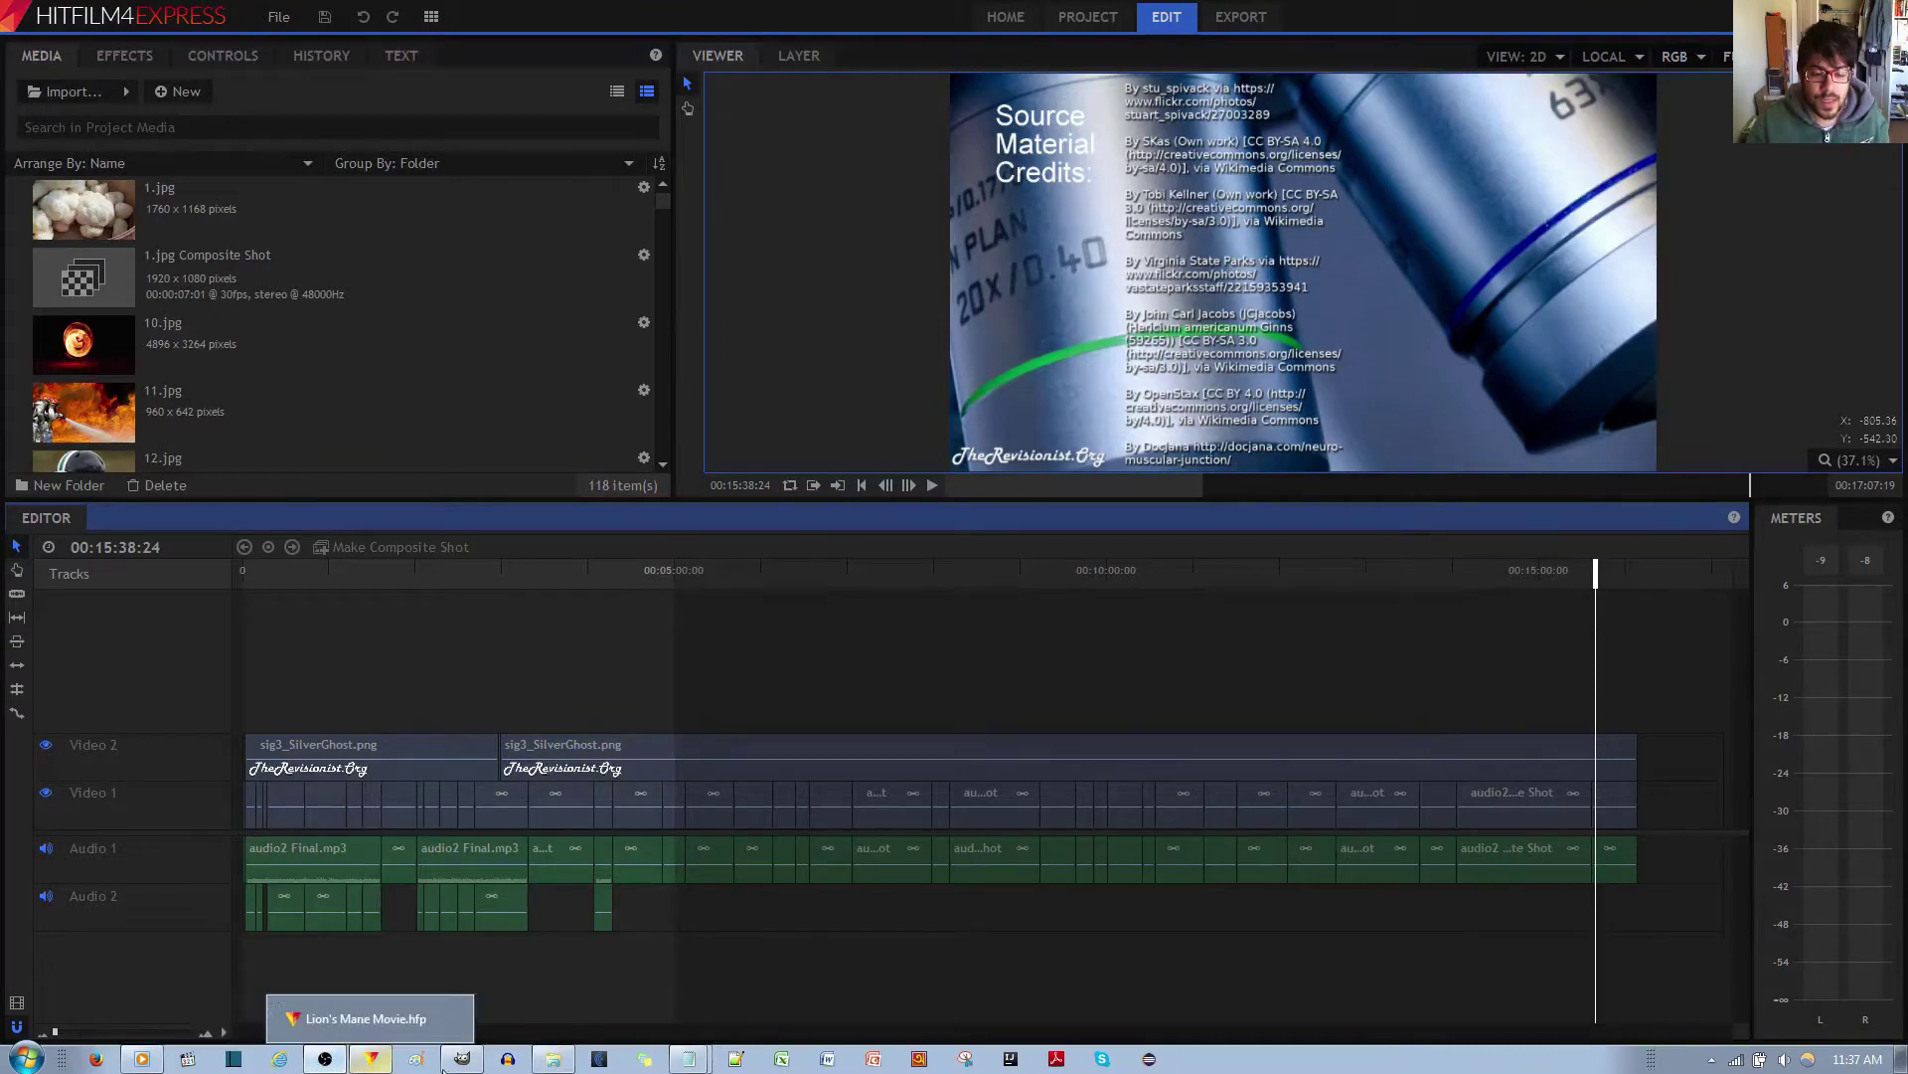
Step: Play the finished video in Windows Media Player past the Source Material Credits slide
{"action": "left_click", "coordinate": [142, 1058]}
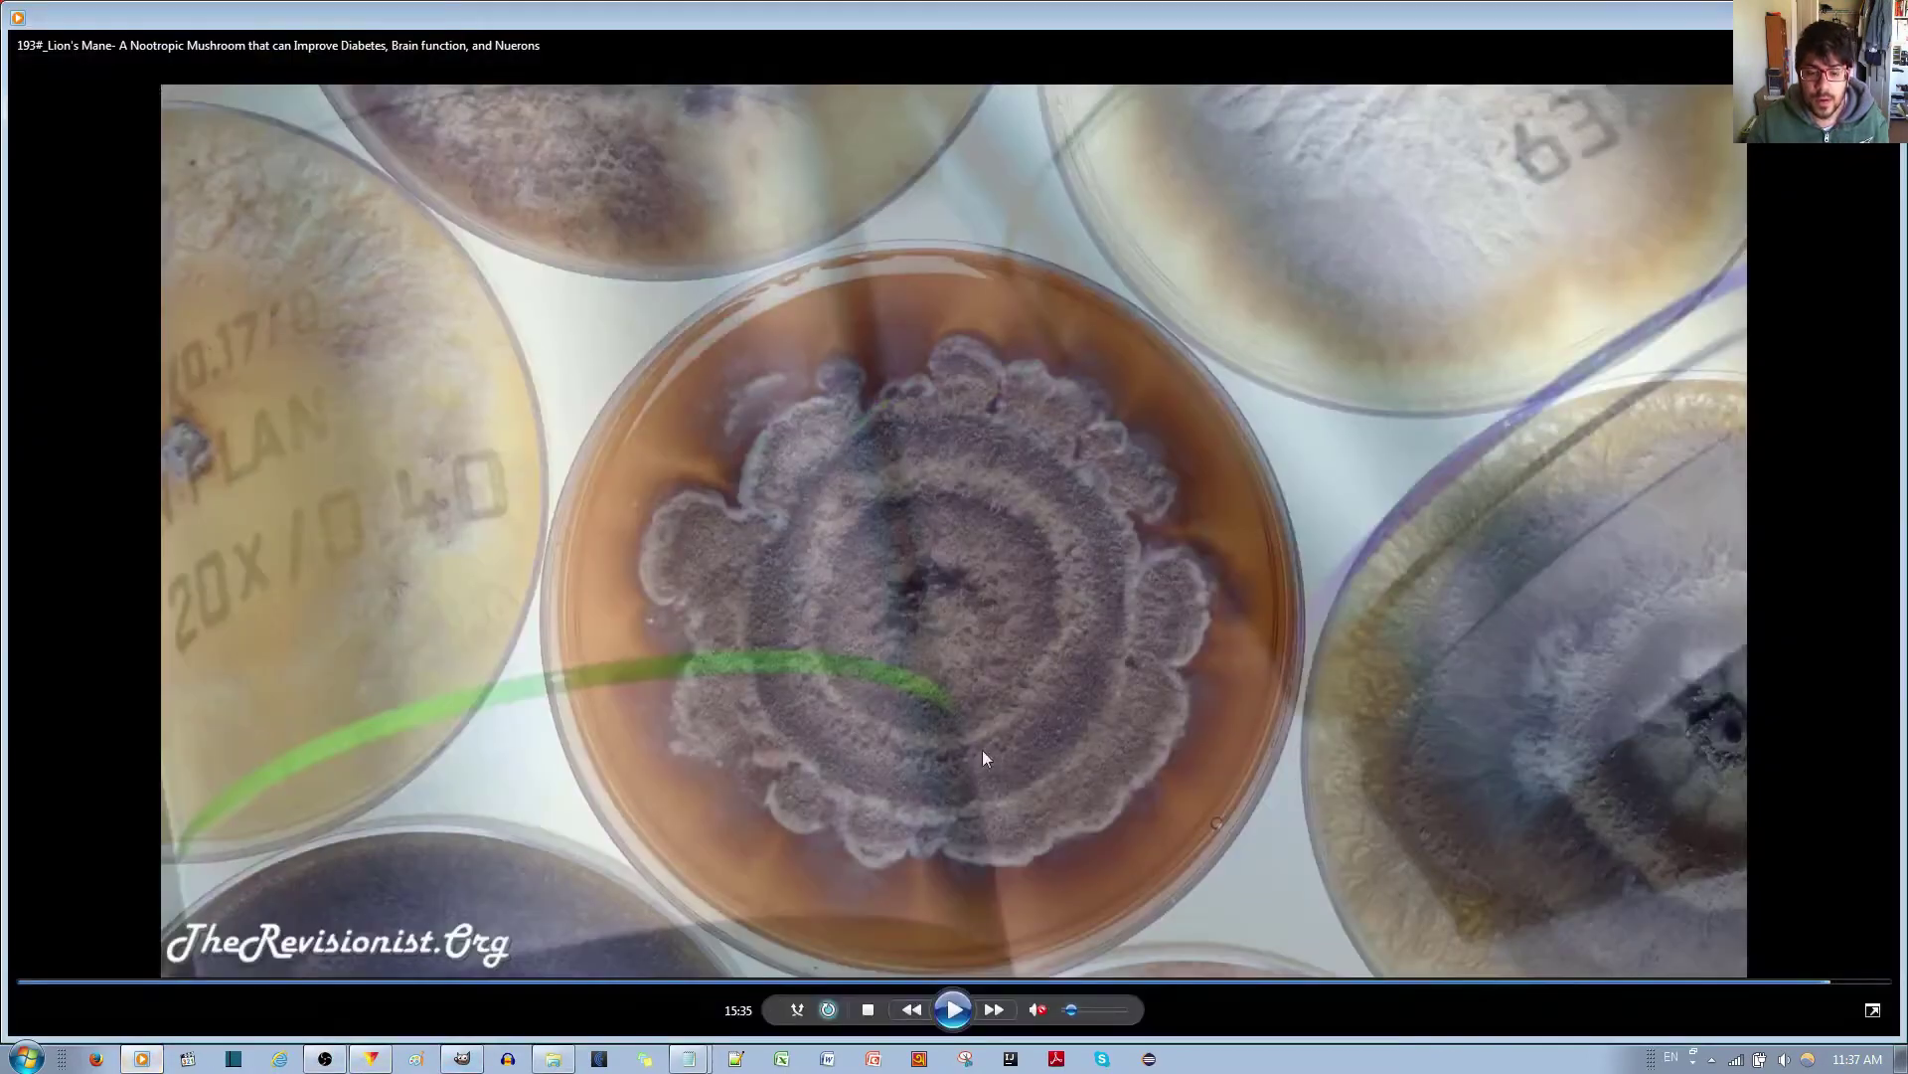
{"action": "left_click", "coordinate": [952, 1009]}
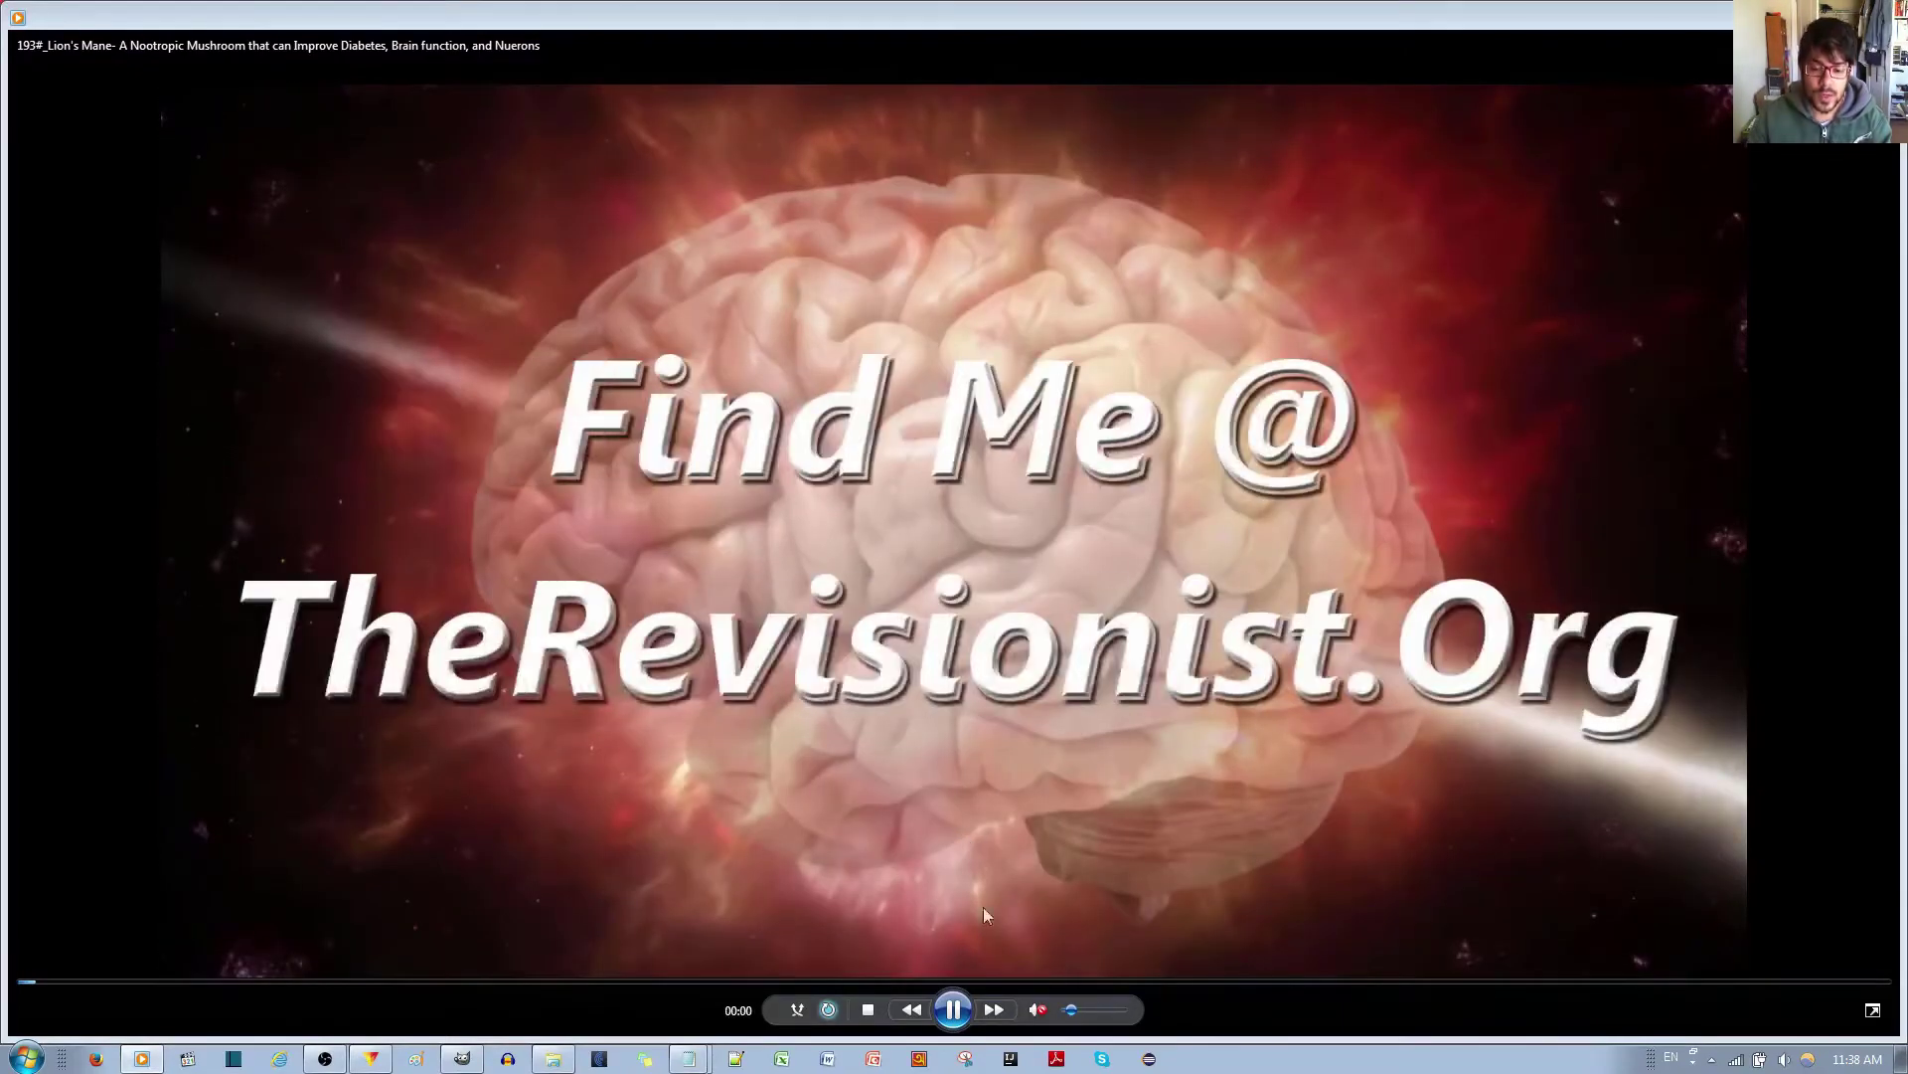
Step: Pause playback and open the credits composite shot's layer timeline in HitFilm
{"action": "left_click", "coordinate": [966, 1012]}
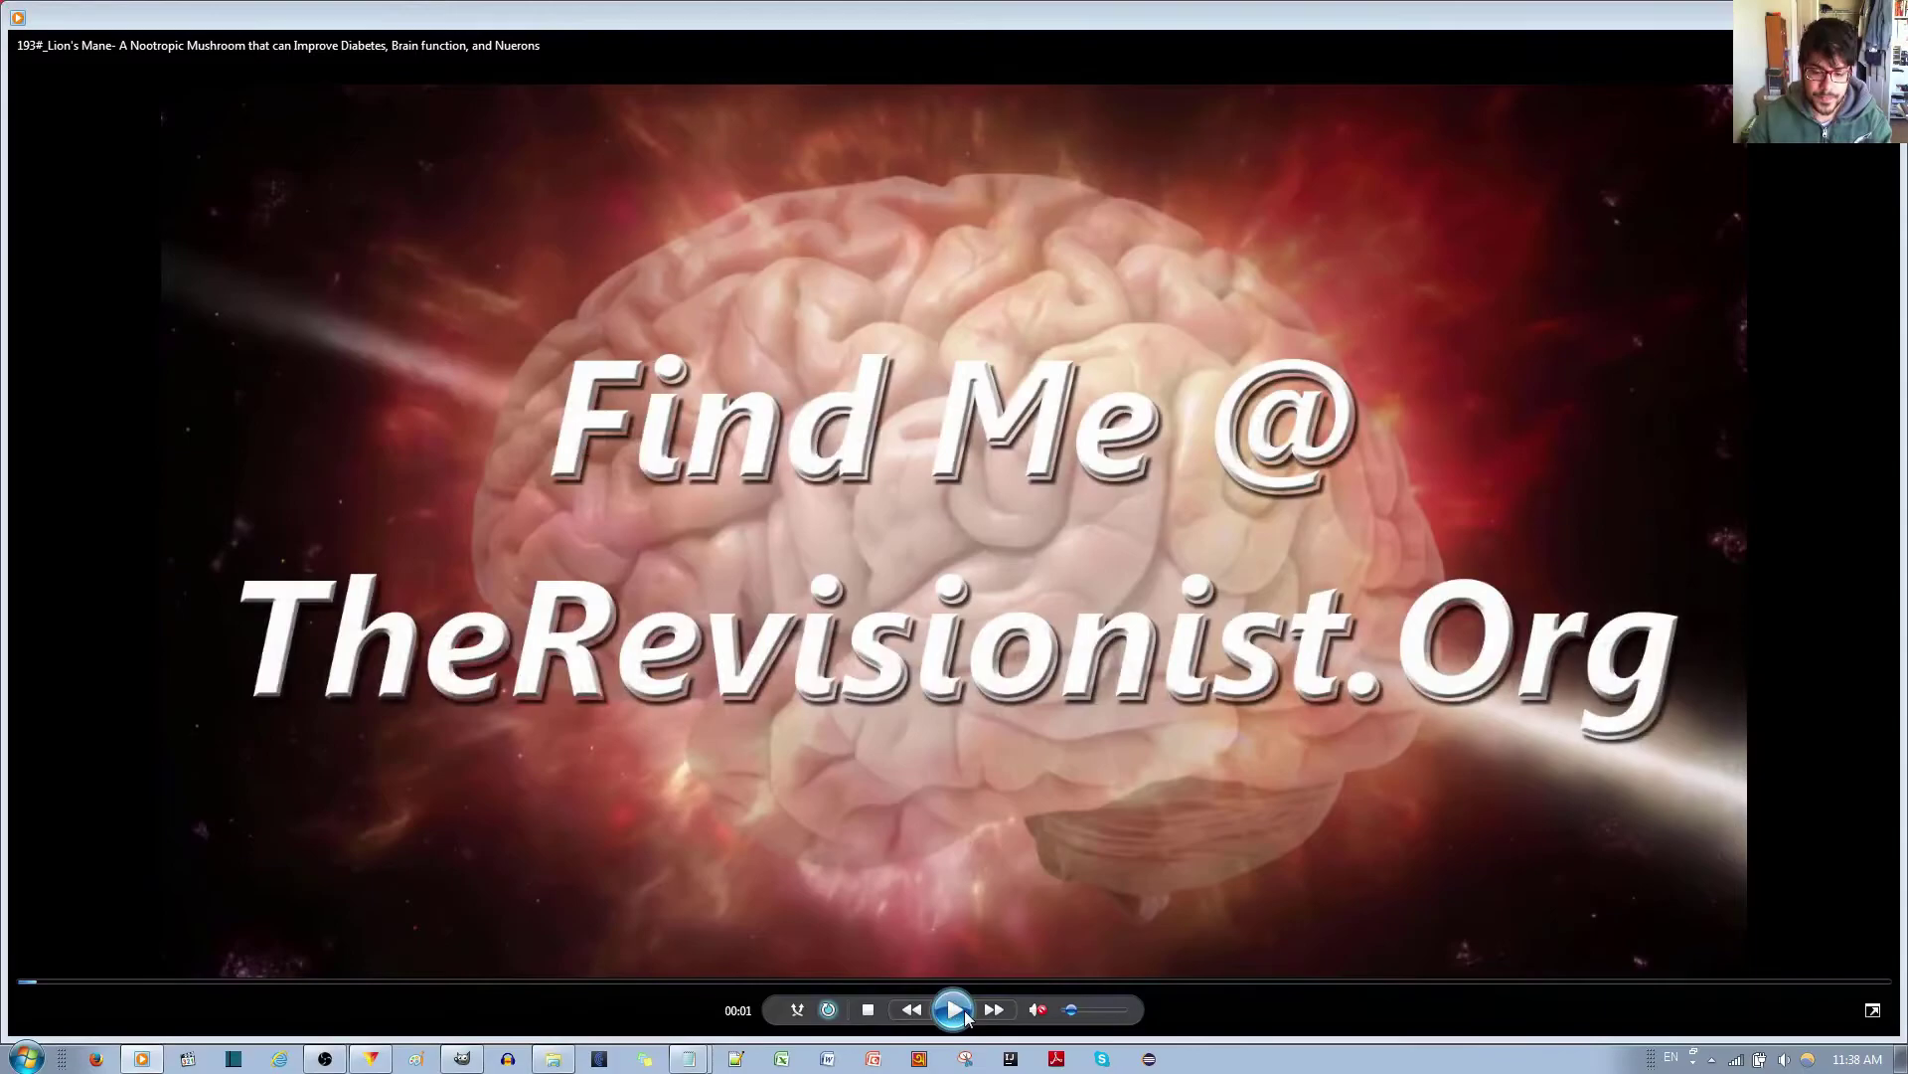
{"action": "key", "text": "alt+Tab"}
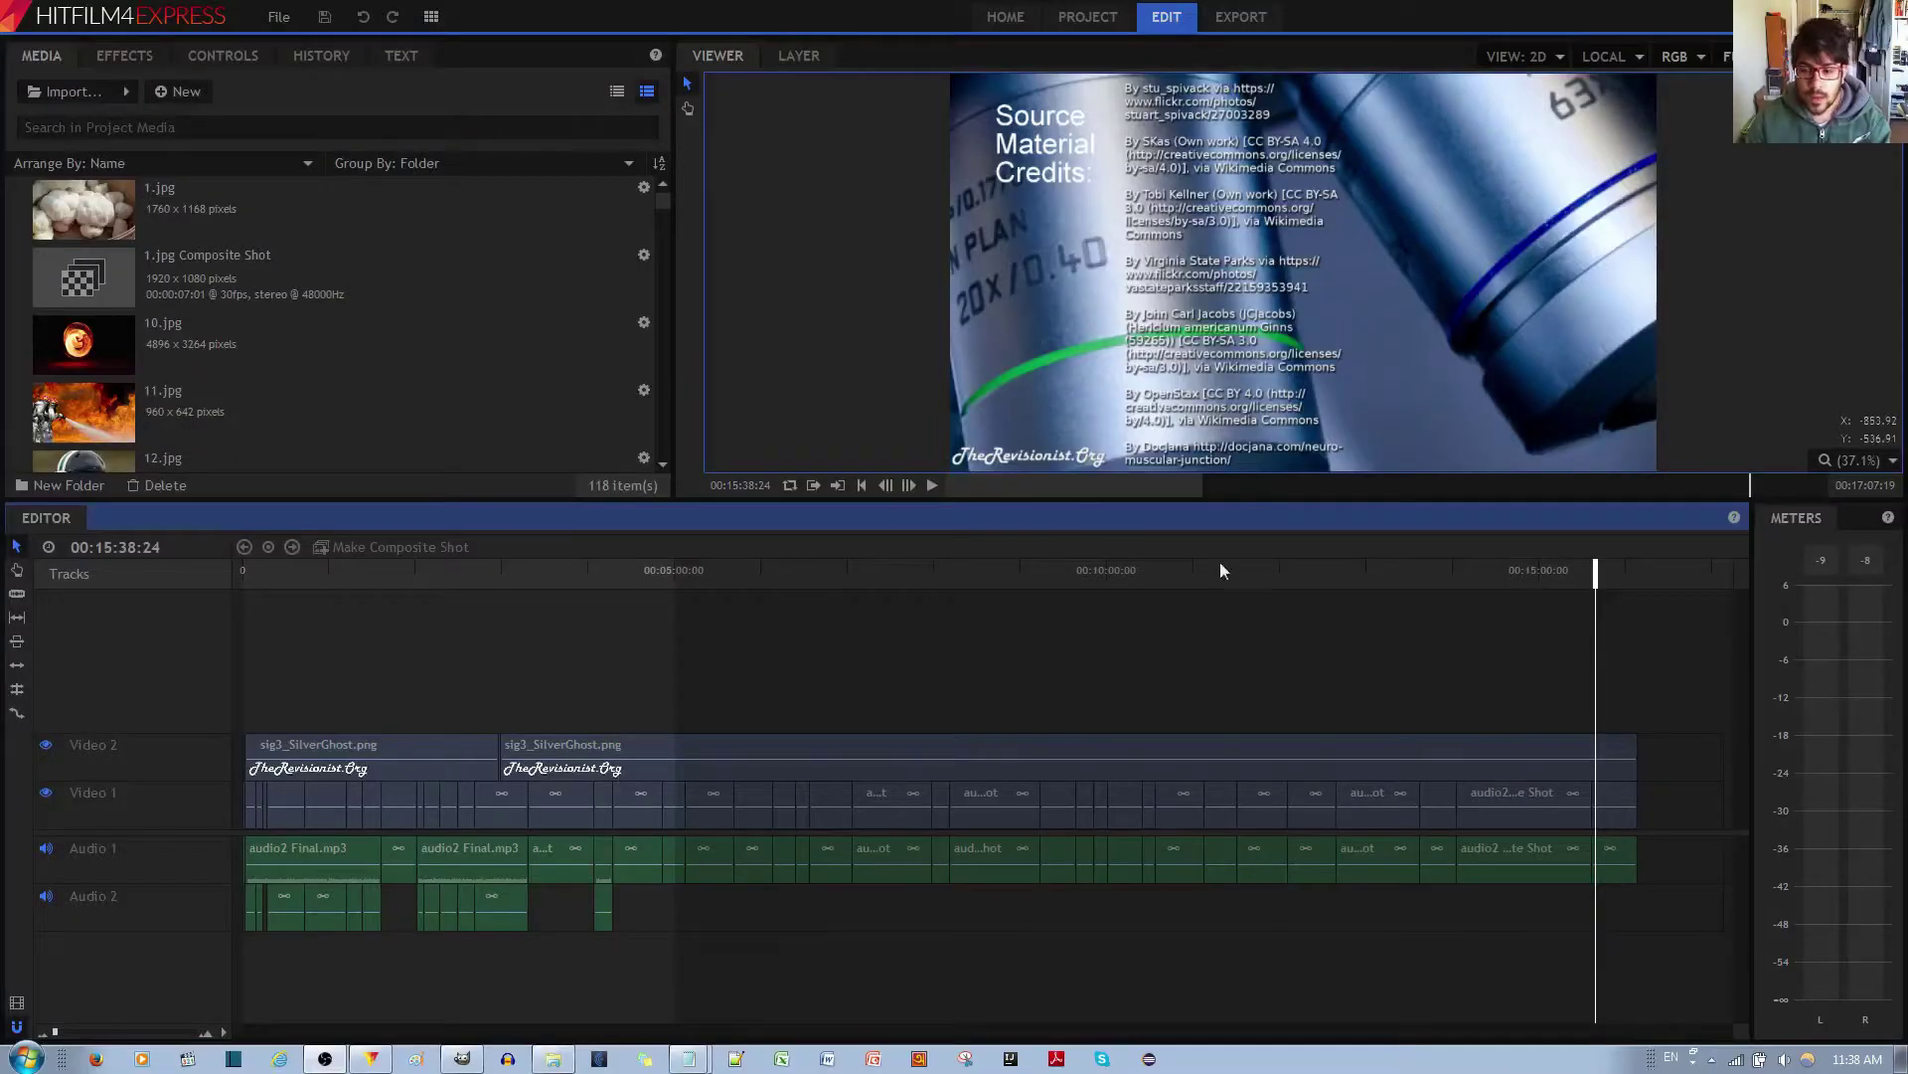
{"action": "left_click", "coordinate": [1536, 860]}
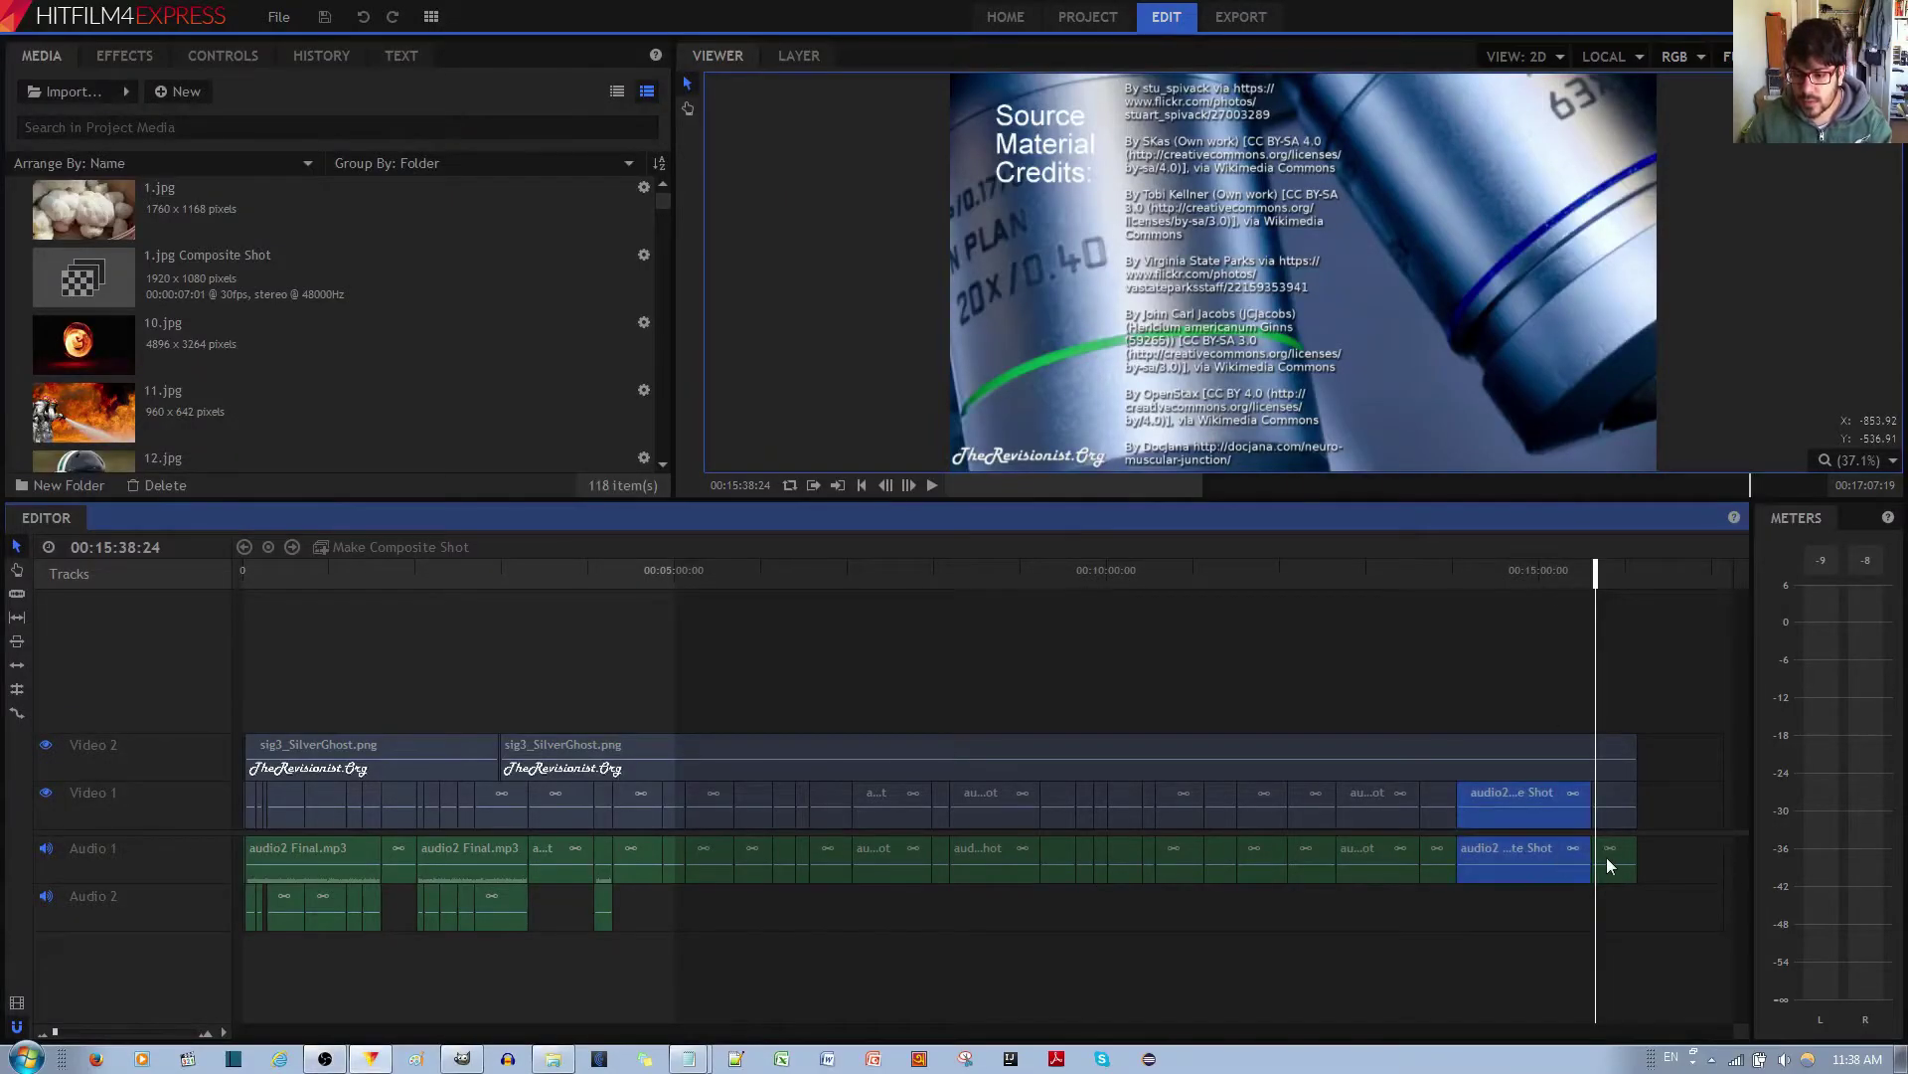
{"action": "double_click", "coordinate": [1608, 873]}
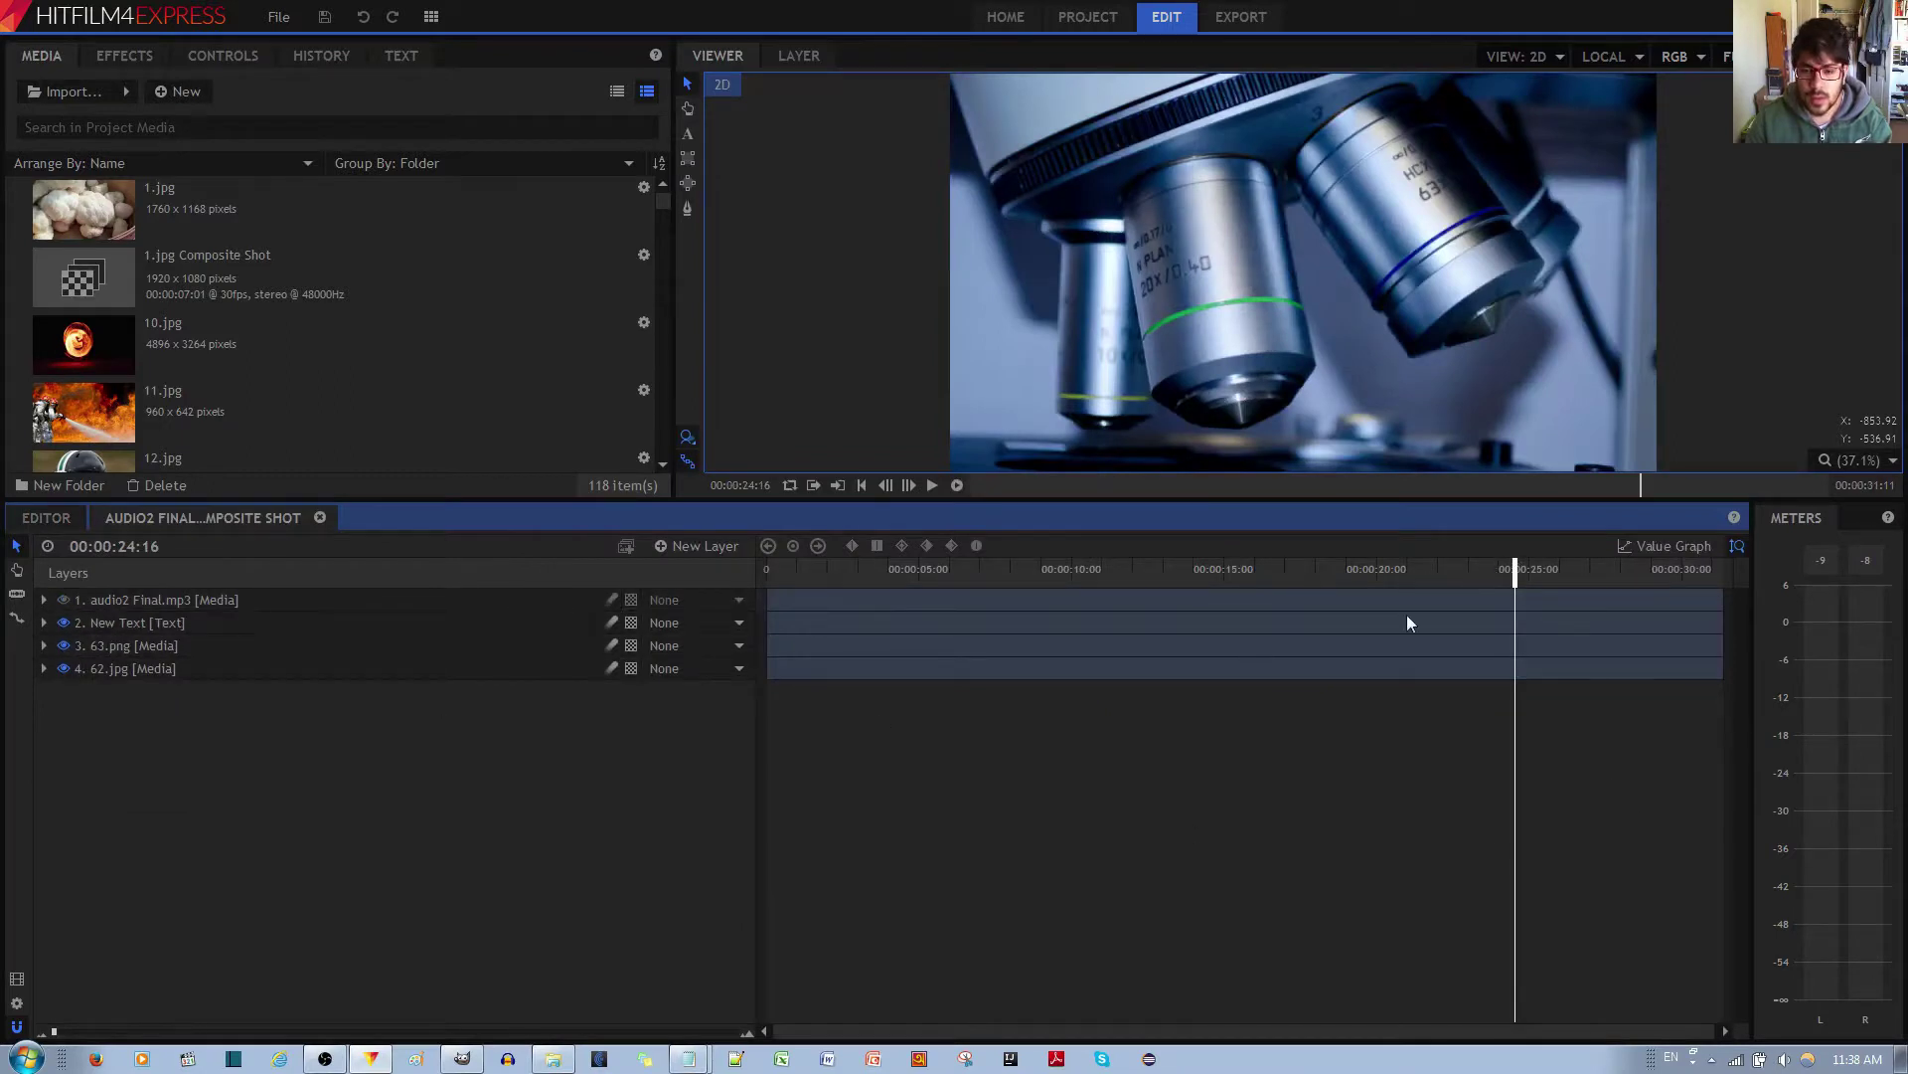
Step: Expand New Text, move to 00:00:05:14 and hide the 62.jpg background layer
{"action": "left_click", "coordinate": [43, 623]}
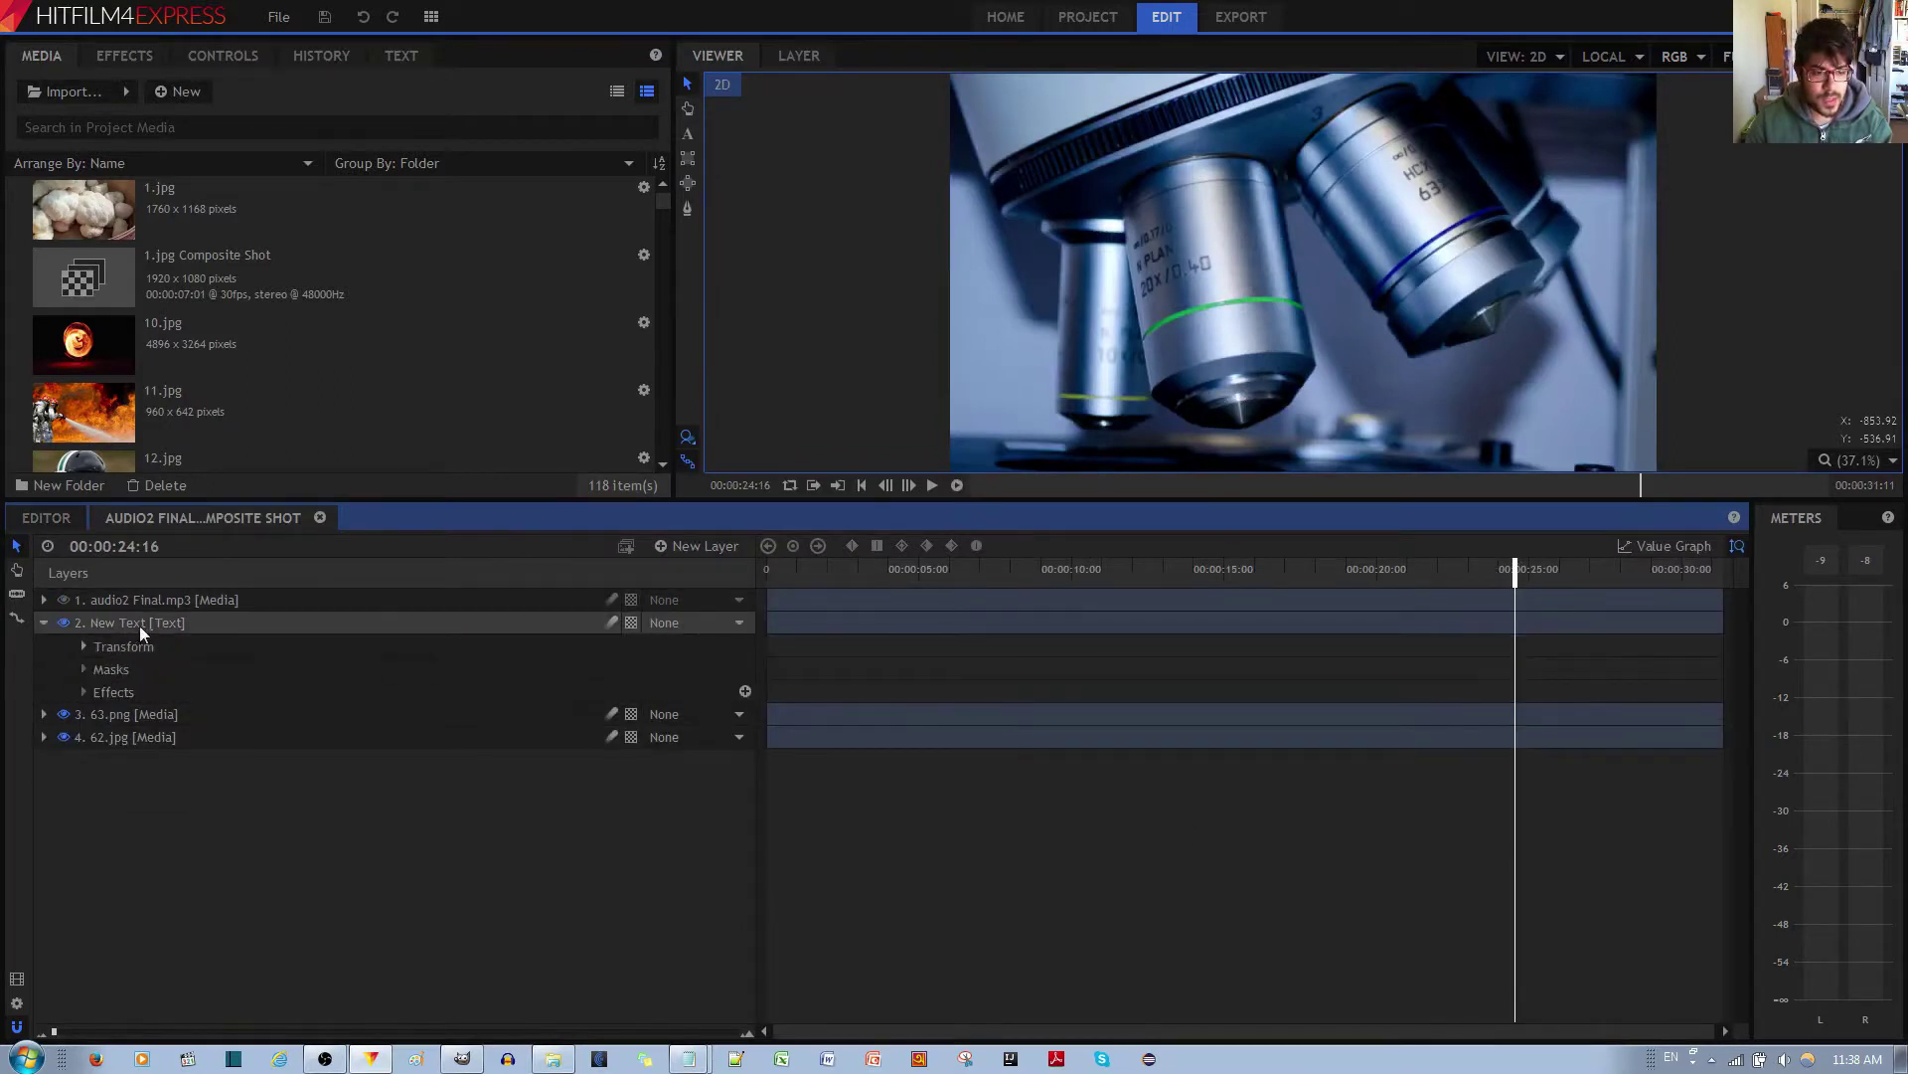
{"action": "left_click_drag", "start_coordinate": [1506, 573], "coordinate": [1185, 573]}
{"action": "left_click_drag", "start_coordinate": [1041, 591], "coordinate": [933, 581]}
{"action": "left_click", "coordinate": [63, 714]}
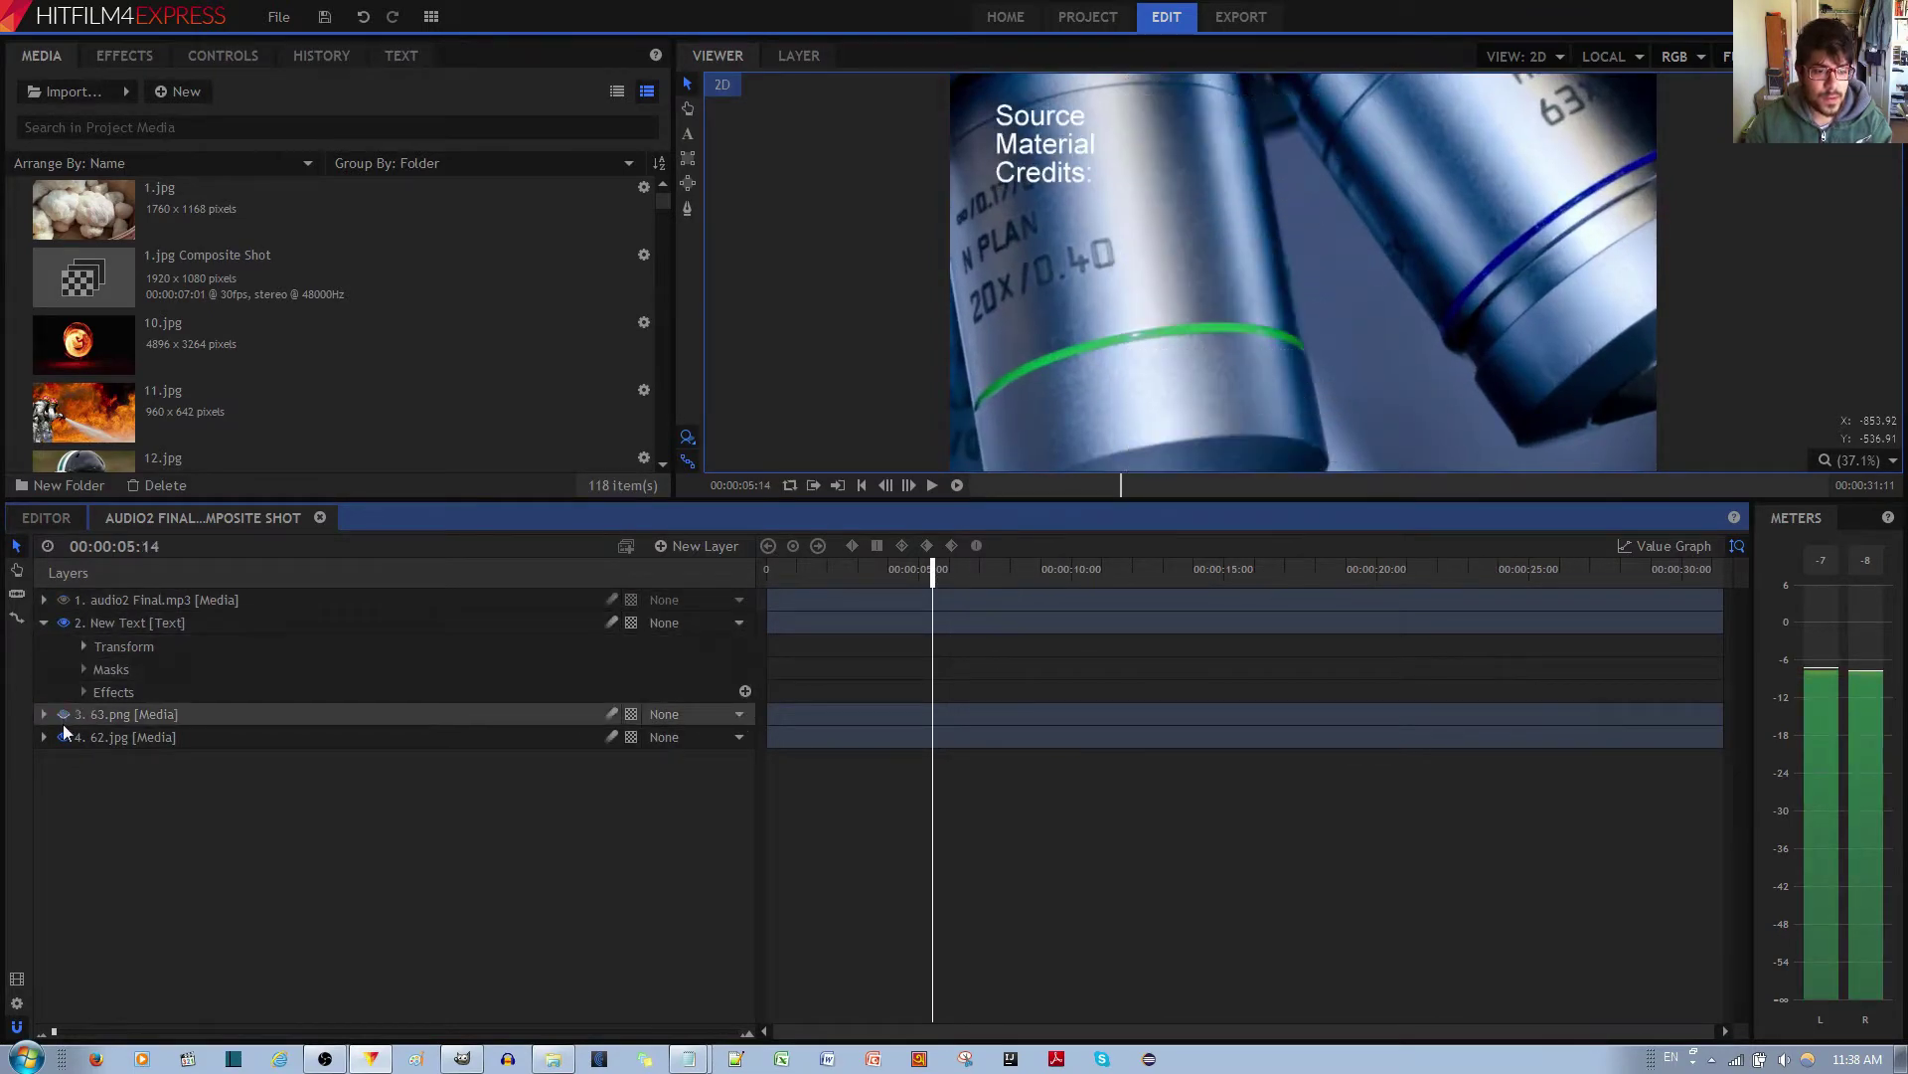
{"action": "left_click", "coordinate": [62, 736]}
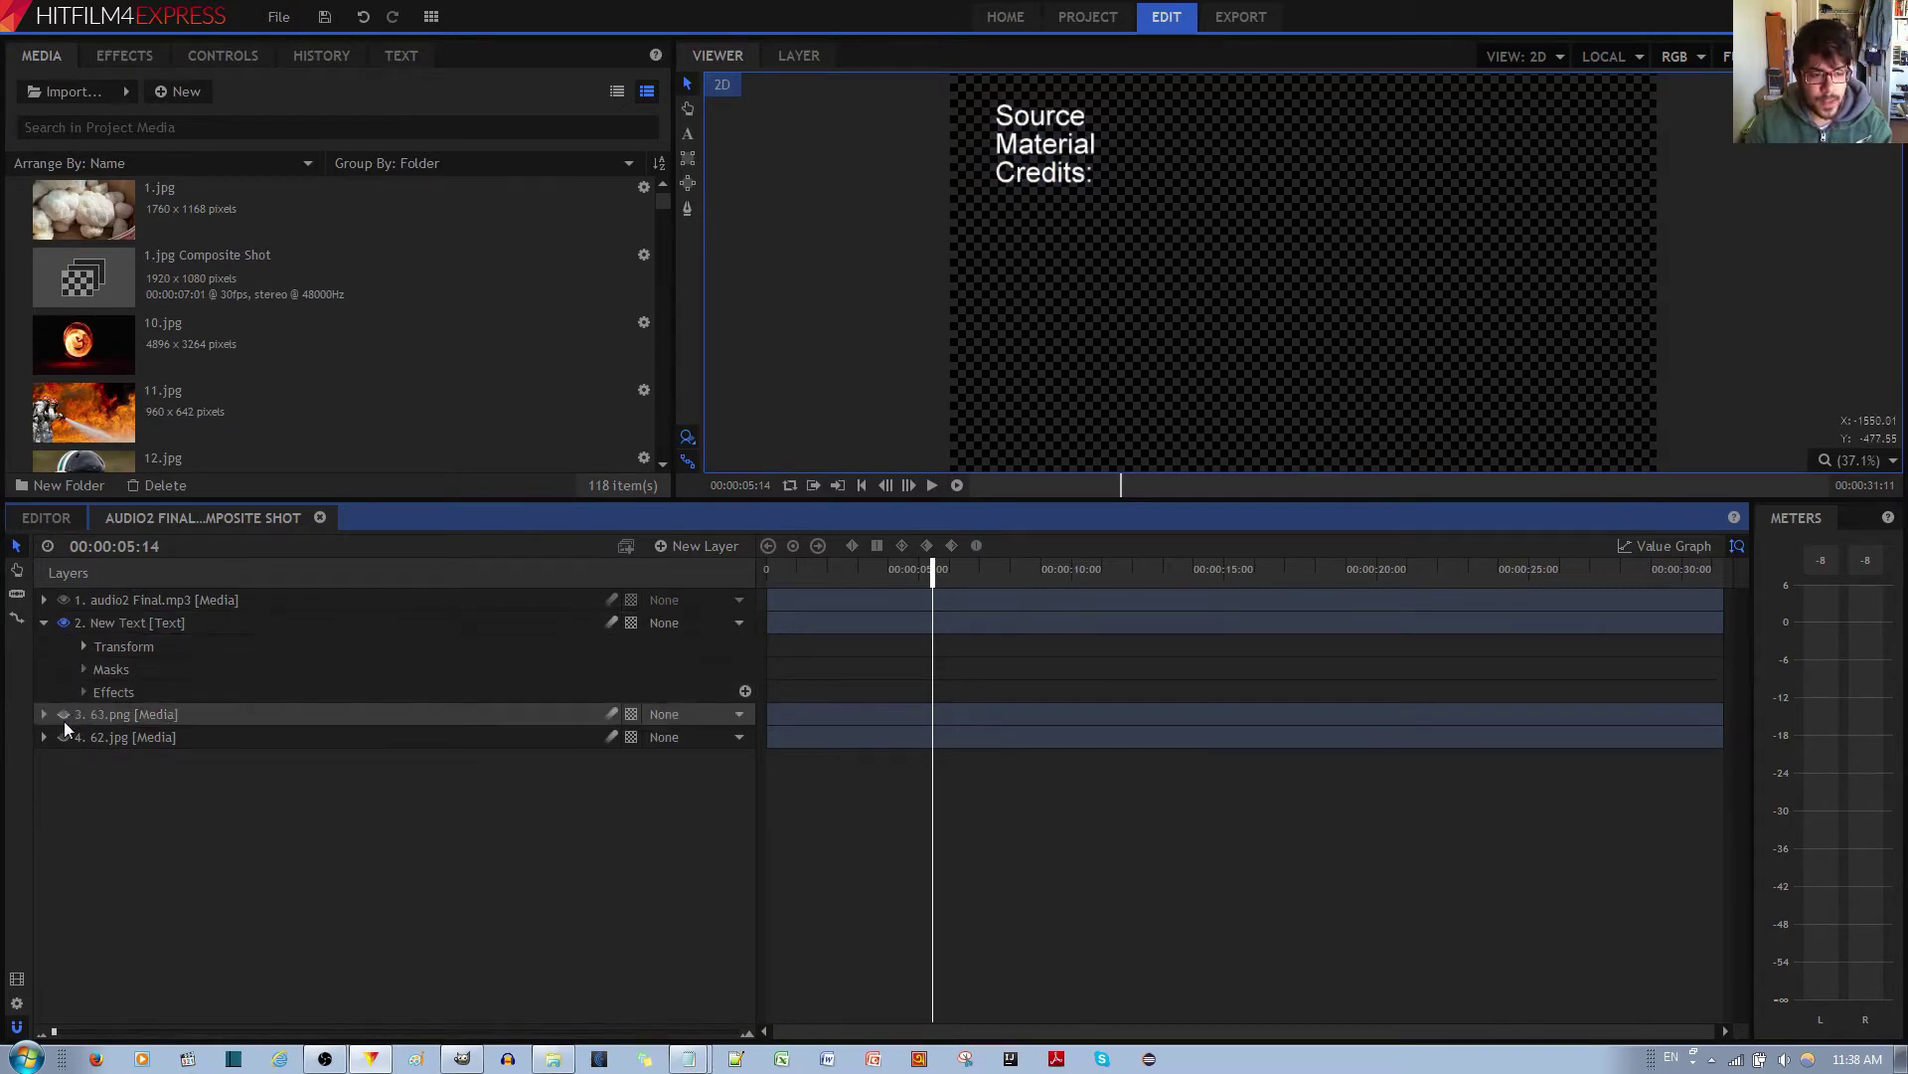
{"action": "left_click", "coordinate": [63, 716]}
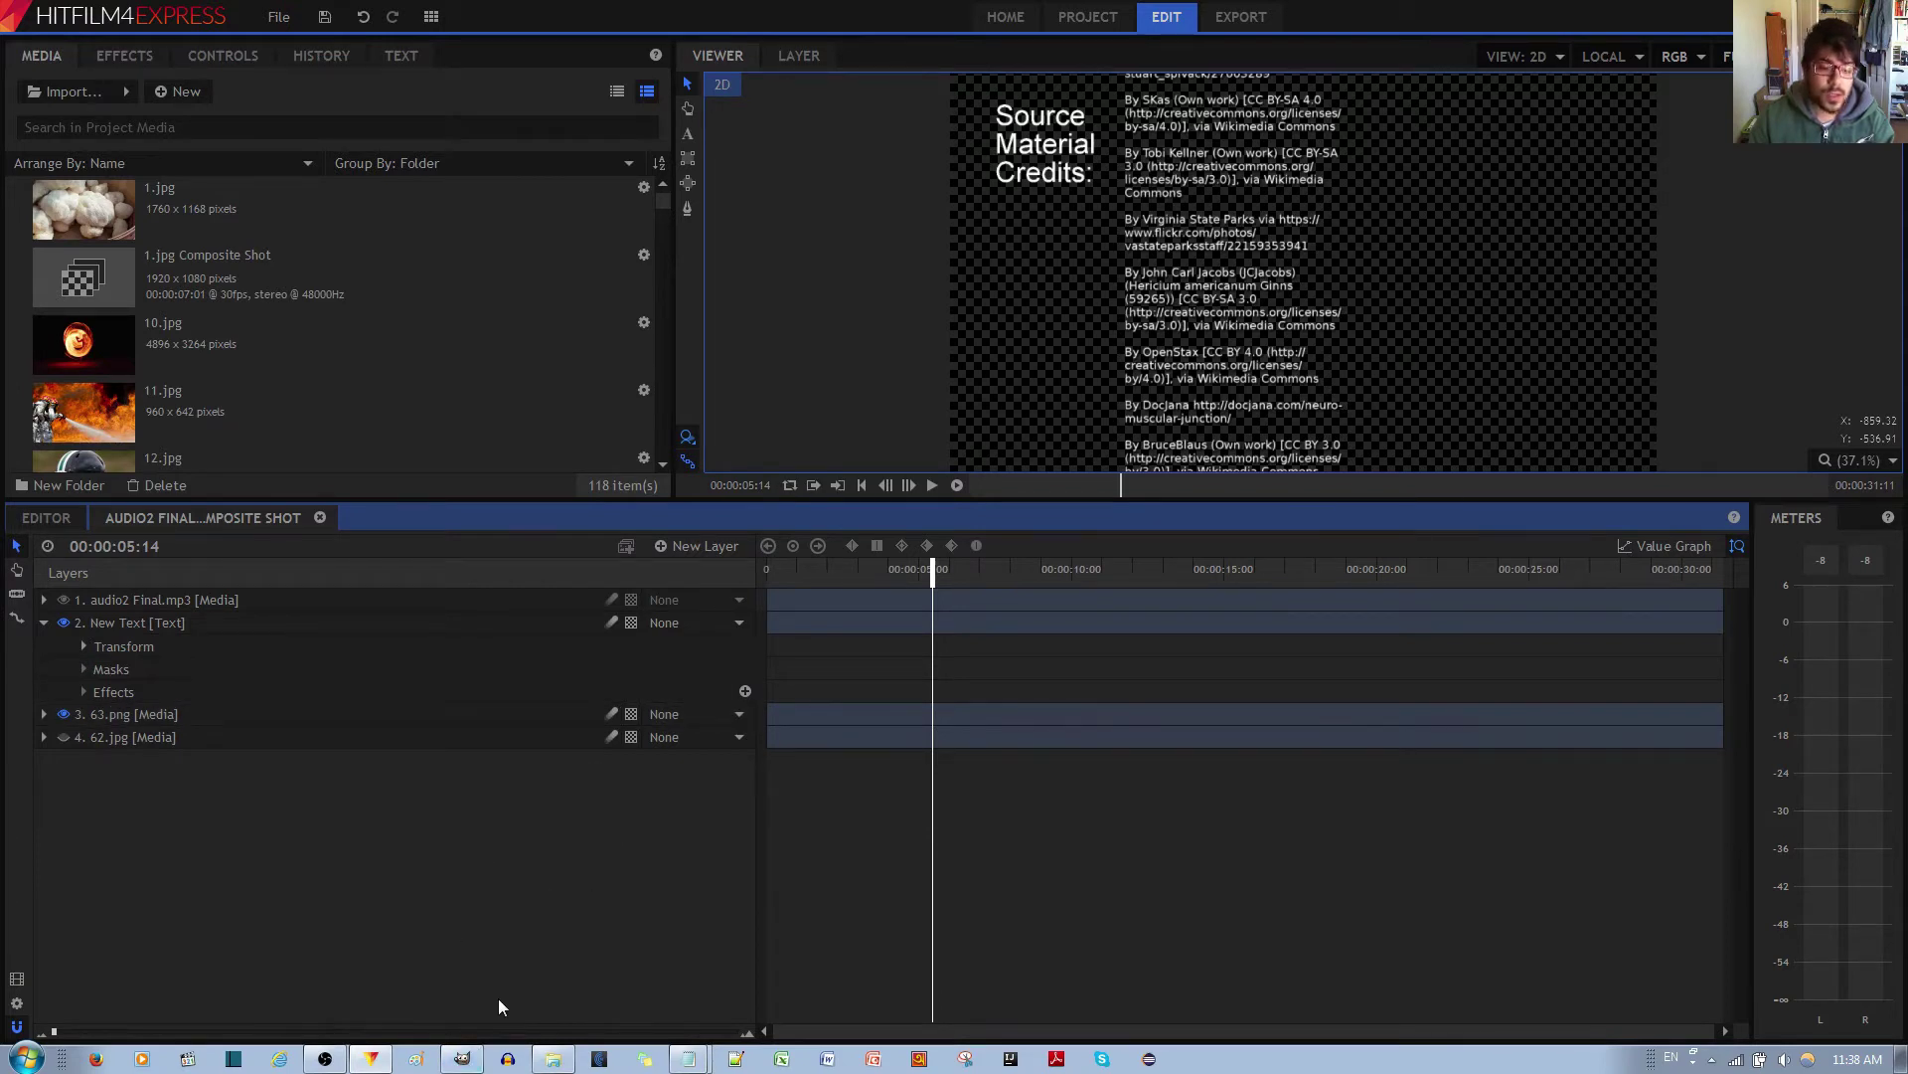
Step: Bring up GIMP's Create a New Image dialog with its default 640 × 400 size
{"action": "left_click", "coordinate": [464, 1062]}
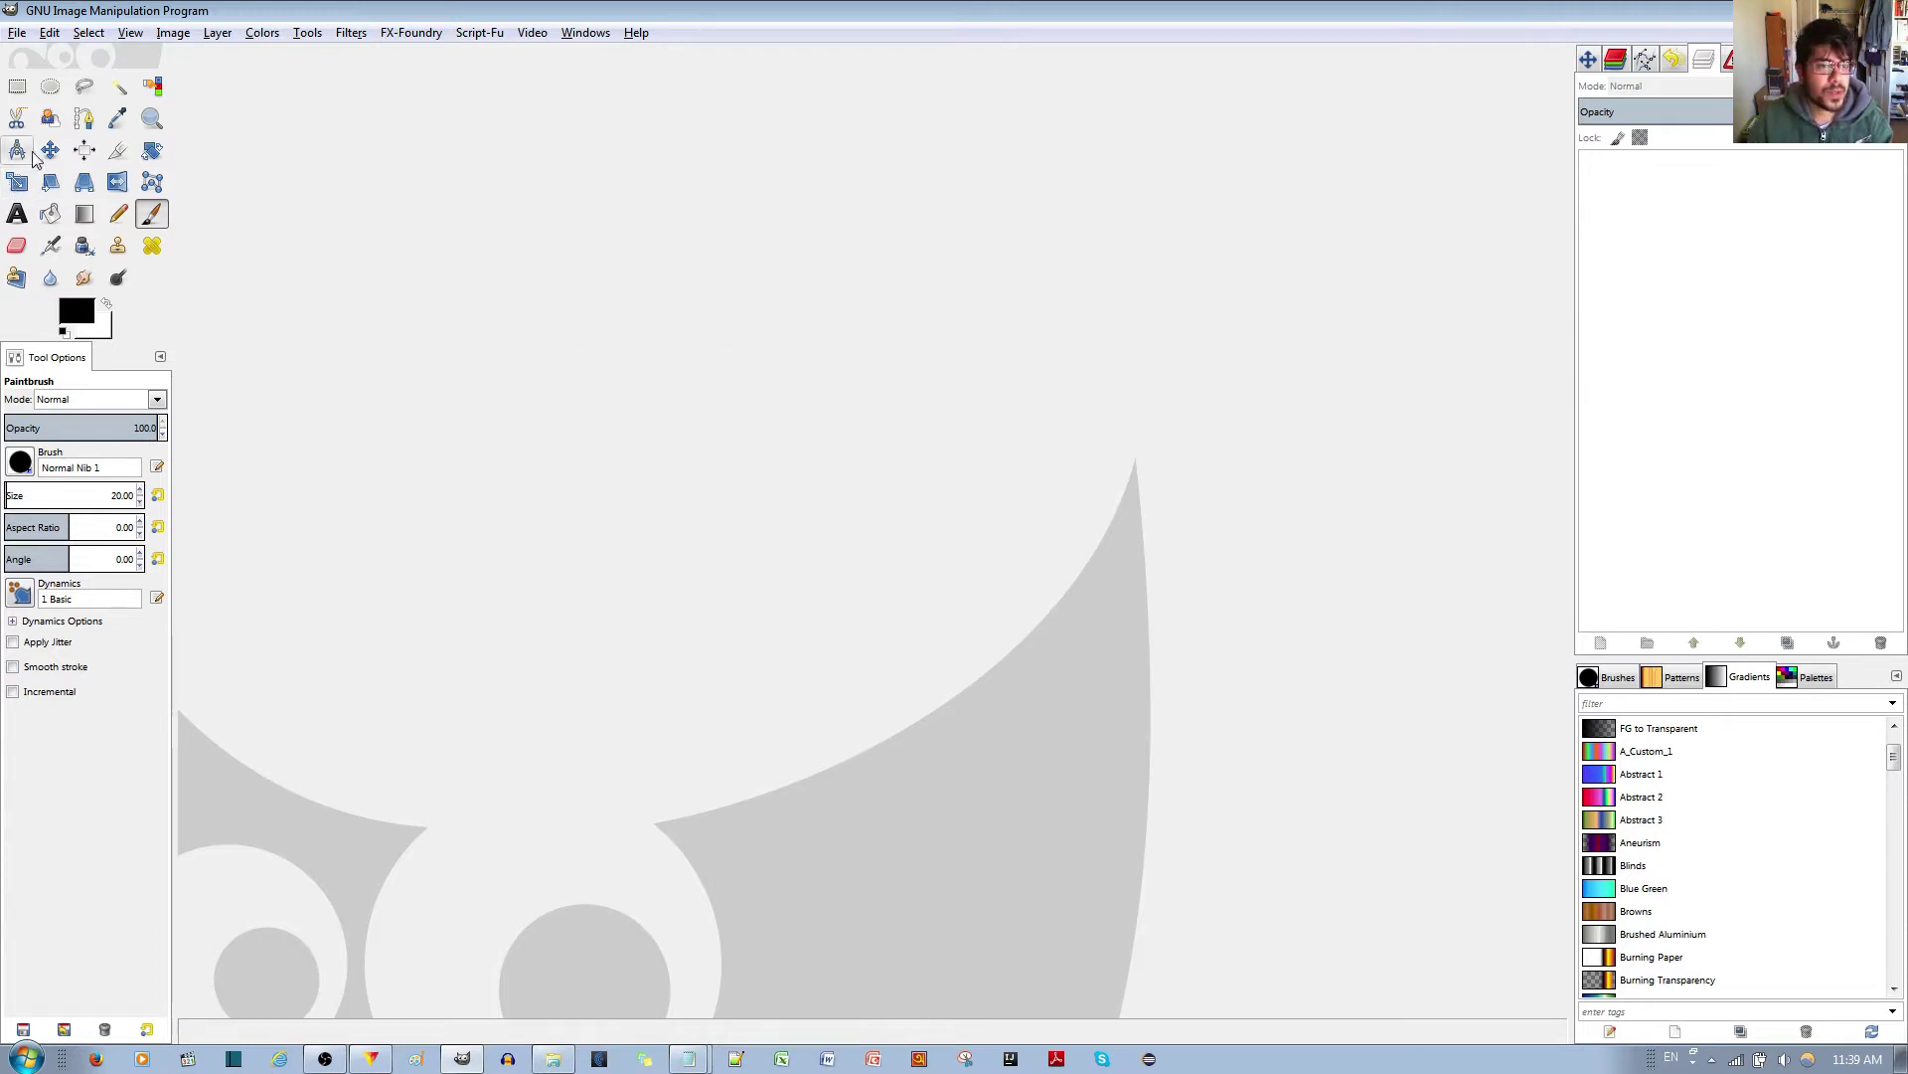
{"action": "left_click", "coordinate": [18, 34]}
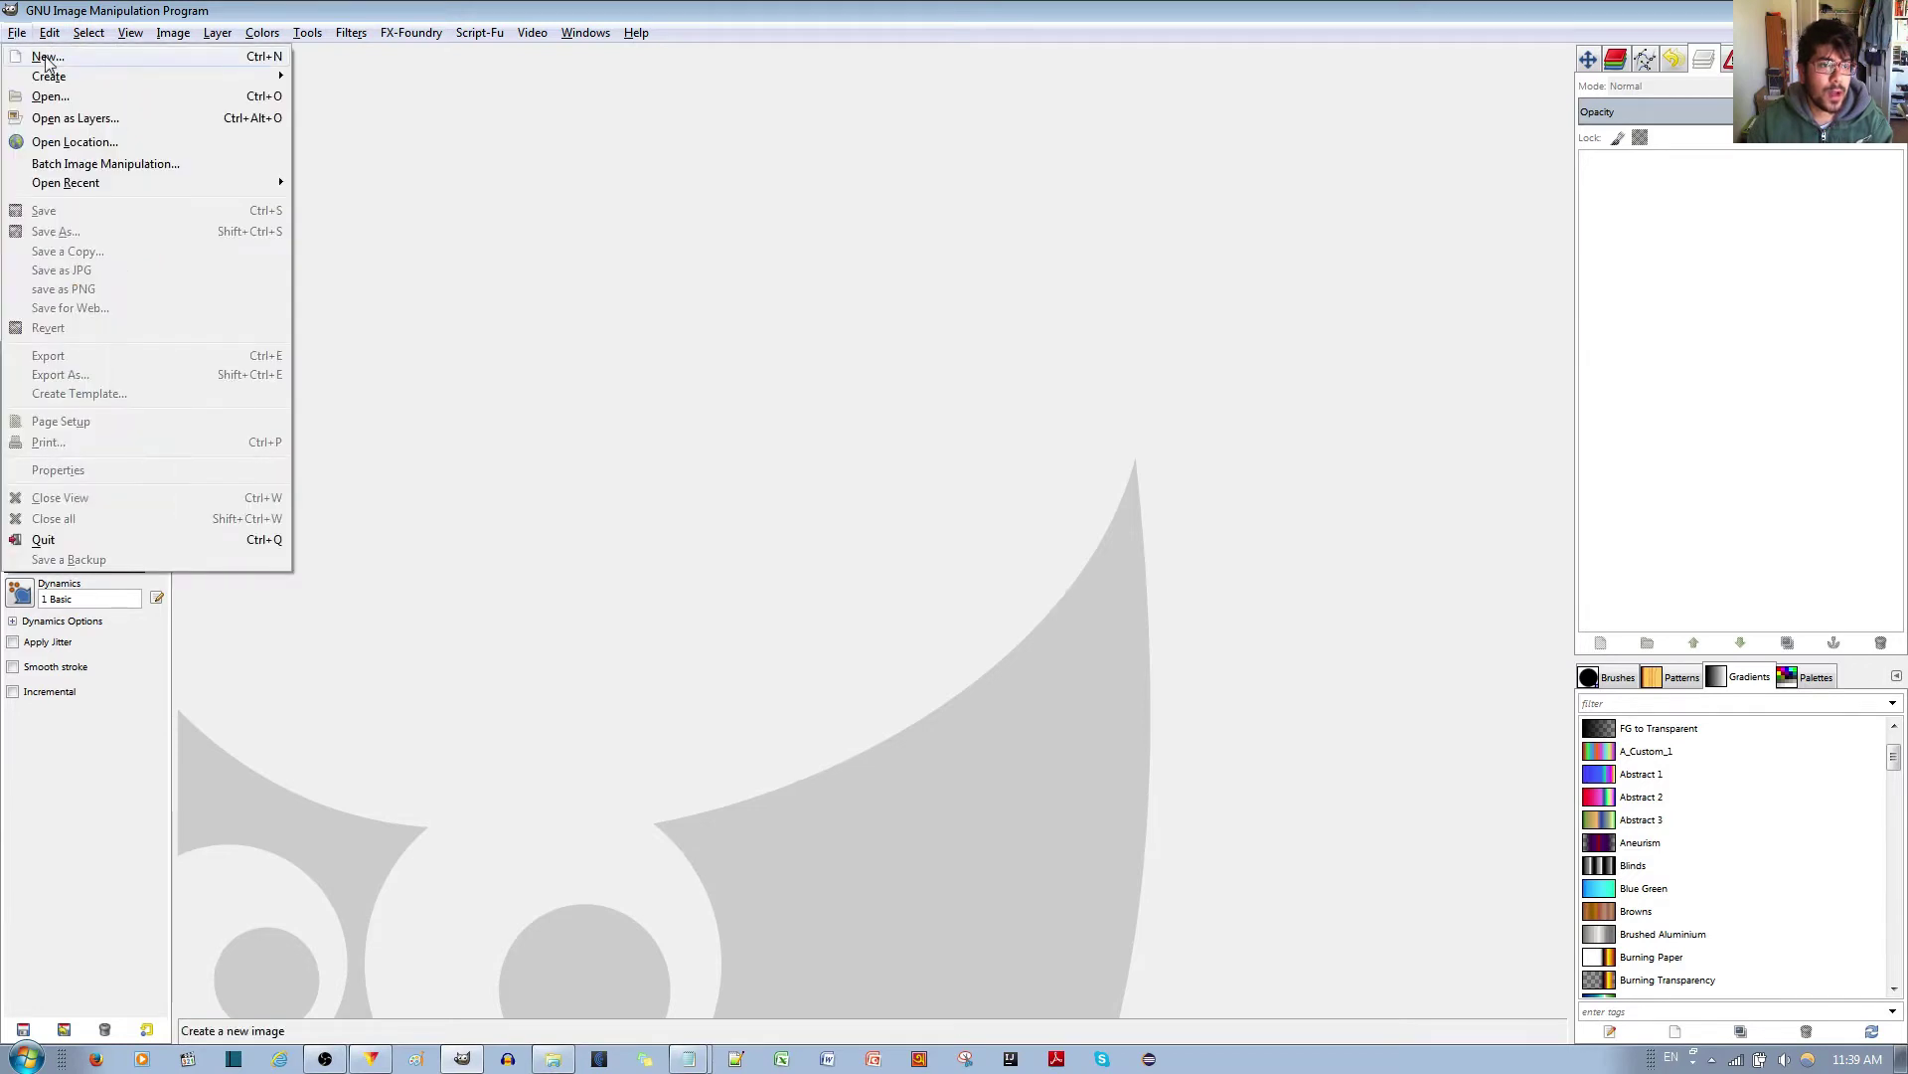
{"action": "left_click", "coordinate": [47, 57]}
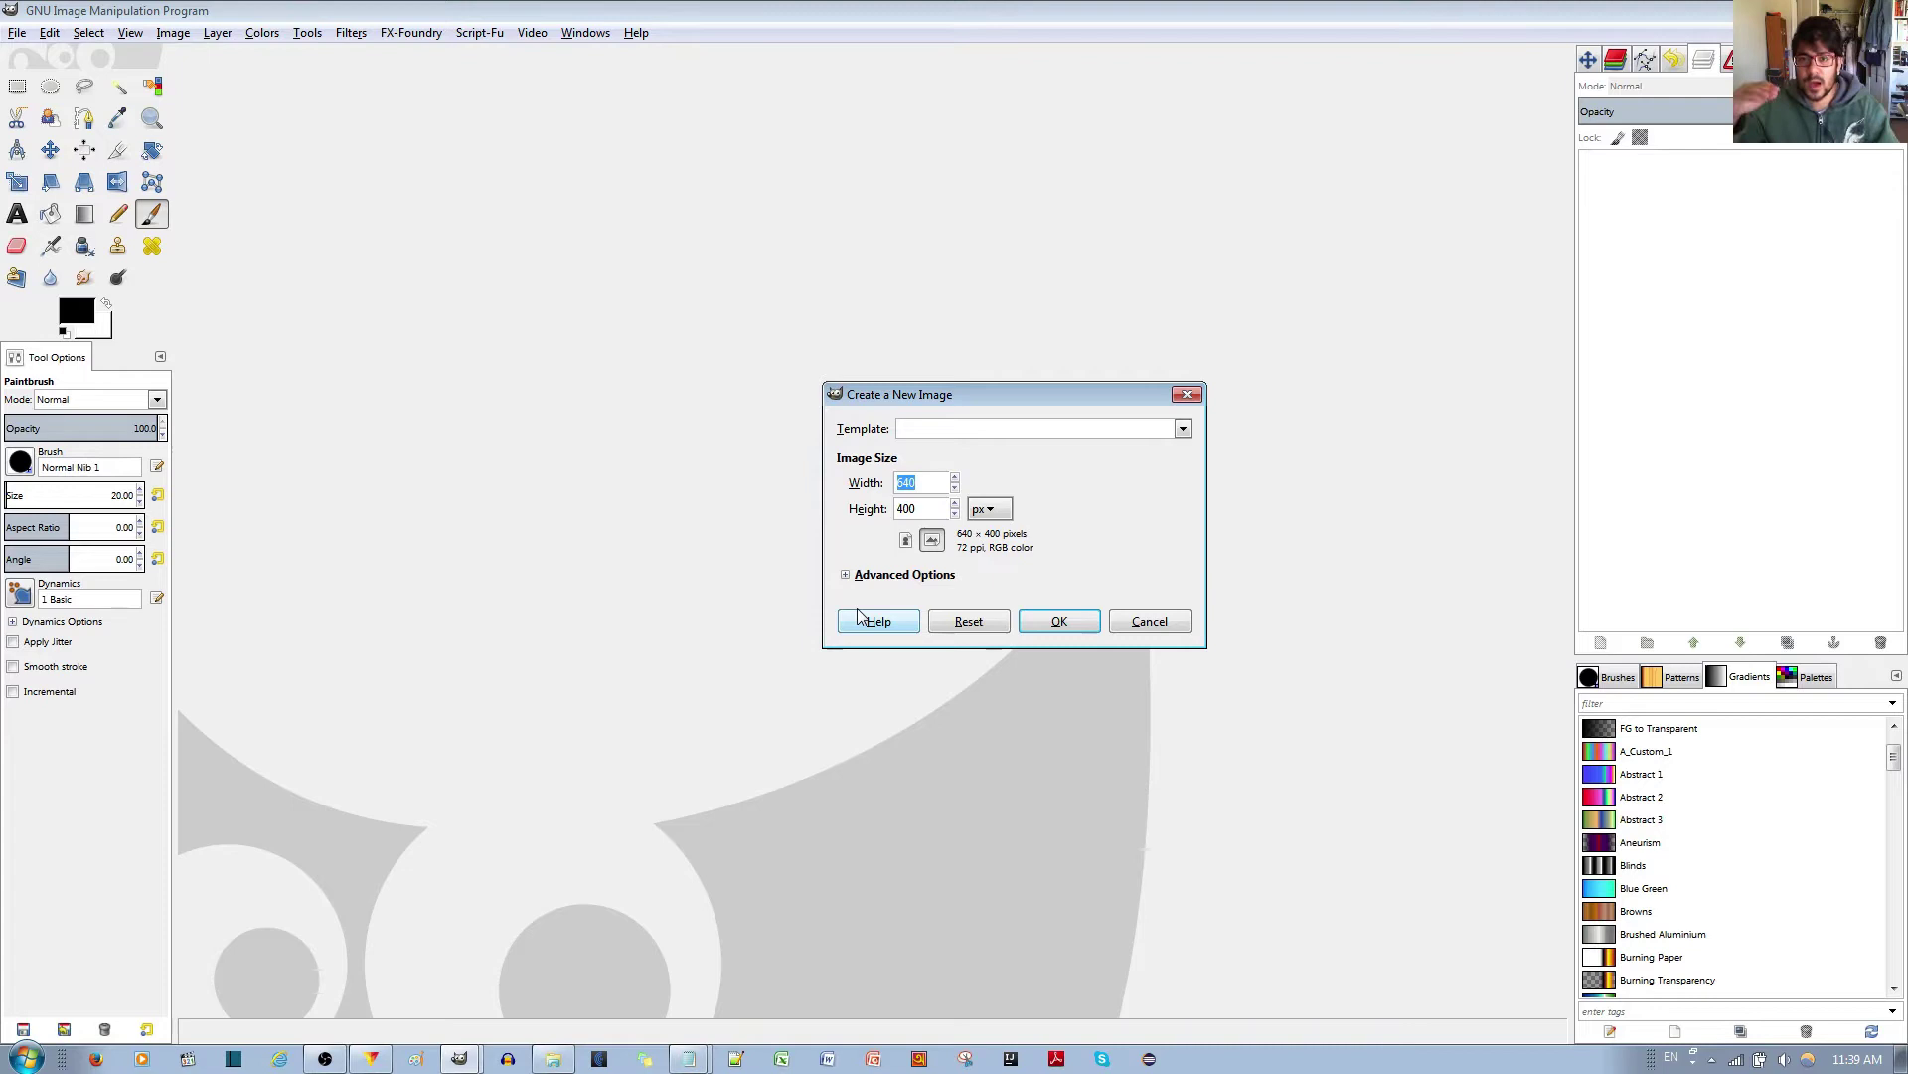
{"action": "left_click", "coordinate": [912, 484]}
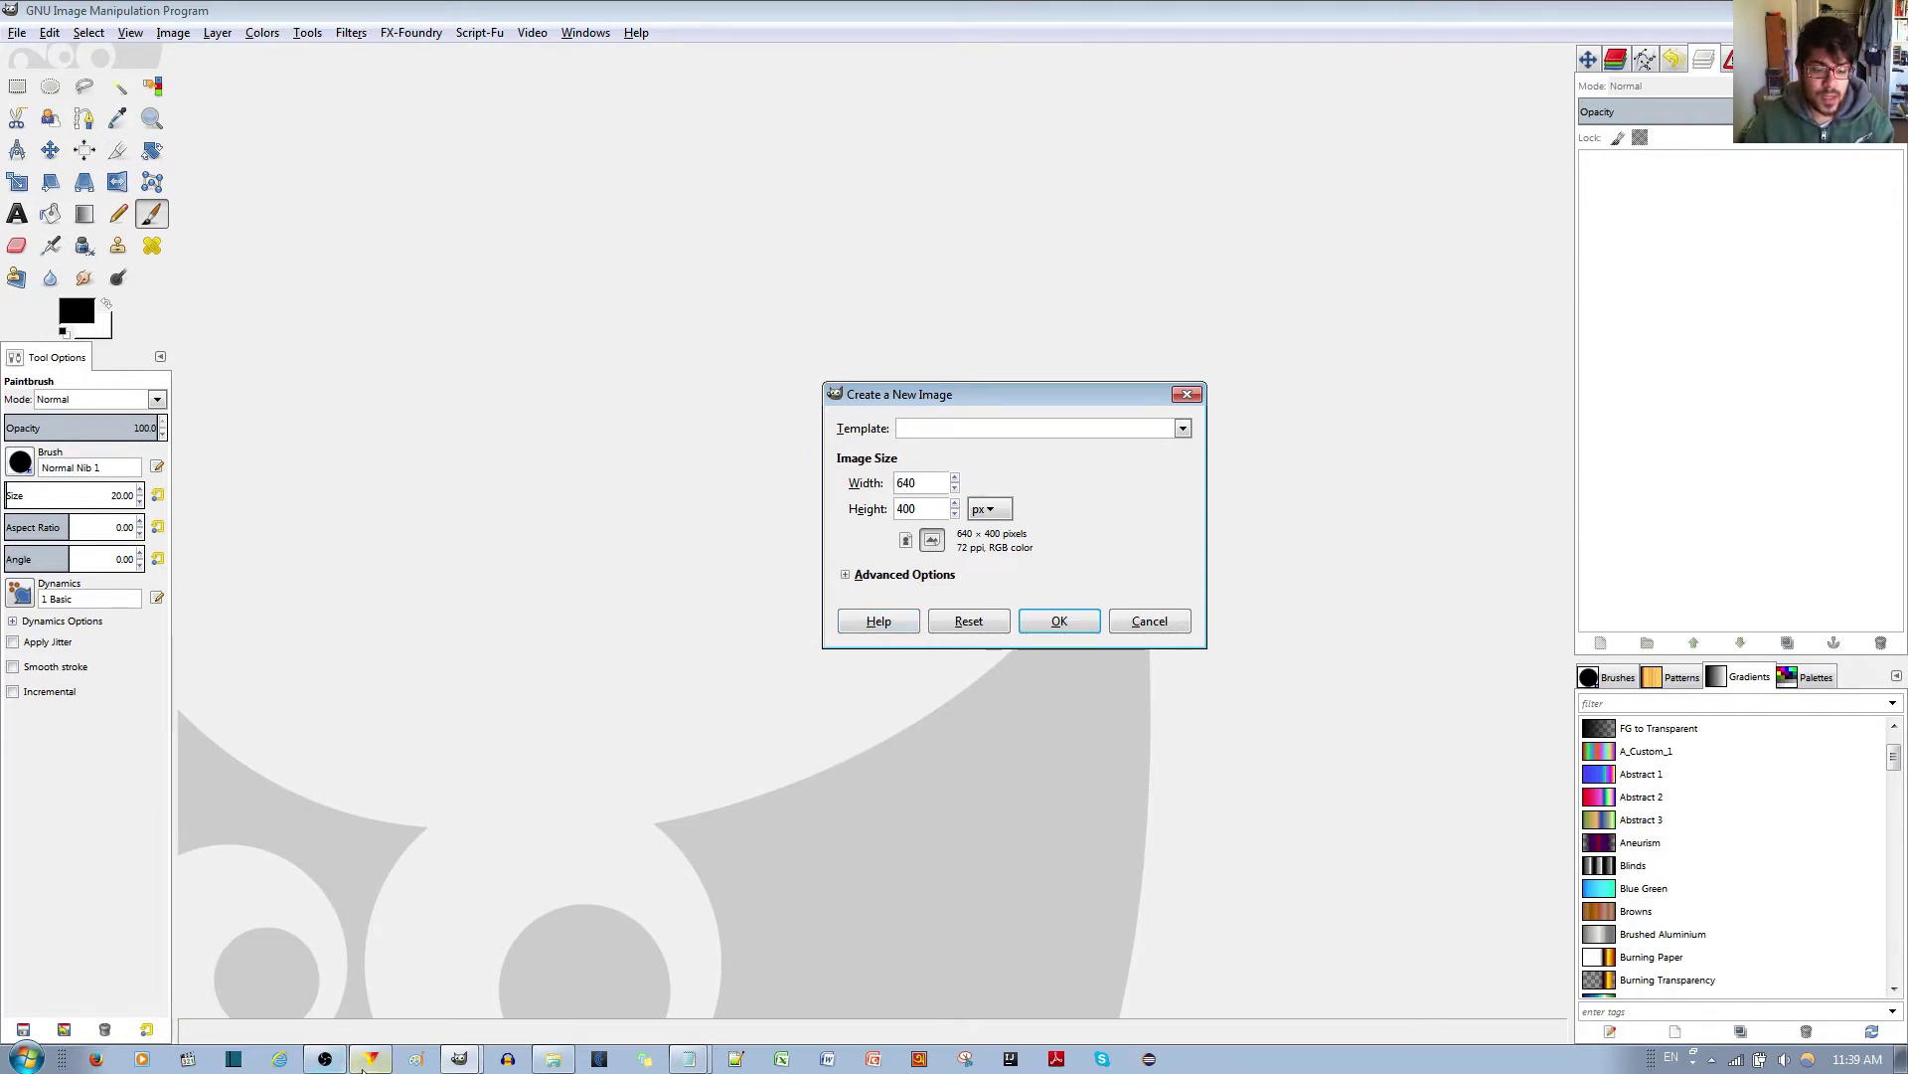
{"action": "left_click", "coordinate": [371, 1058]}
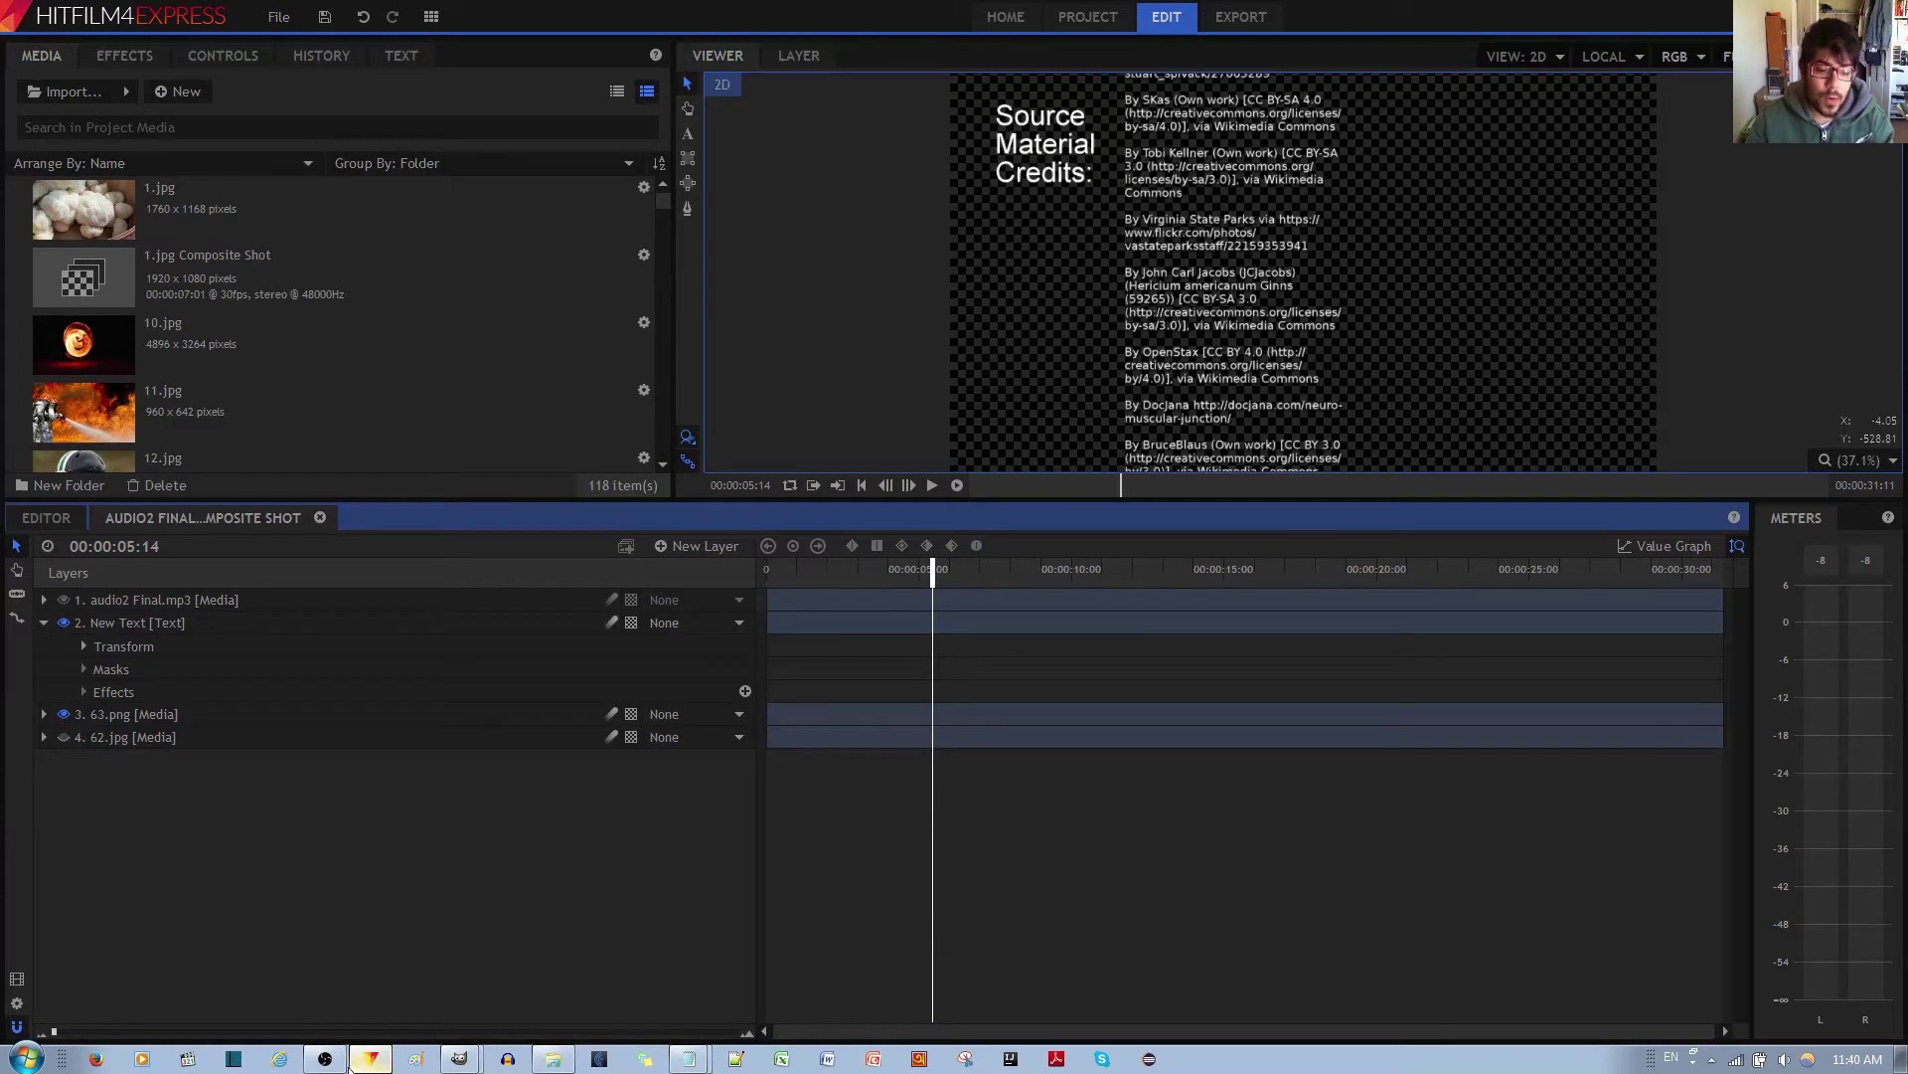
{"action": "mouse_move", "coordinate": [459, 1062]}
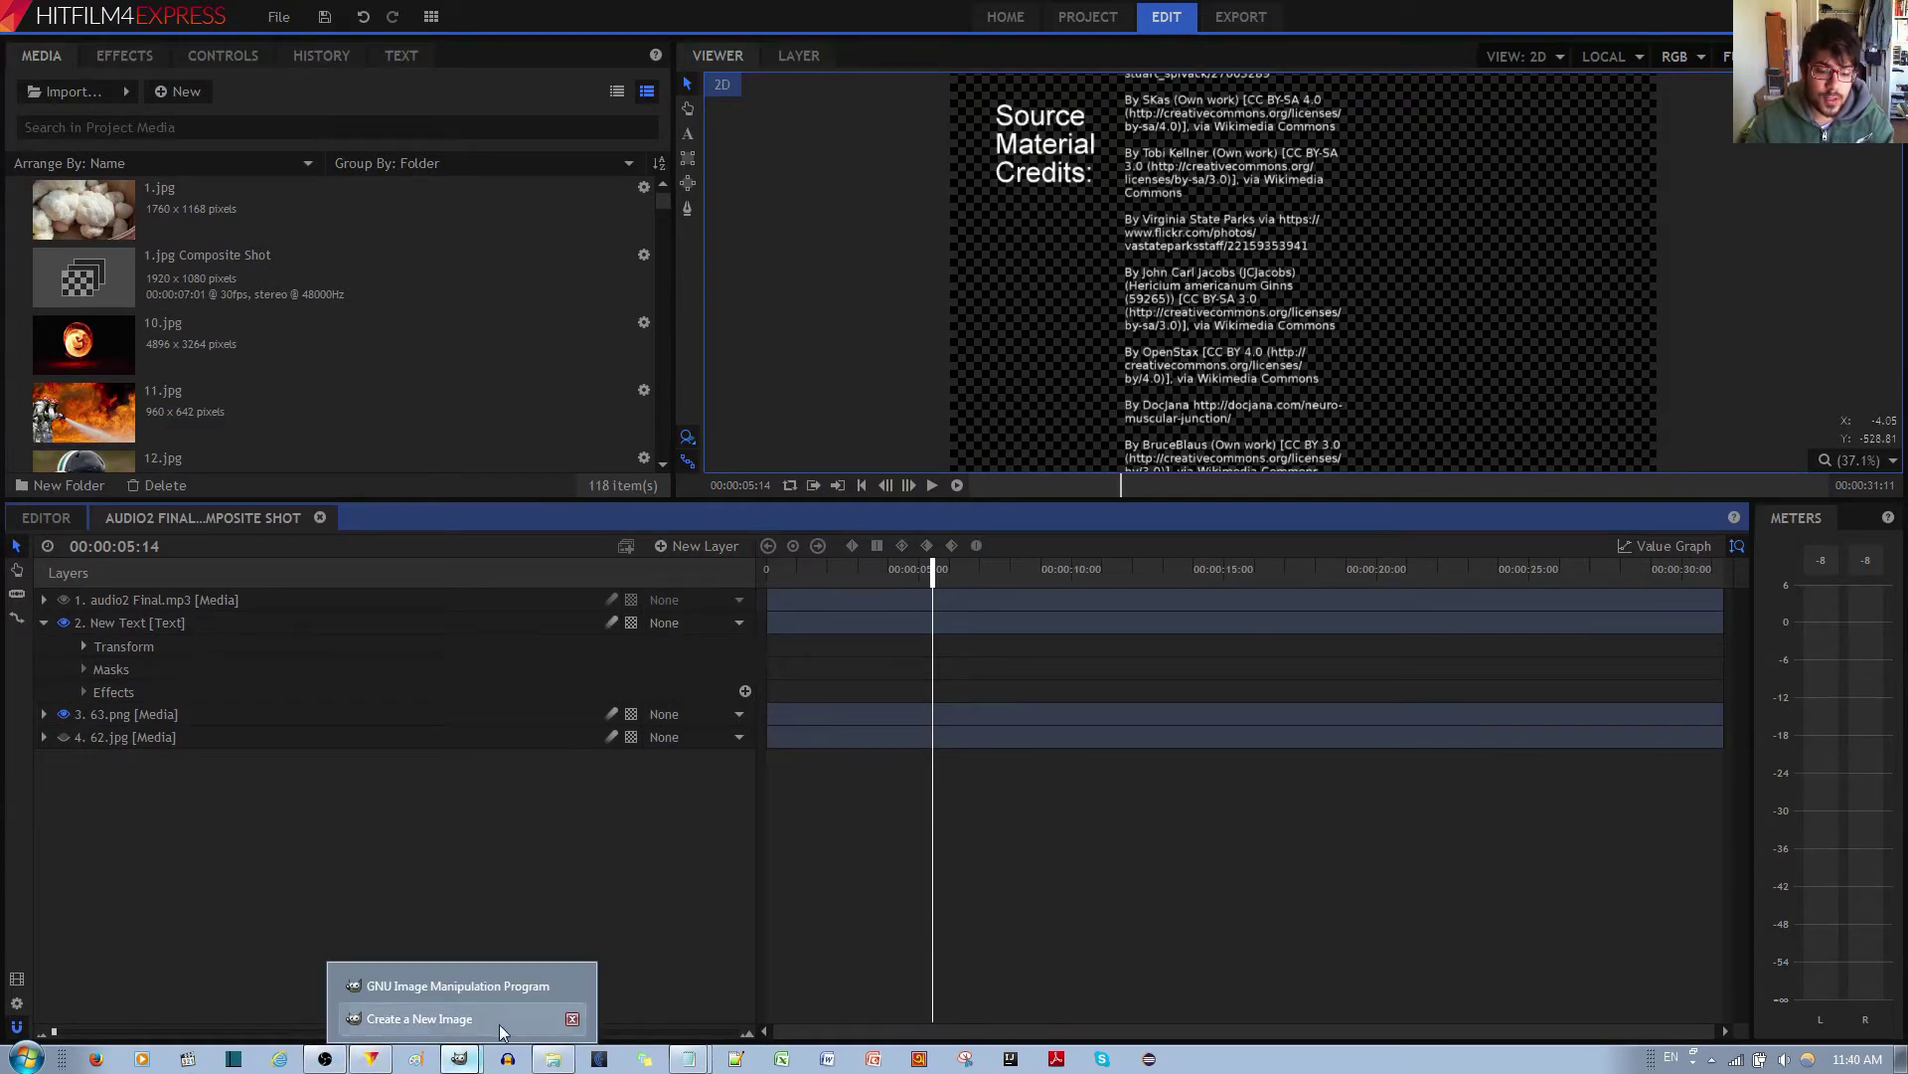
{"action": "left_click", "coordinate": [459, 1022]}
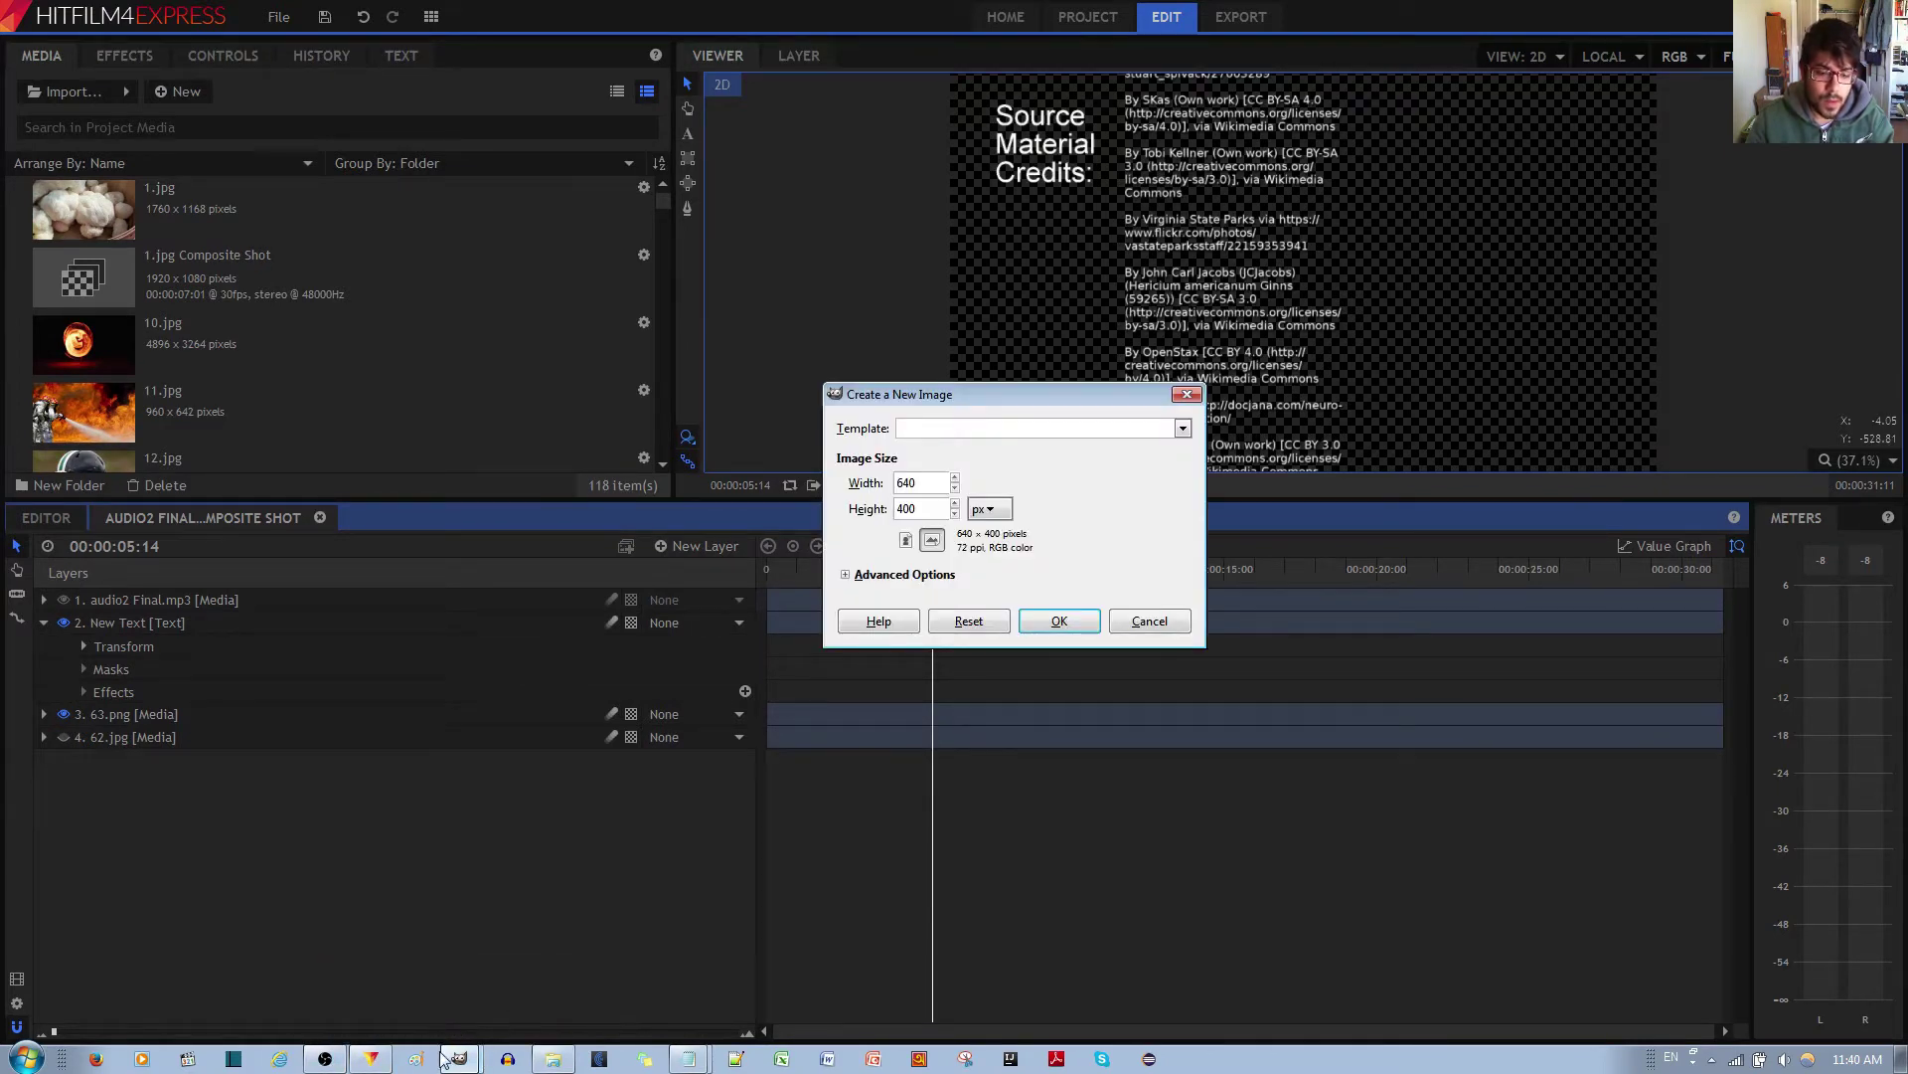
{"action": "left_click", "coordinate": [492, 992]}
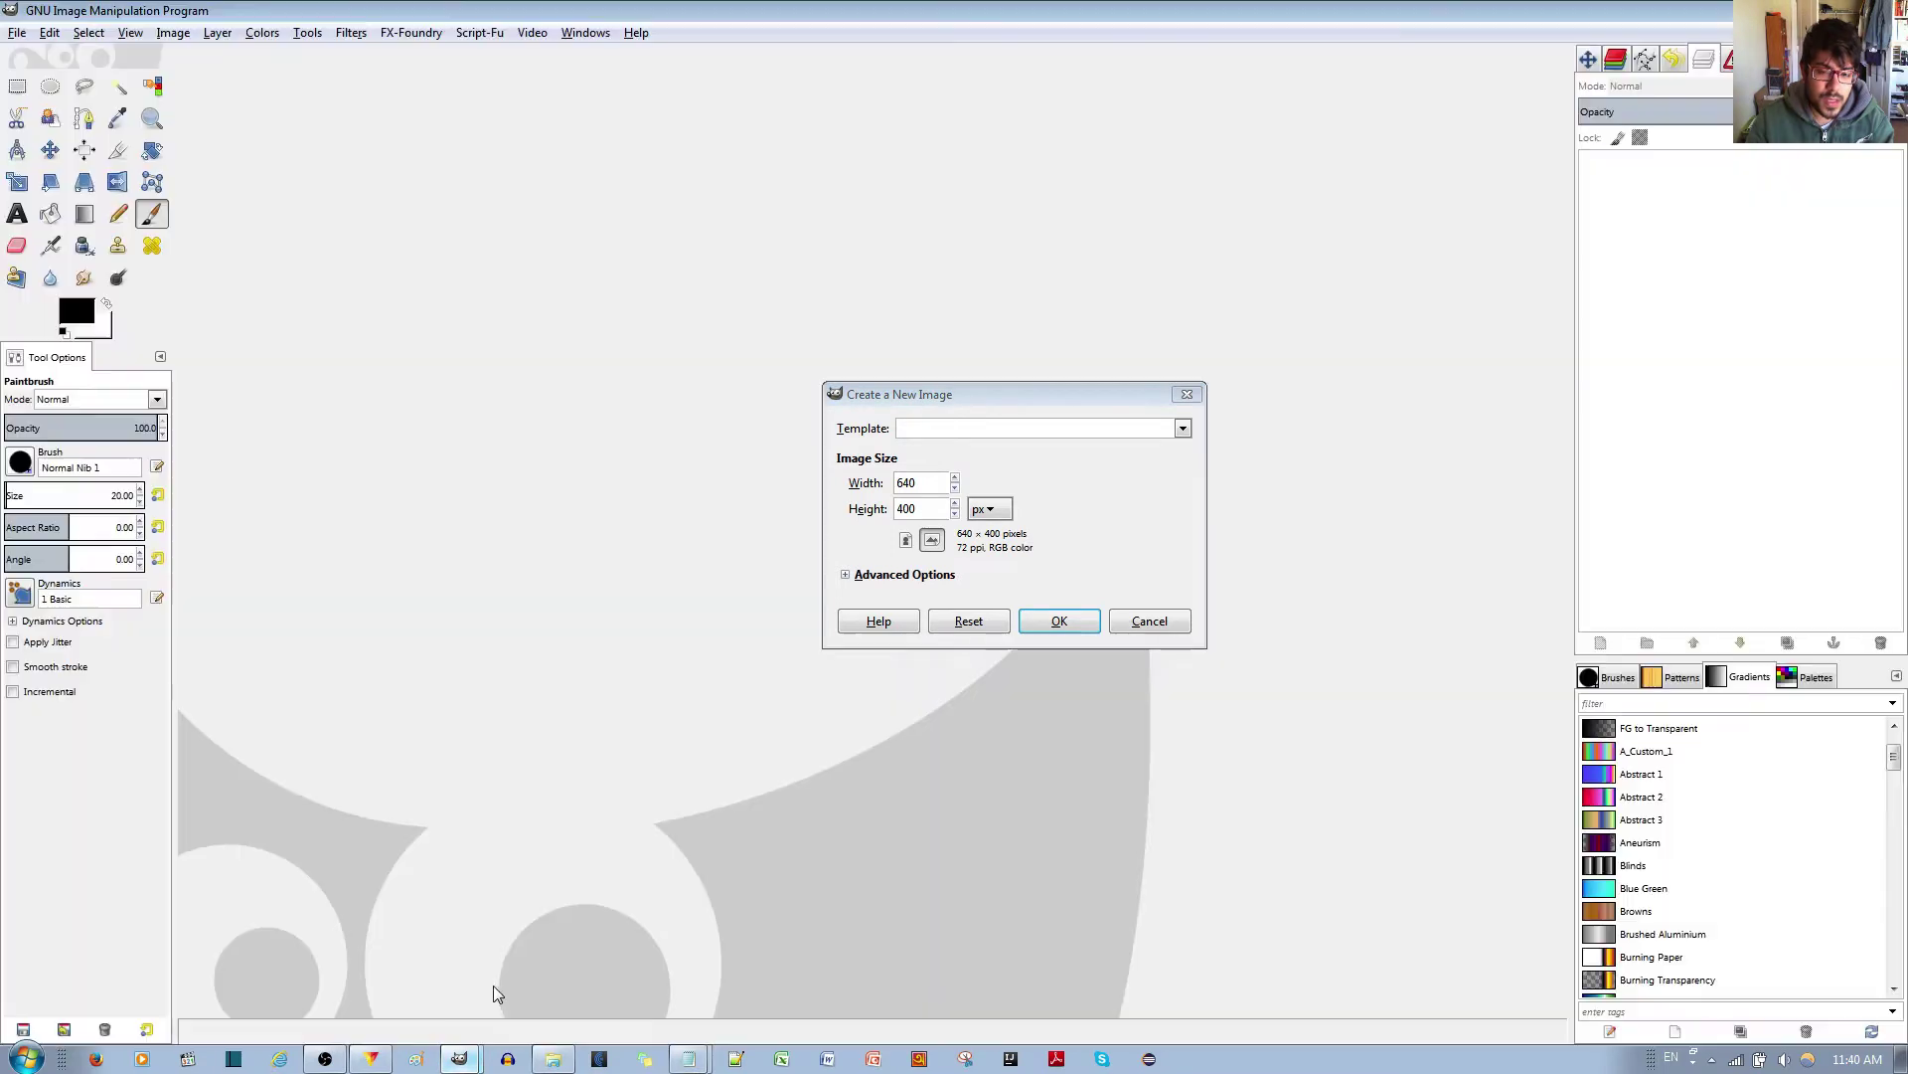
Step: Enter a width of 1000 and a height of 3000 pixels for the new image
{"action": "left_click", "coordinate": [929, 479]}
{"action": "double_click", "coordinate": [906, 483]}
{"action": "type", "text": "1"}
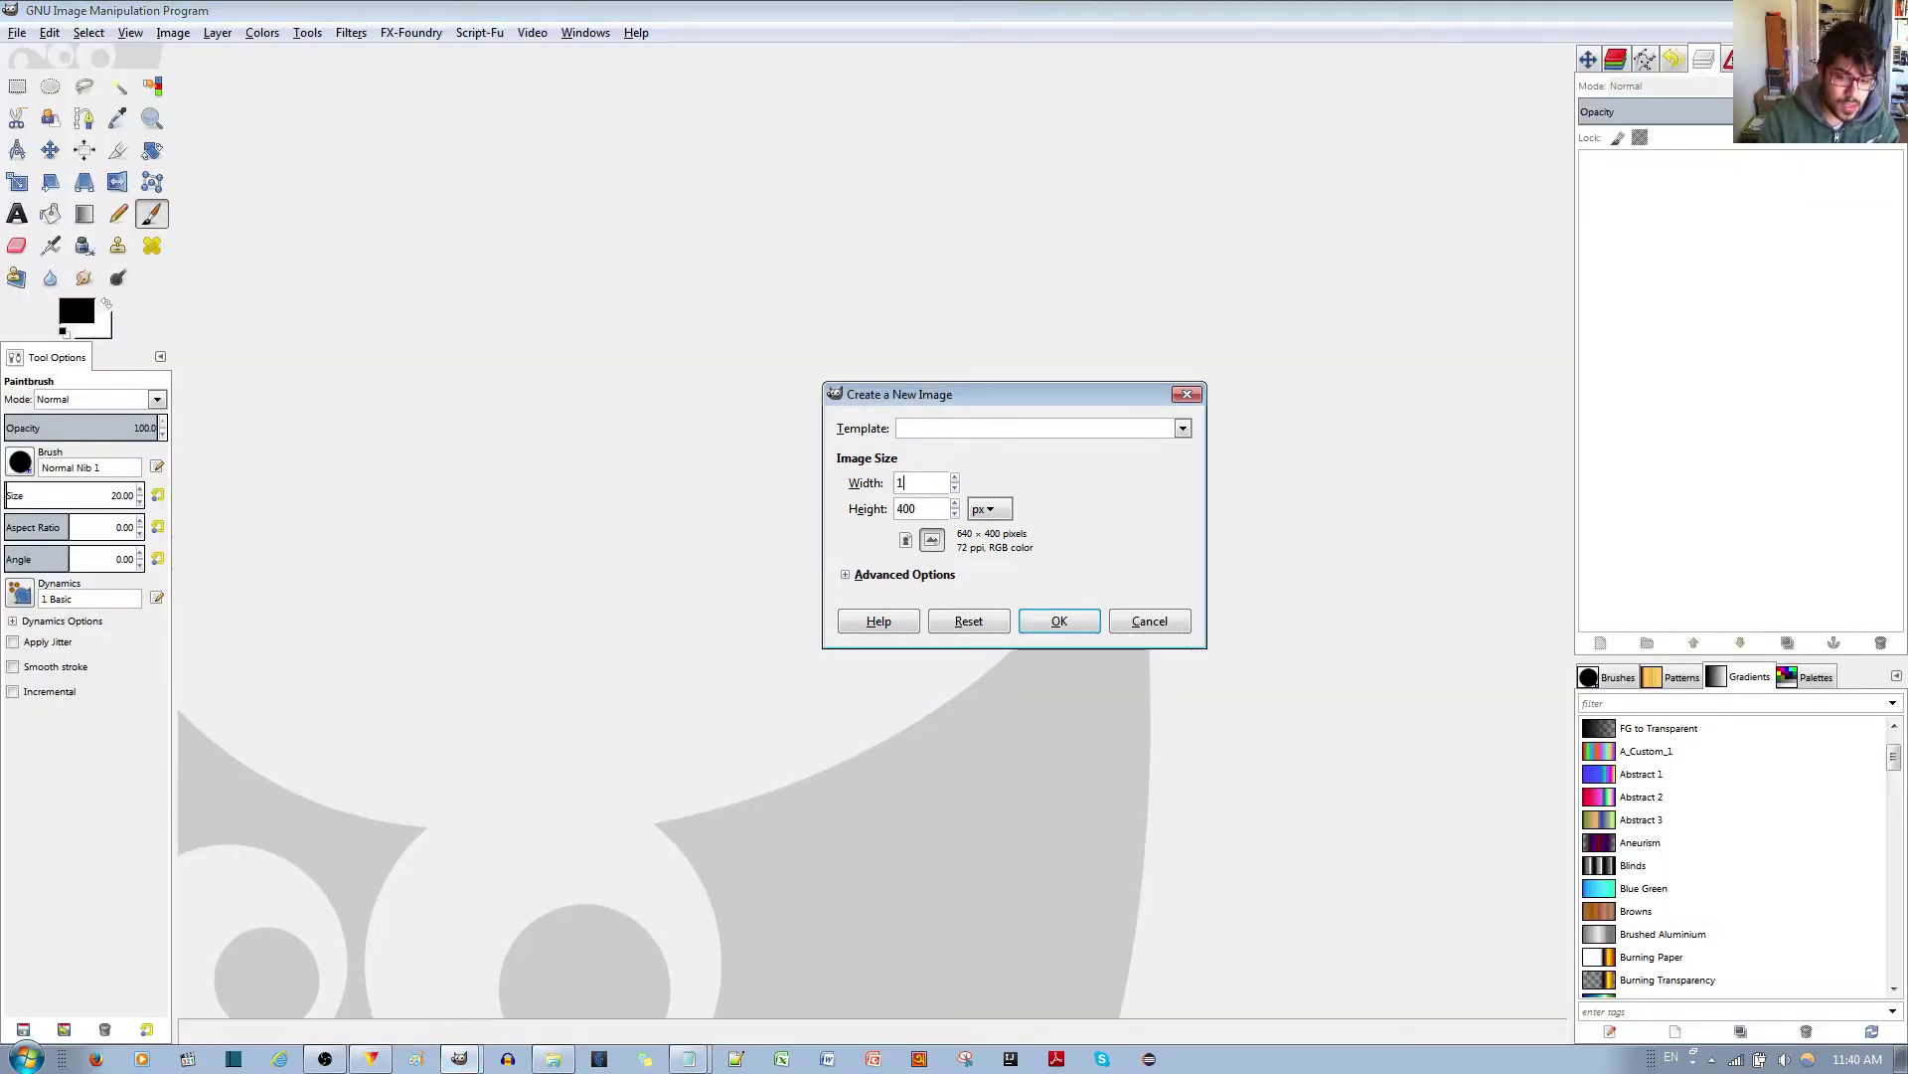
{"action": "type", "text": "000"}
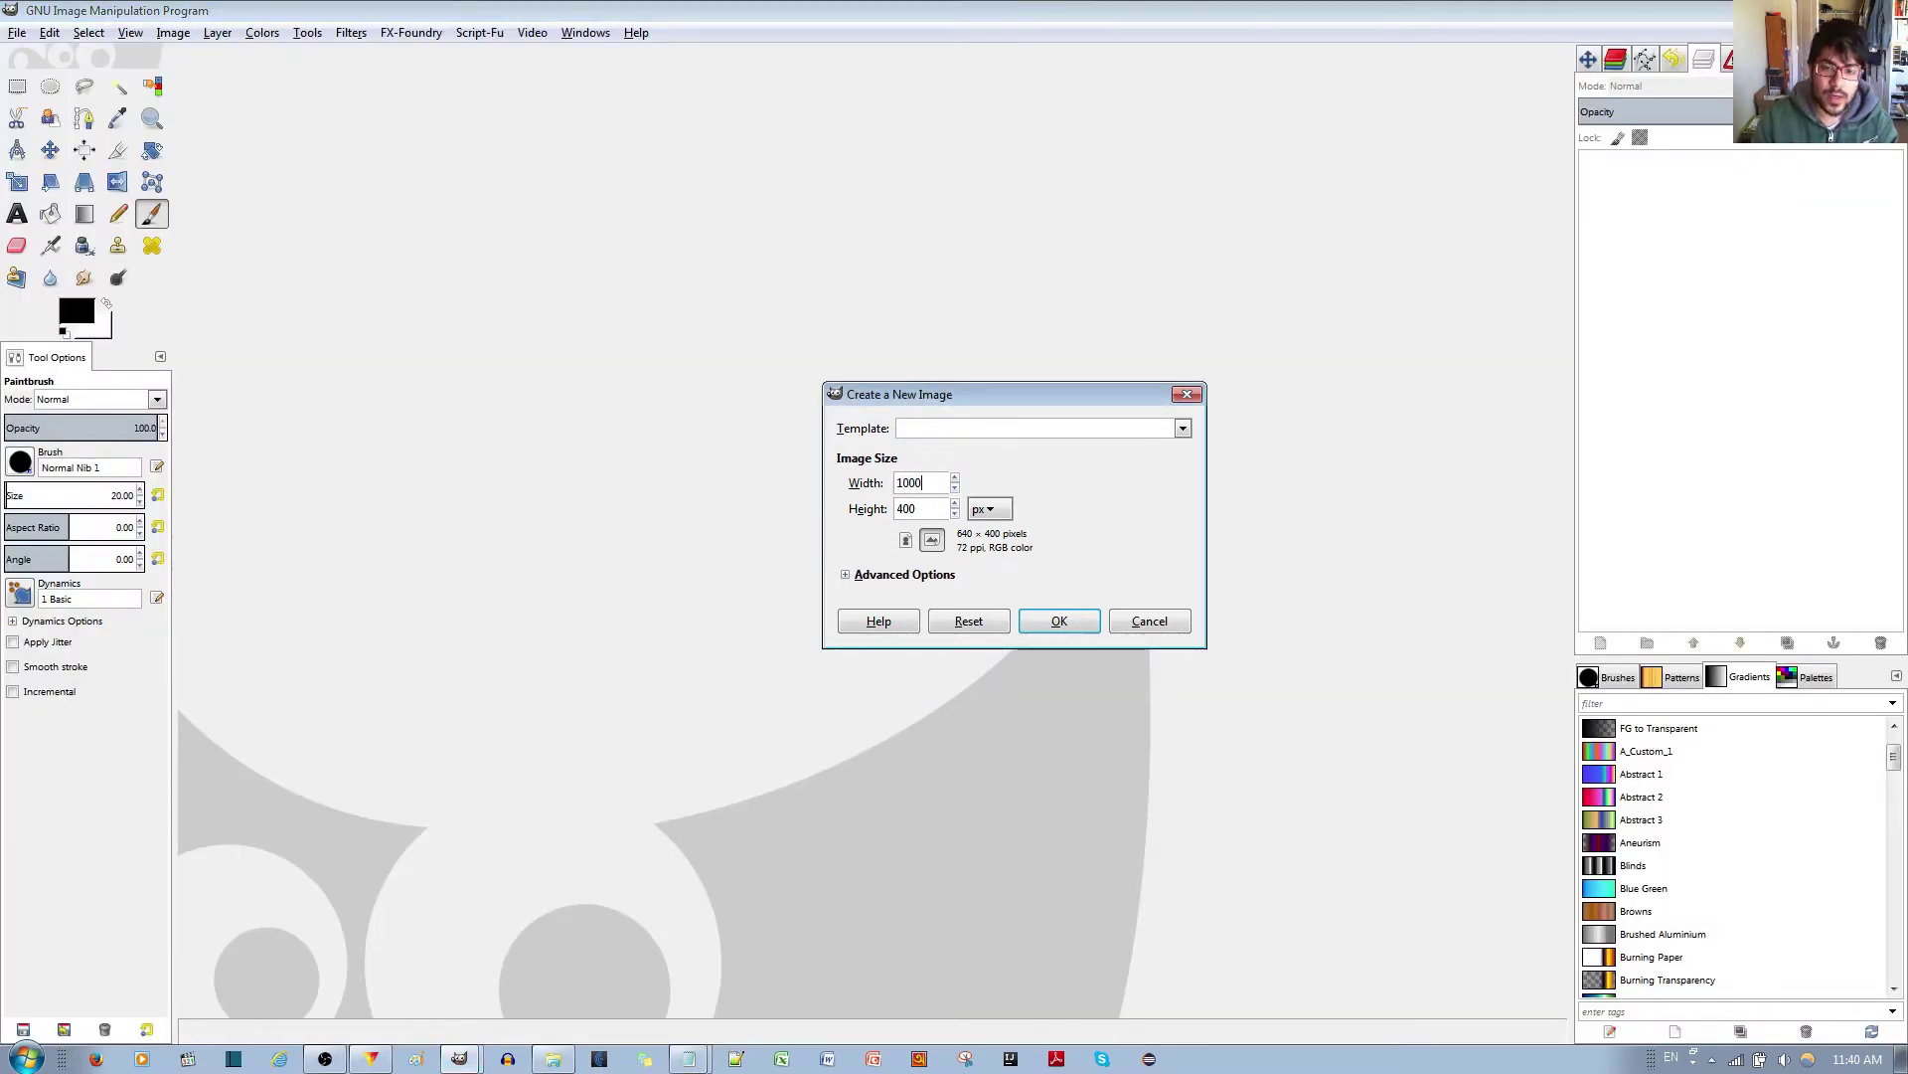
{"action": "double_click", "coordinate": [906, 509]}
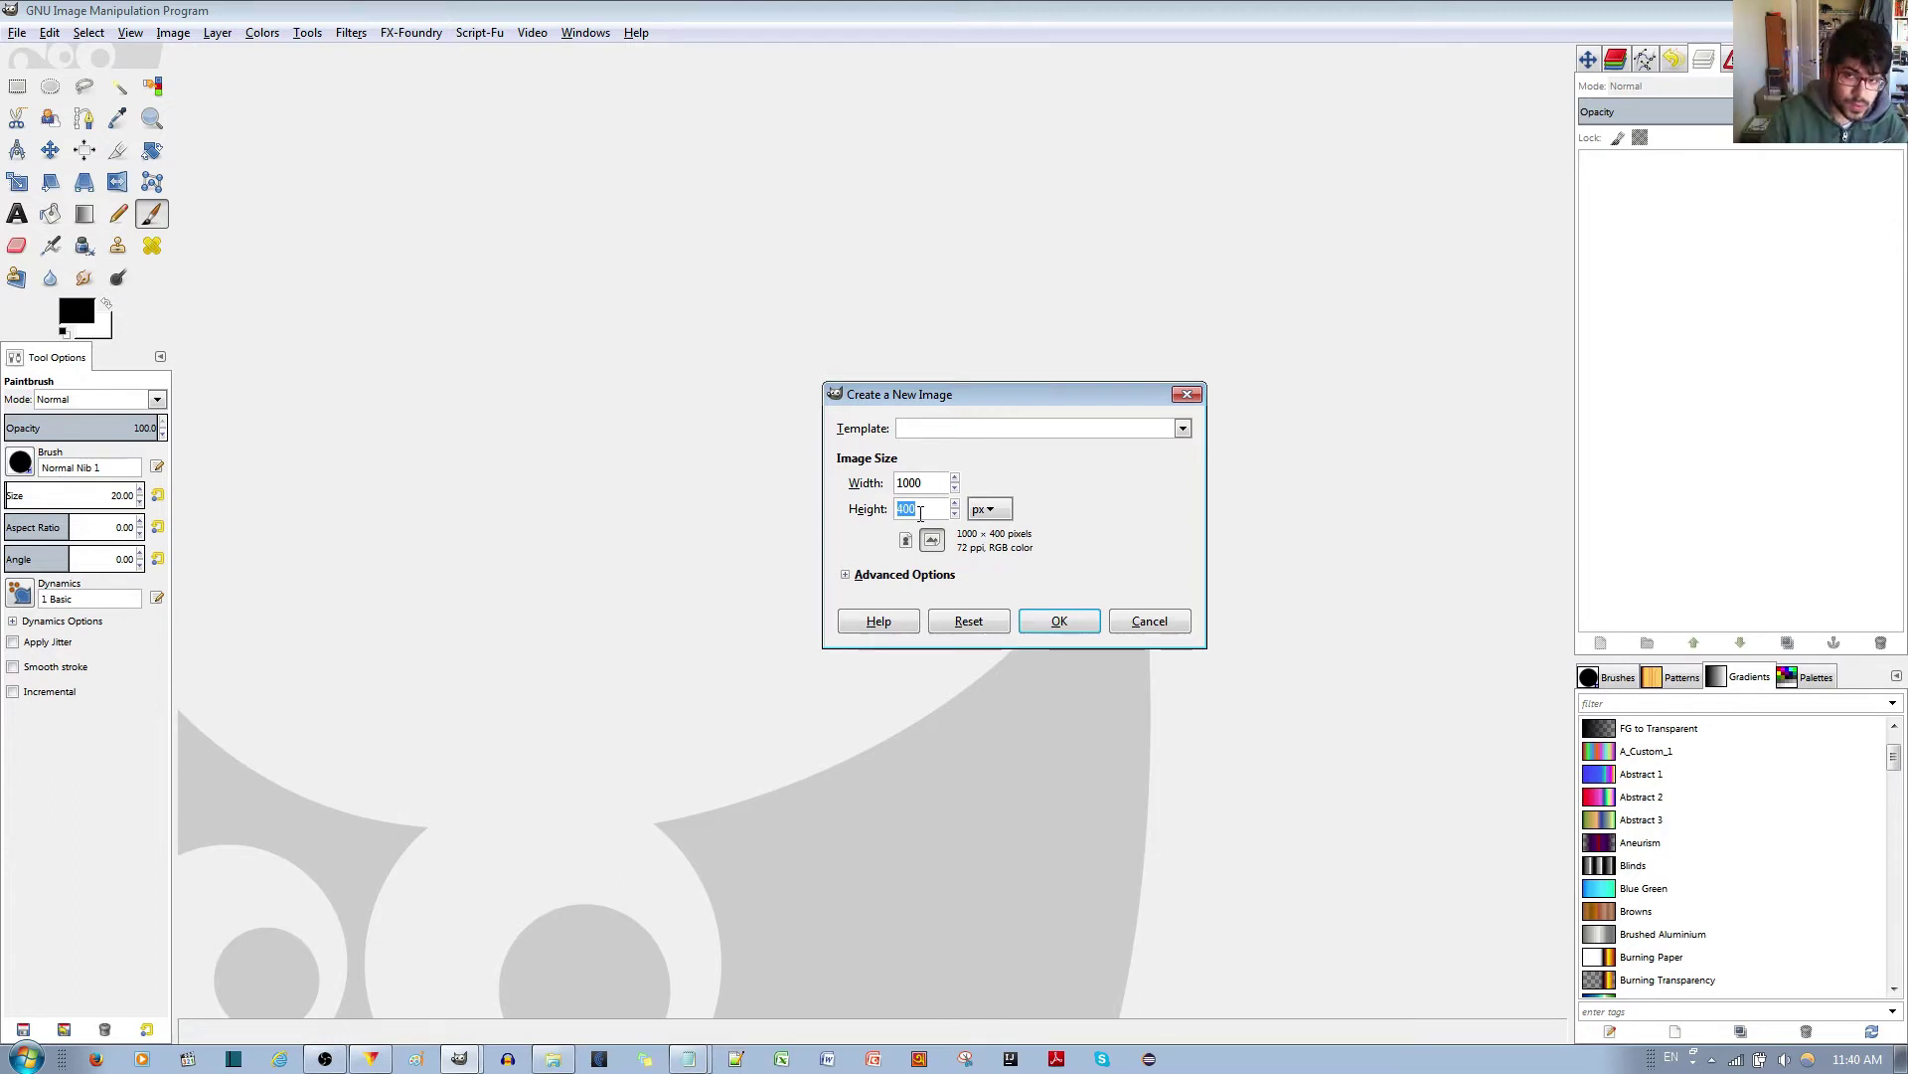
{"action": "type", "text": "30"}
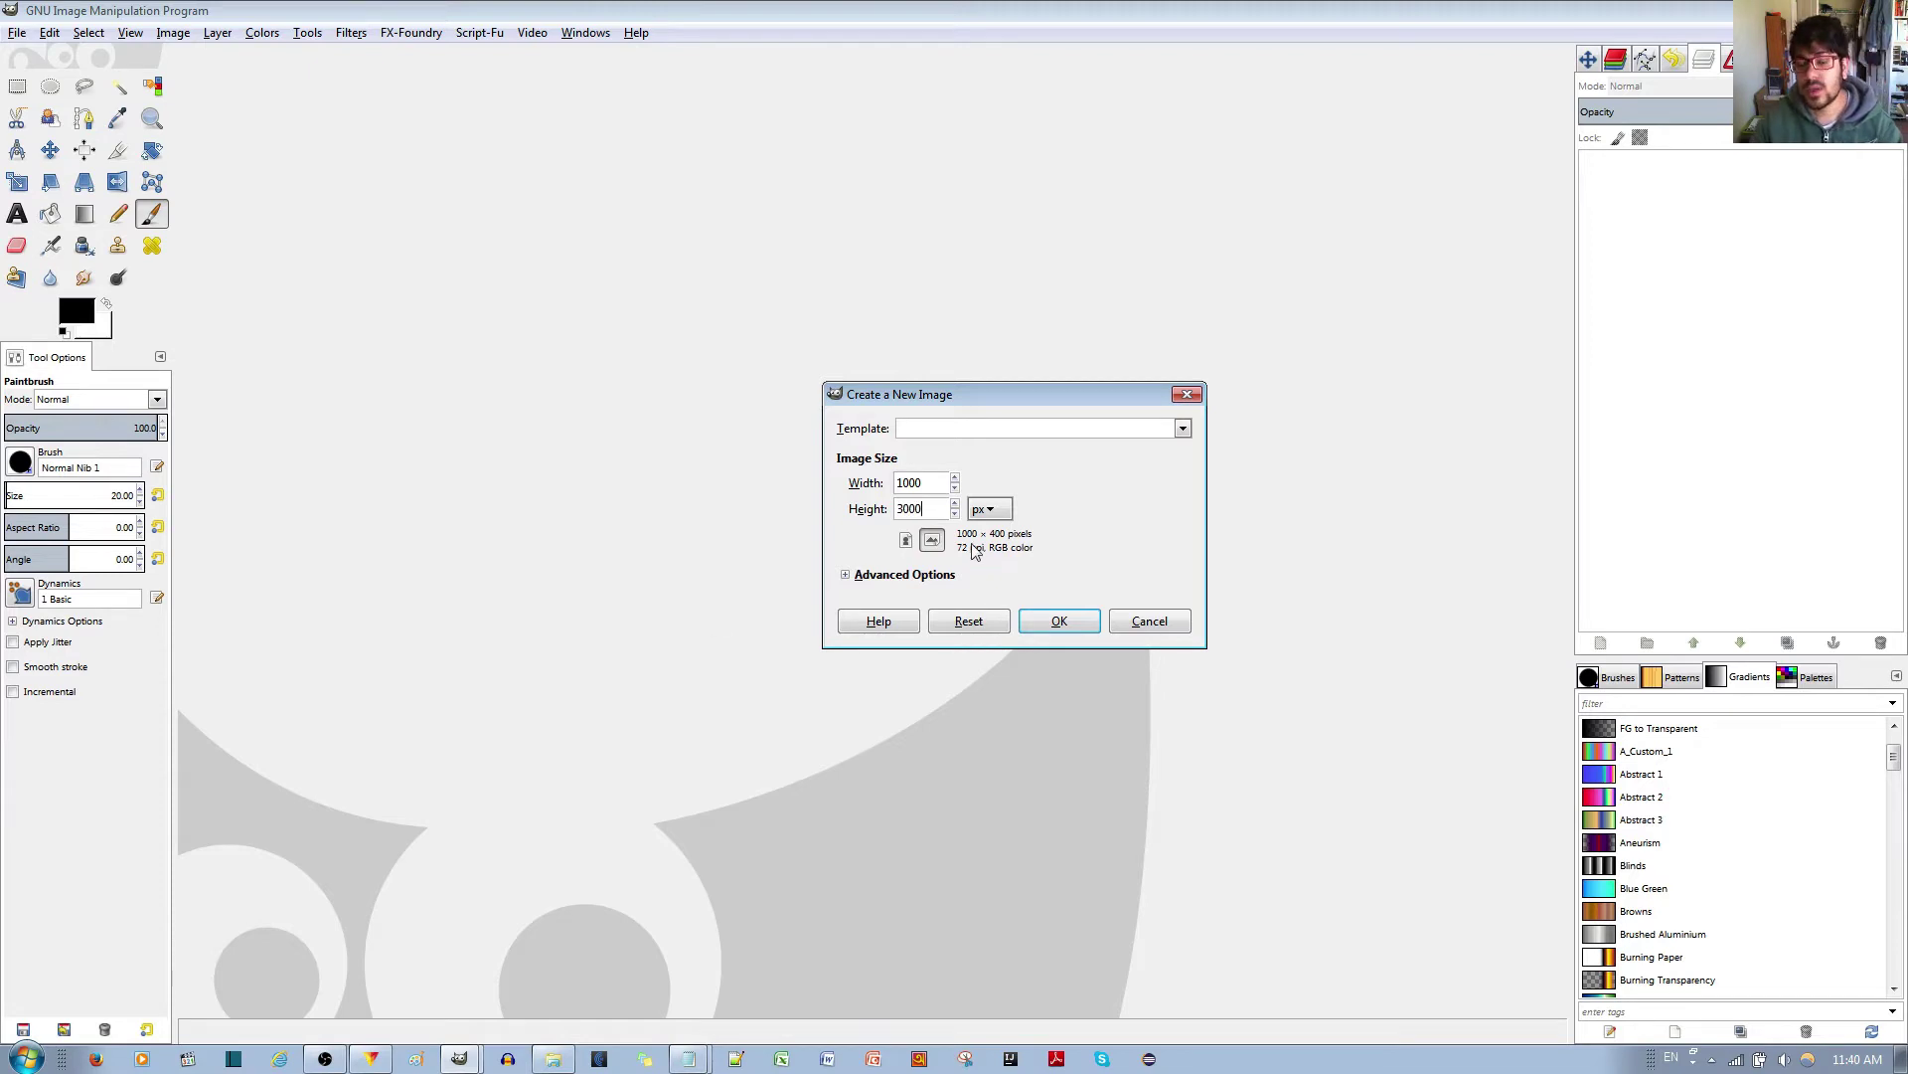
Step: Create the 1000 × 3000 image, add an alpha channel and clear it to transparency
{"action": "left_click", "coordinate": [1059, 621]}
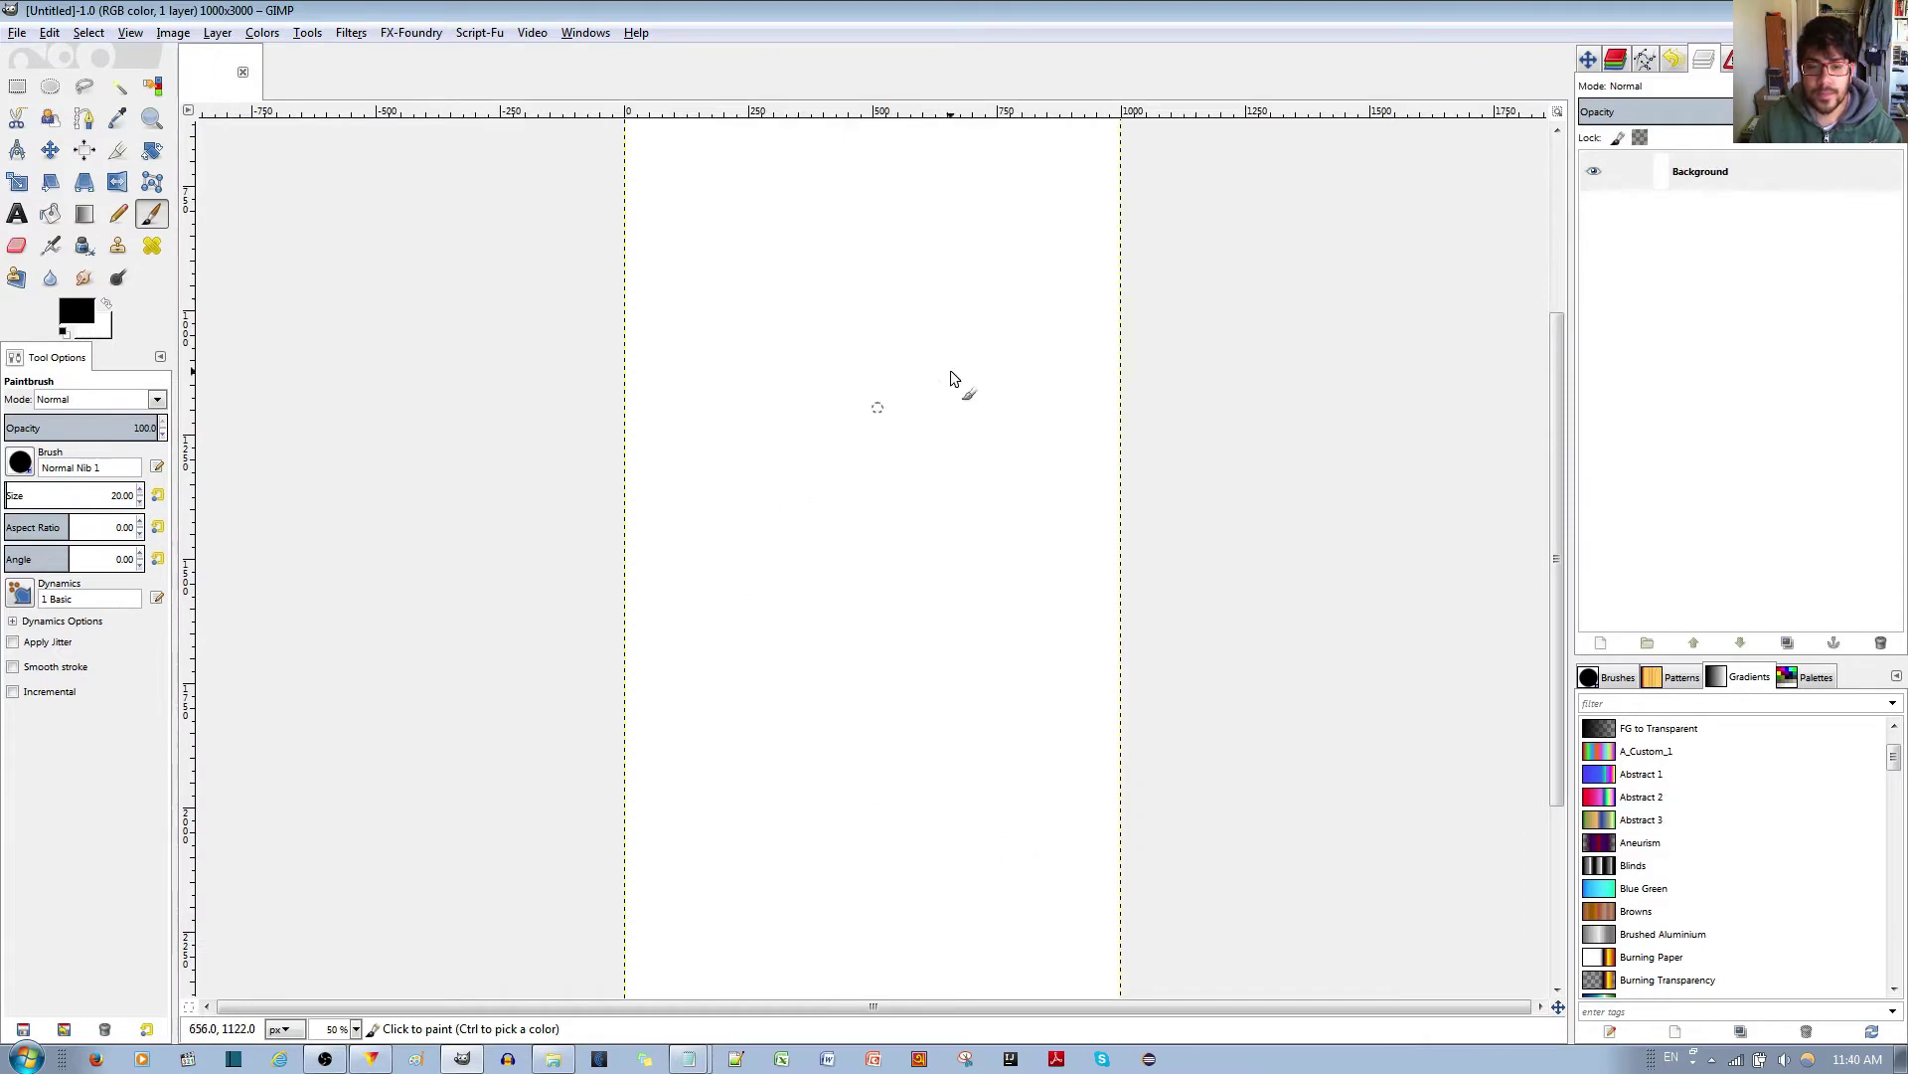
{"action": "scroll", "coordinate": [1004, 358], "scroll_direction": "down", "scroll_amount": 2}
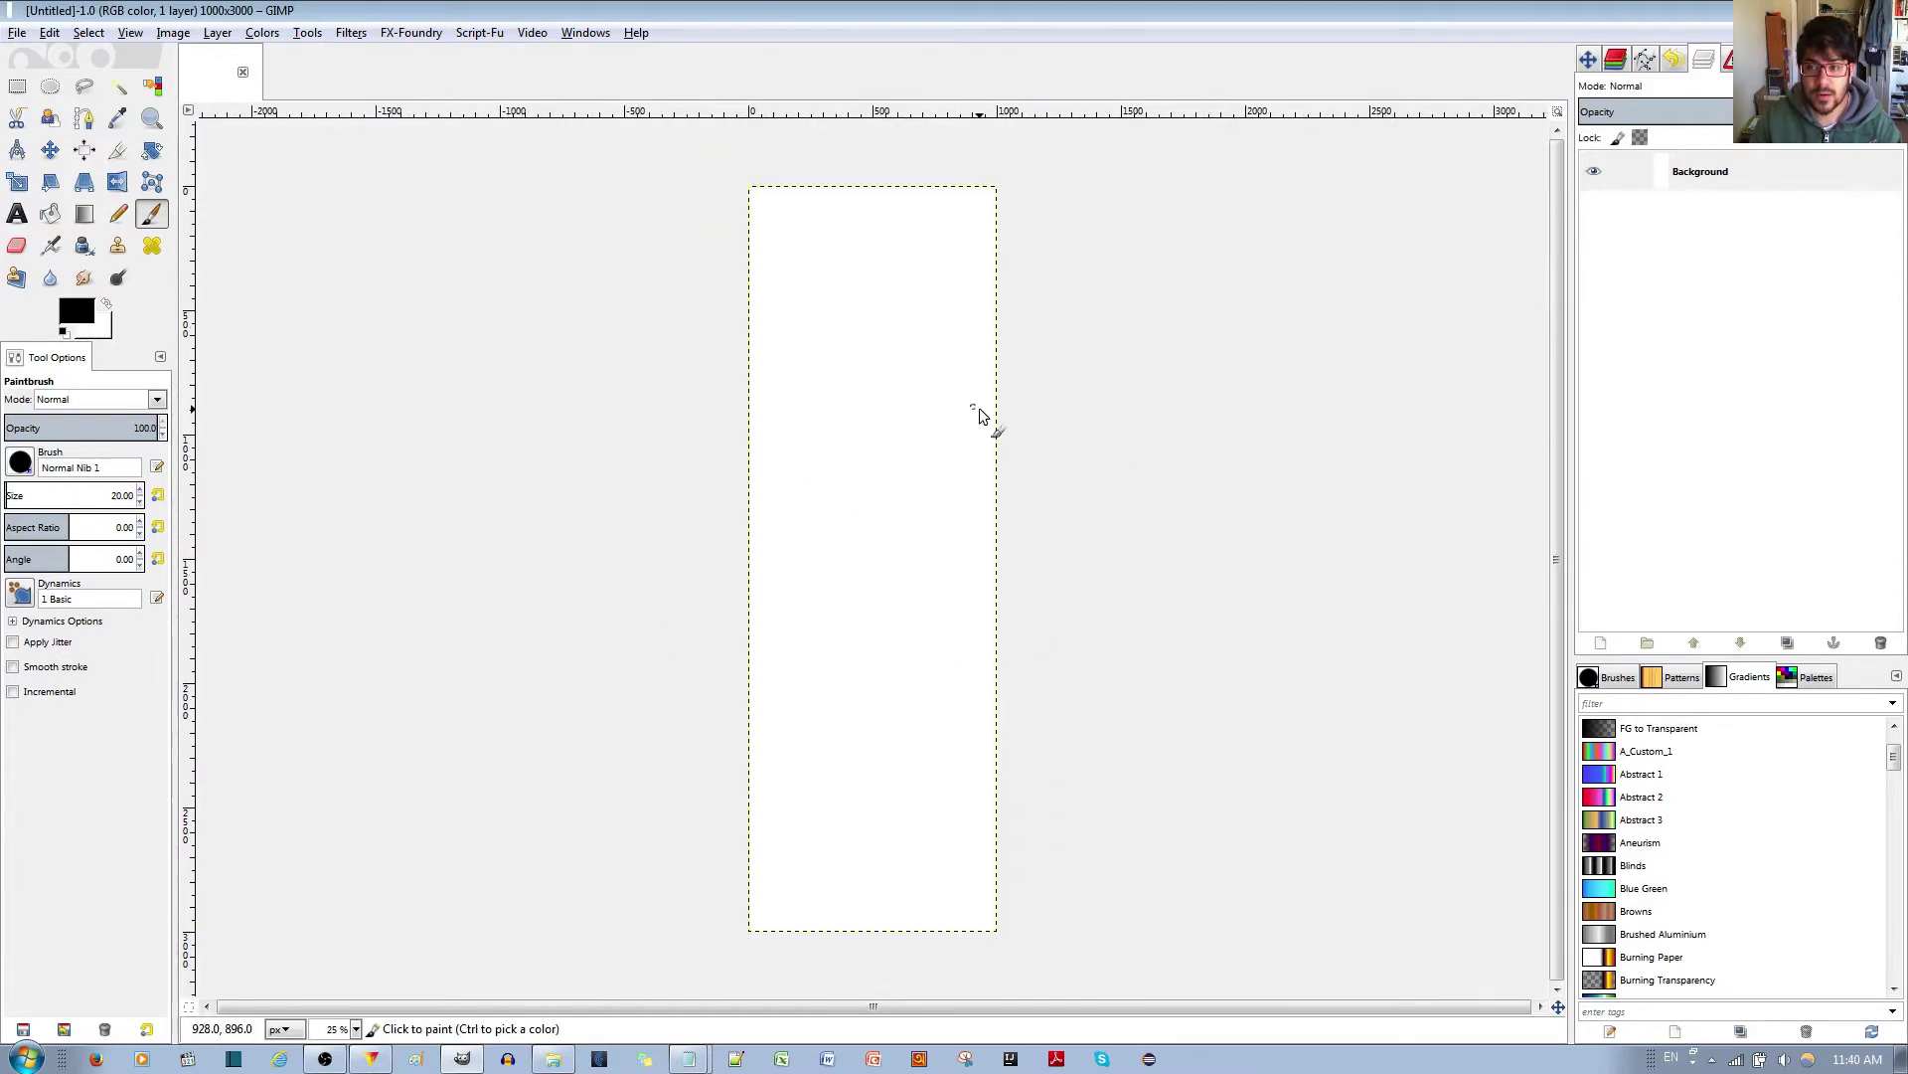
{"action": "right_click", "coordinate": [1669, 185]}
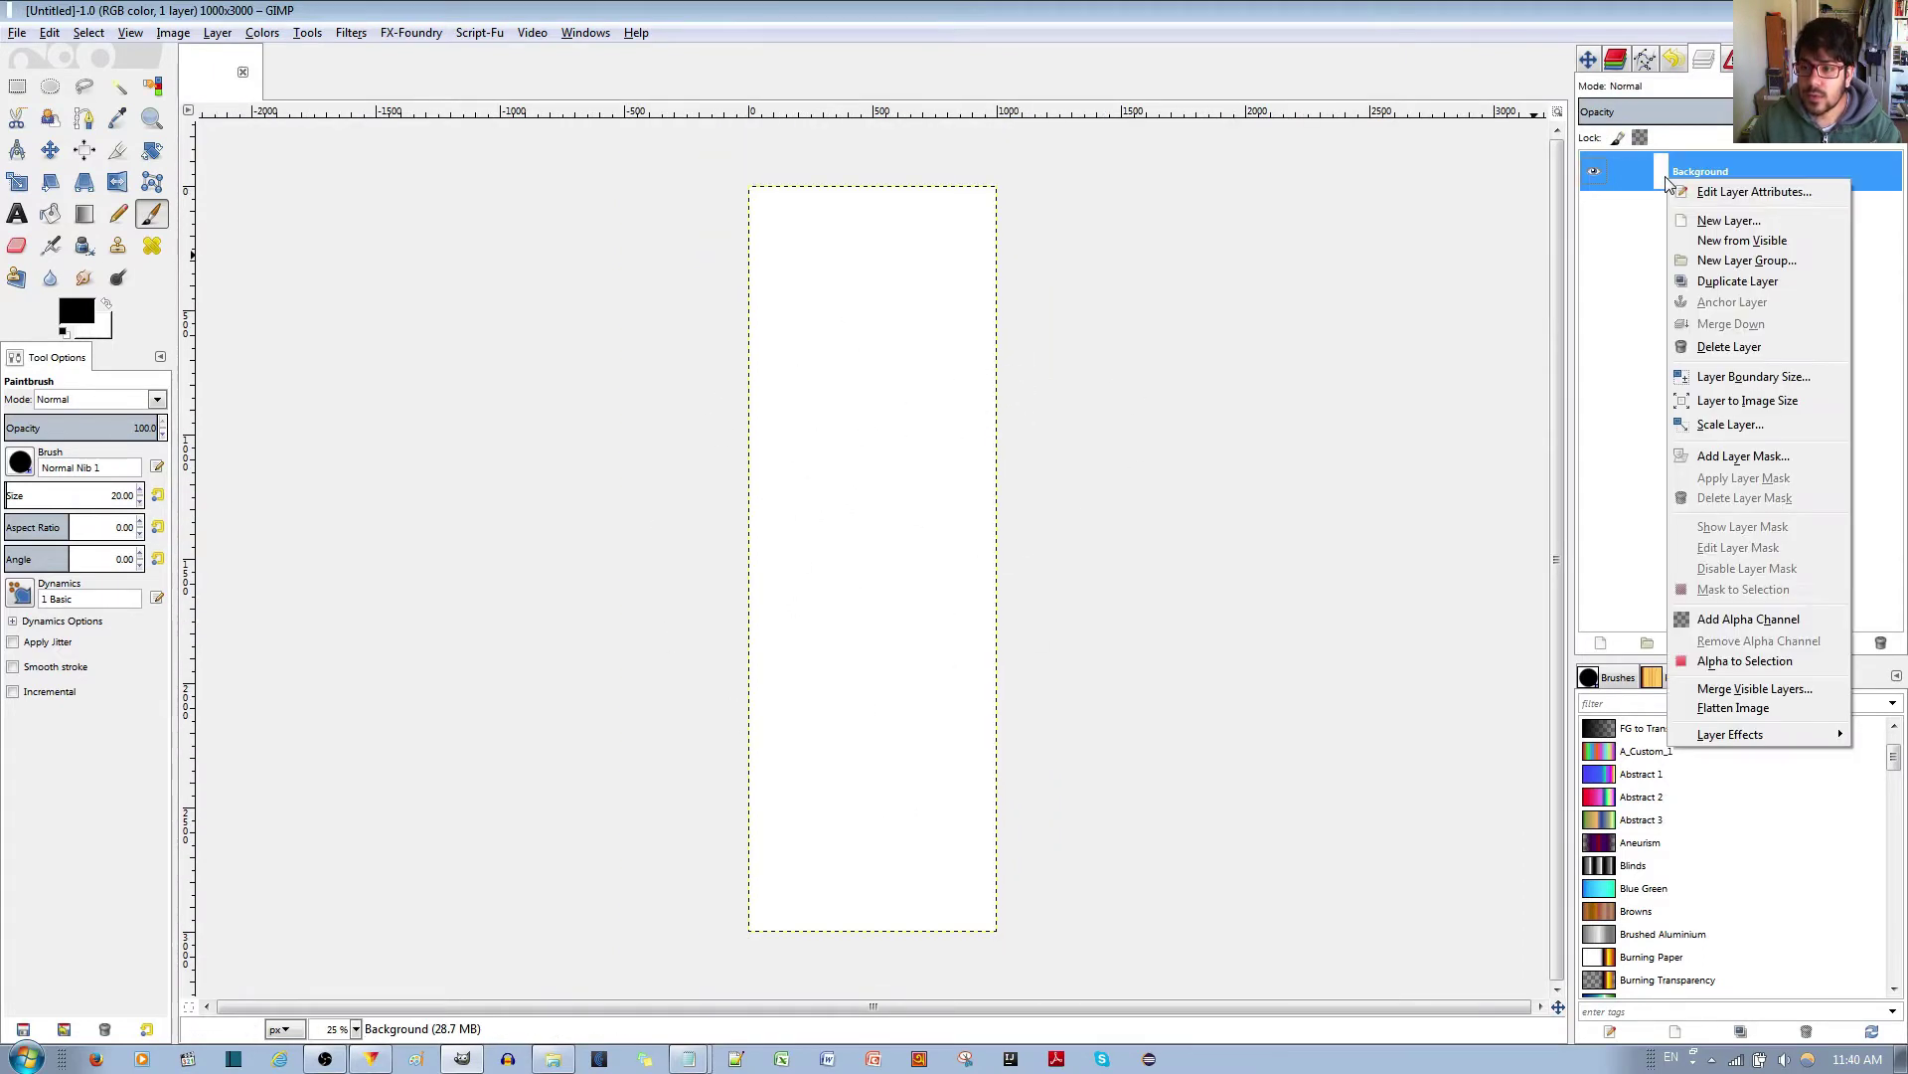
{"action": "left_click", "coordinate": [1748, 618]}
{"action": "key", "text": "Delete"}
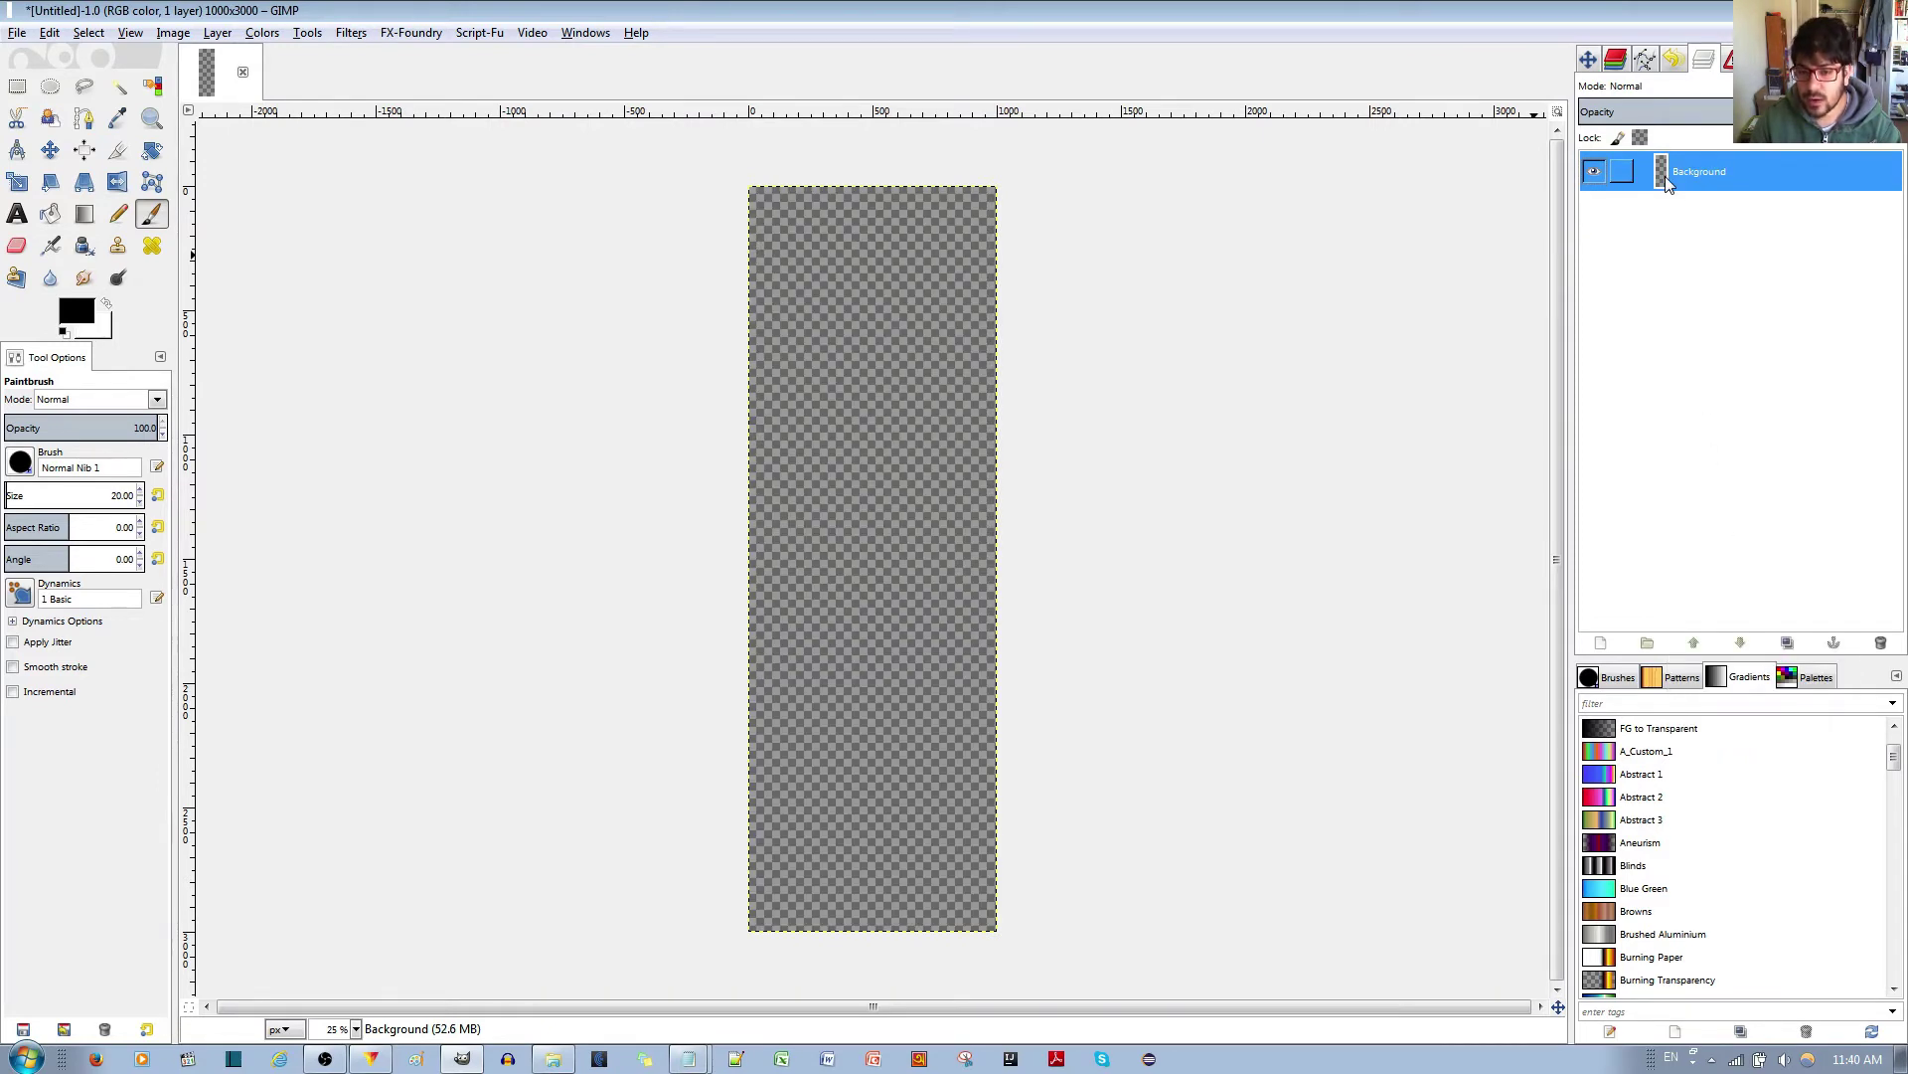
Step: Set the text colour to white (ffffff), keep the Sans font, and draw a full-canvas text box
{"action": "left_click", "coordinate": [16, 213]}
{"action": "left_click", "coordinate": [78, 313]}
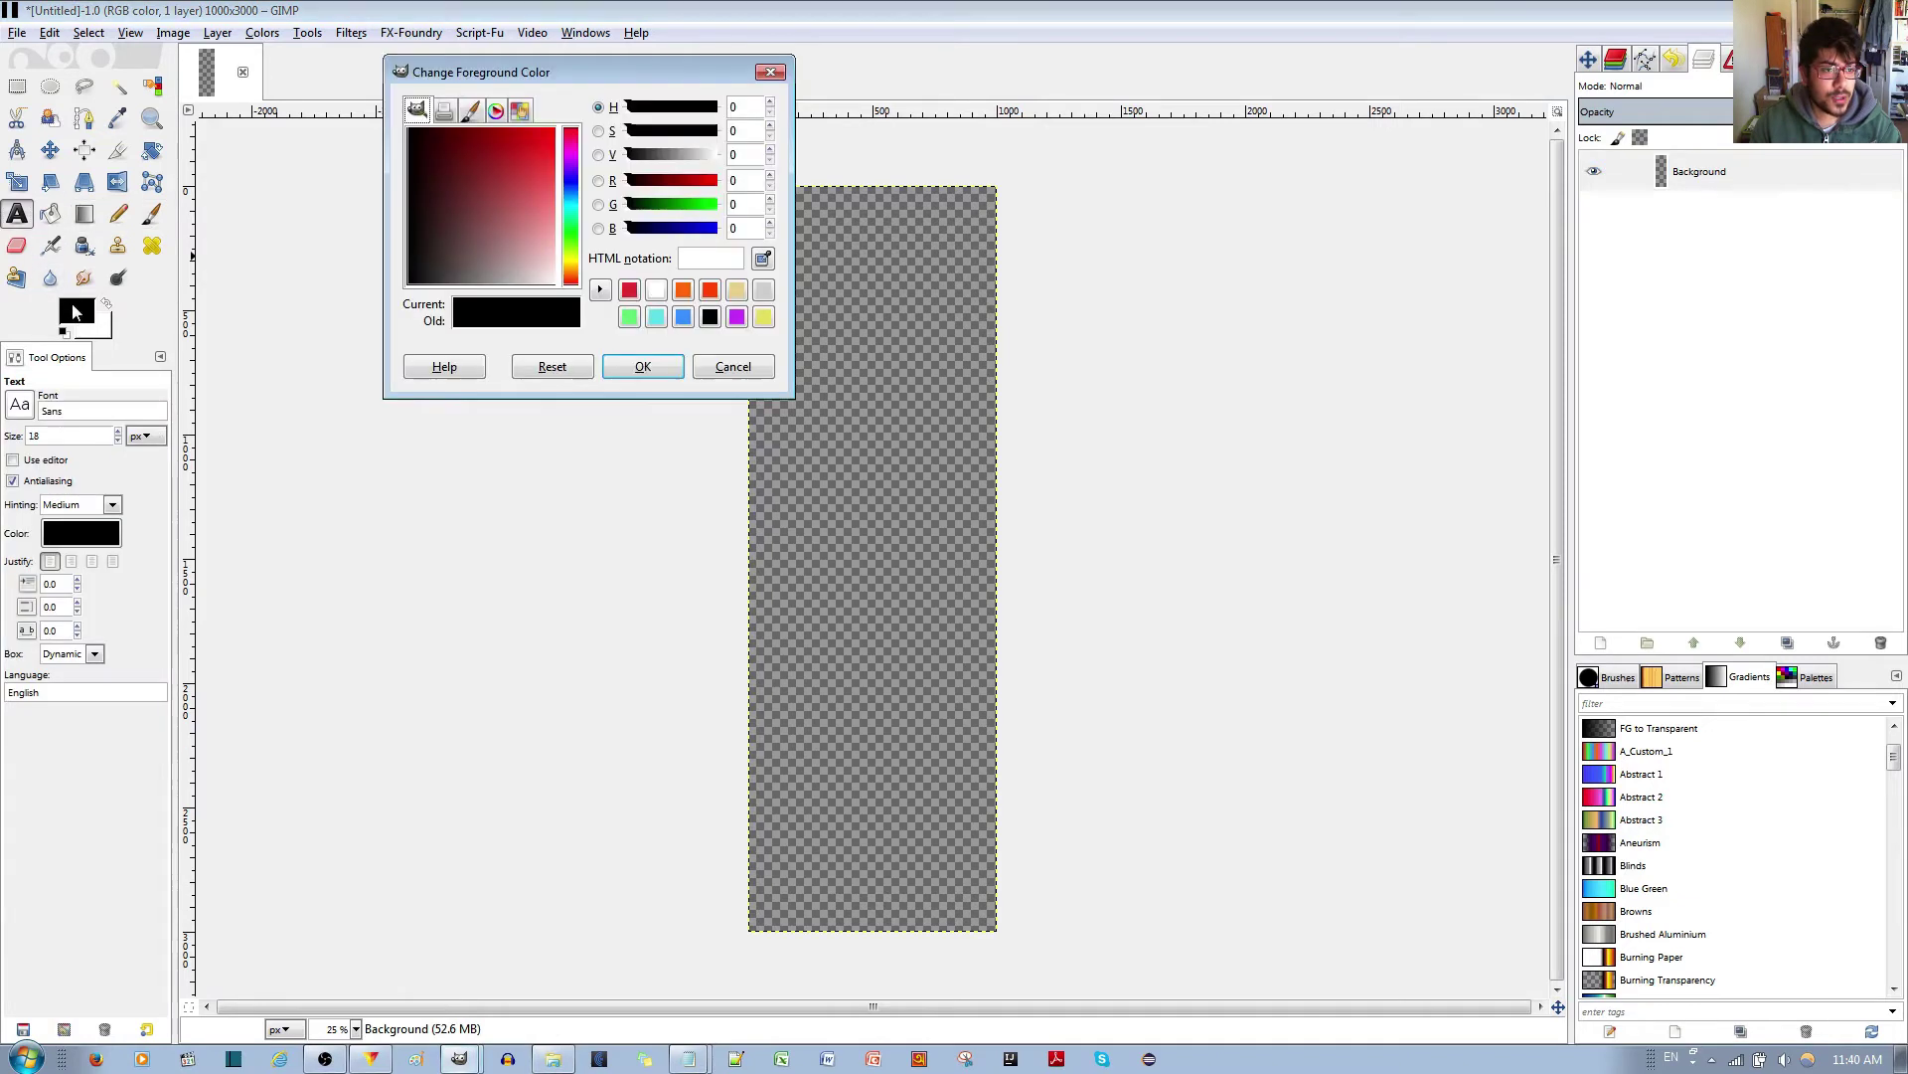
{"action": "left_click", "coordinate": [656, 290]}
{"action": "left_click", "coordinate": [644, 366]}
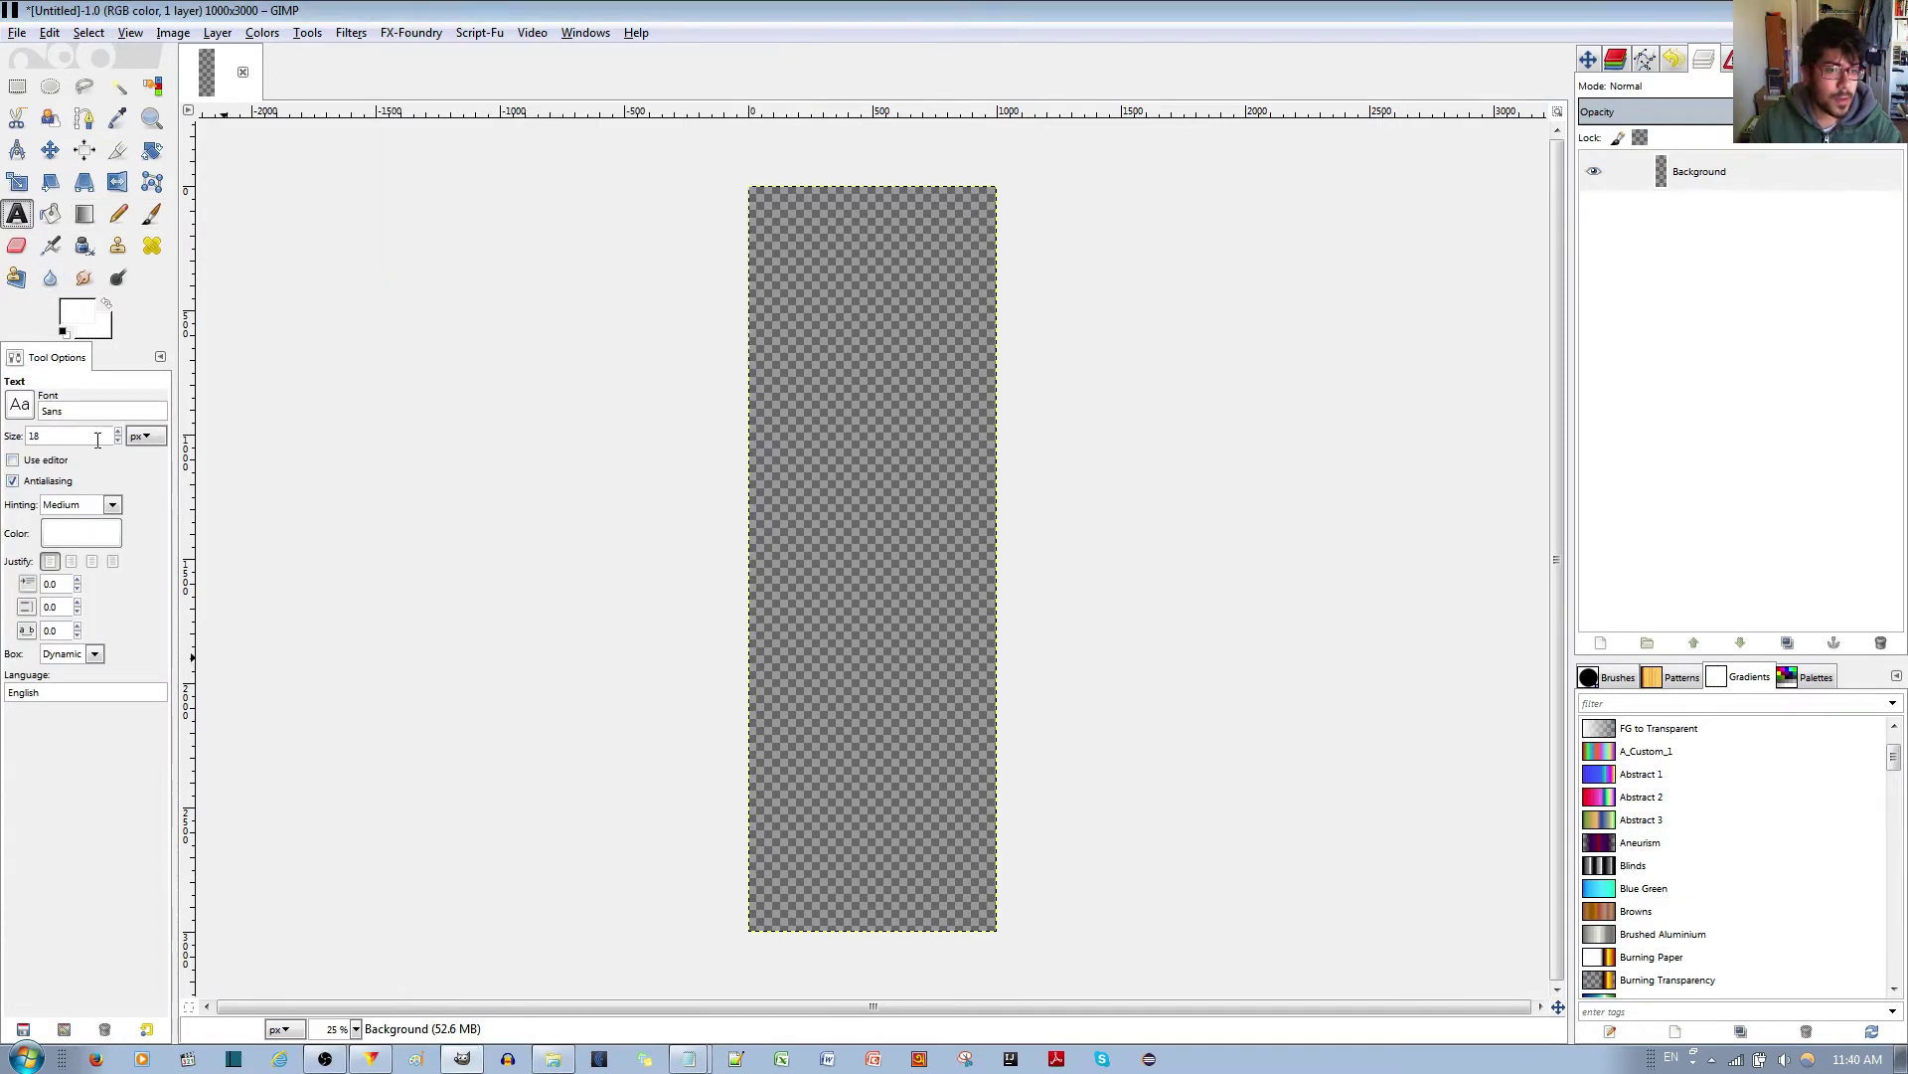
{"action": "left_click", "coordinate": [19, 404]}
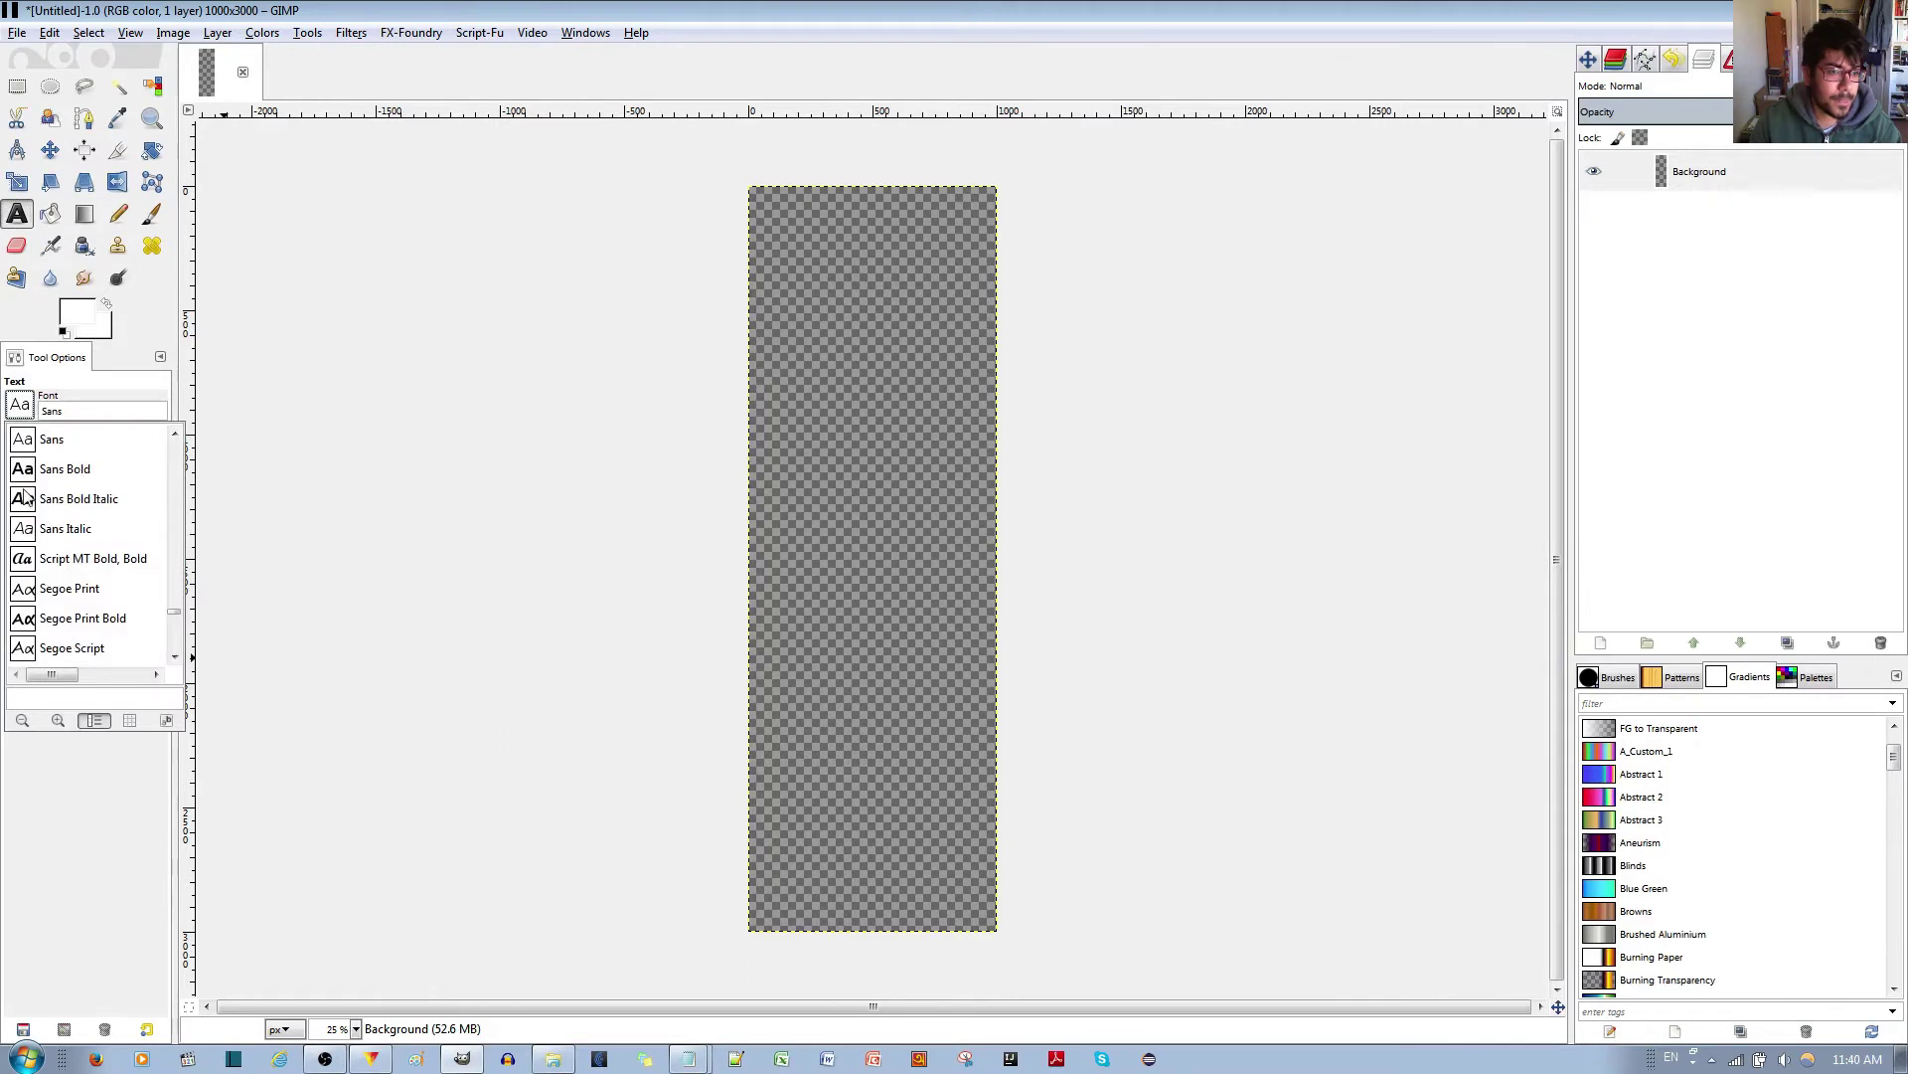
{"action": "left_click", "coordinate": [51, 439]}
{"action": "left_click_drag", "start_coordinate": [752, 188], "coordinate": [996, 930]}
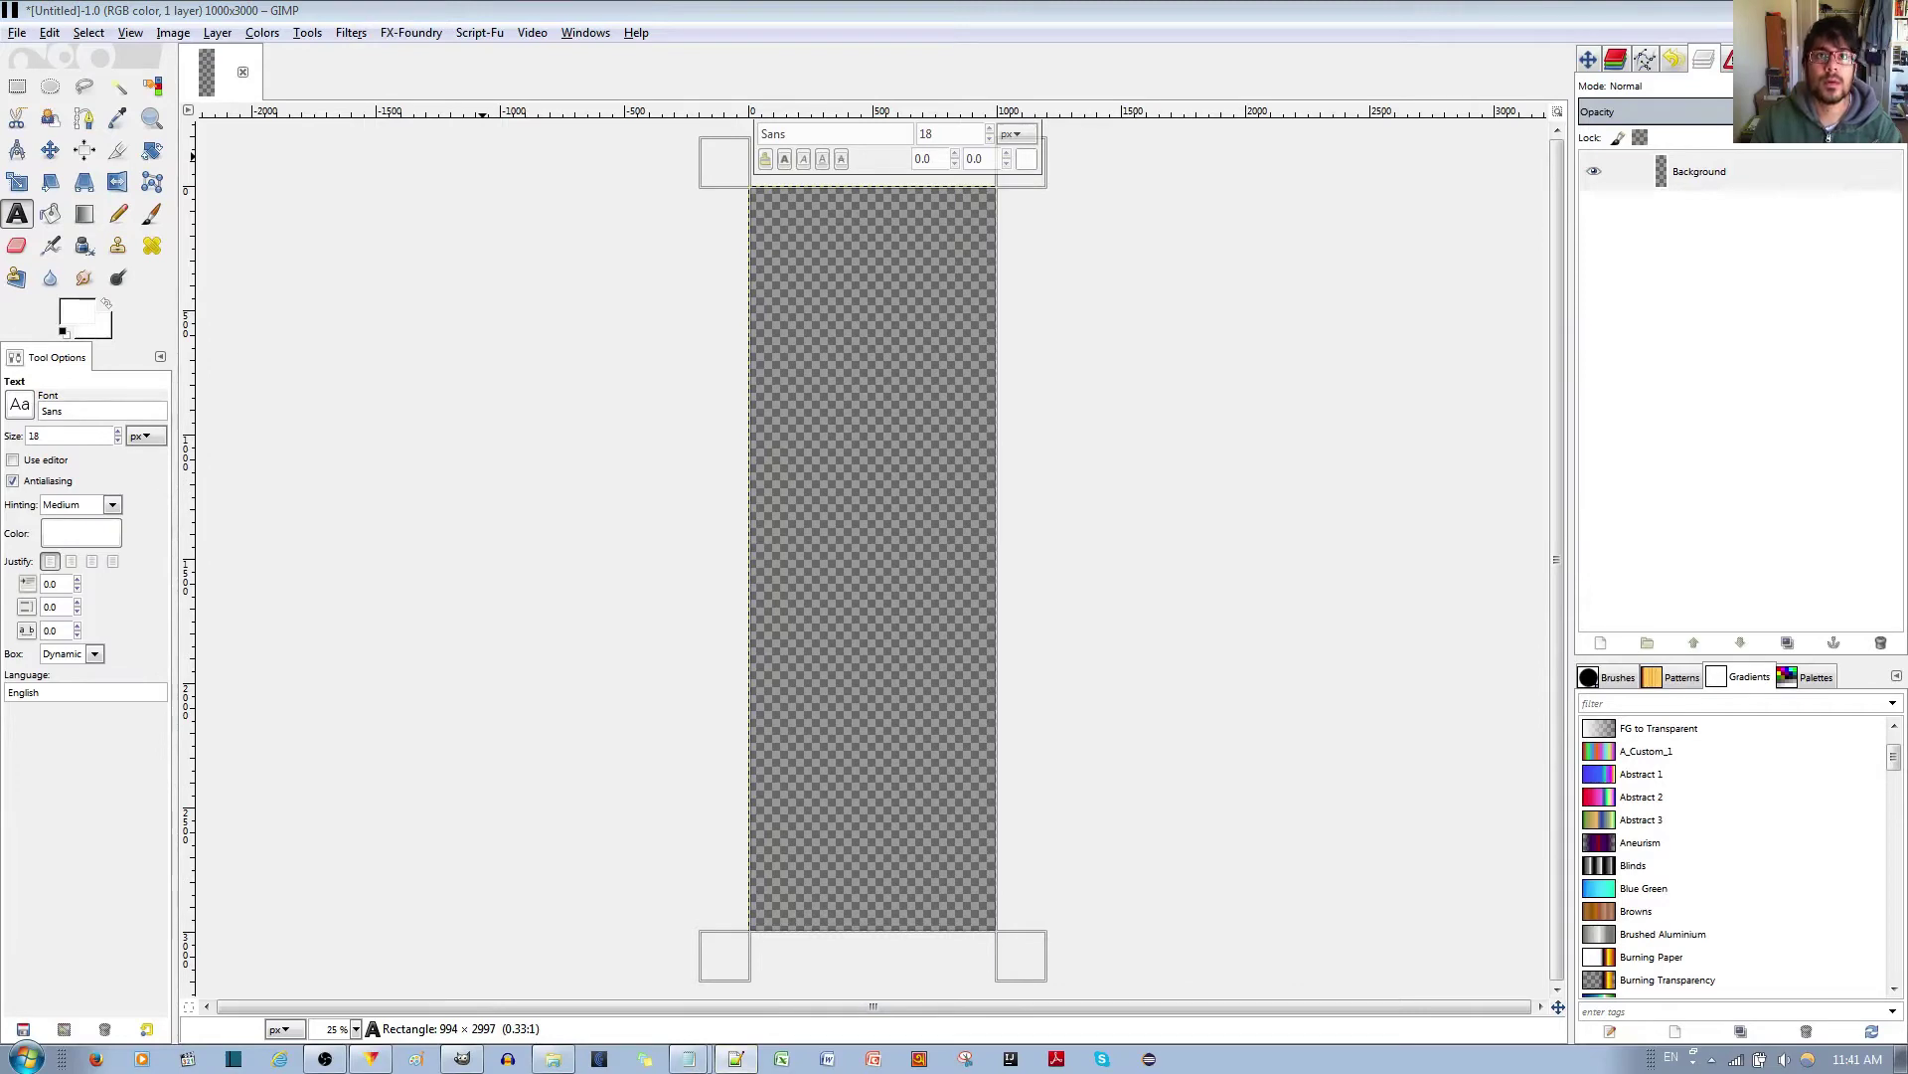
Step: Copy the article from frontal lobe.txt and draw a full-page text box in GIMP
{"action": "key", "text": "alt+Tab"}
{"action": "key", "text": "ctrl+a"}
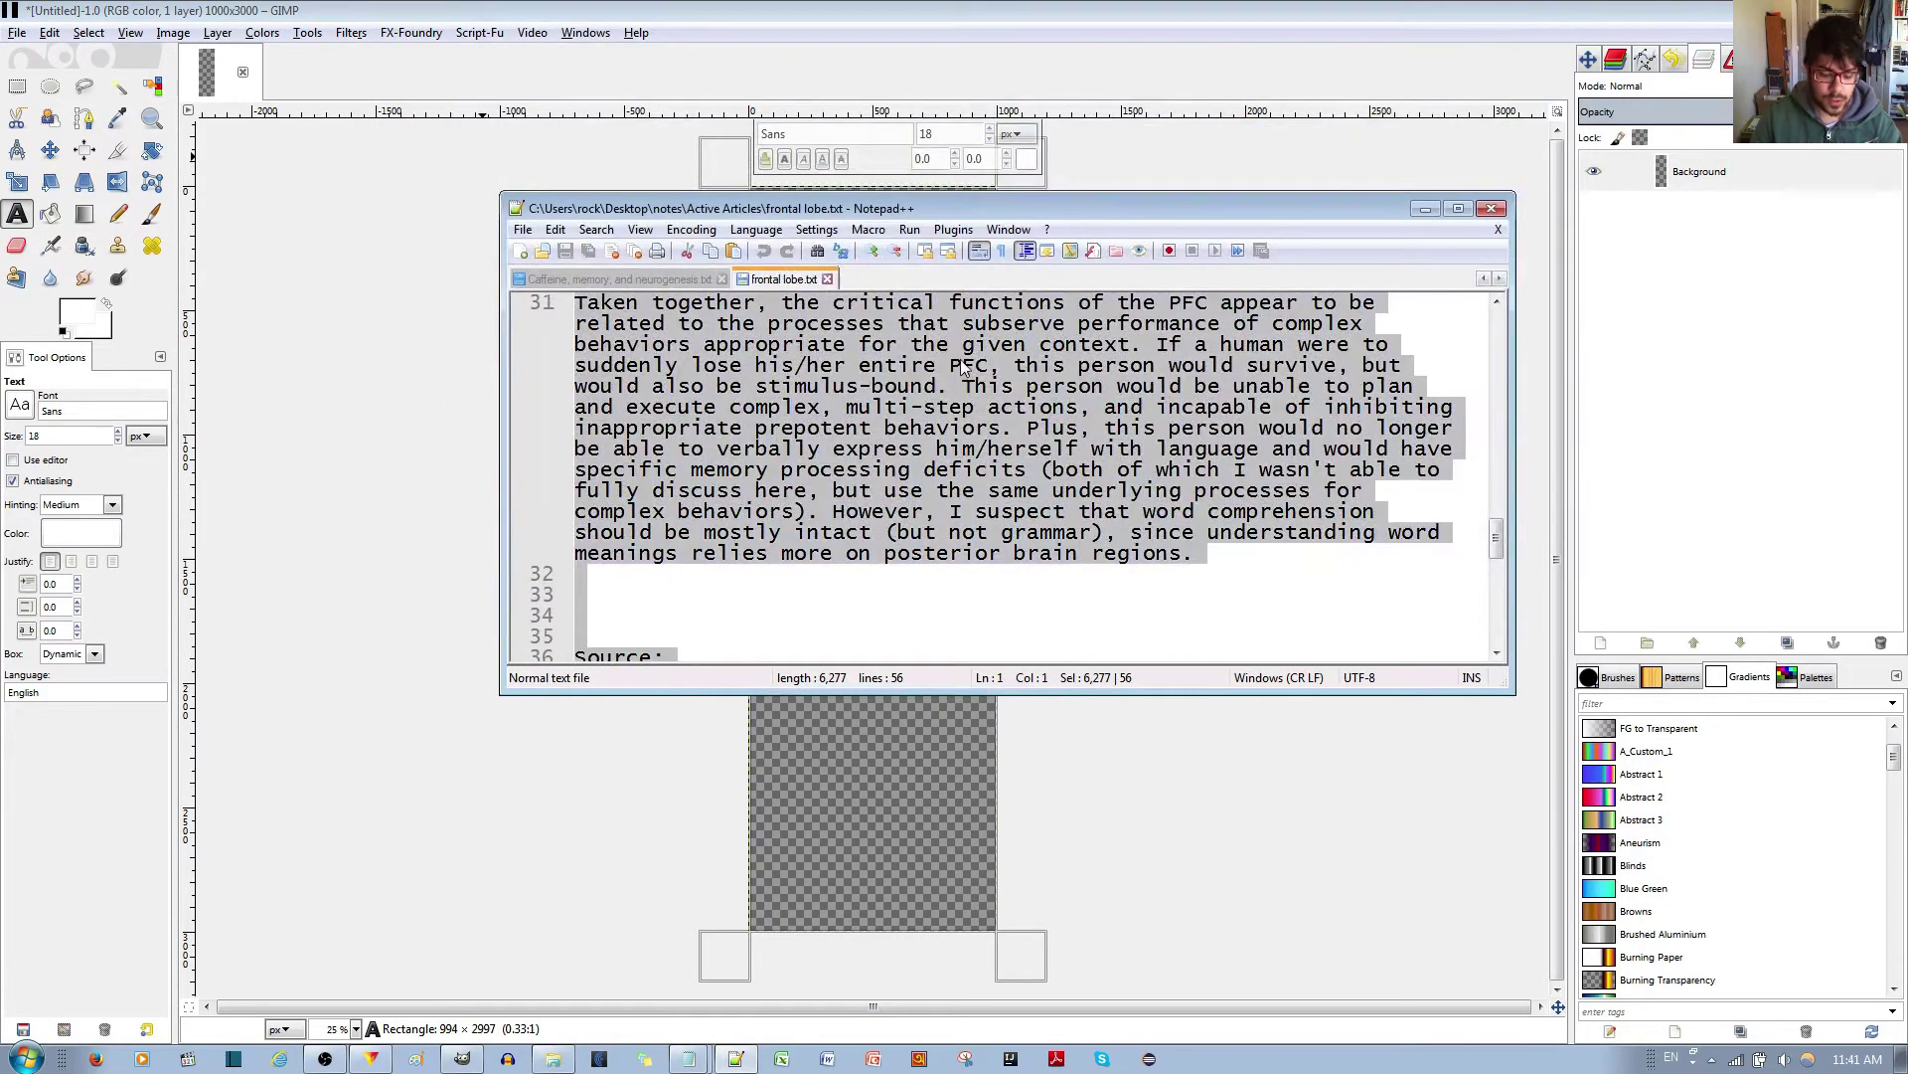
{"action": "key", "text": "alt+Tab"}
{"action": "left_click", "coordinate": [889, 214]}
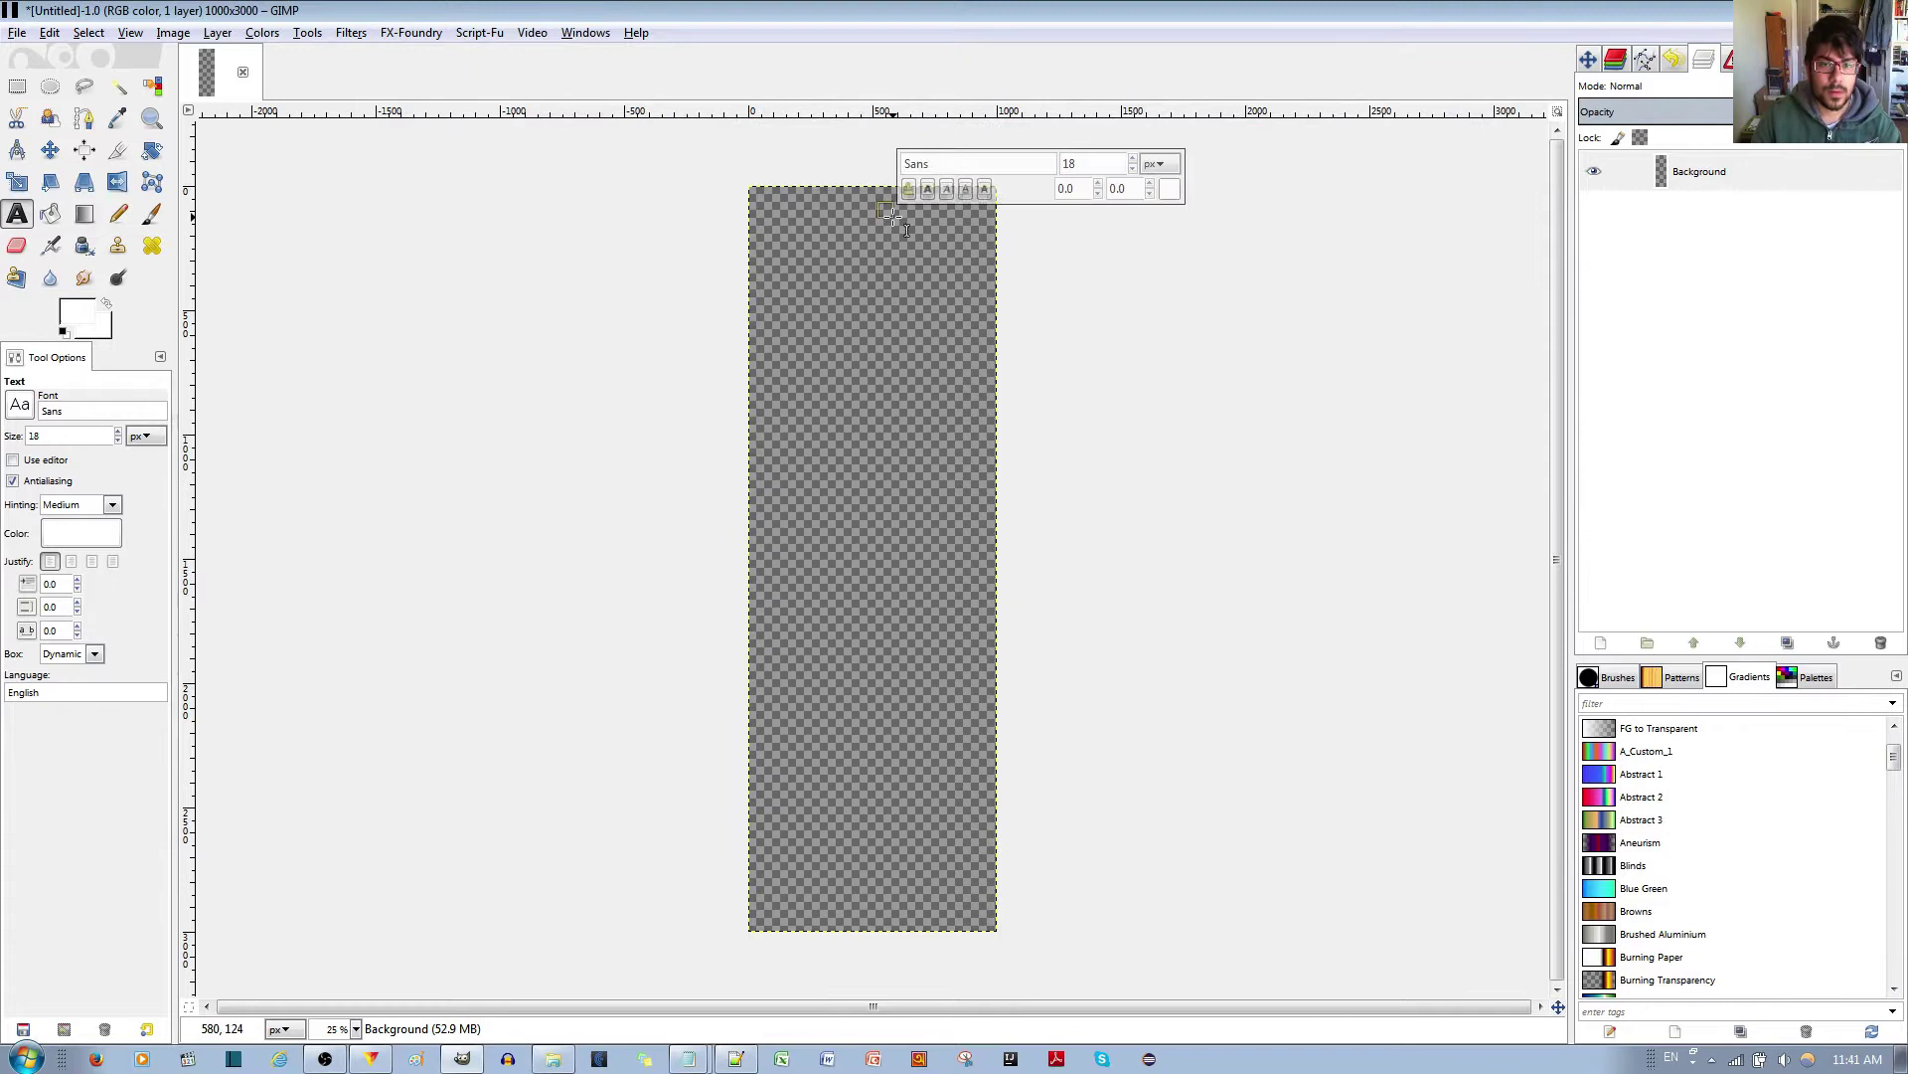
{"action": "left_click", "coordinate": [785, 199]}
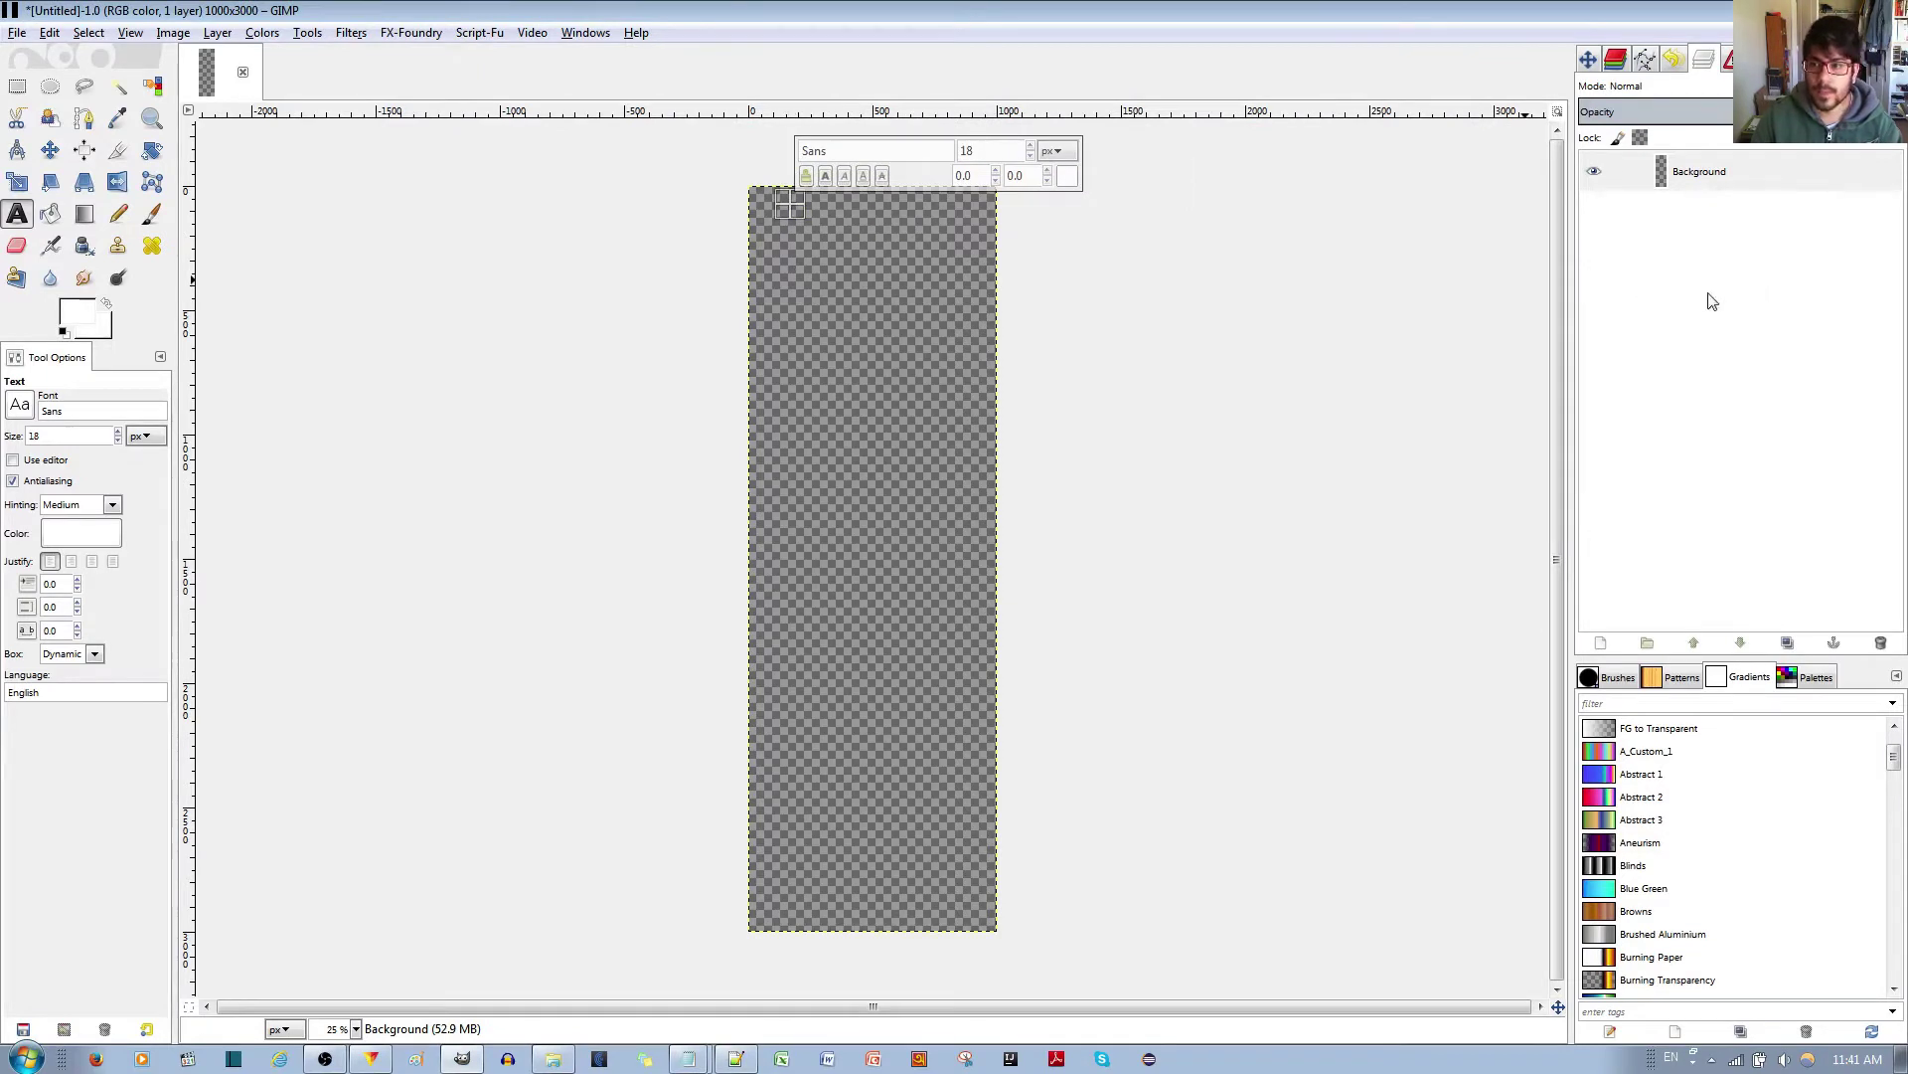
{"action": "left_click", "coordinate": [754, 188]}
{"action": "left_click_drag", "start_coordinate": [746, 183], "coordinate": [1006, 944]}
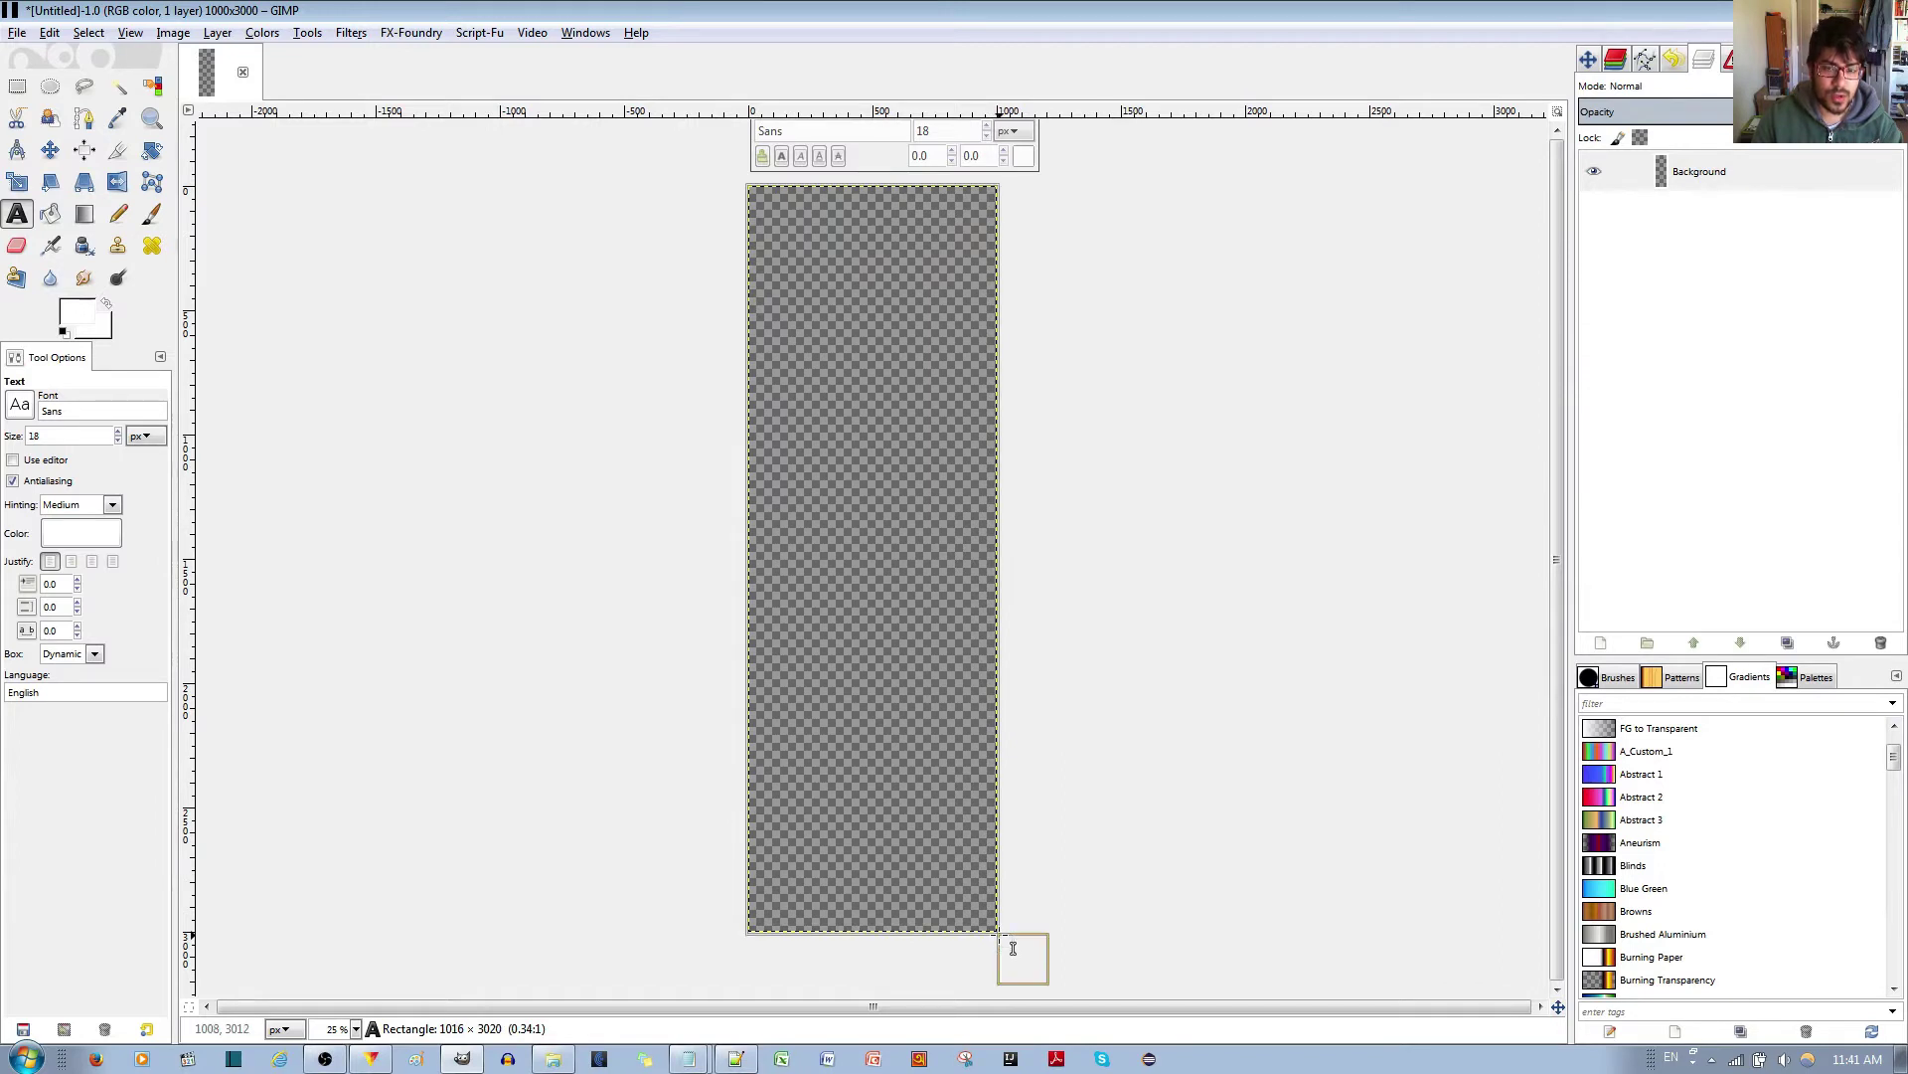
Step: Paste the frontal lobe article into the text box and fit its width to the page
{"action": "key", "text": "ctrl+v"}
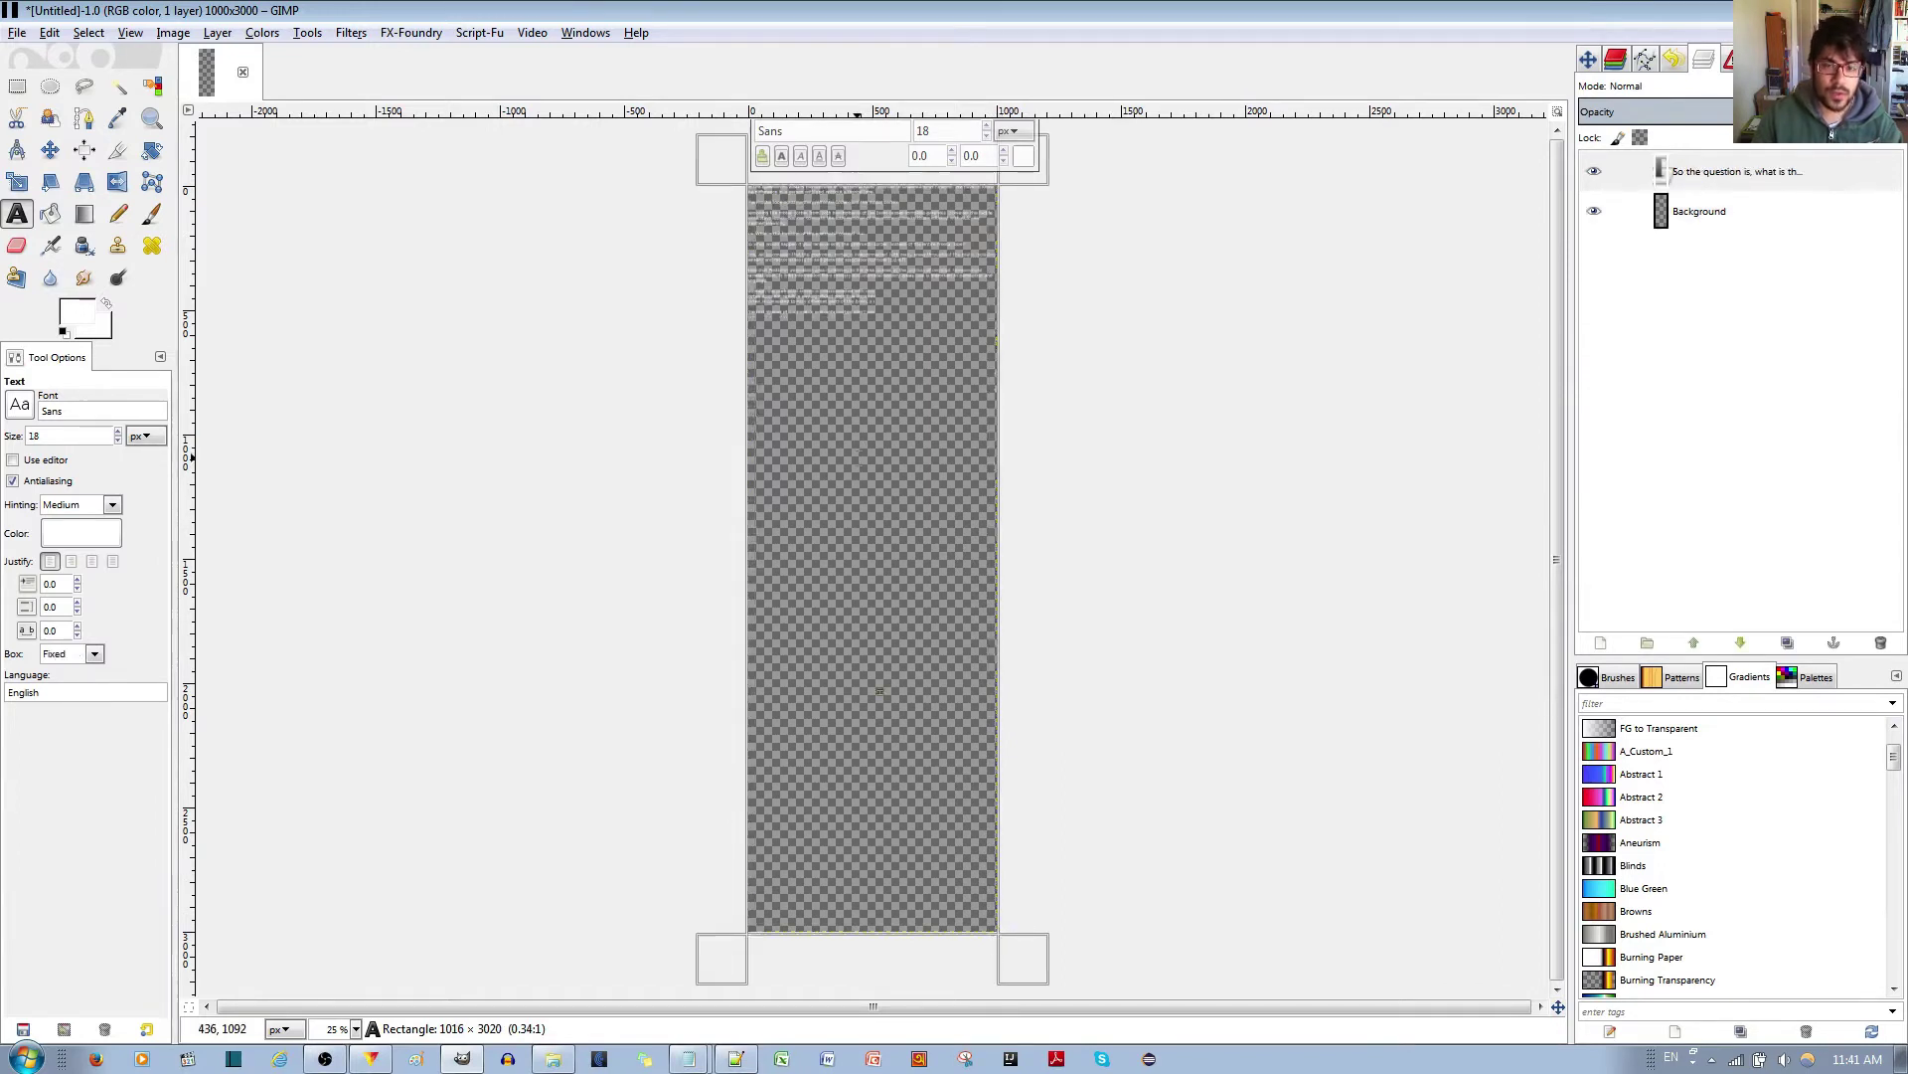
{"action": "scroll", "coordinate": [860, 457], "scroll_direction": "up", "scroll_amount": 1}
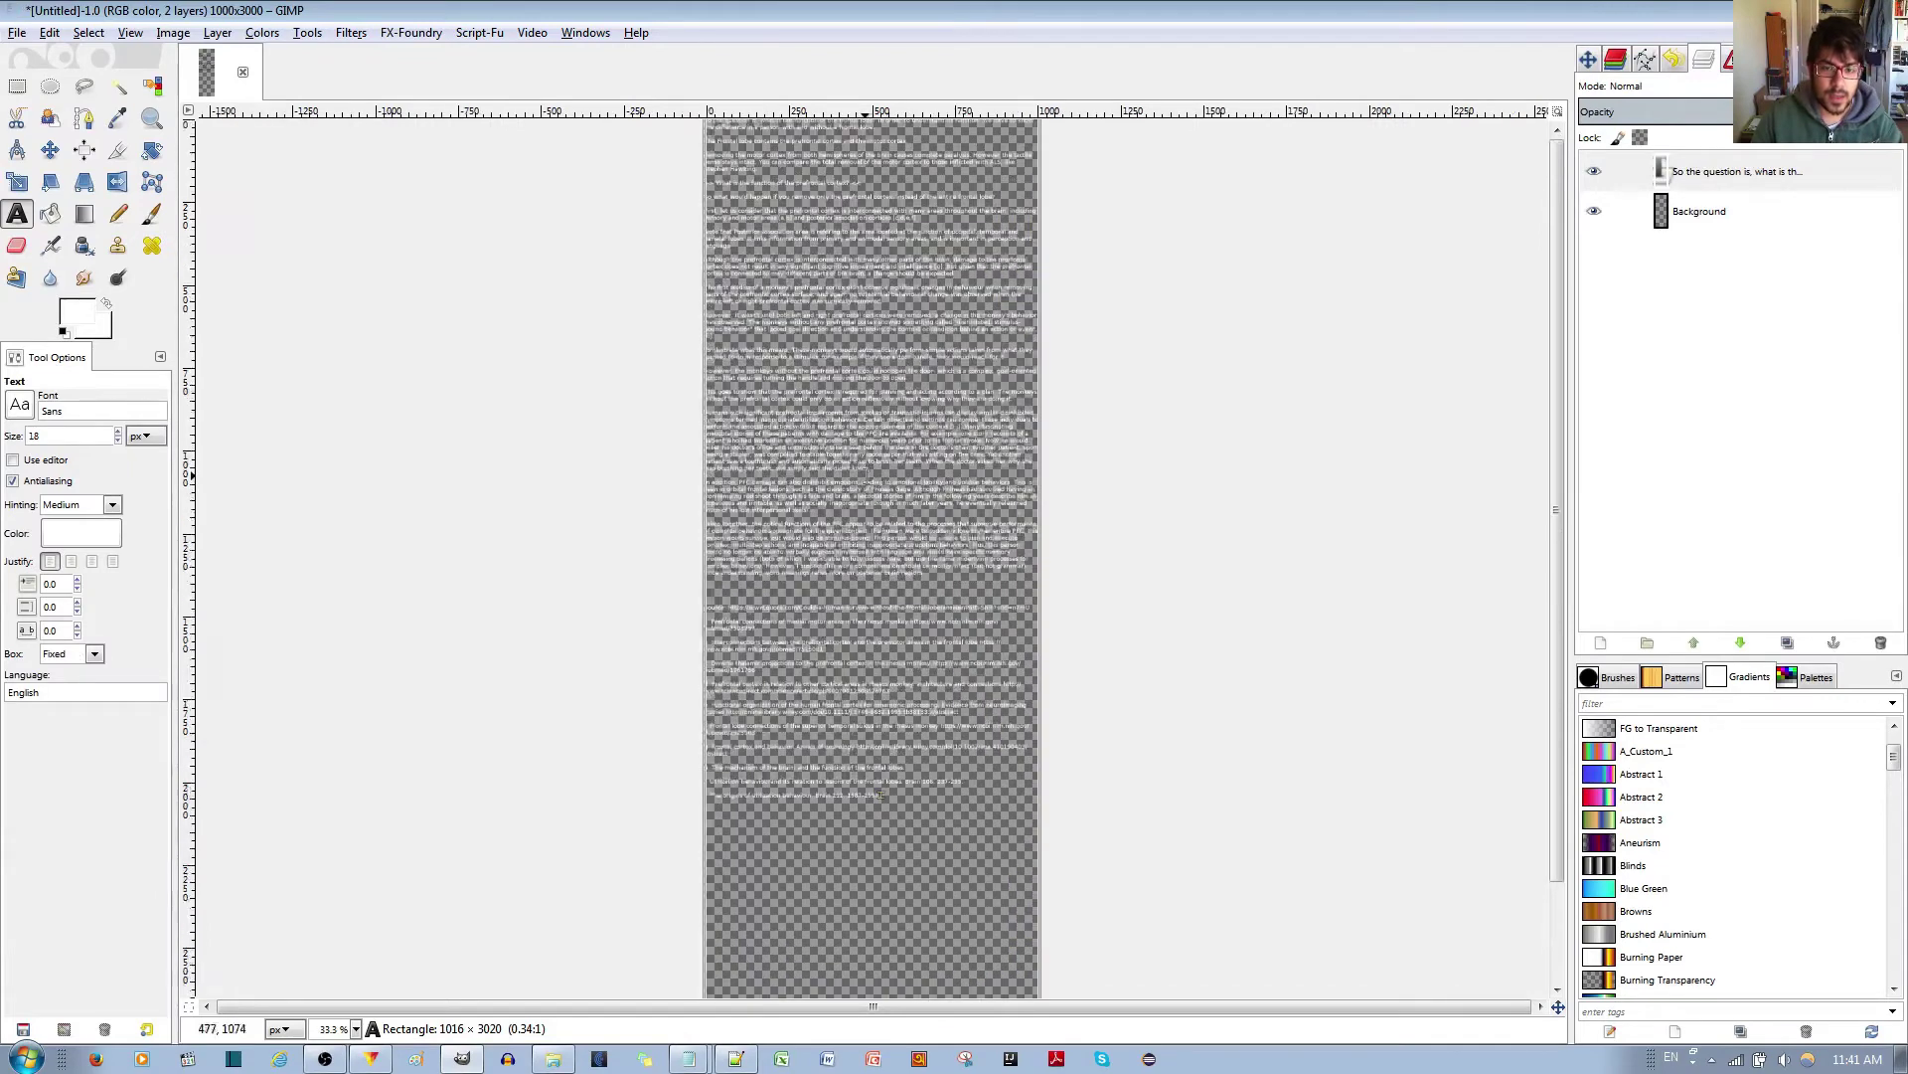
{"action": "scroll", "coordinate": [880, 771], "scroll_direction": "up", "scroll_amount": 3}
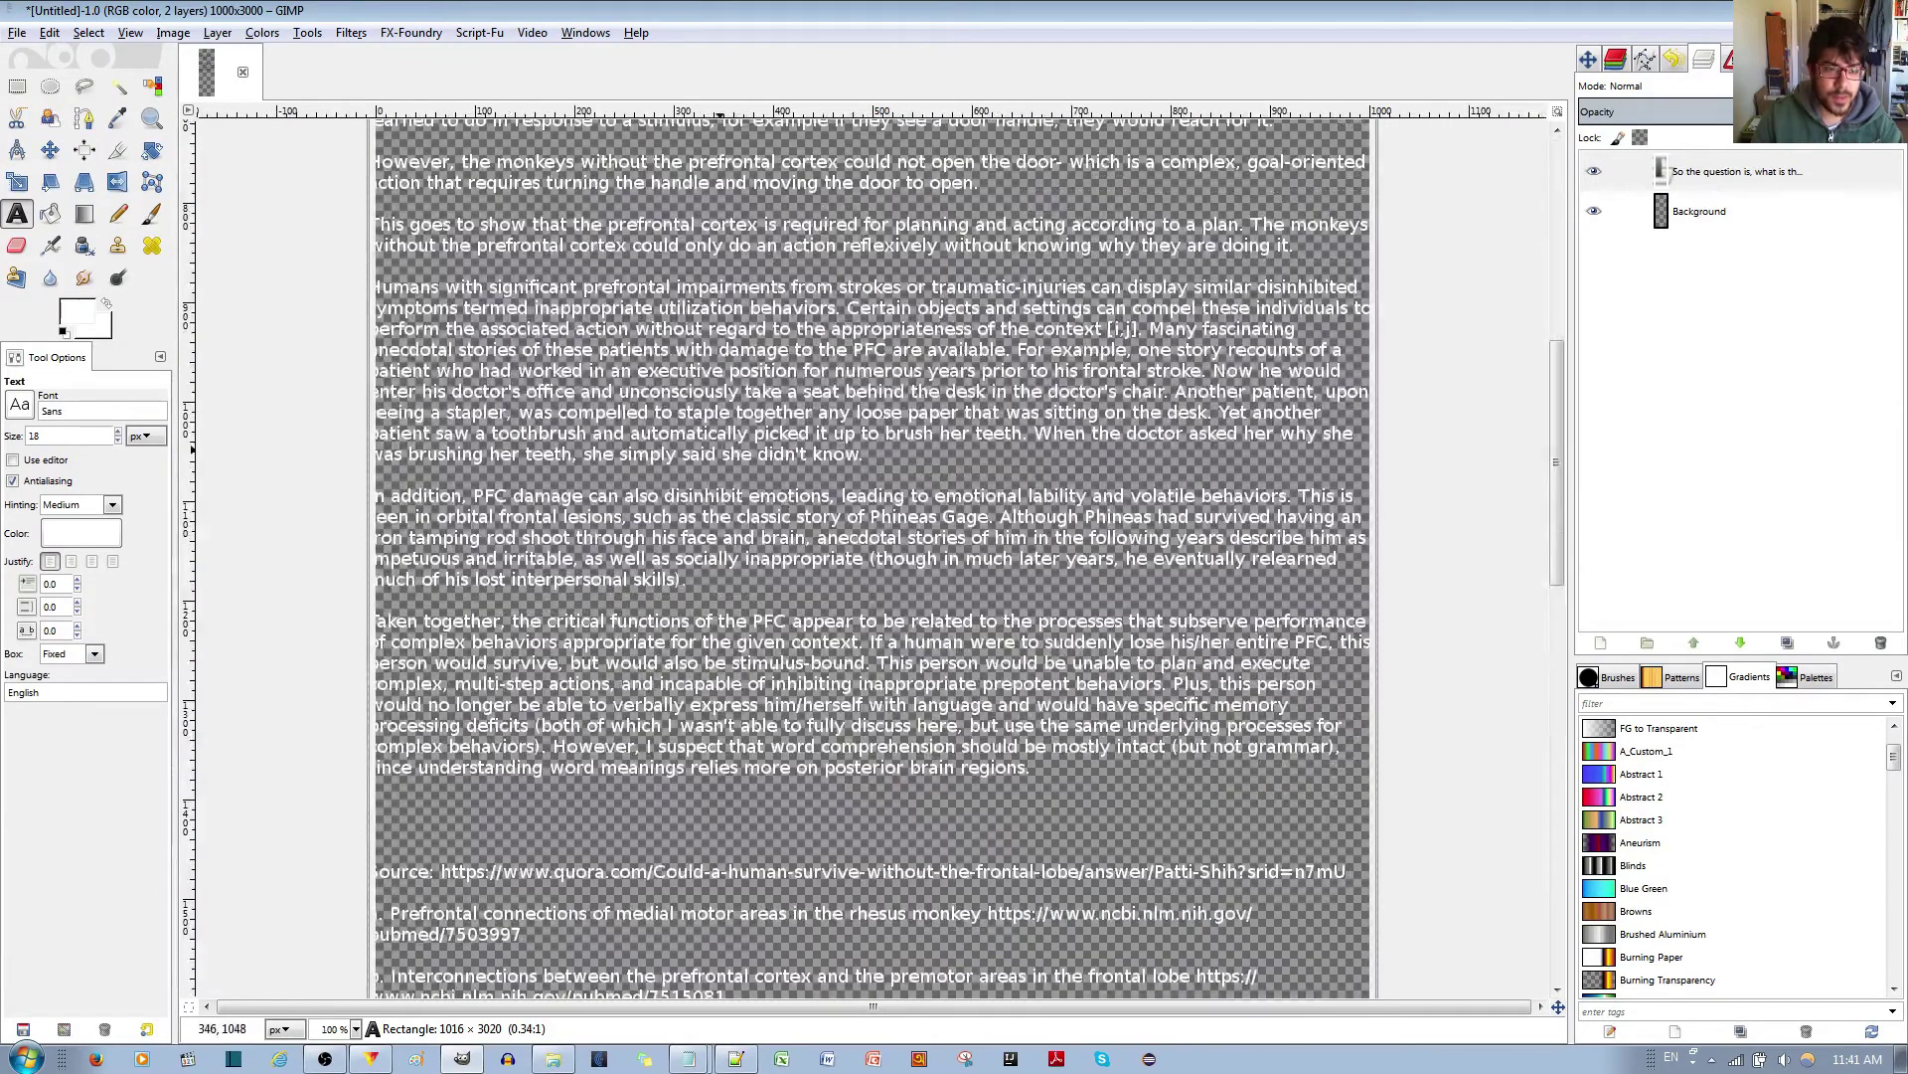
{"action": "scroll", "coordinate": [721, 449], "scroll_direction": "down", "scroll_amount": 1}
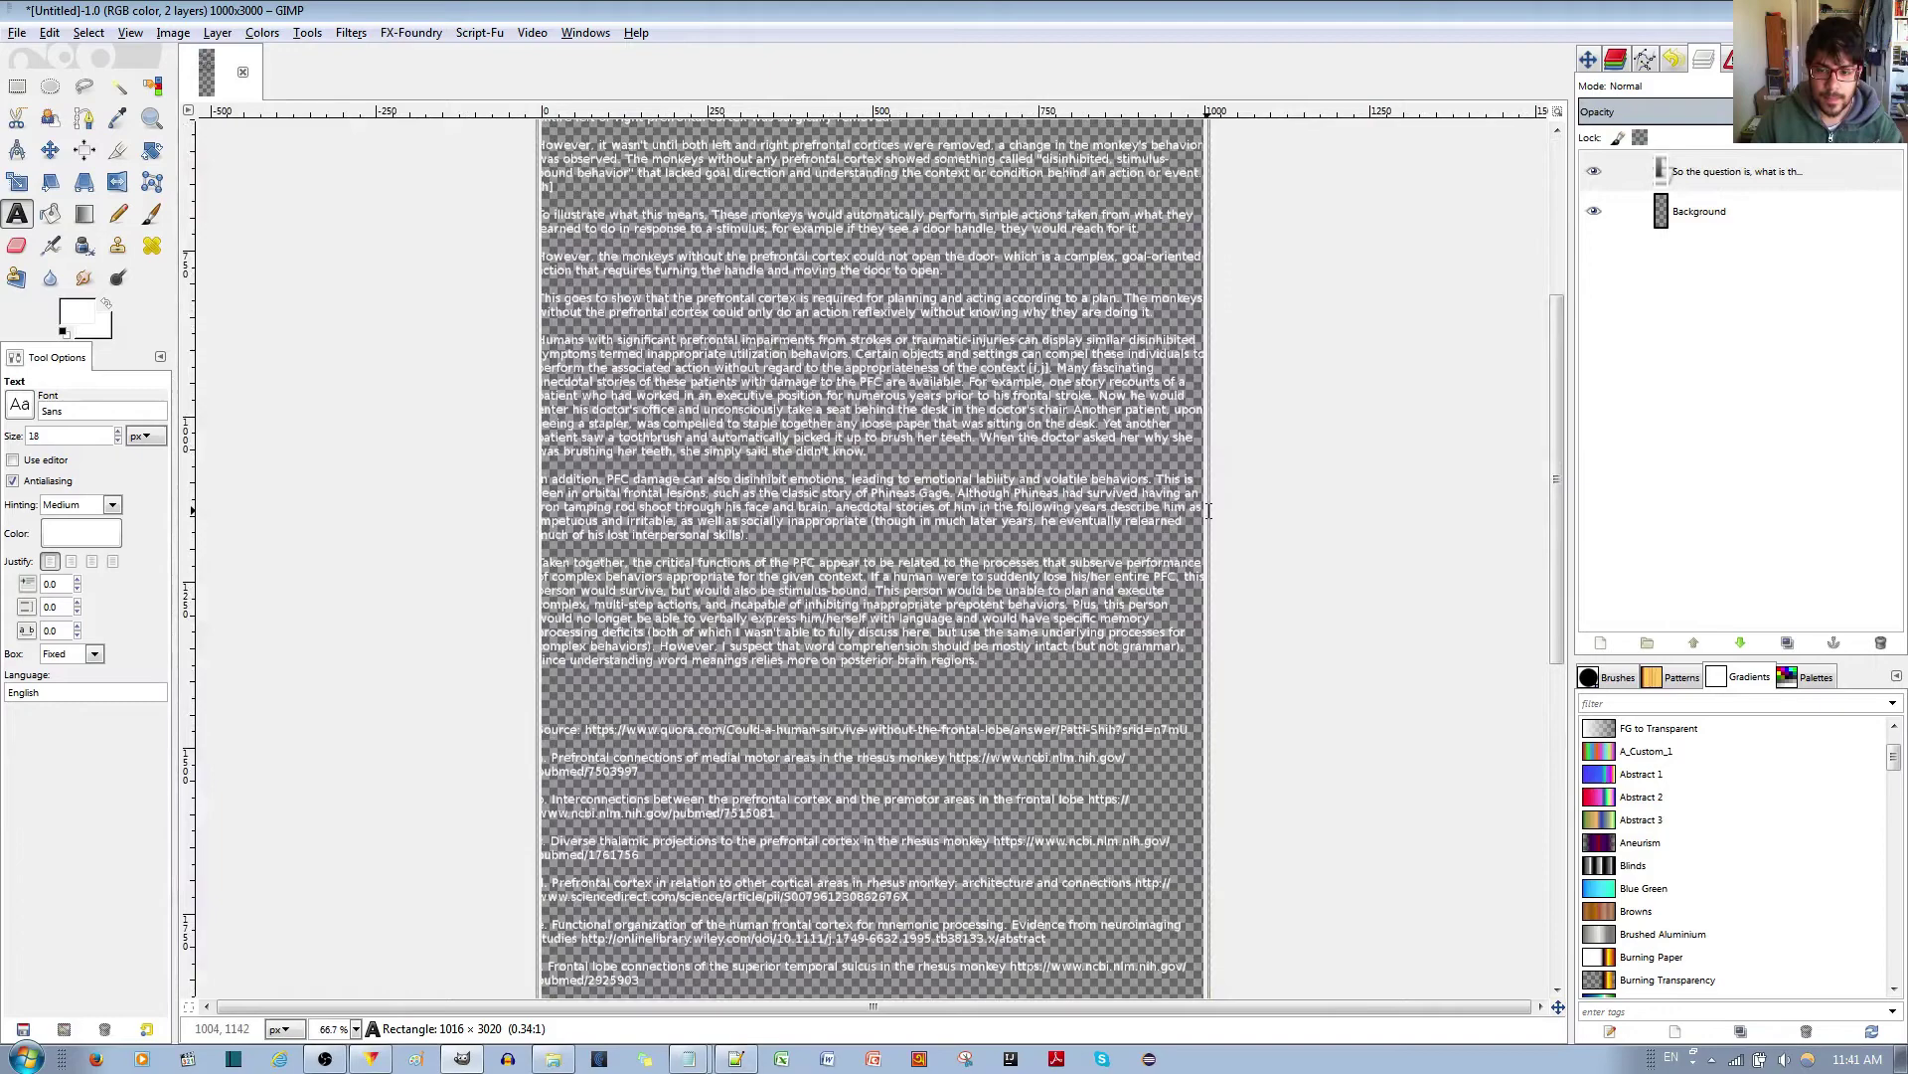
{"action": "left_click_drag", "start_coordinate": [1223, 524], "coordinate": [1205, 524]}
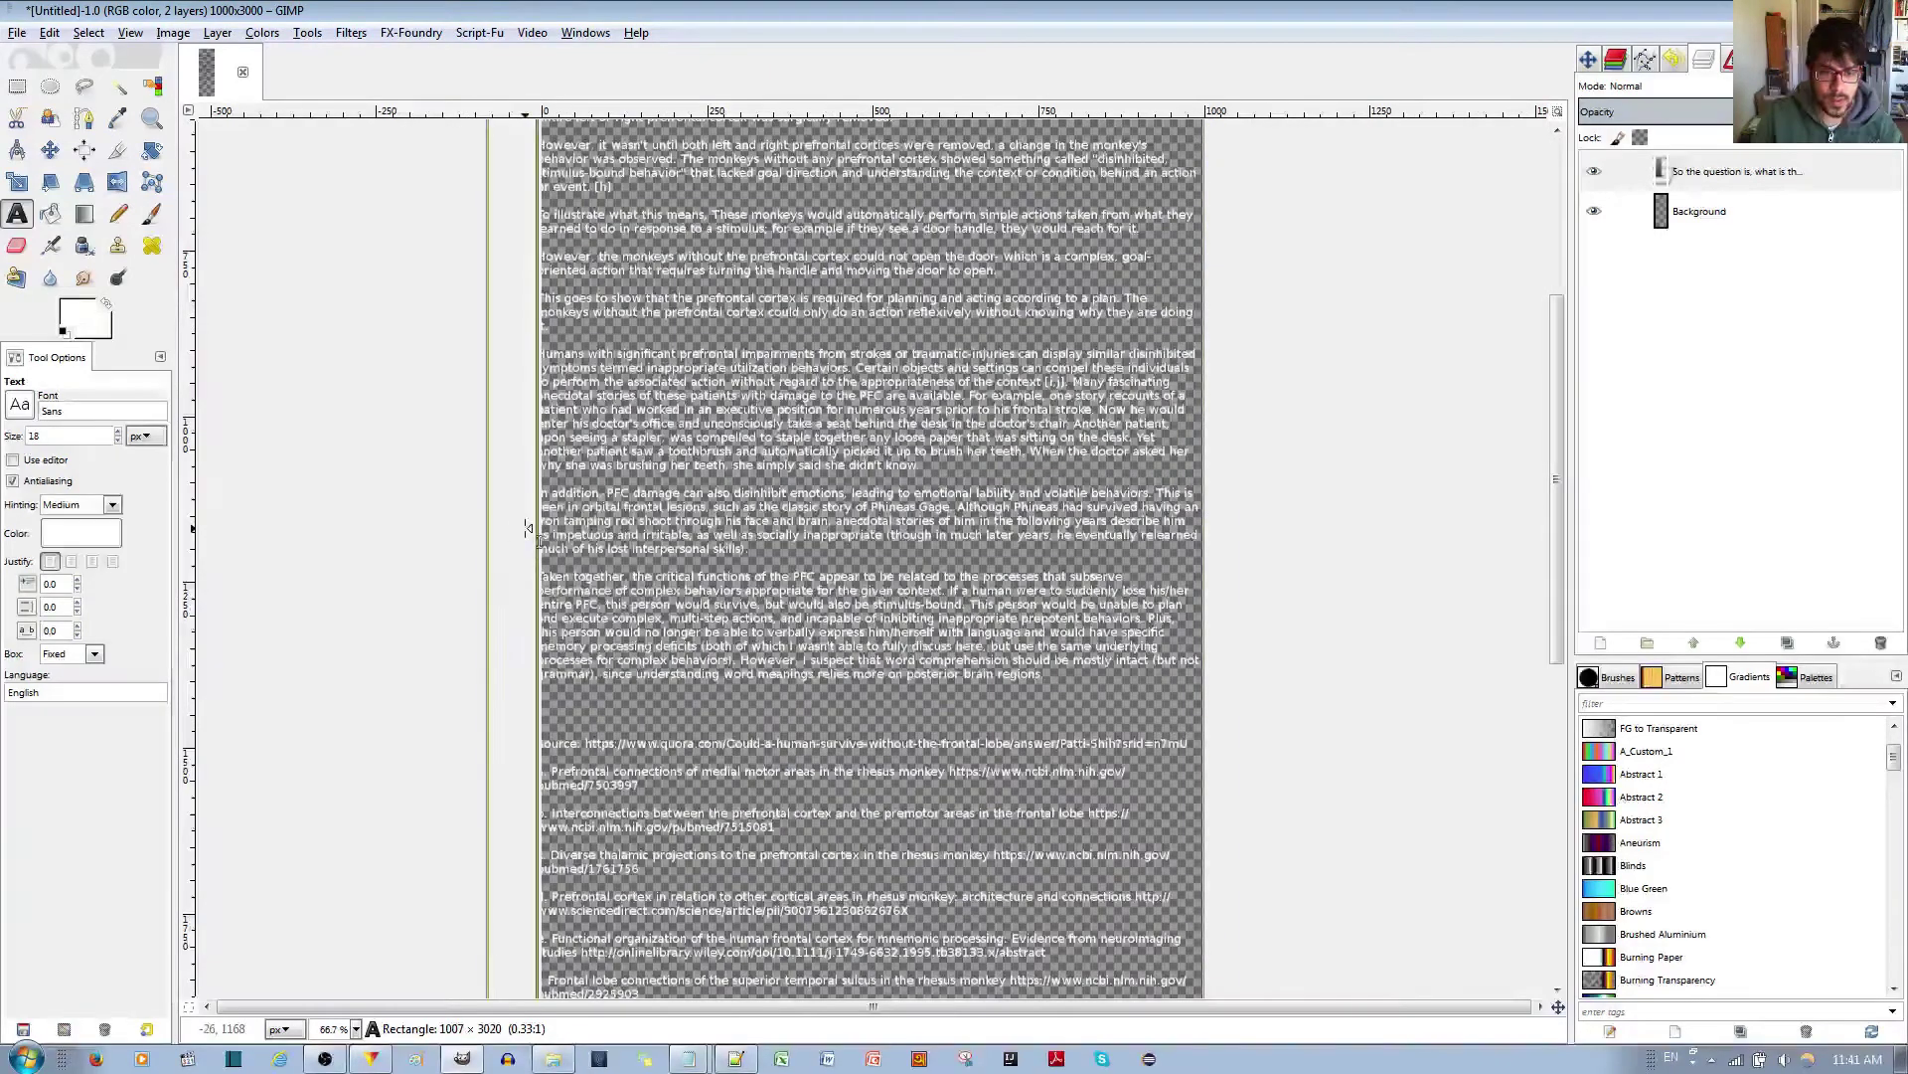
{"action": "left_click_drag", "start_coordinate": [535, 526], "coordinate": [487, 566]}
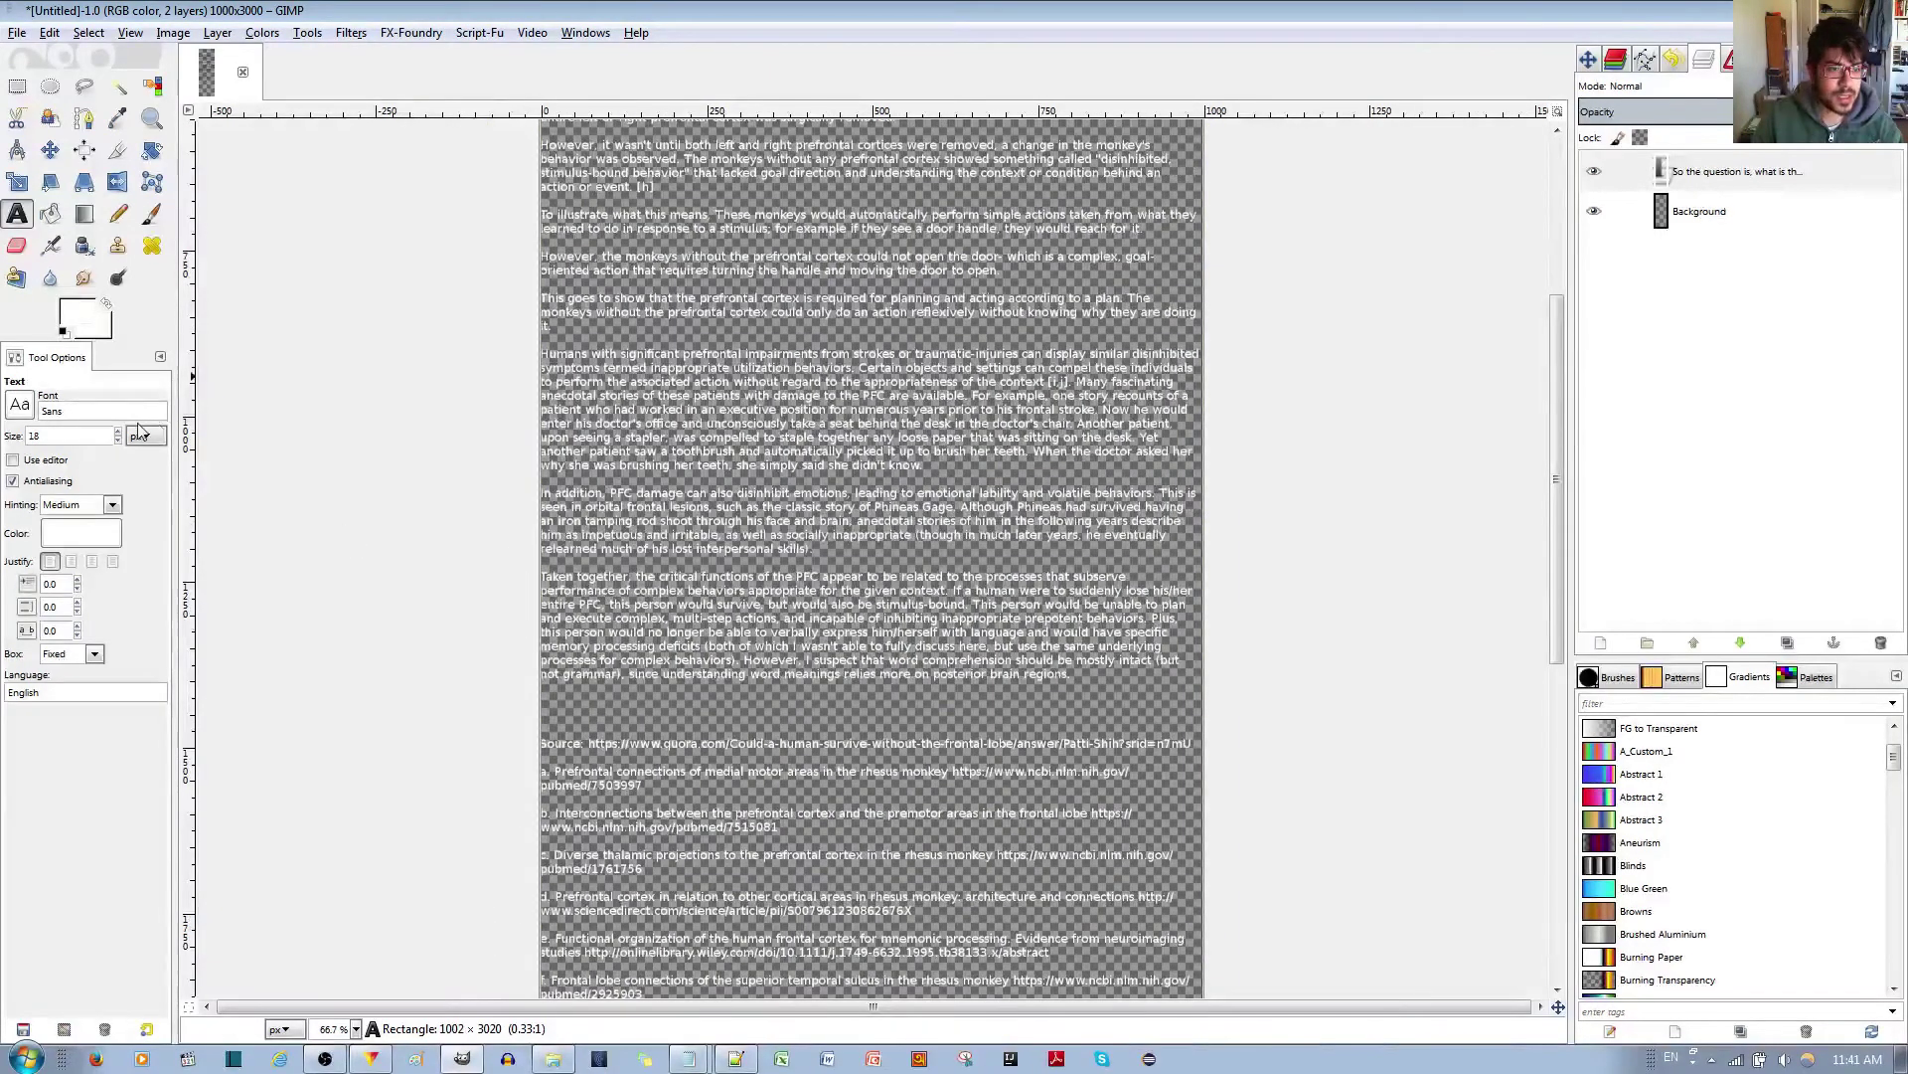
{"action": "scroll", "coordinate": [895, 679], "scroll_direction": "down", "scroll_amount": 5}
{"action": "scroll", "coordinate": [894, 679], "scroll_direction": "down", "scroll_amount": 2}
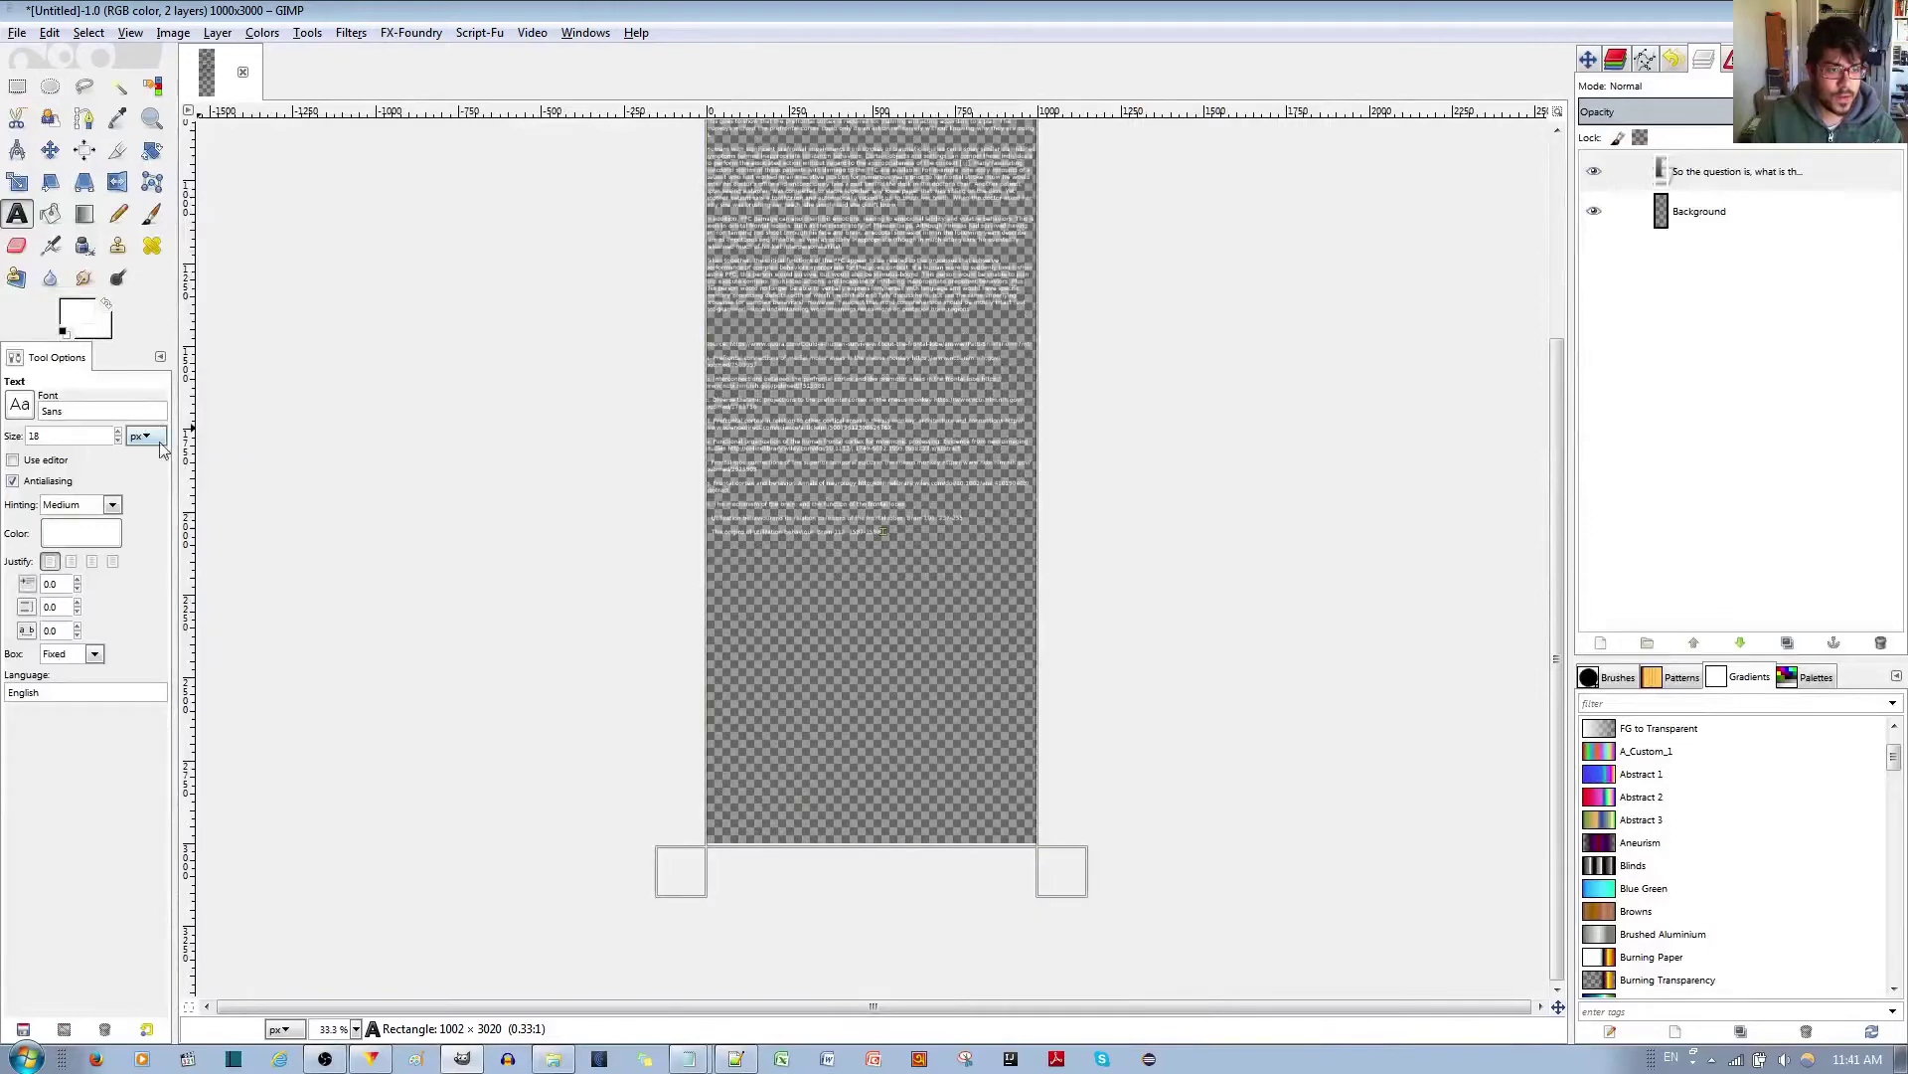
{"action": "scroll", "coordinate": [120, 436], "scroll_direction": "up", "scroll_amount": 4}
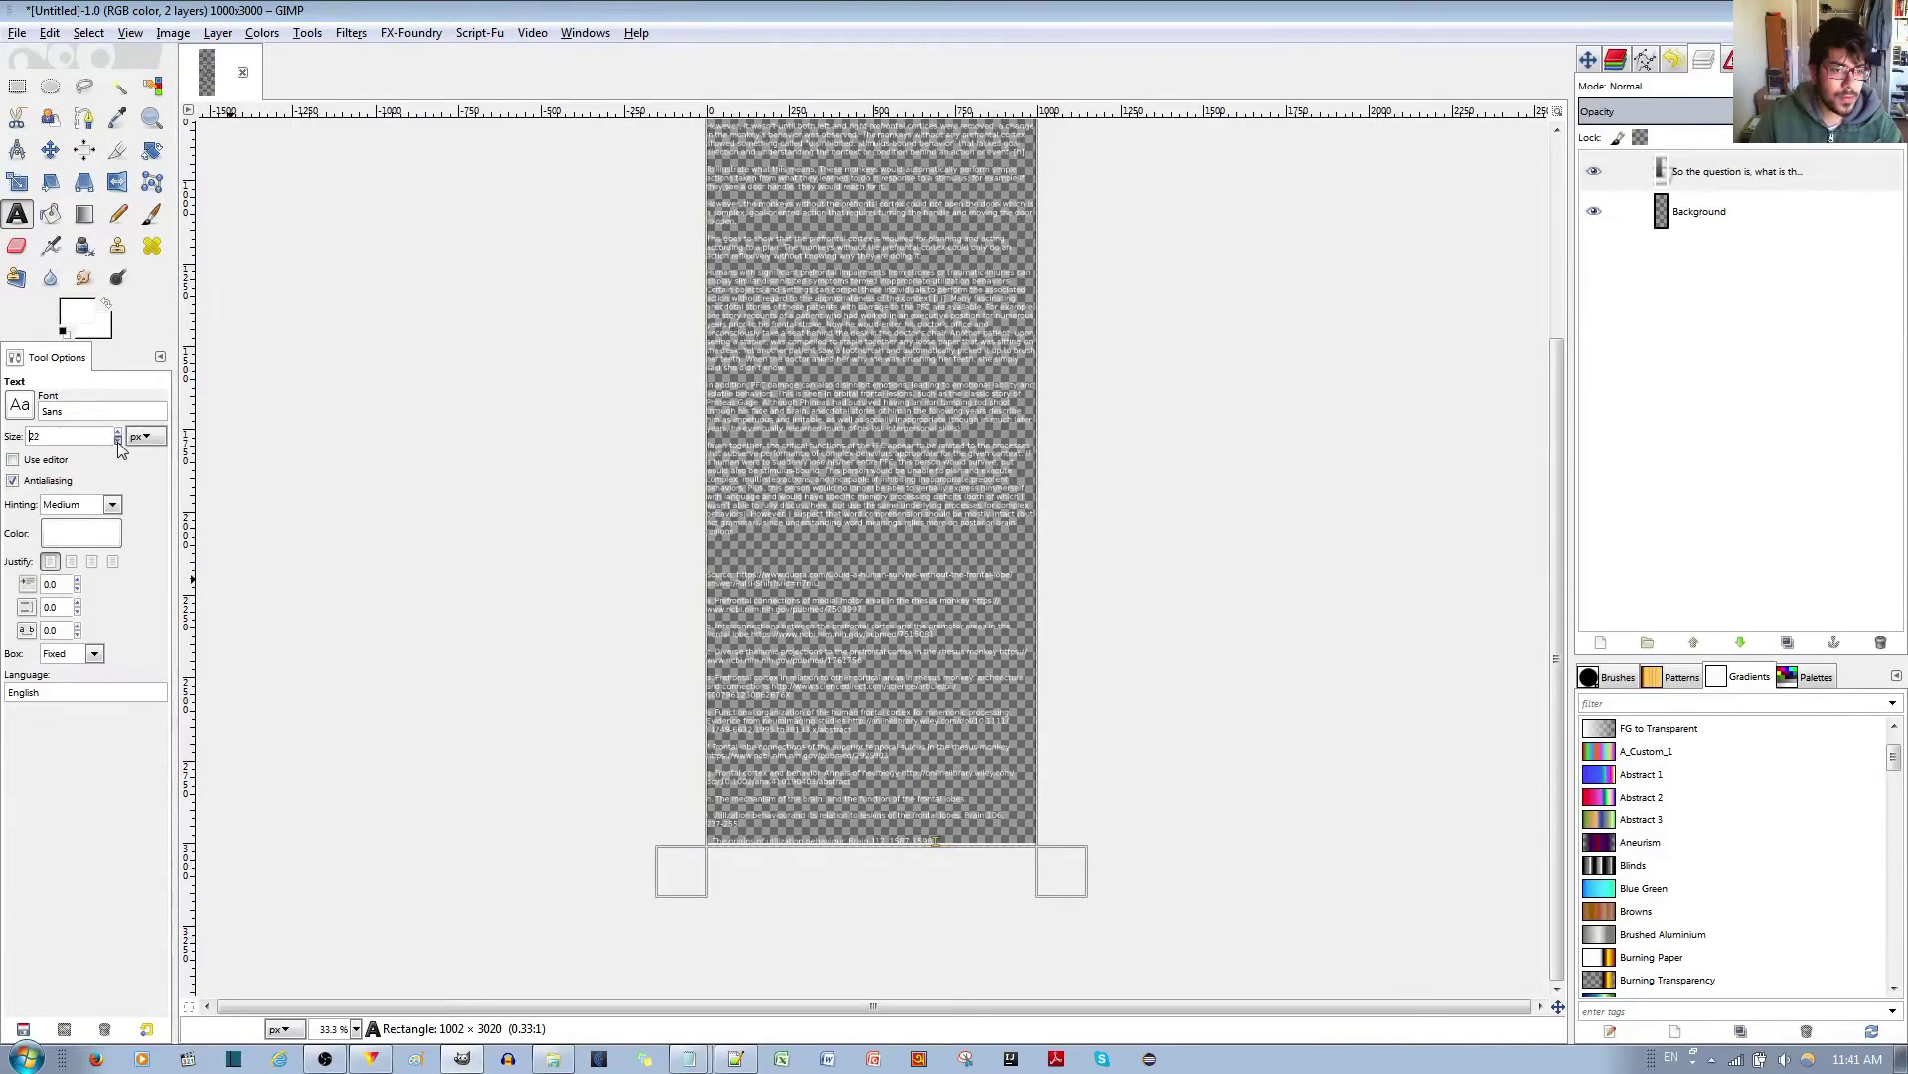
{"action": "scroll", "coordinate": [960, 465], "scroll_direction": "up", "scroll_amount": 5}
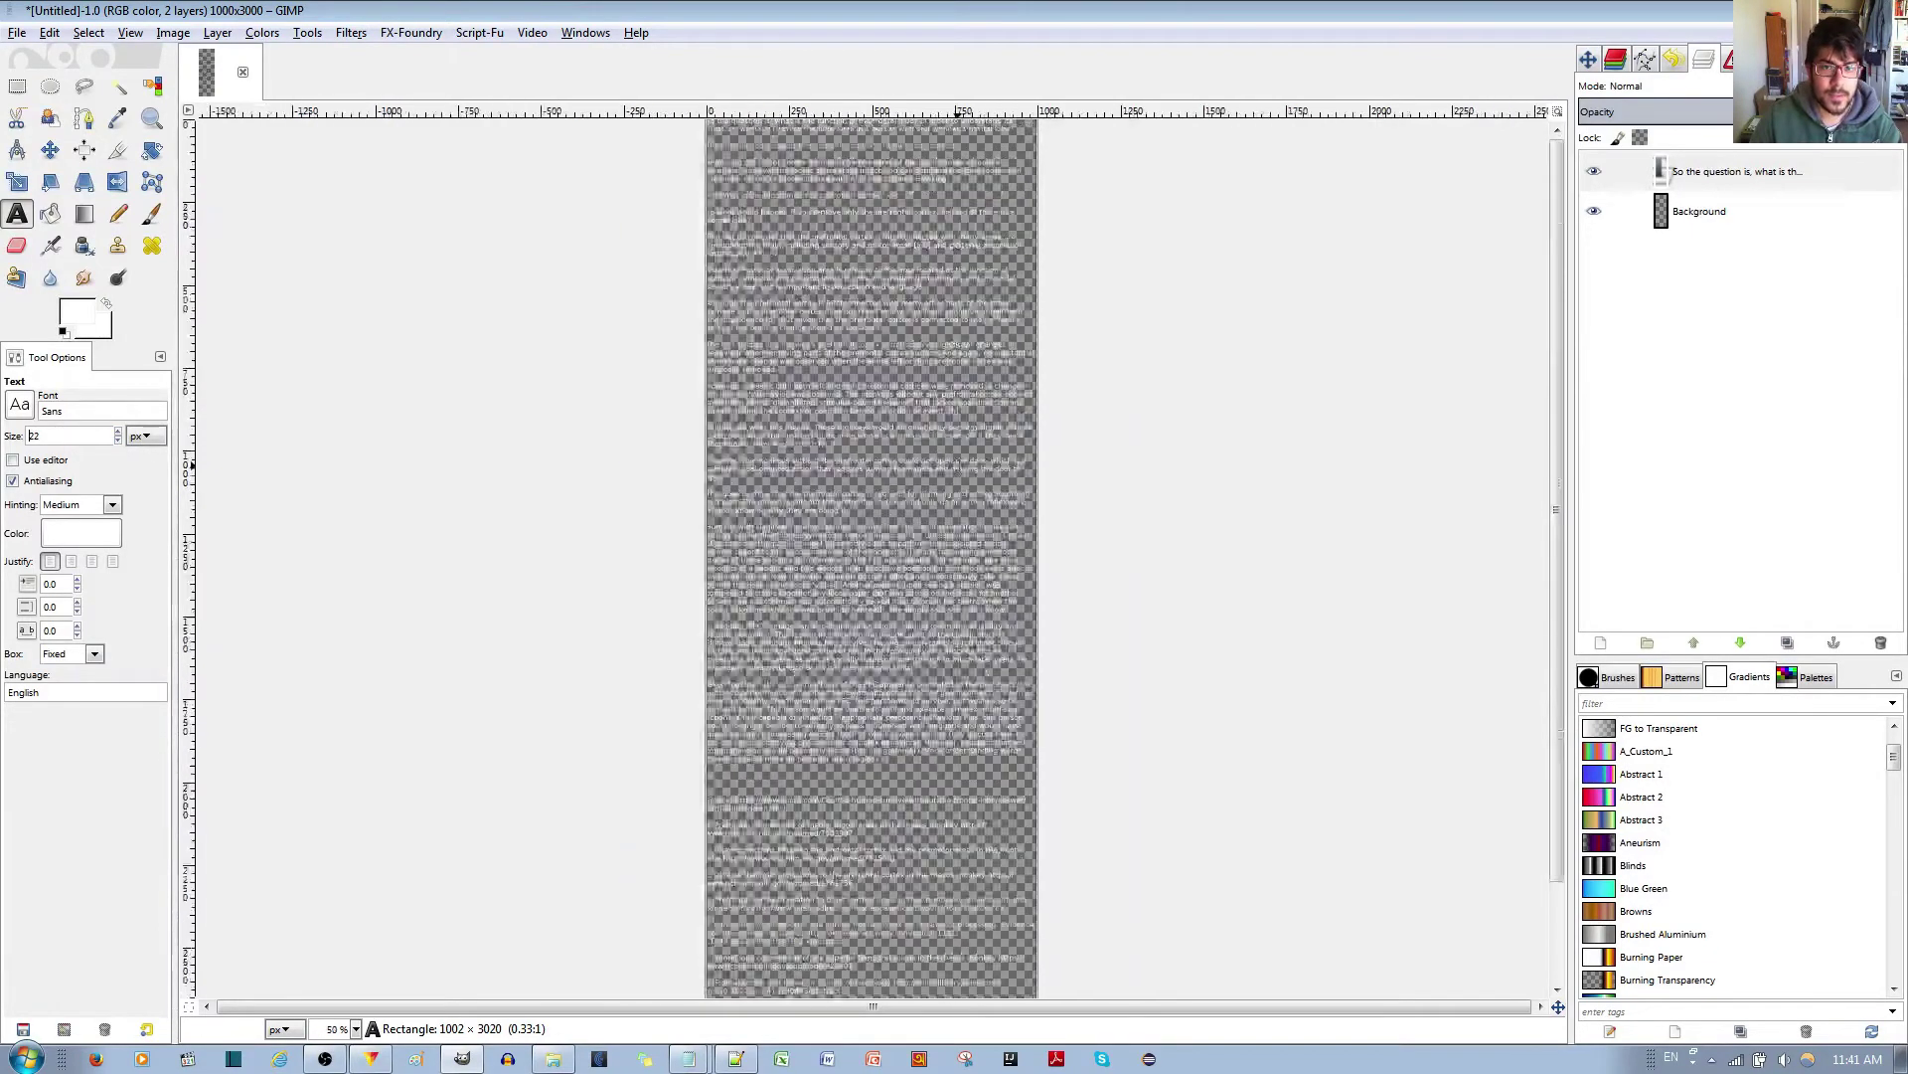
{"action": "key", "text": "minus"}
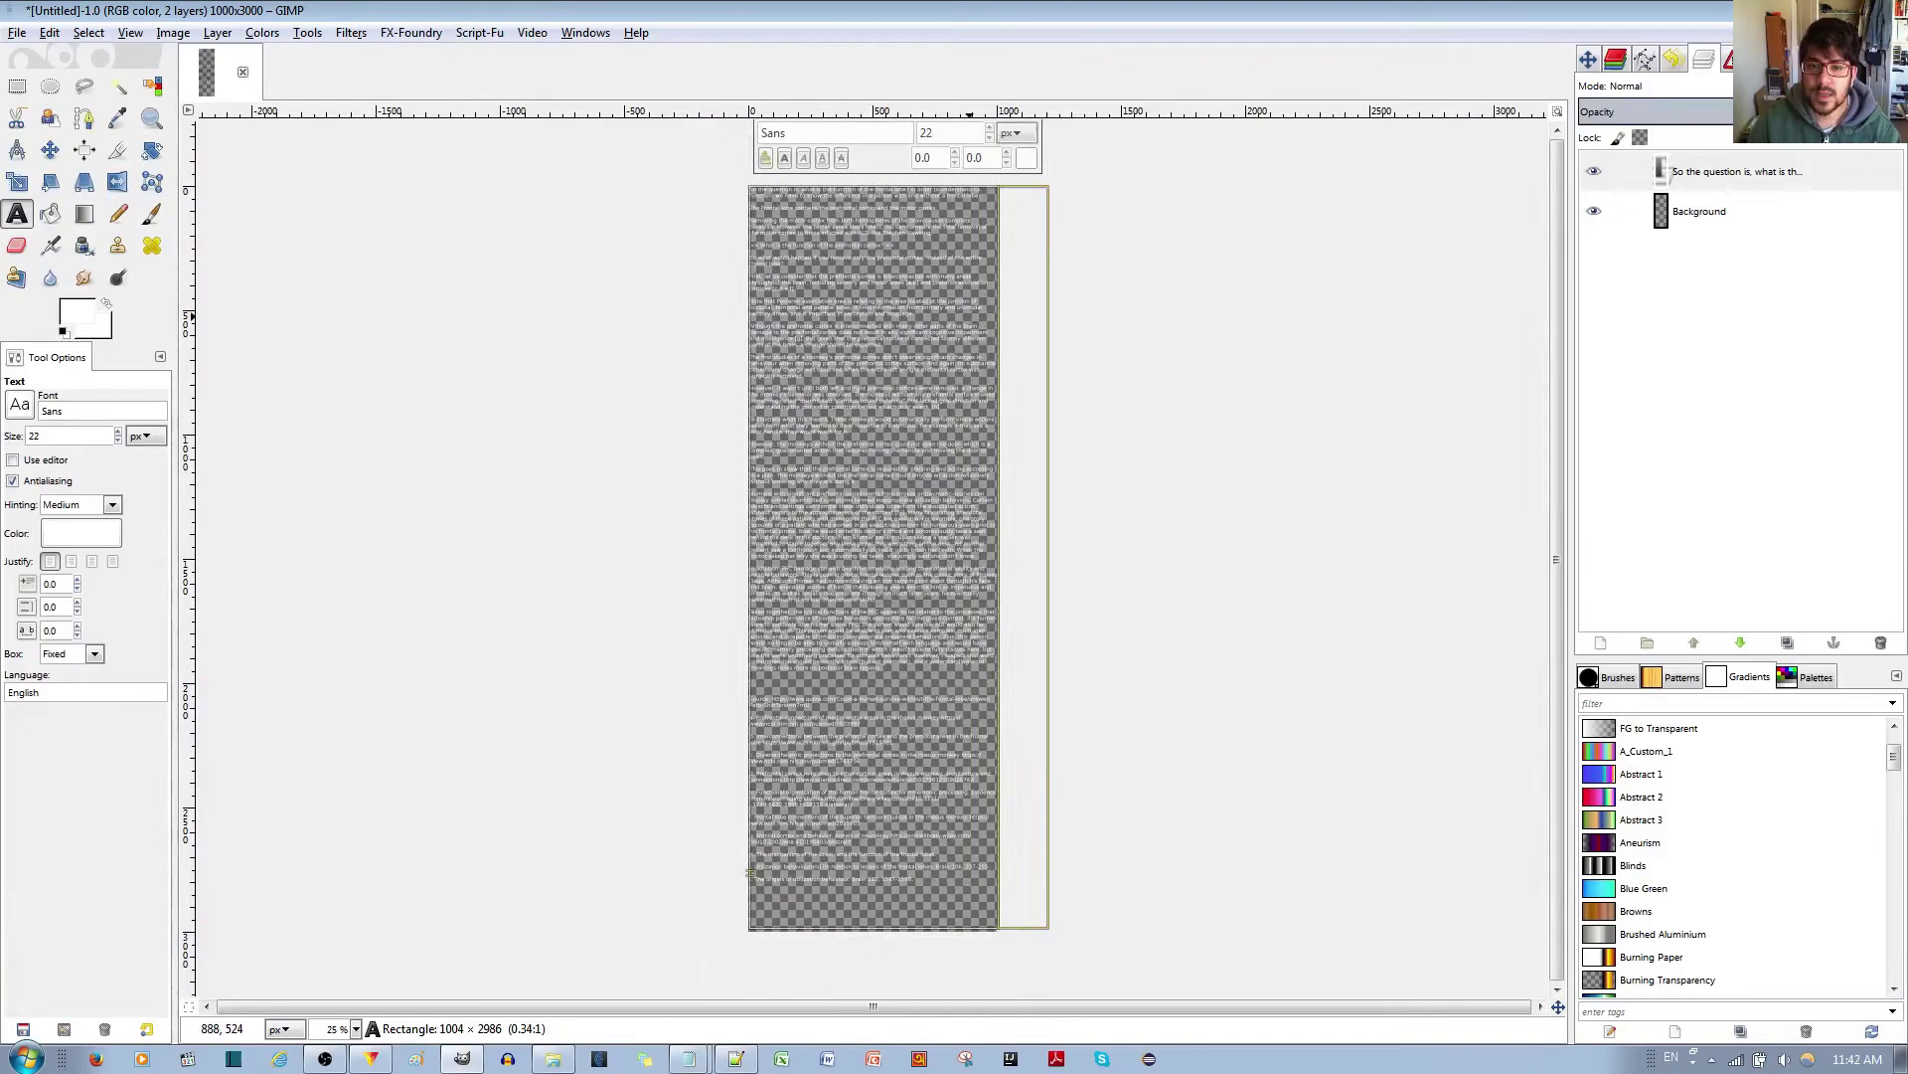
{"action": "scroll", "coordinate": [871, 292], "scroll_direction": "up", "scroll_amount": 4}
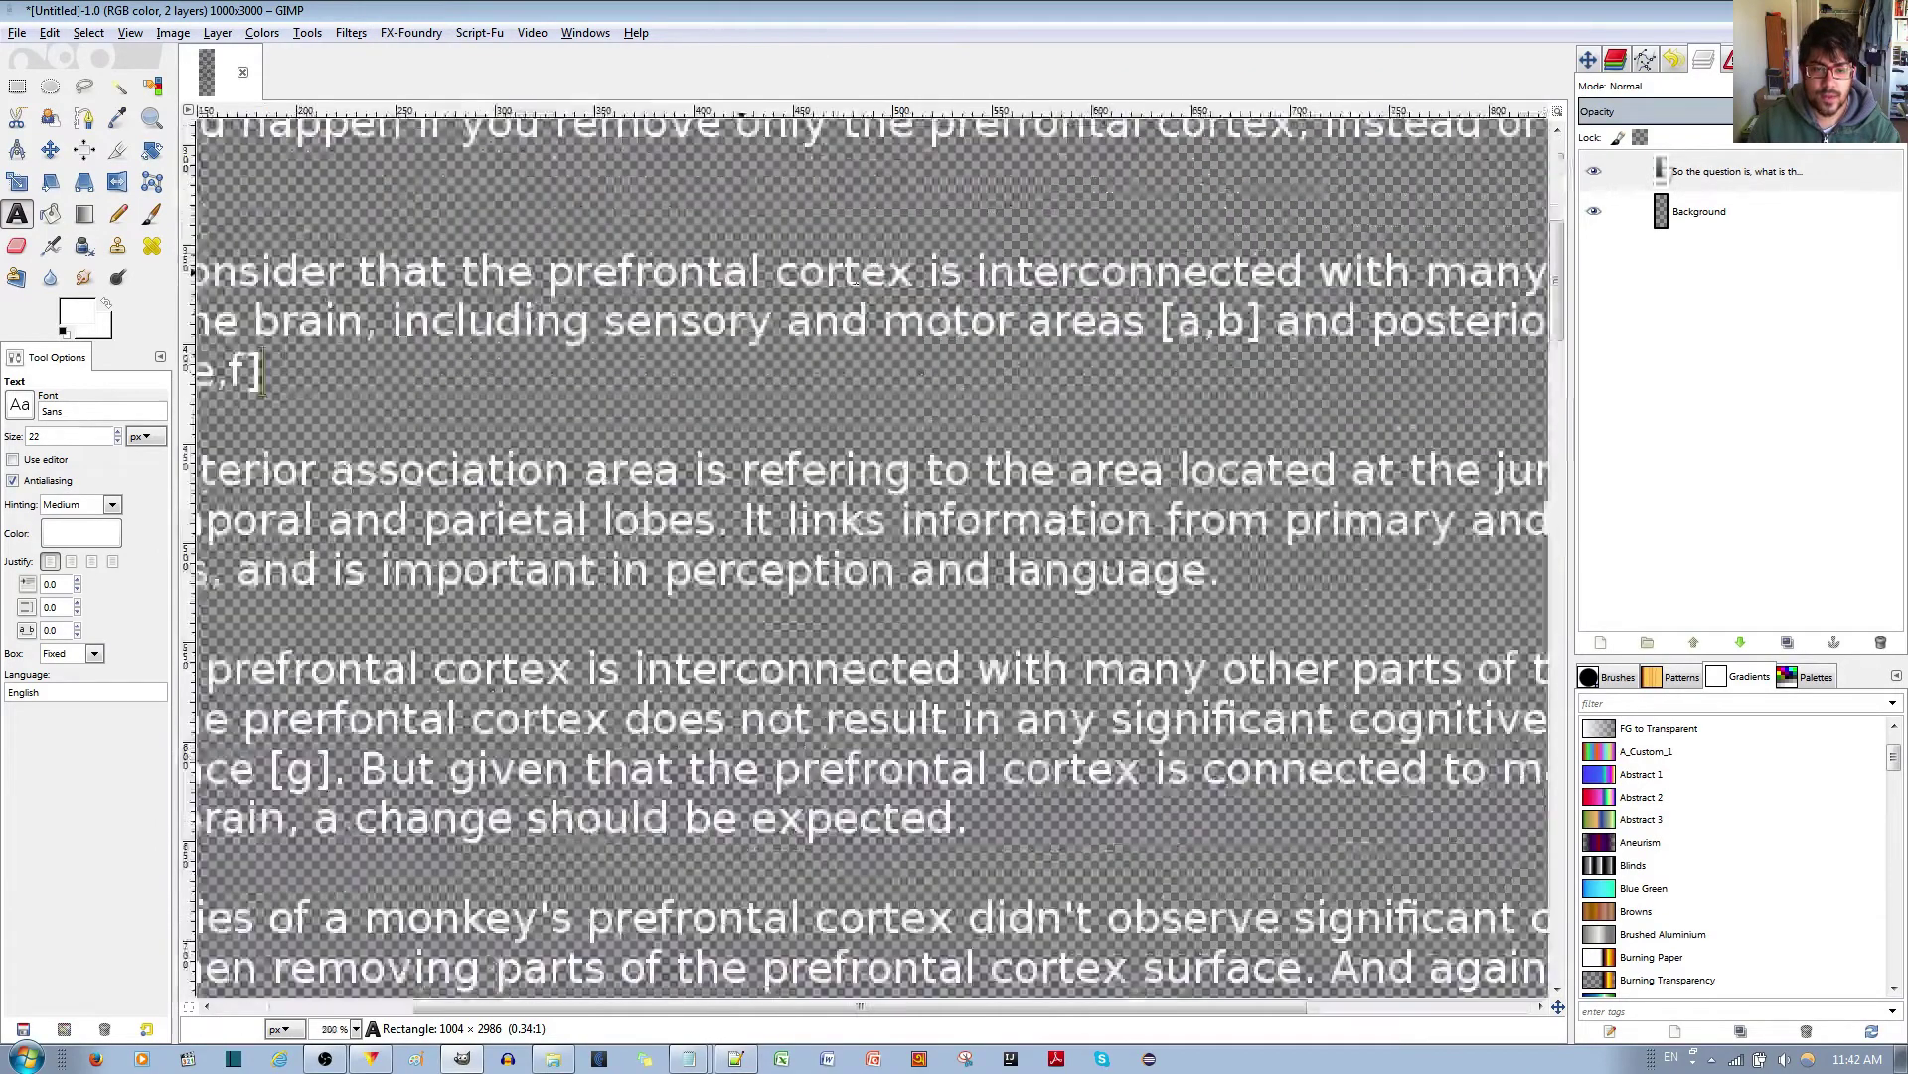
{"action": "scroll", "coordinate": [884, 328], "scroll_direction": "down", "scroll_amount": 1}
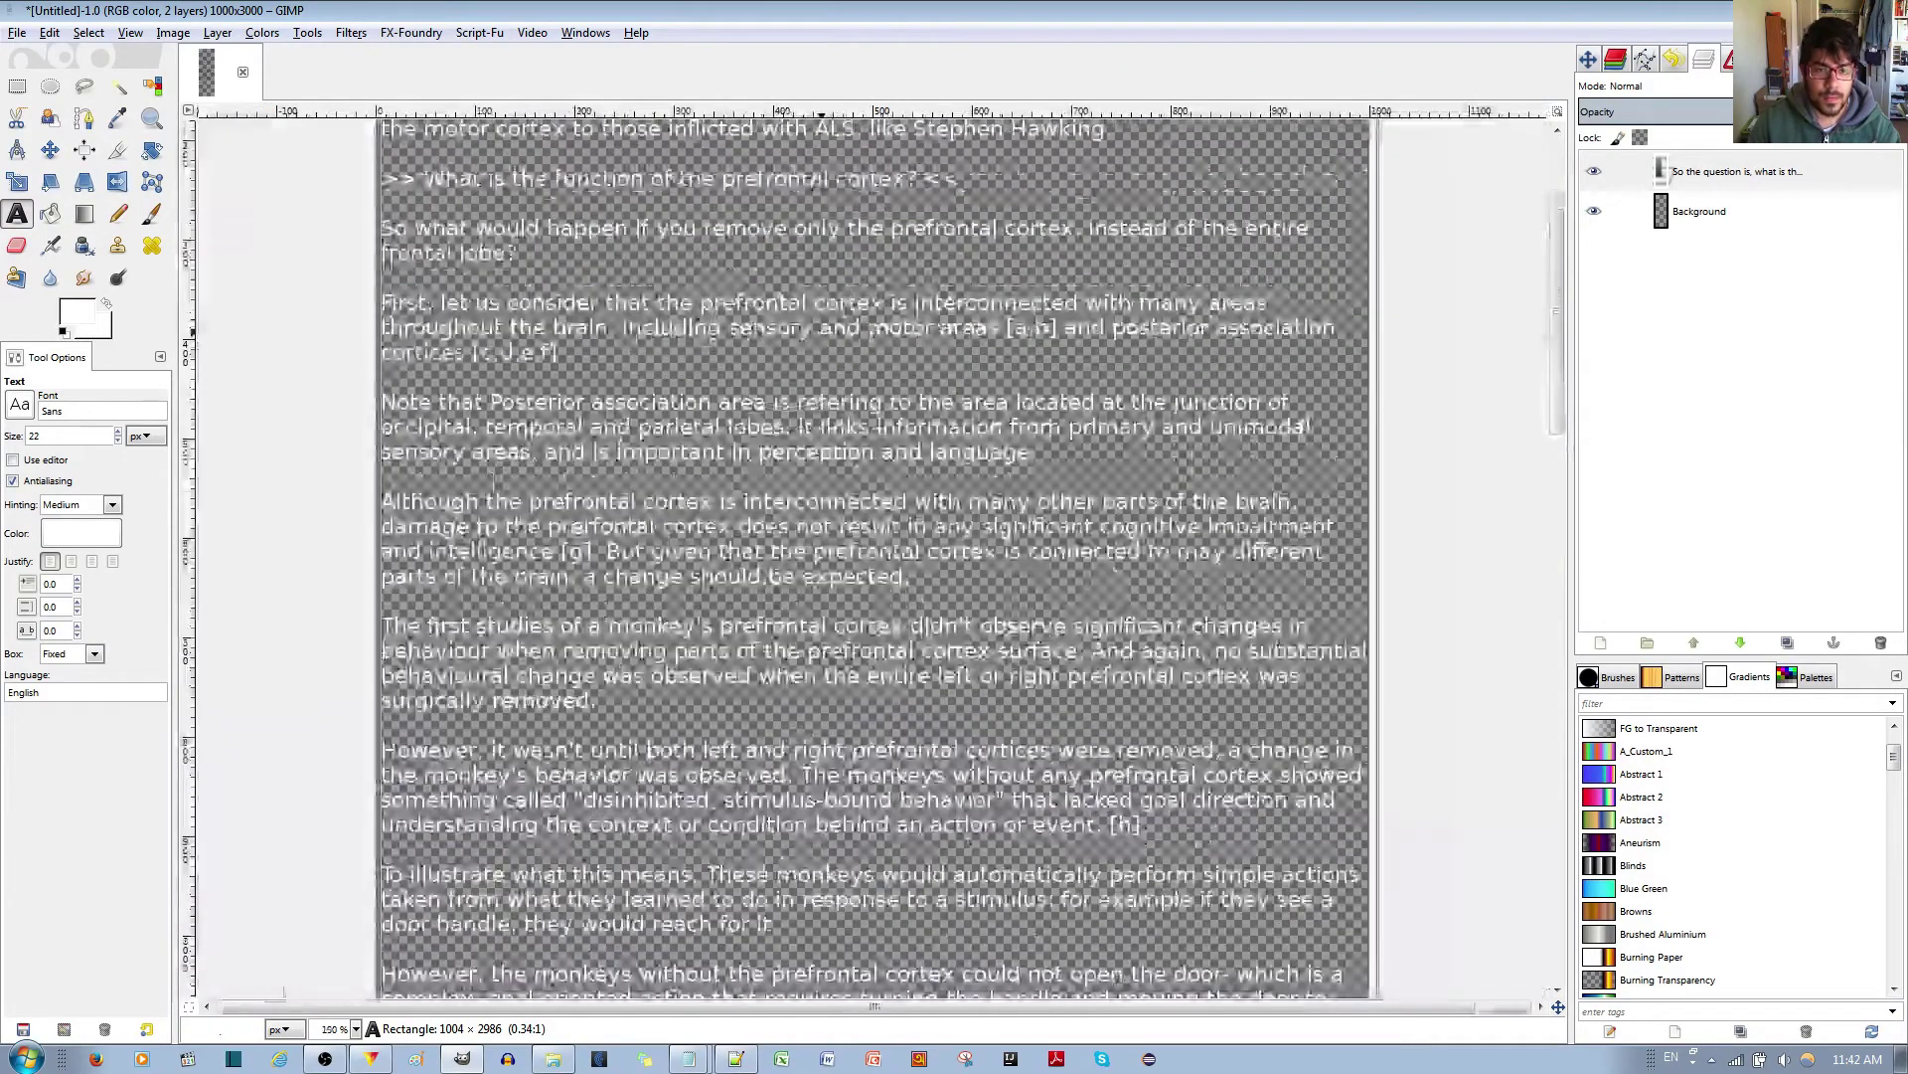
Step: Add a black drop shadow (opacity 75, angle 120°, distance 5) using Normal blend mode
{"action": "key", "text": "ctrl+a"}
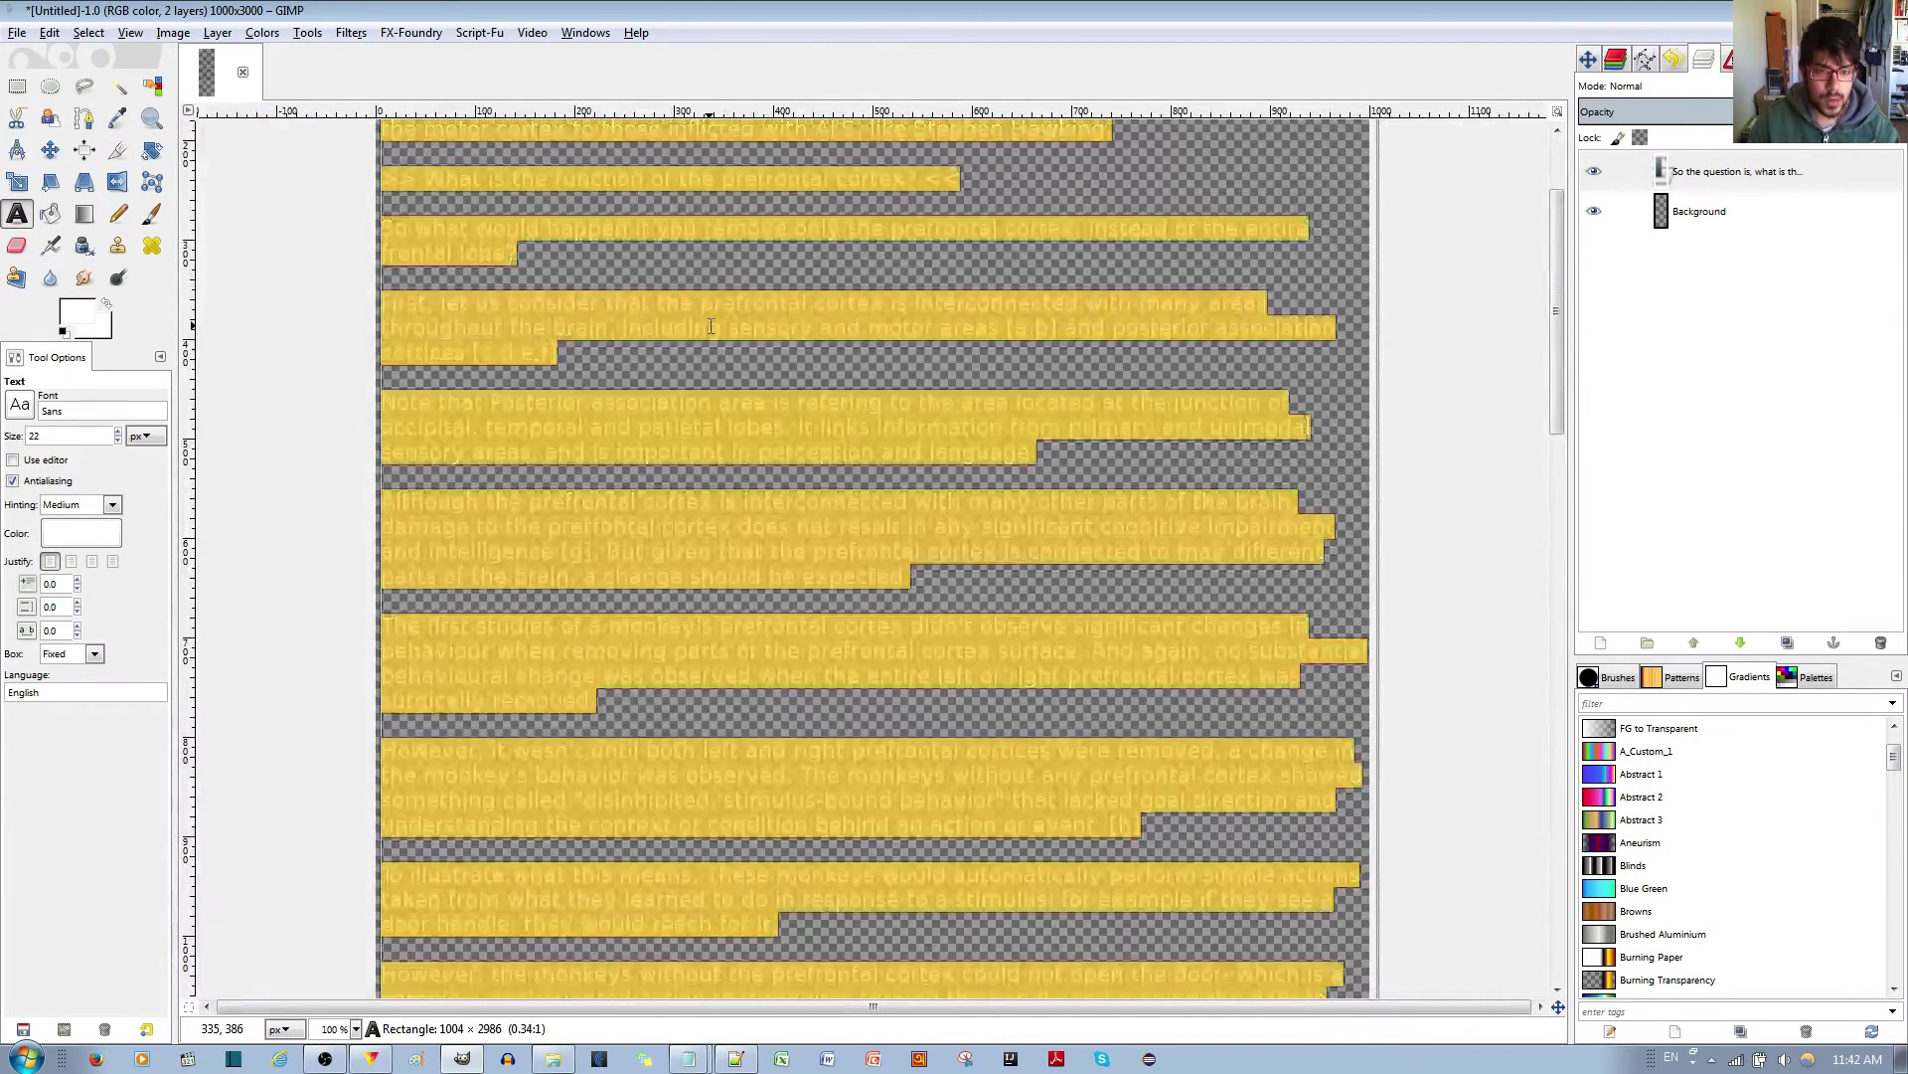
{"action": "left_click", "coordinate": [675, 328]}
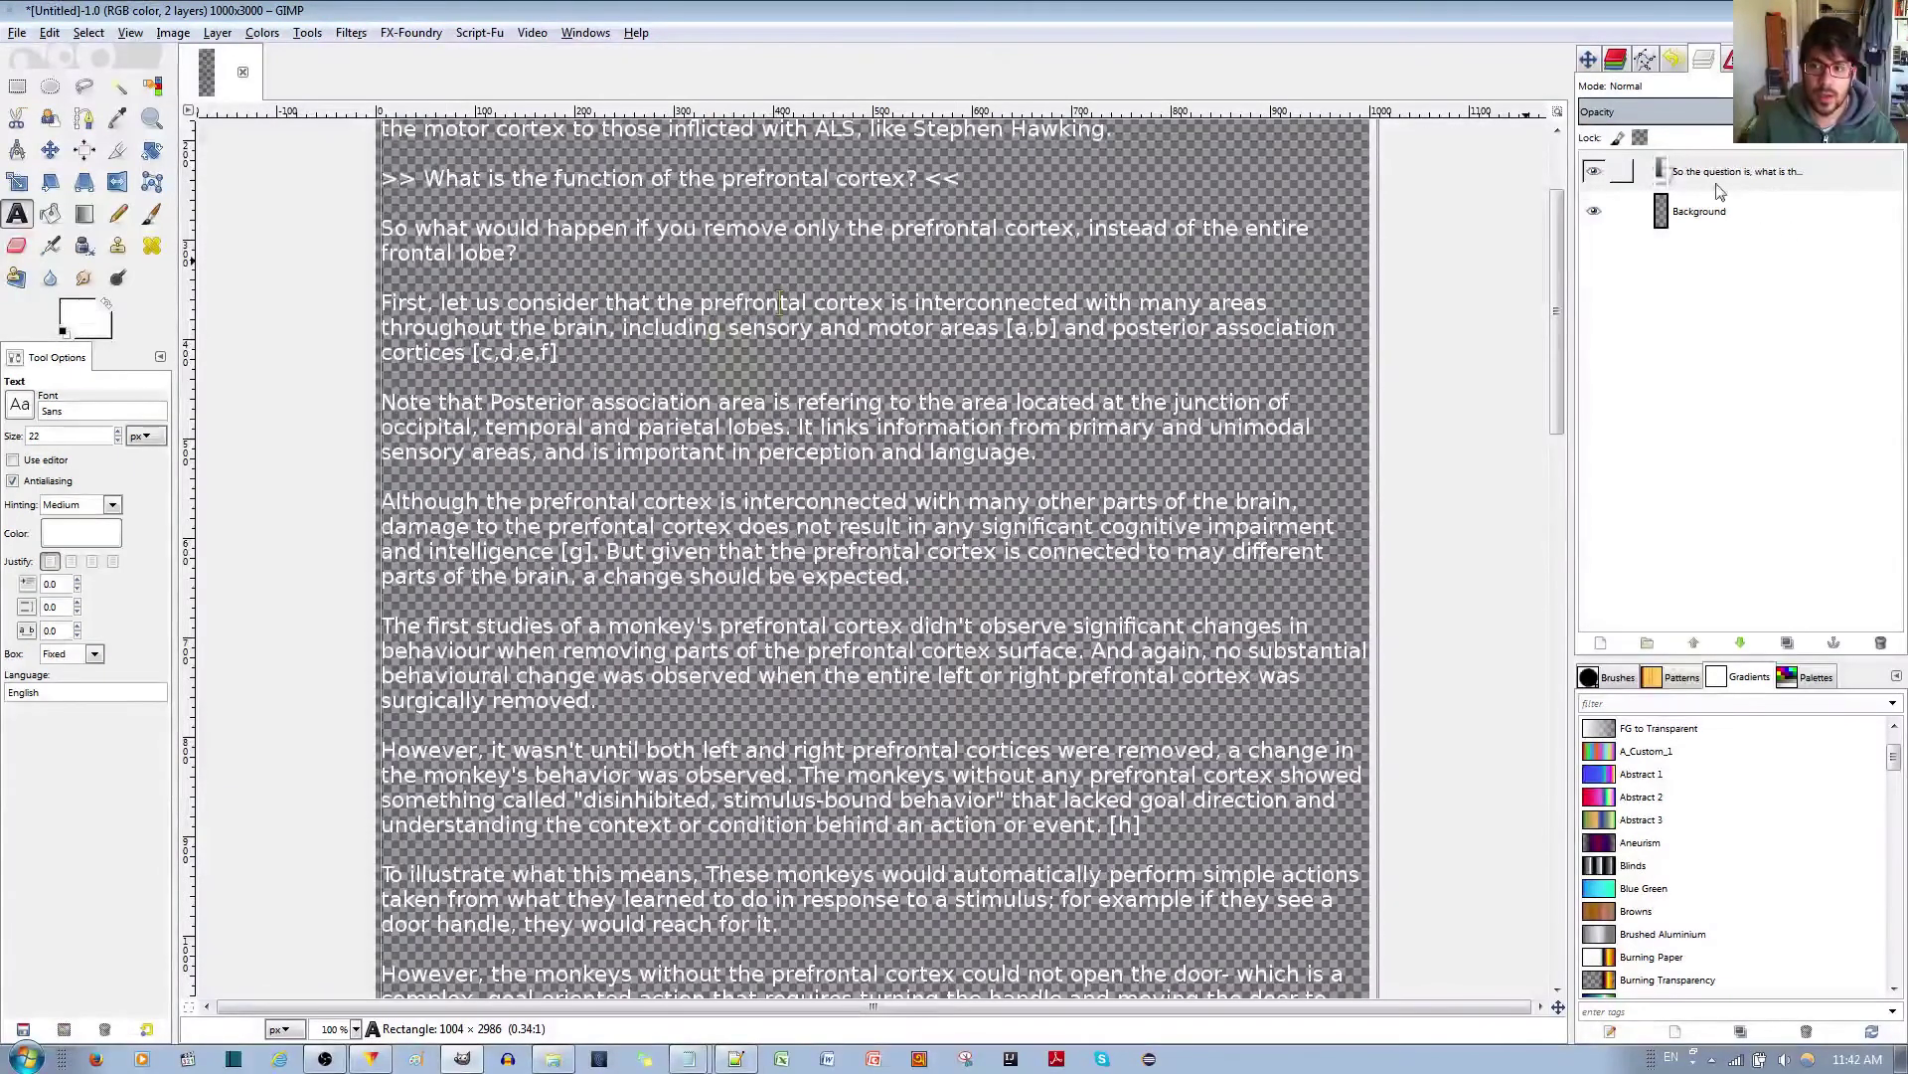
{"action": "right_click", "coordinate": [1670, 177]}
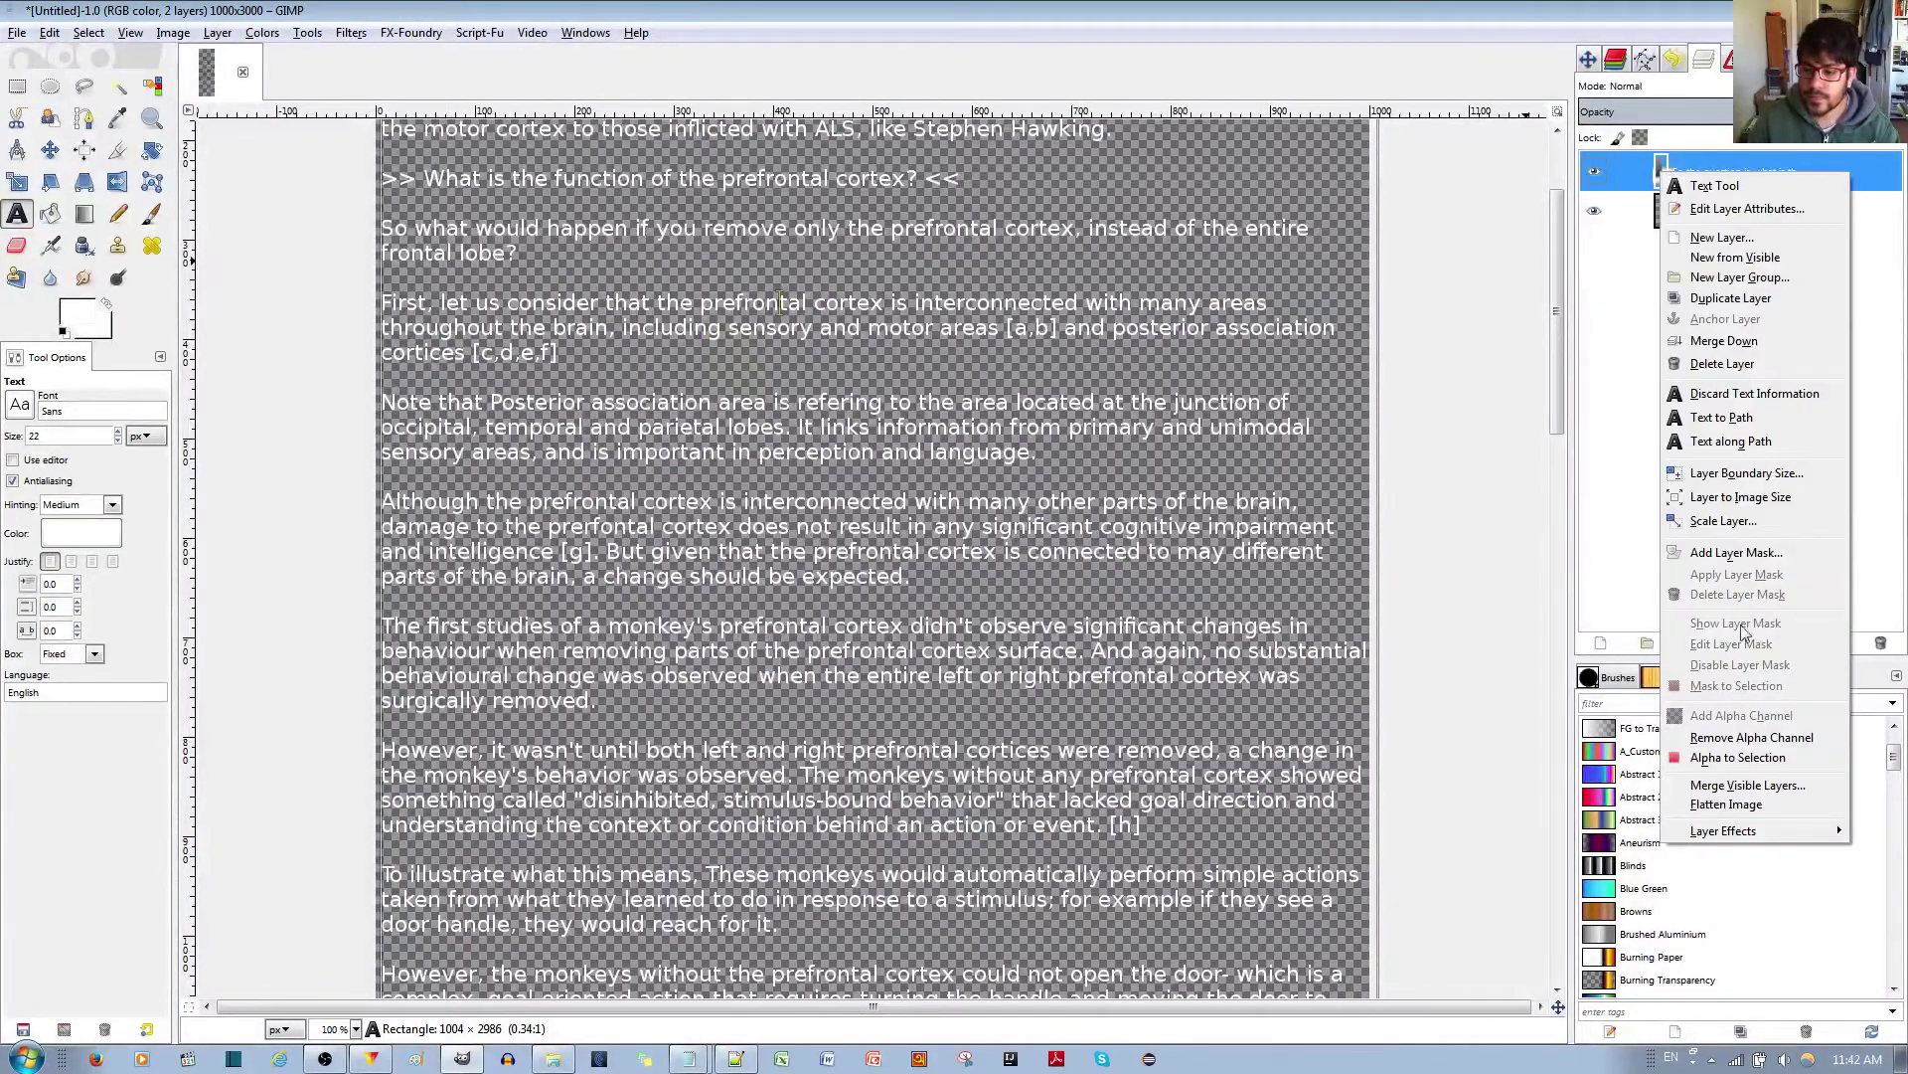
{"action": "mouse_move", "coordinate": [1731, 835]}
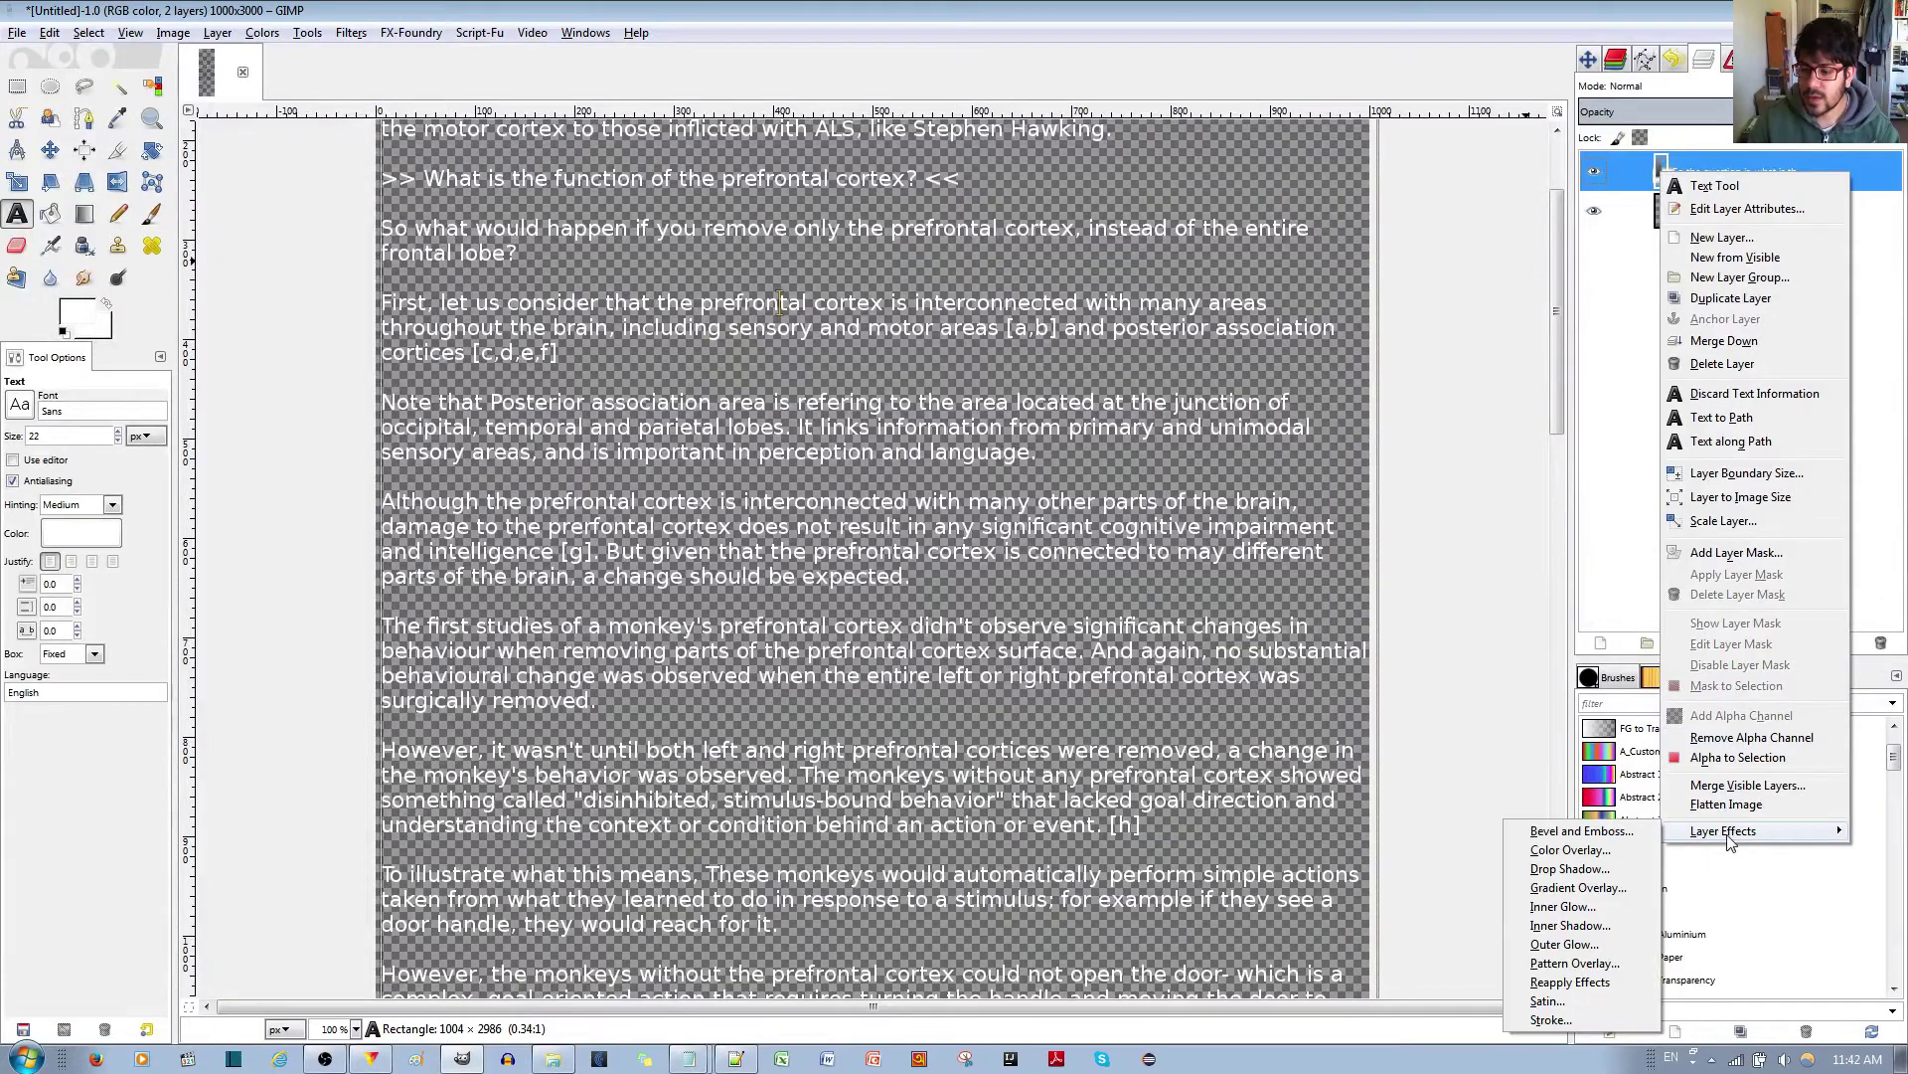
{"action": "left_click", "coordinate": [1603, 870]}
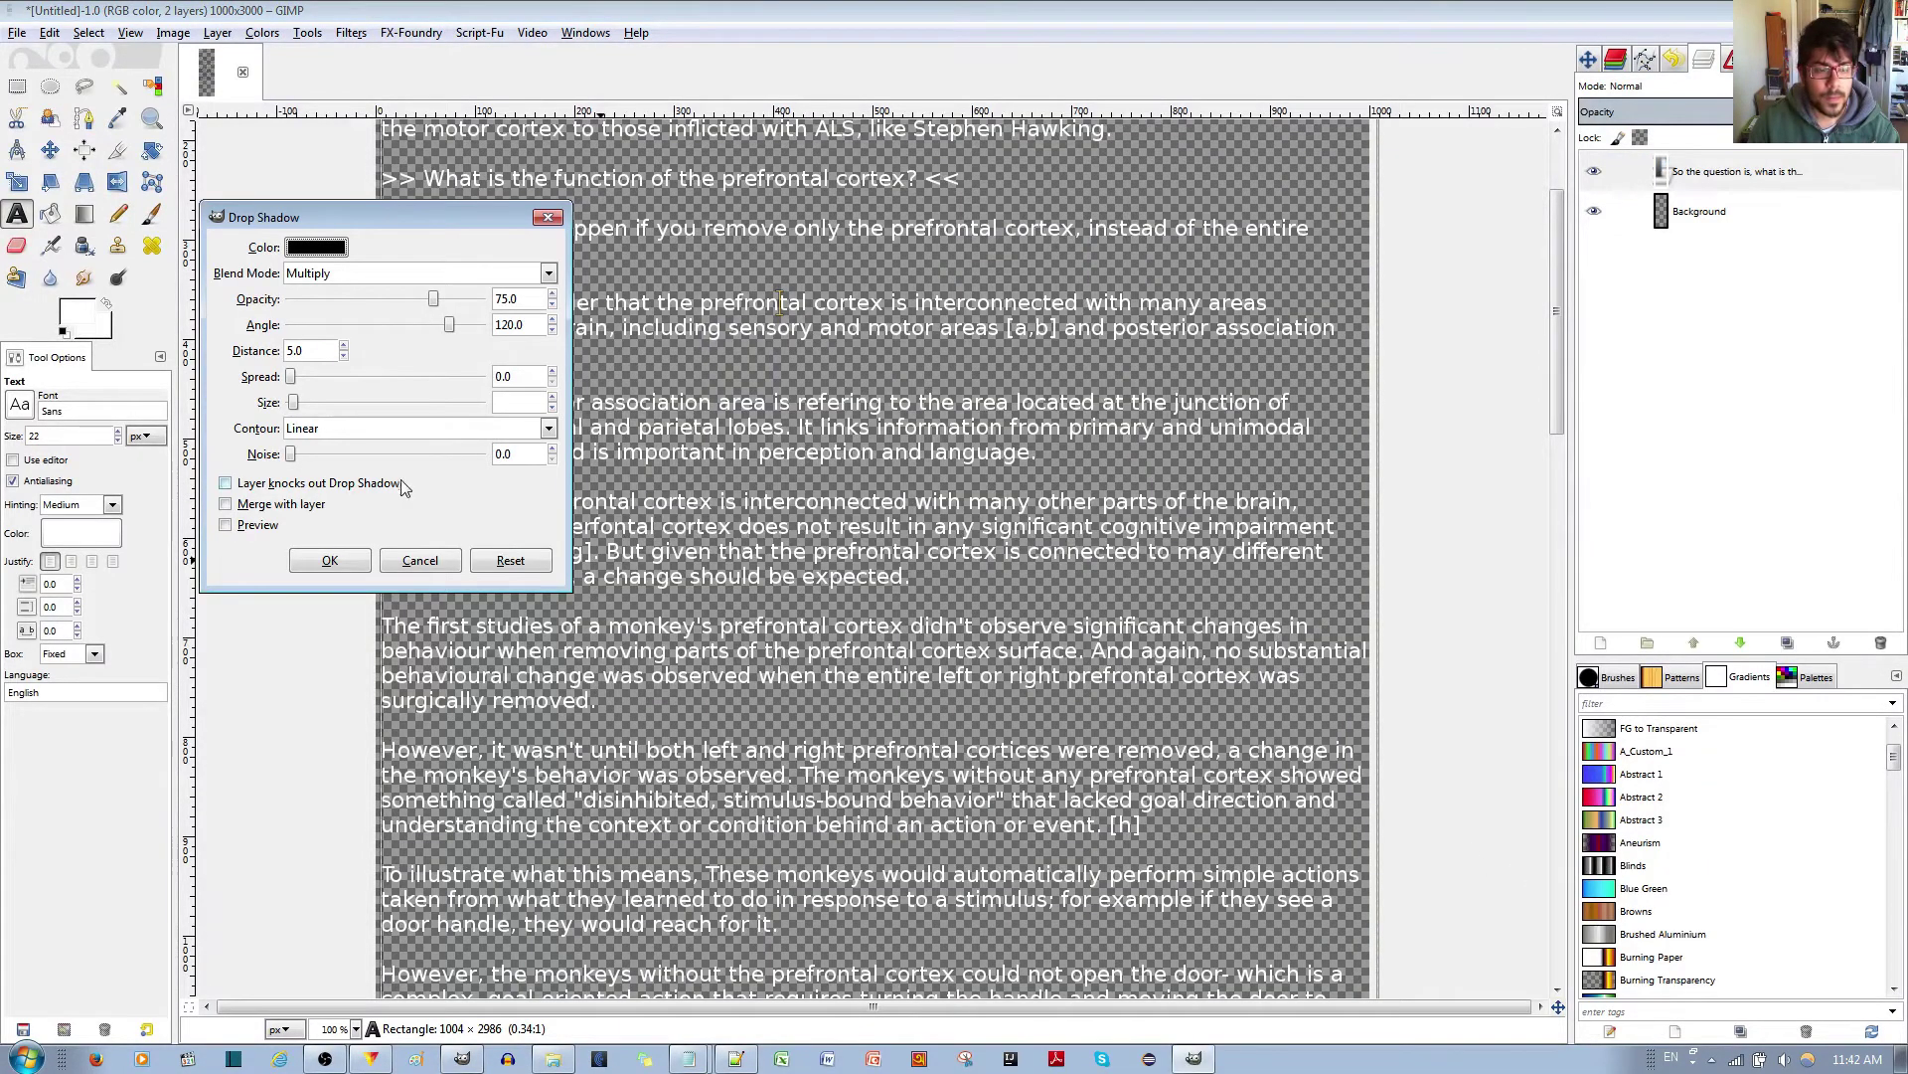
{"action": "left_click", "coordinate": [226, 524]}
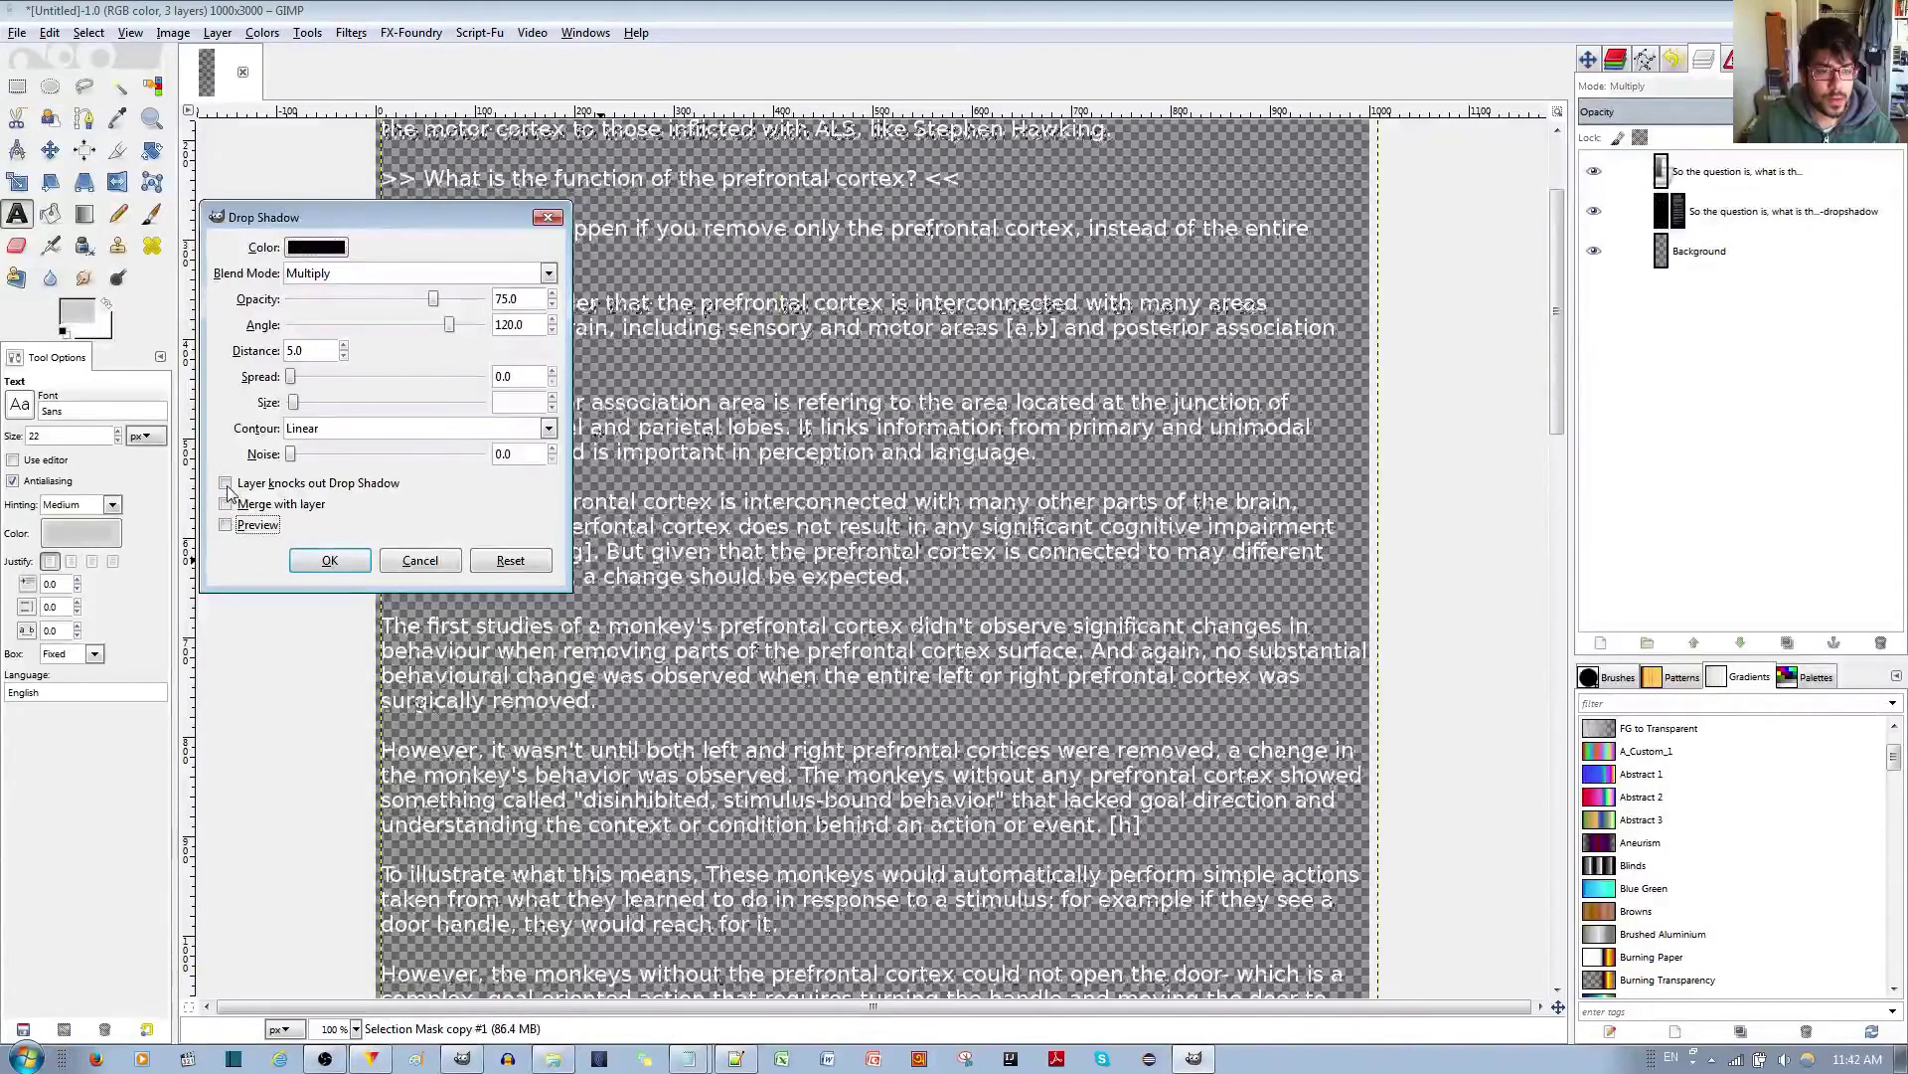
{"action": "left_click", "coordinate": [227, 484]}
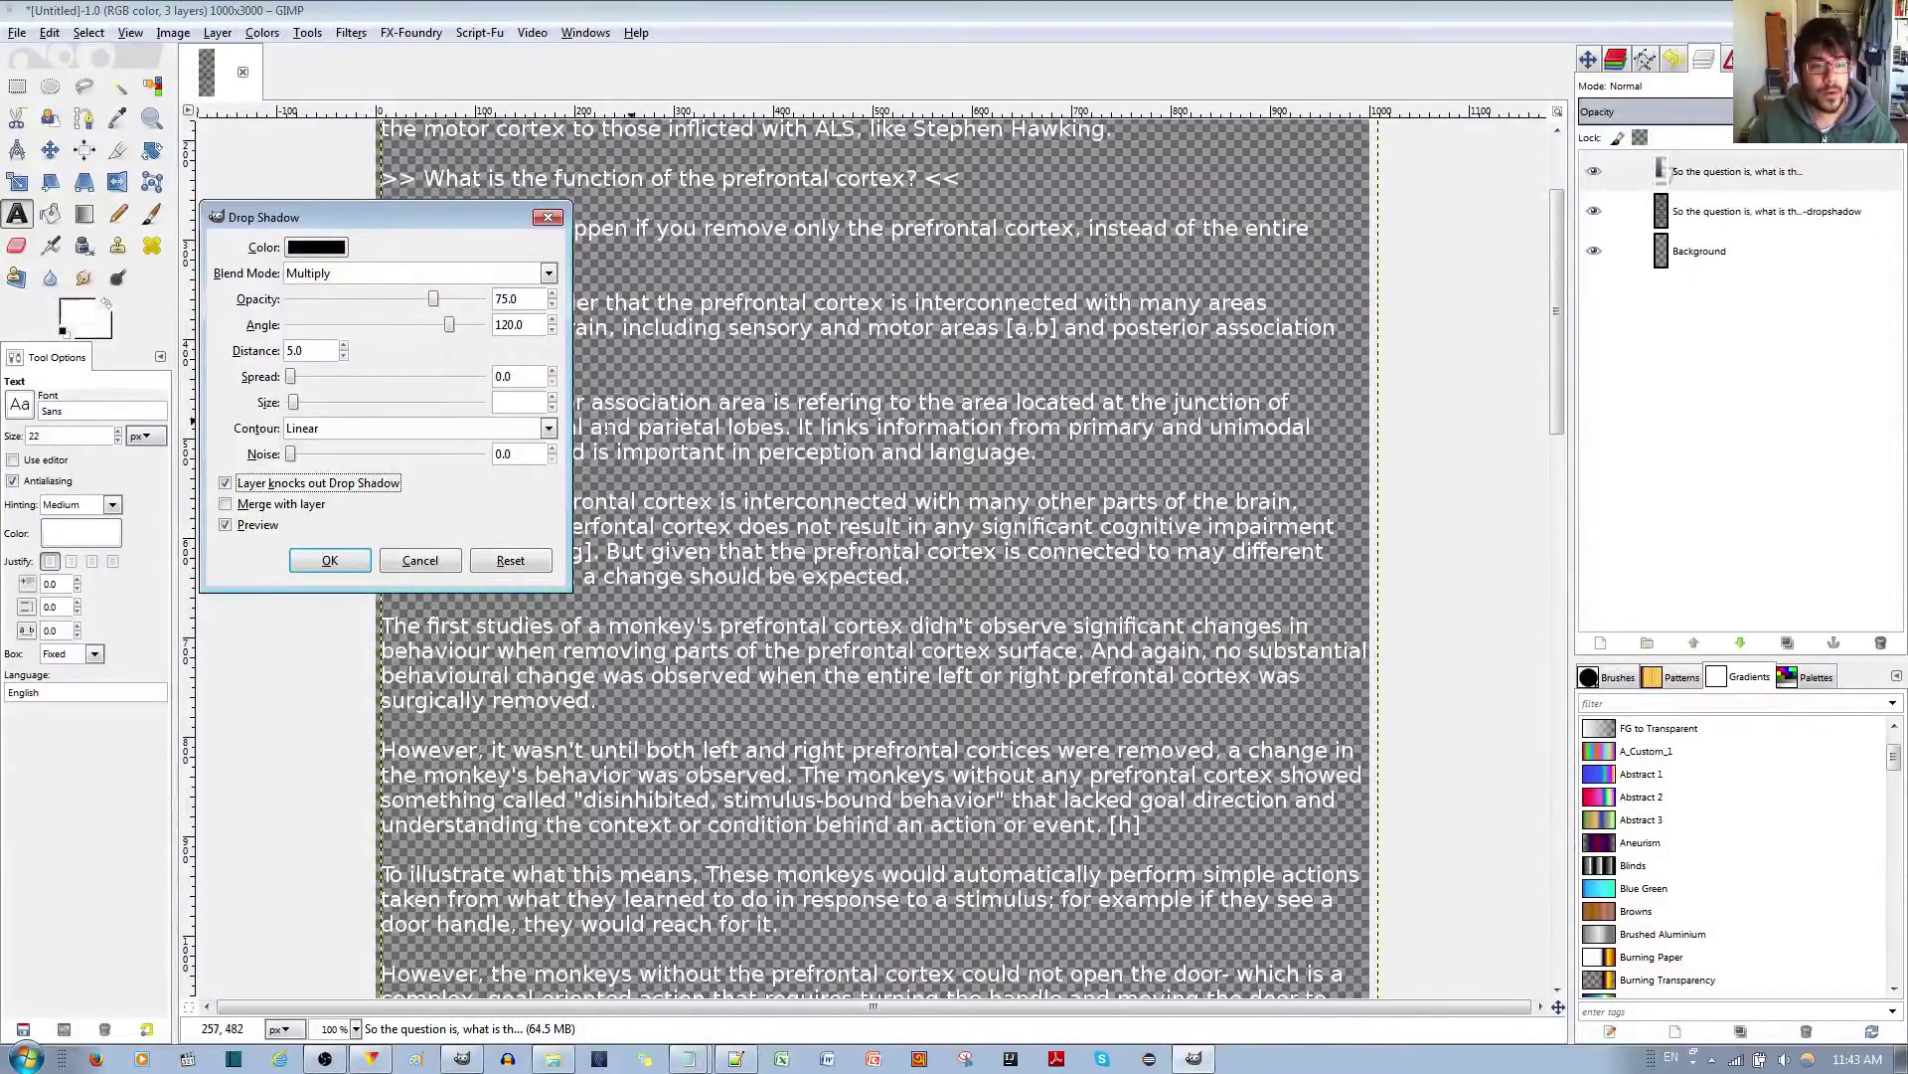
{"action": "left_click", "coordinate": [413, 276]}
{"action": "key", "text": "Escape"}
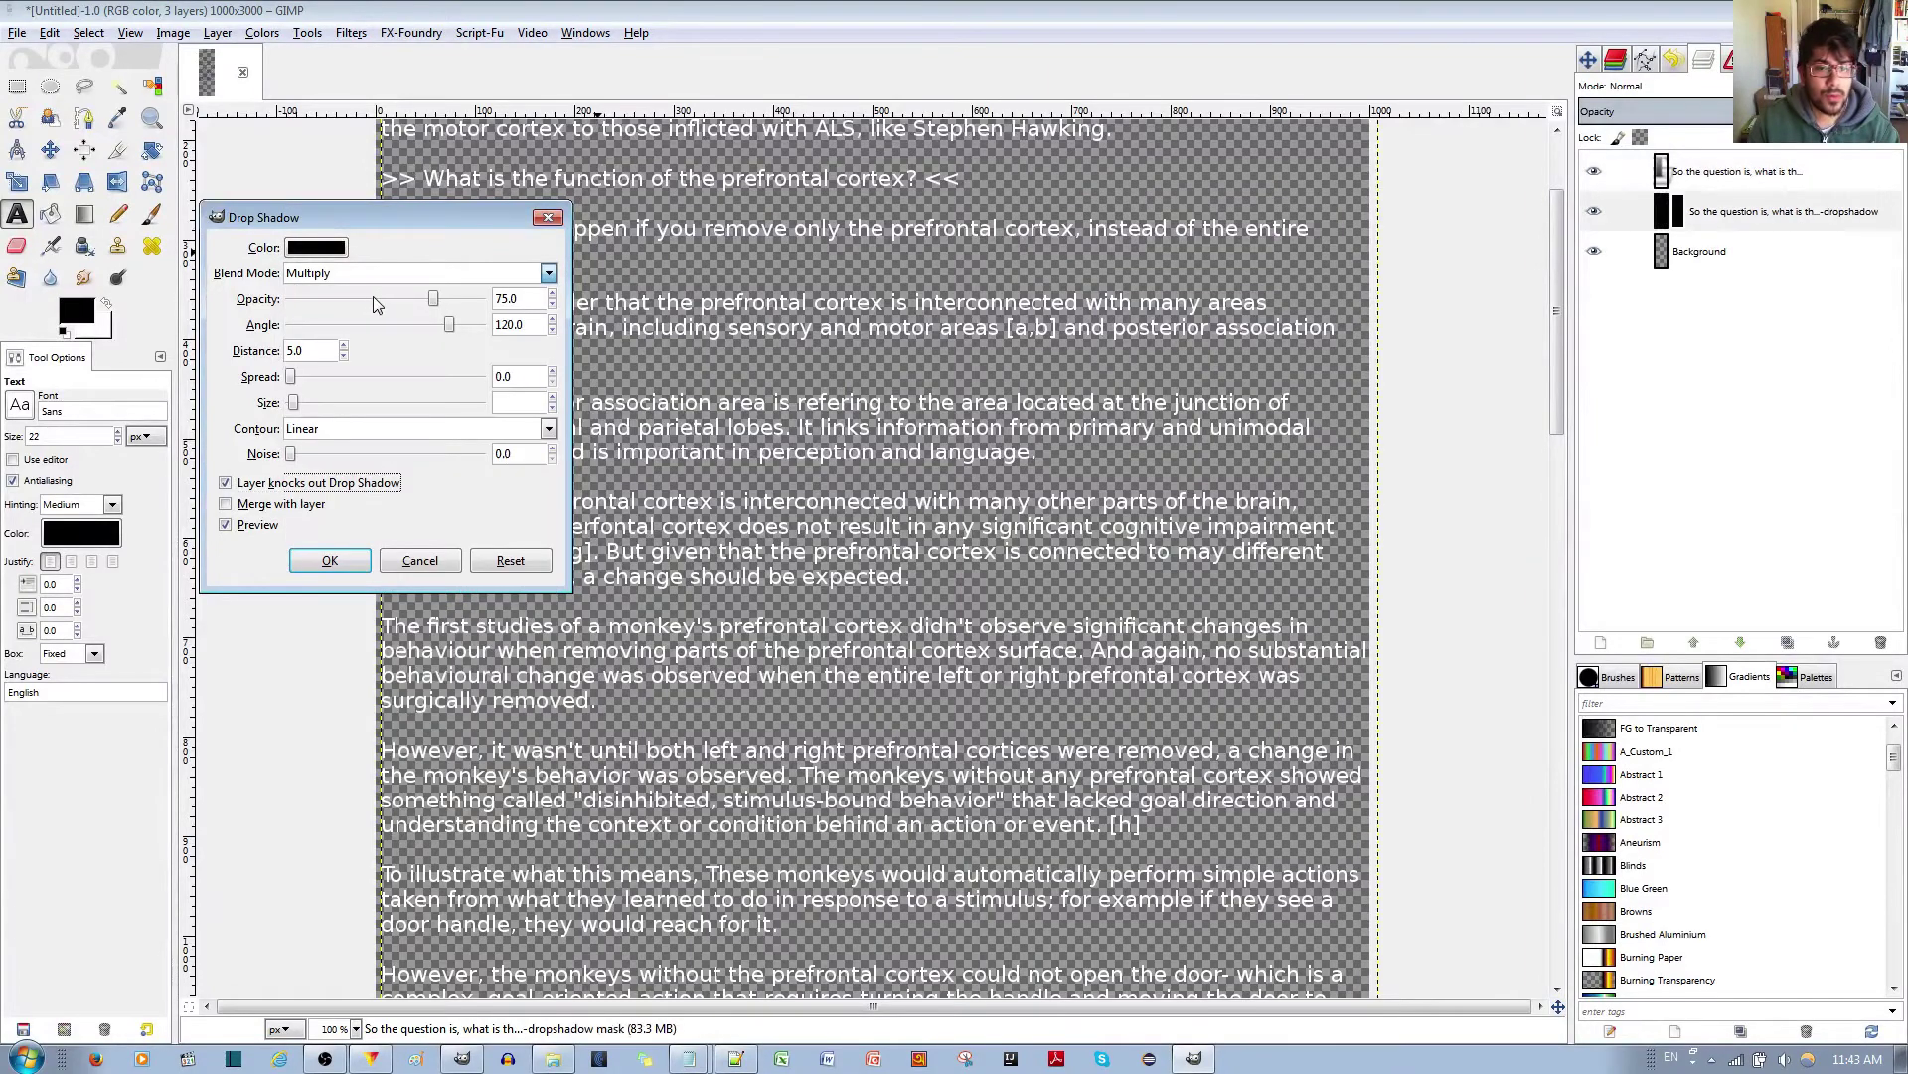
{"action": "key", "text": "Up"}
{"action": "key", "text": "Up"}
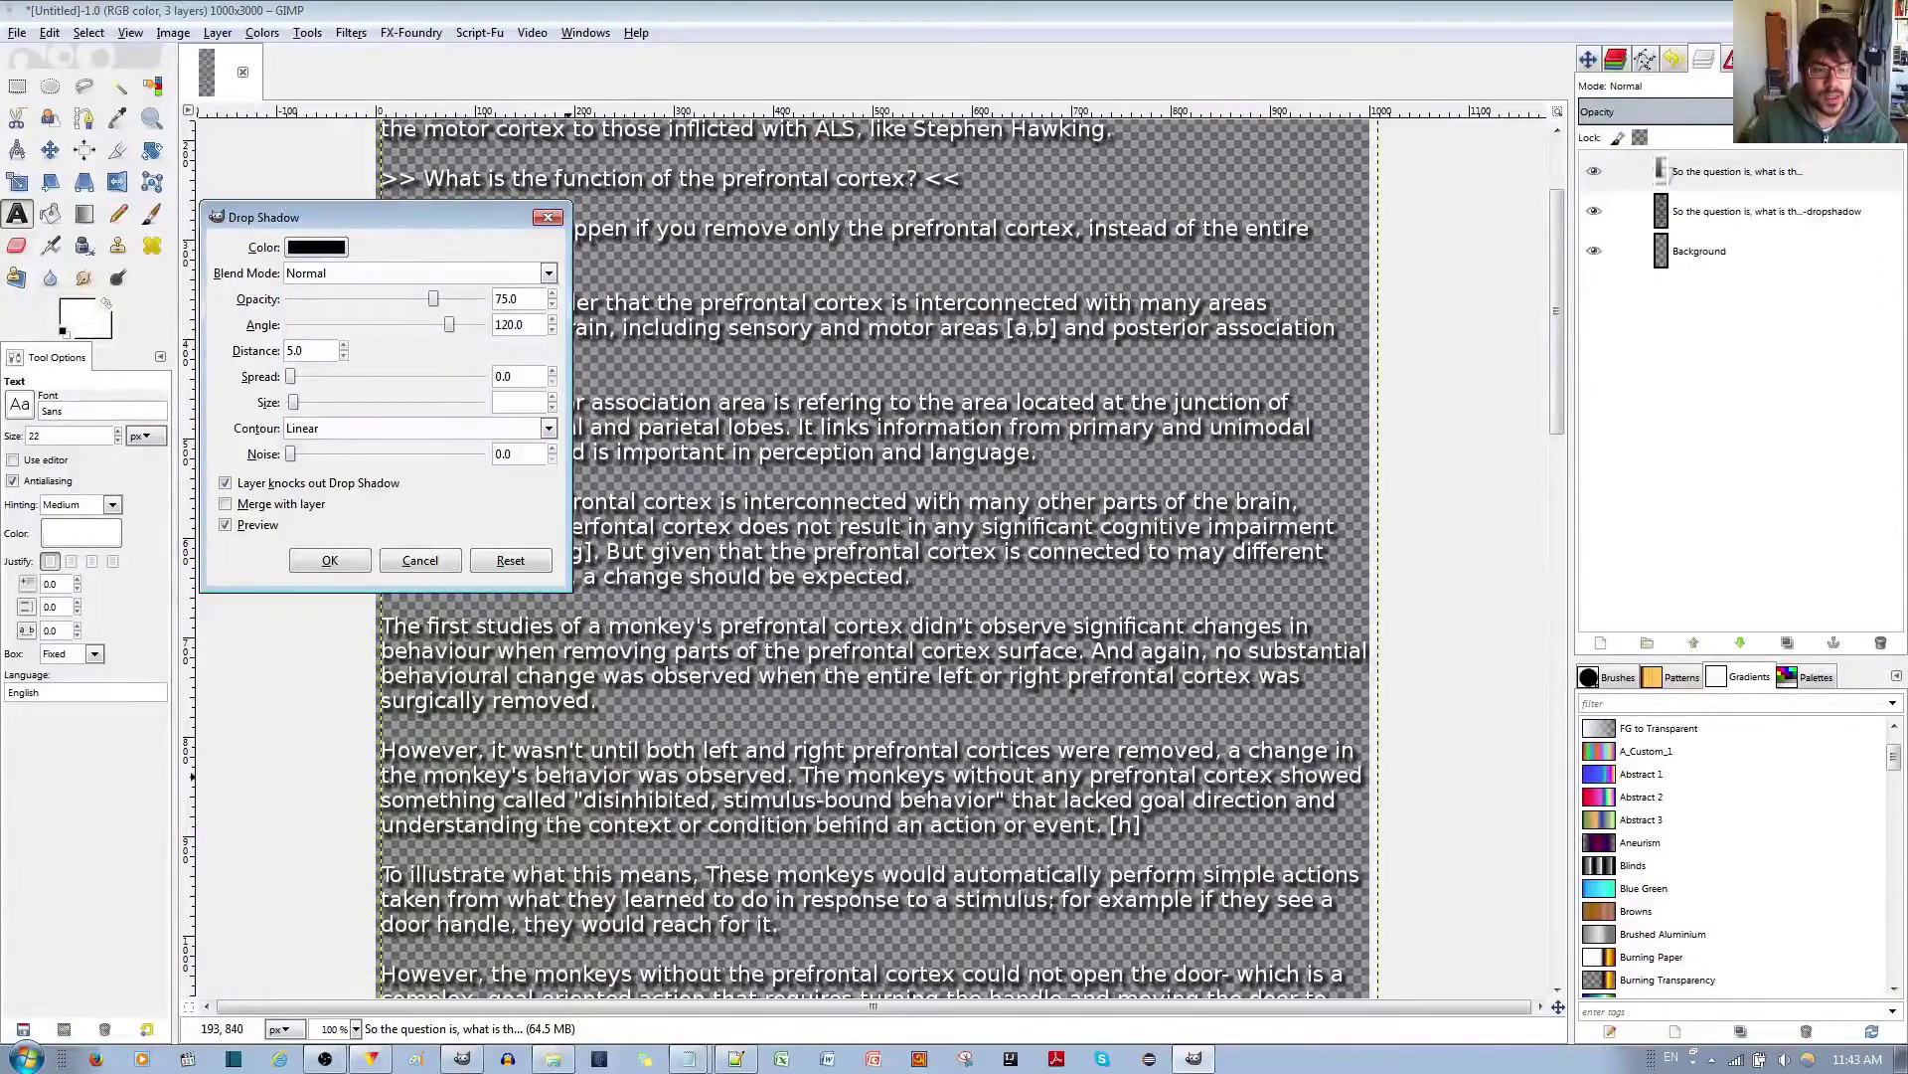
{"action": "left_click", "coordinate": [330, 561]}
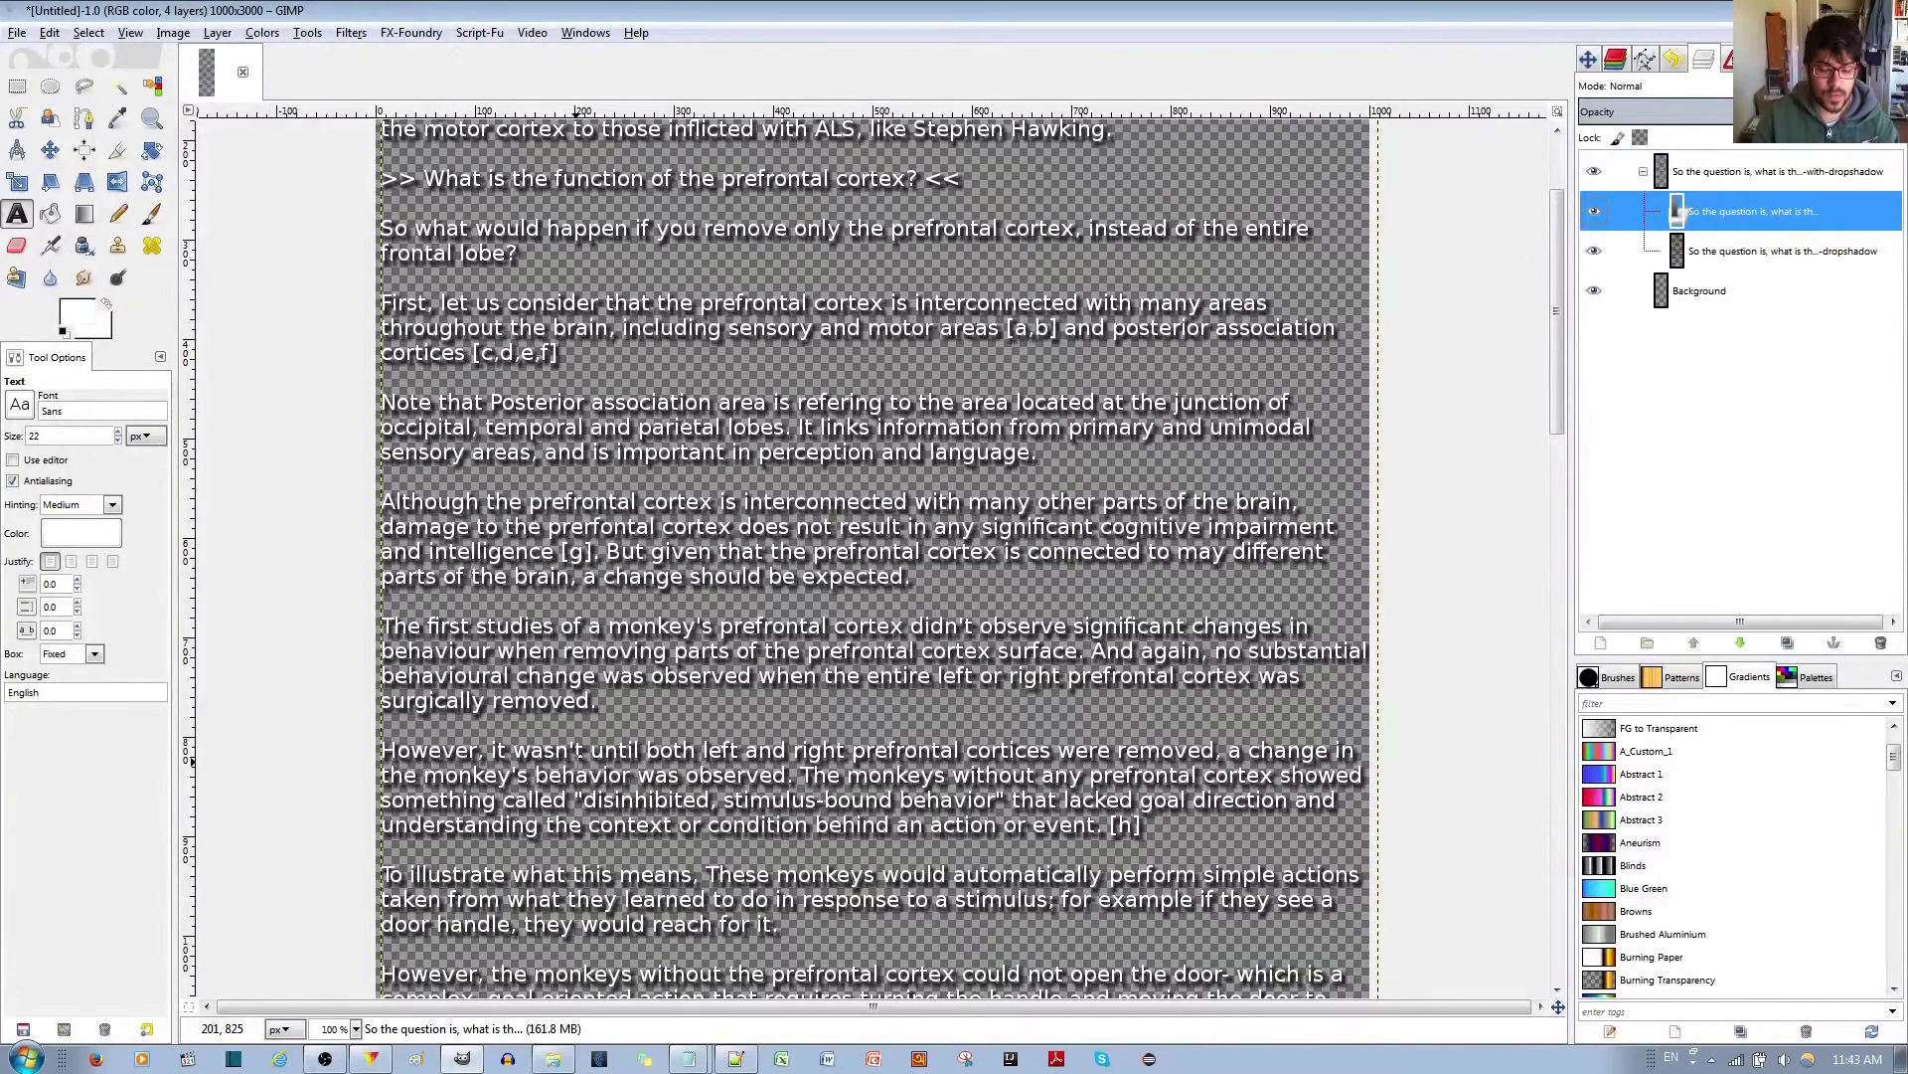
{"action": "key", "text": "ctrl+shift+e"}
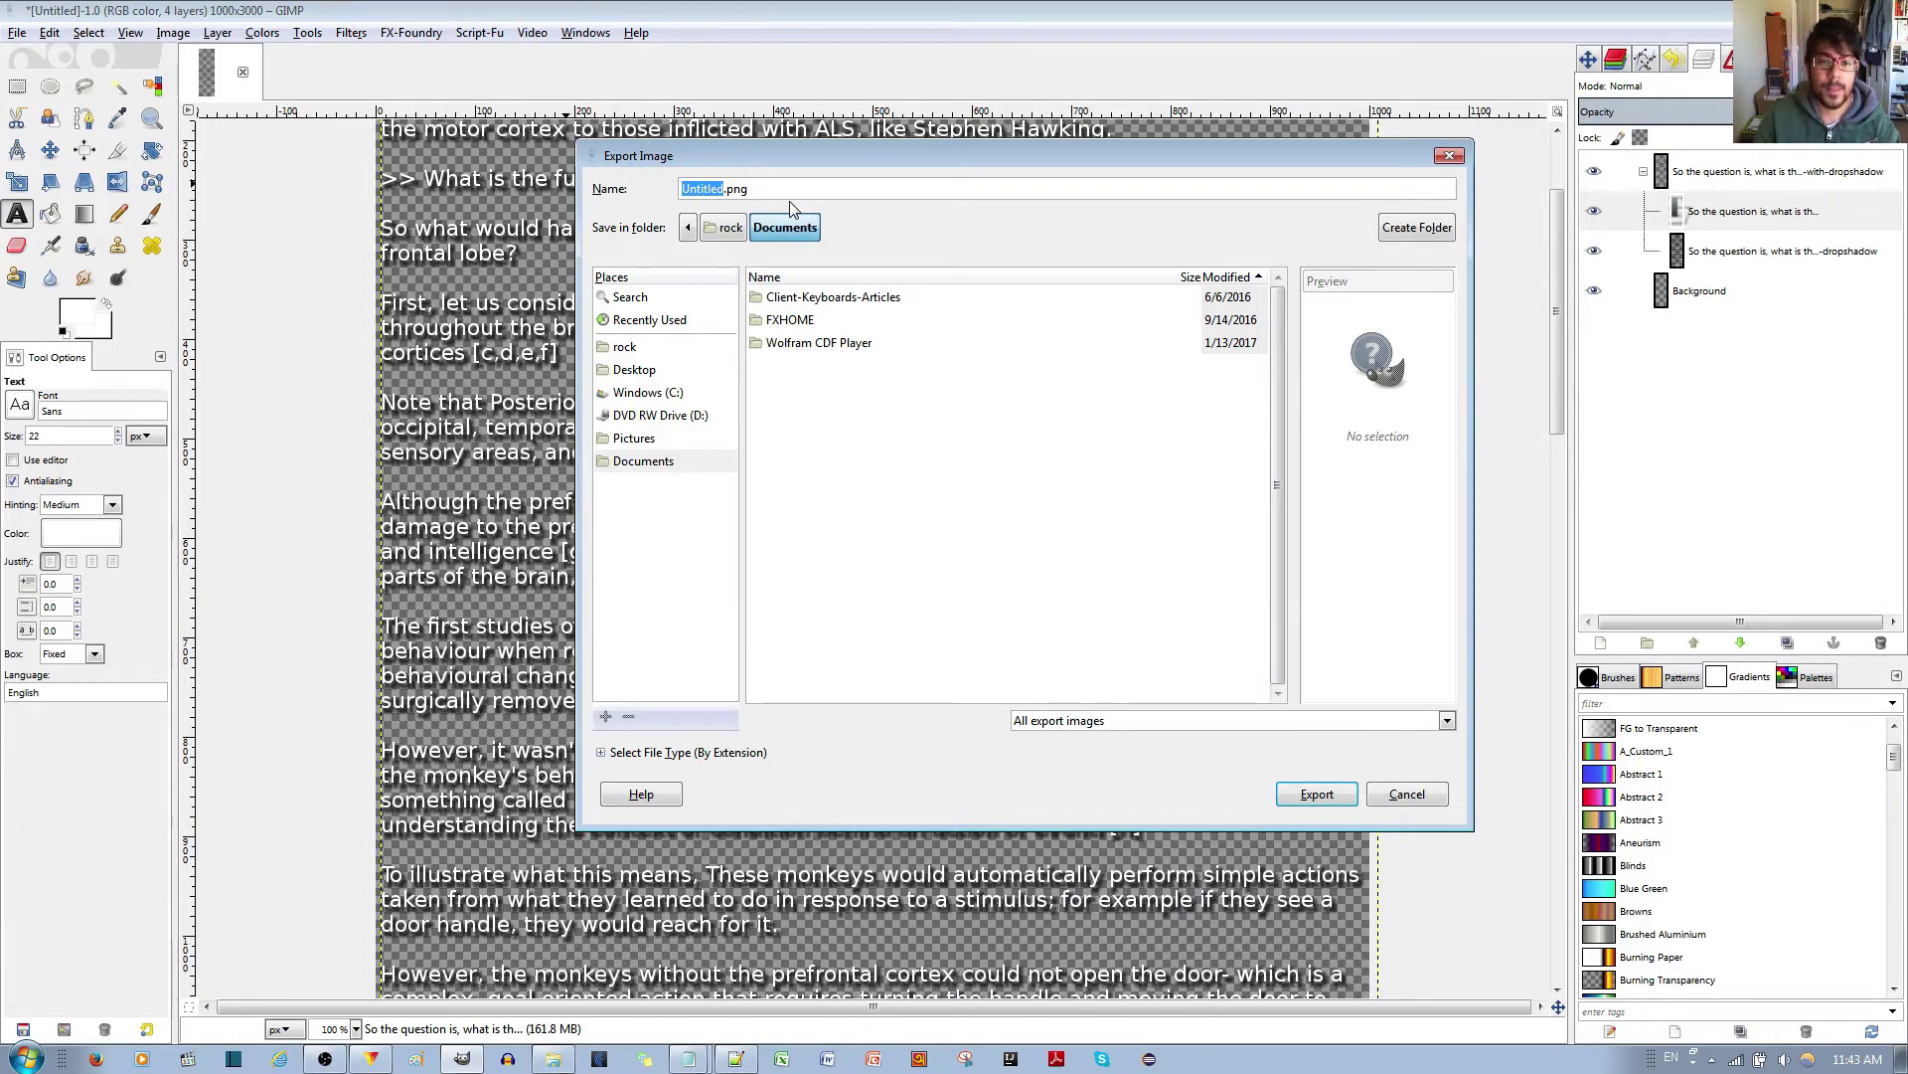
{"action": "left_click", "coordinate": [633, 370]}
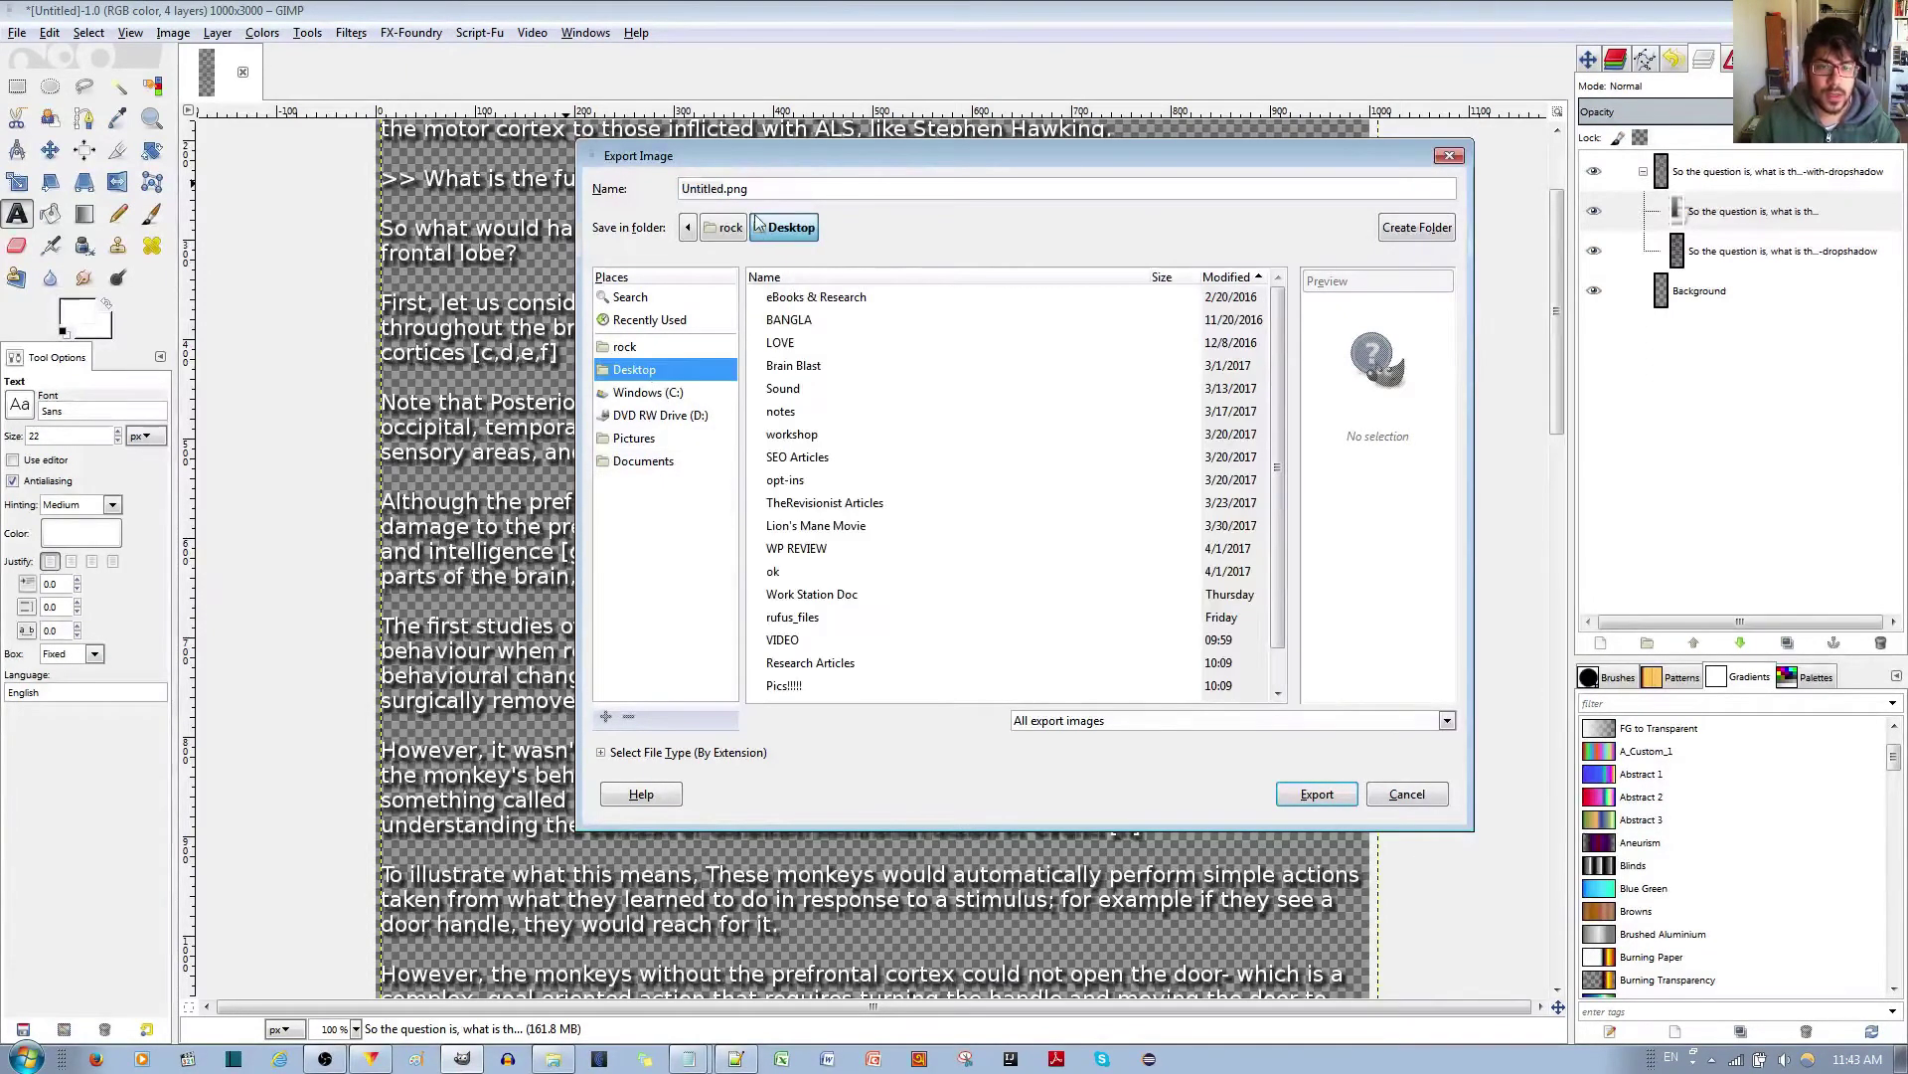
{"action": "left_click", "coordinate": [724, 194]}
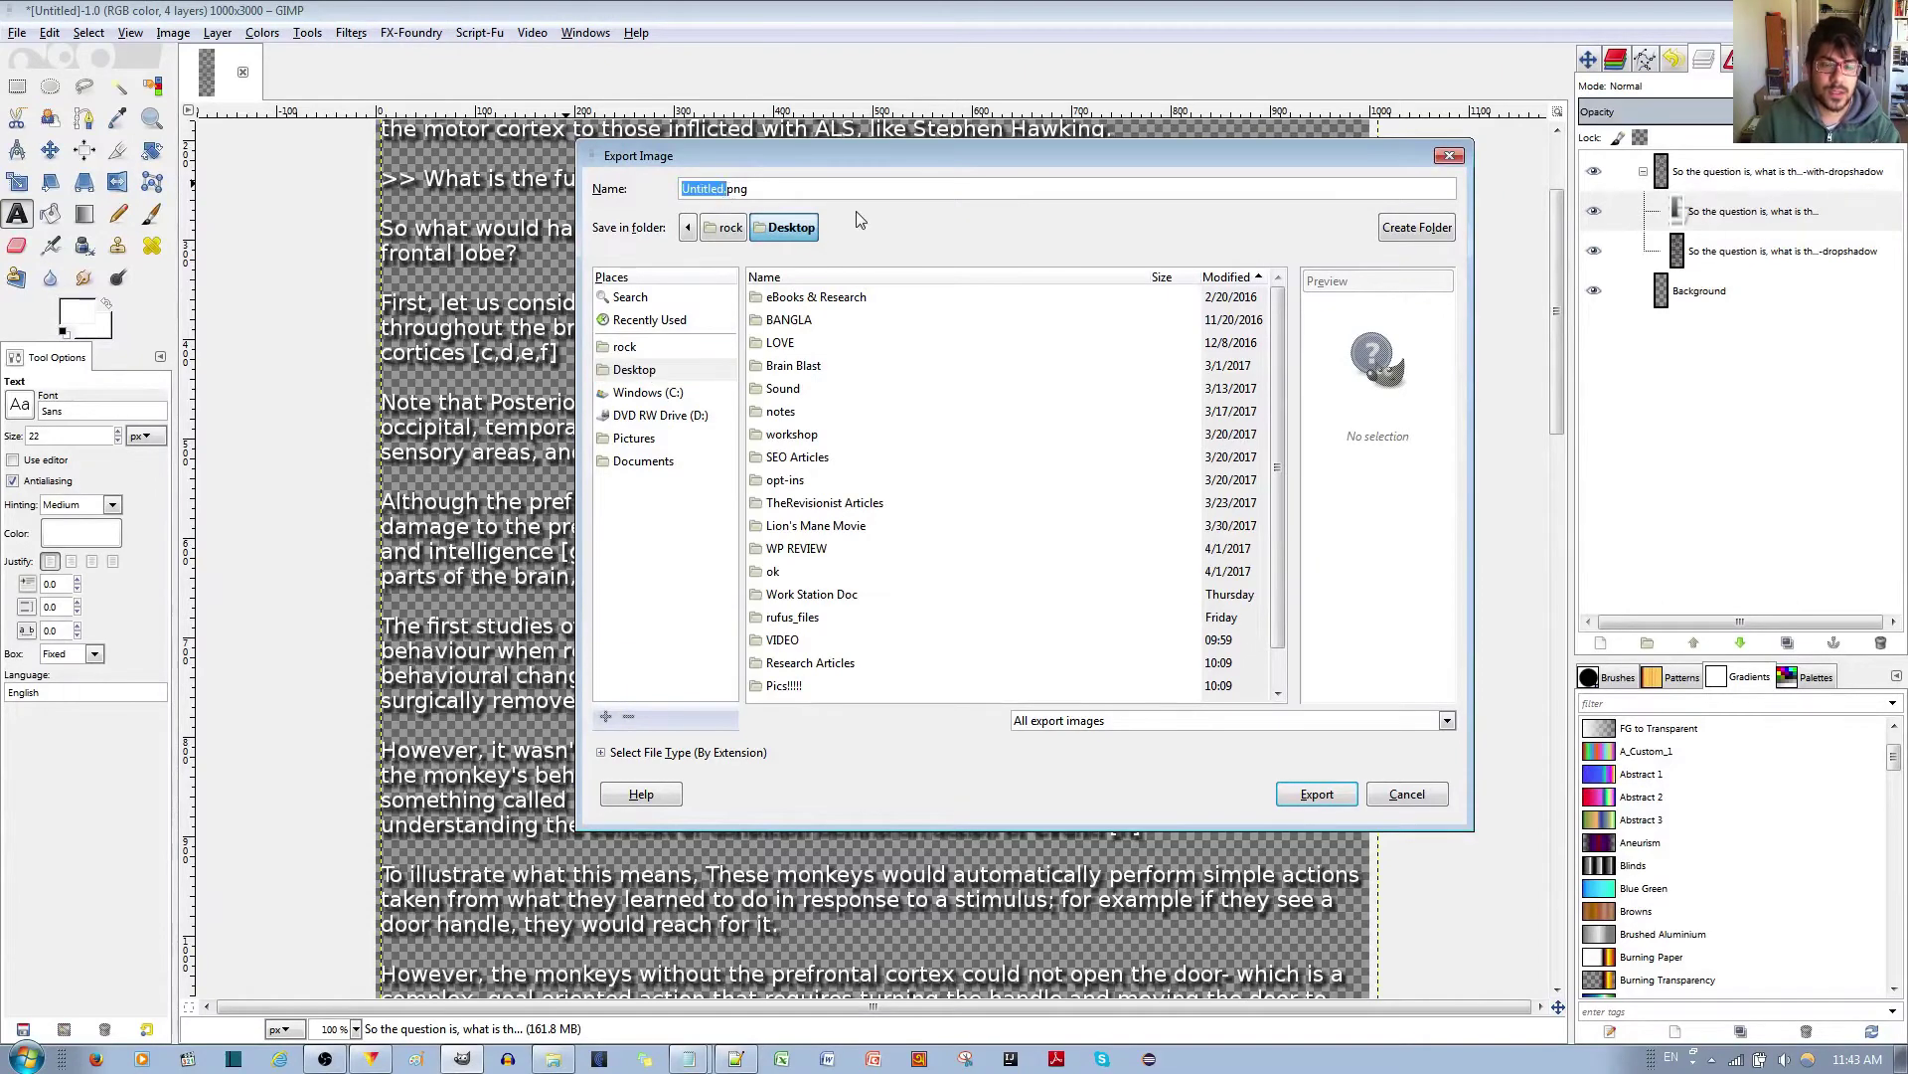
{"action": "type", "text": "rolling cred"}
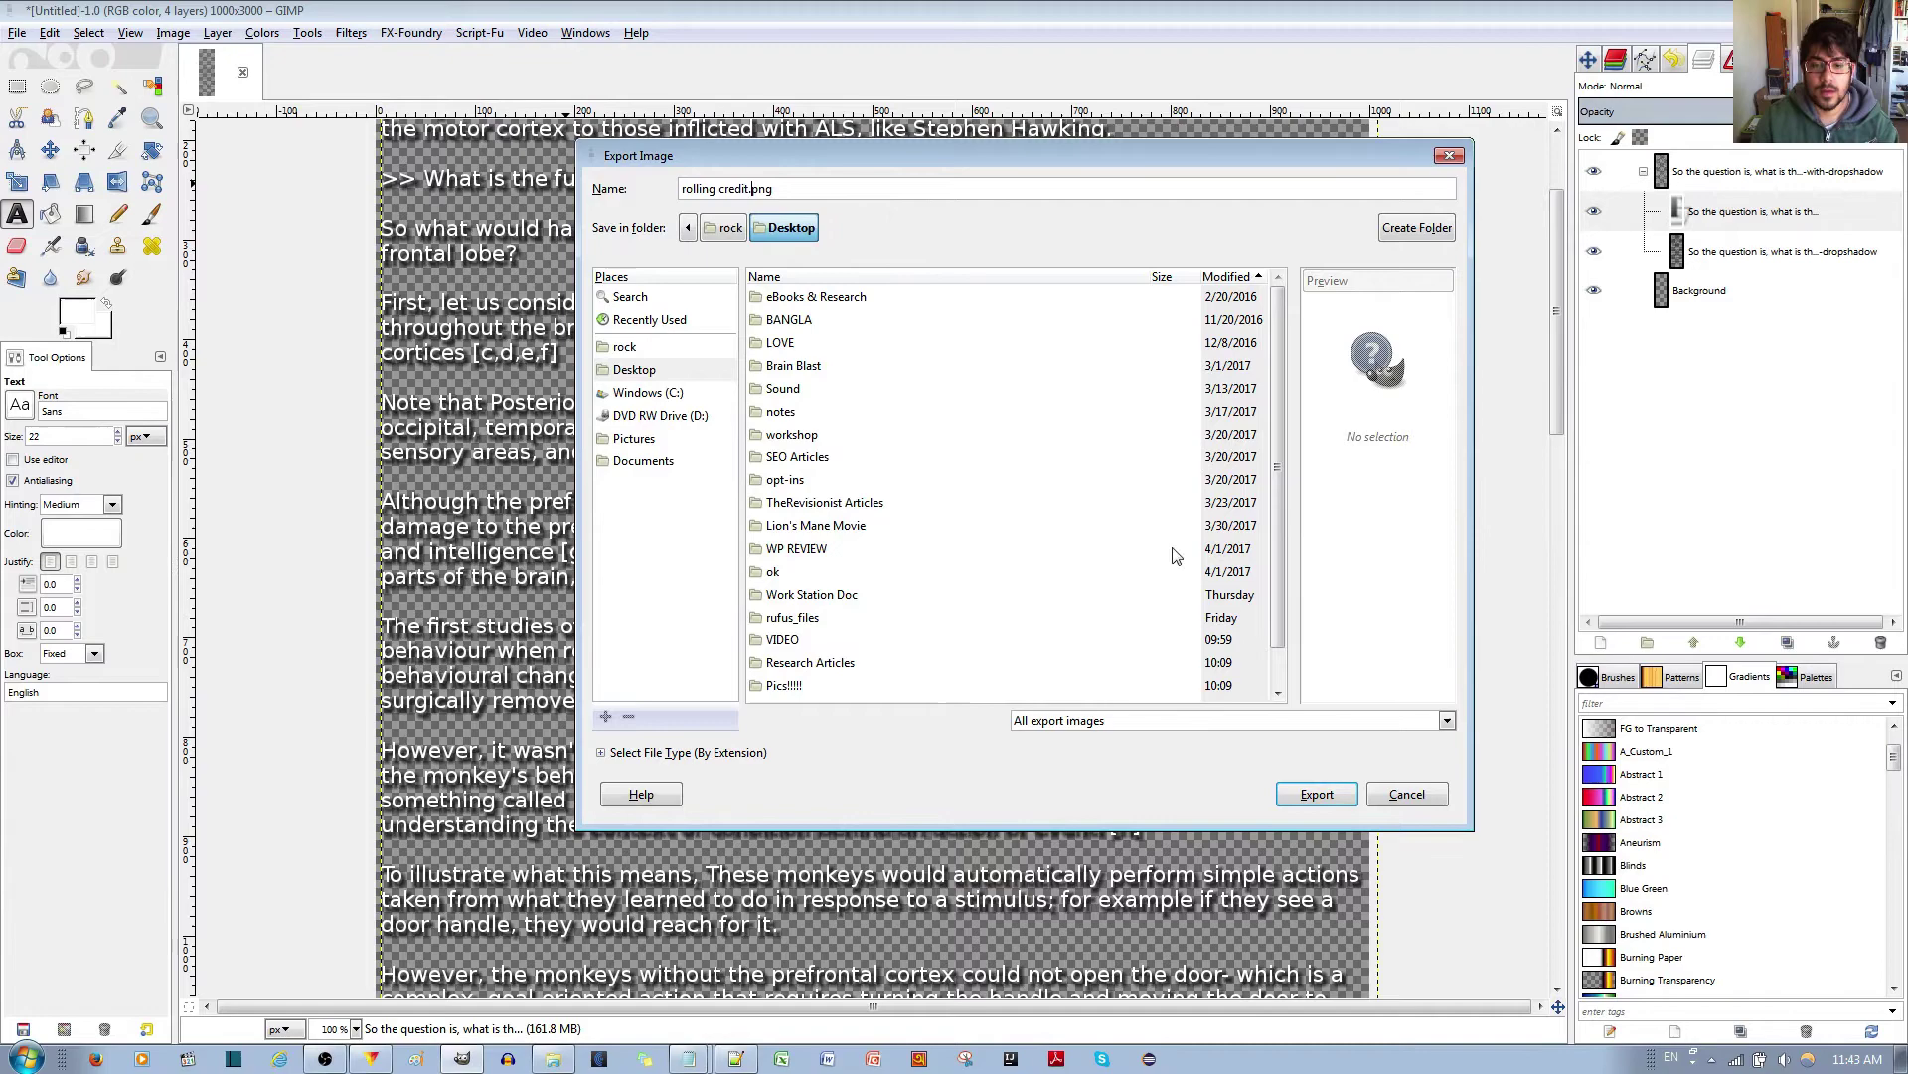
{"action": "left_click", "coordinate": [1437, 801]}
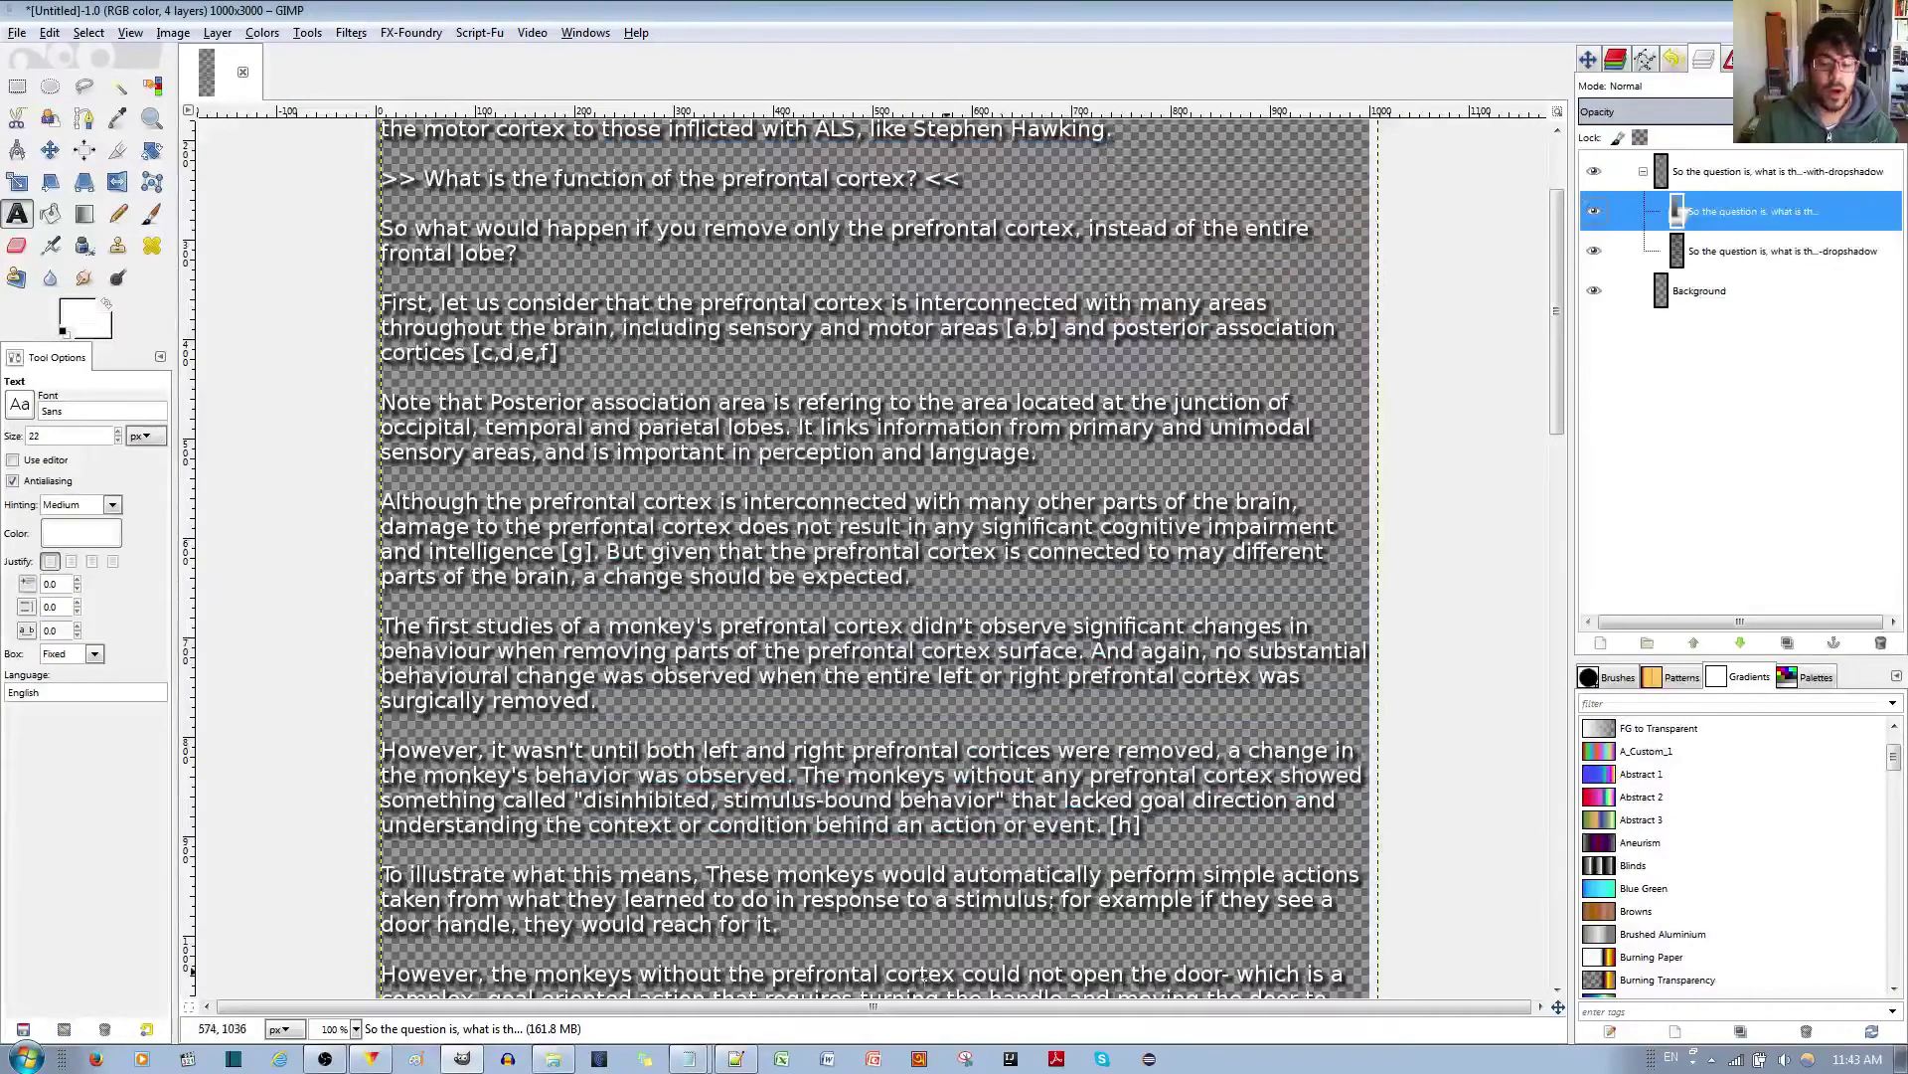
Step: Return to HitFilm and make the 62.jpg microscope background visible behind the credits again
{"action": "left_click", "coordinate": [370, 1060]}
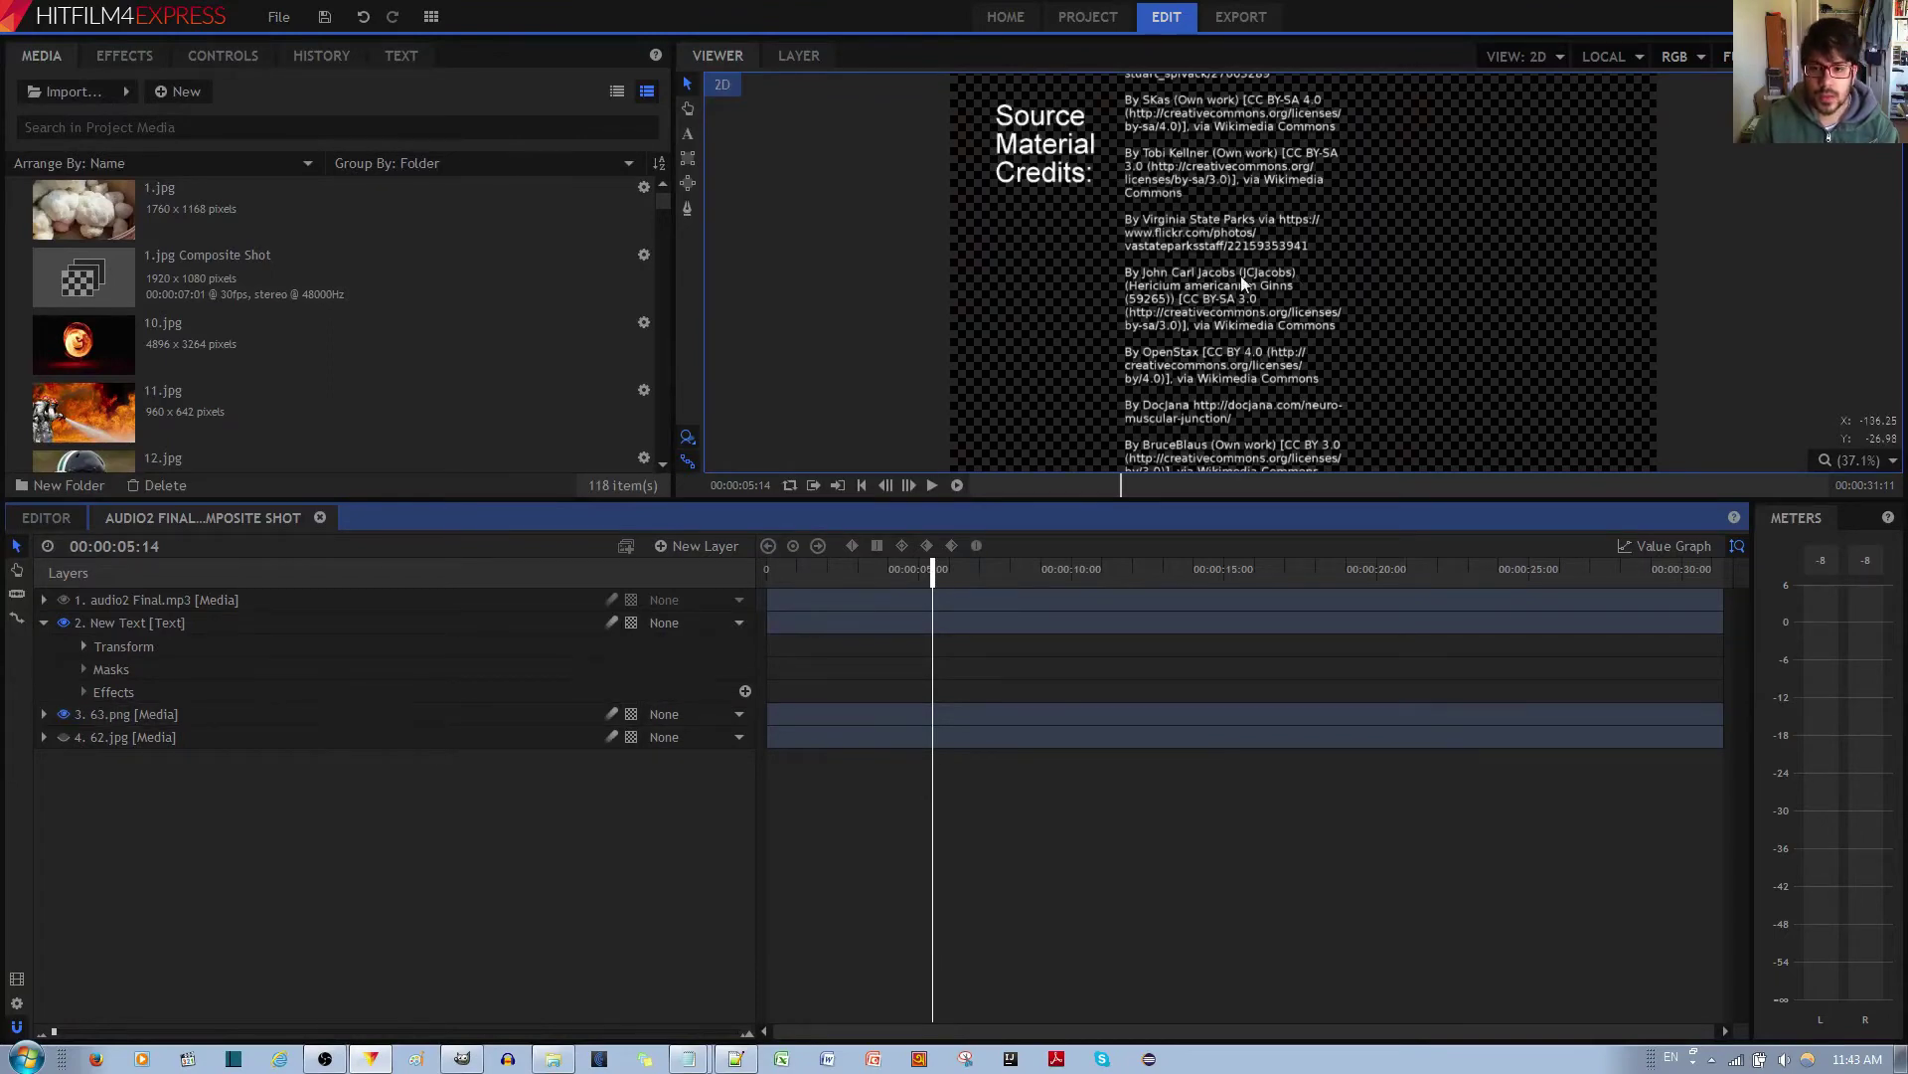
{"action": "left_click", "coordinate": [63, 737]}
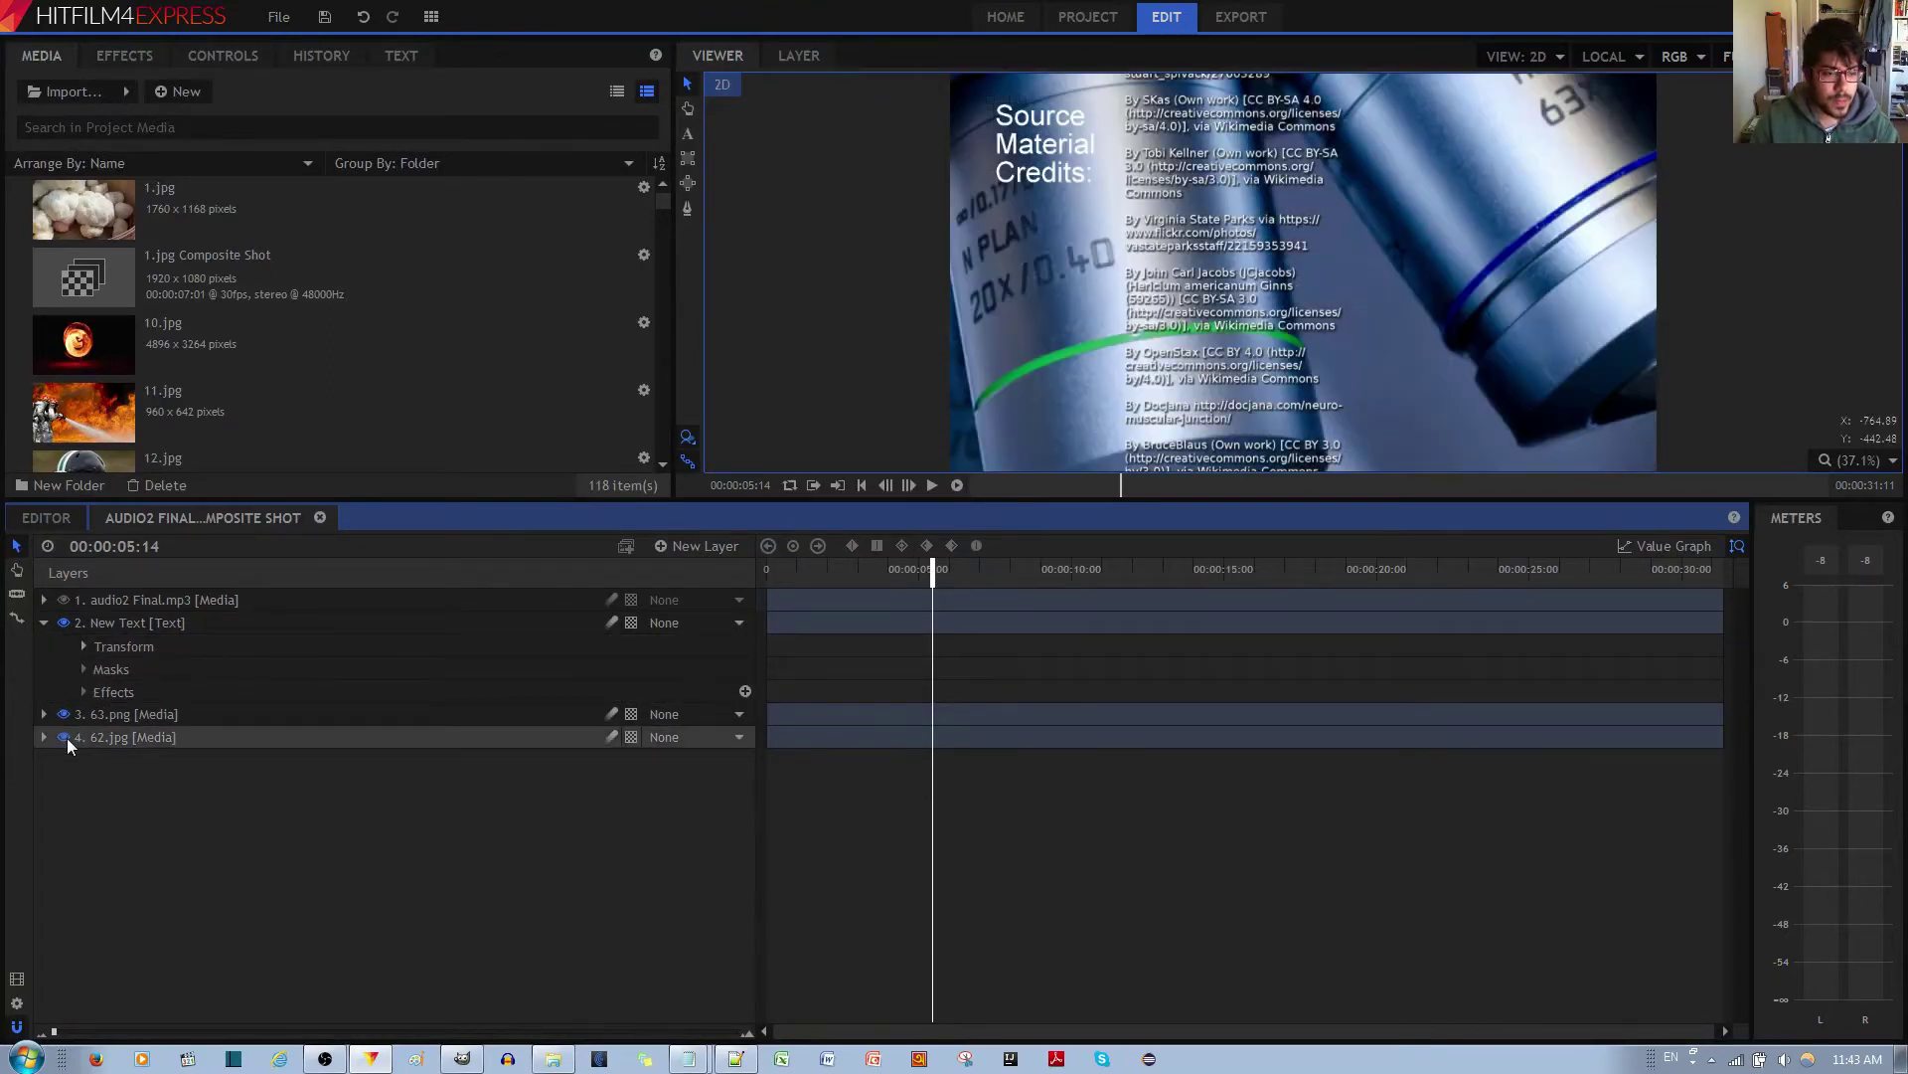
{"action": "scroll", "coordinate": [1241, 276], "scroll_direction": "up", "scroll_amount": 4}
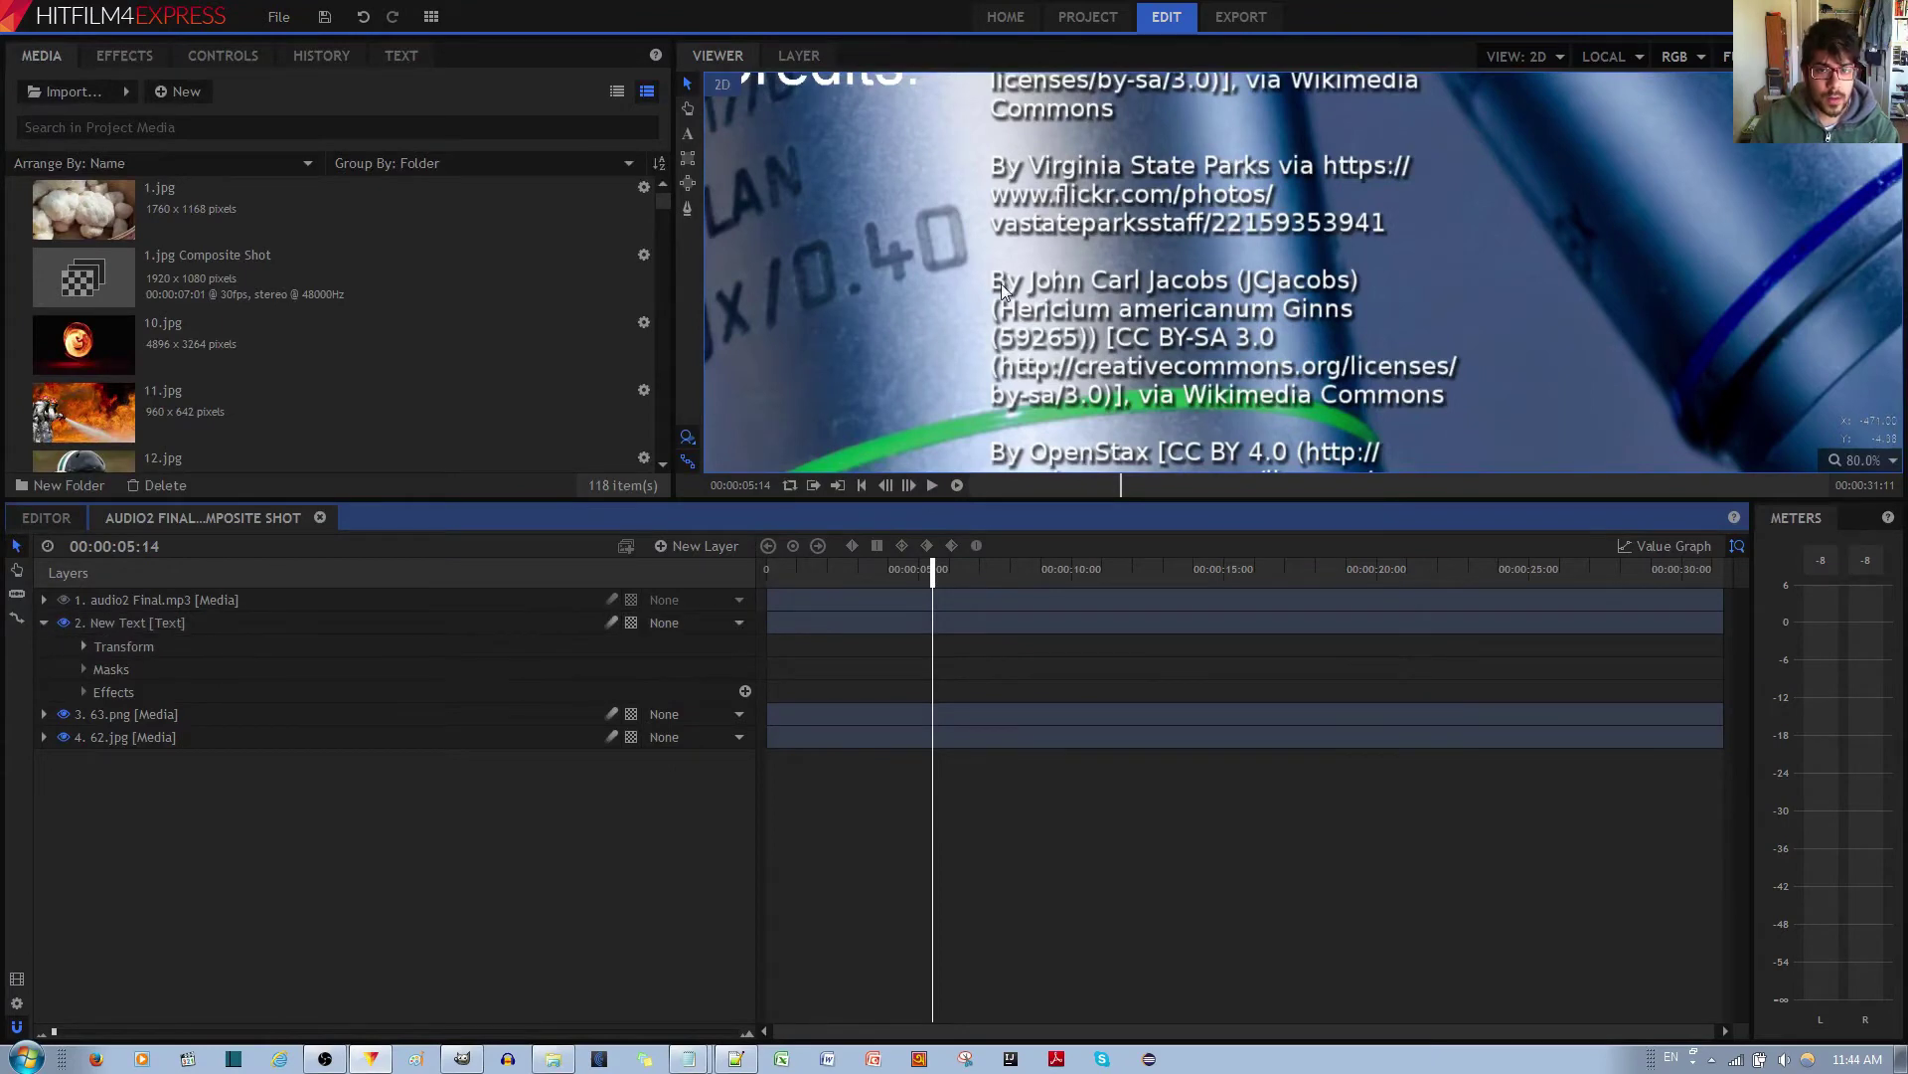
Step: Expand 63.png's Transform keyframes and scrub through the opening opacity fade-in
{"action": "left_click", "coordinate": [43, 714]}
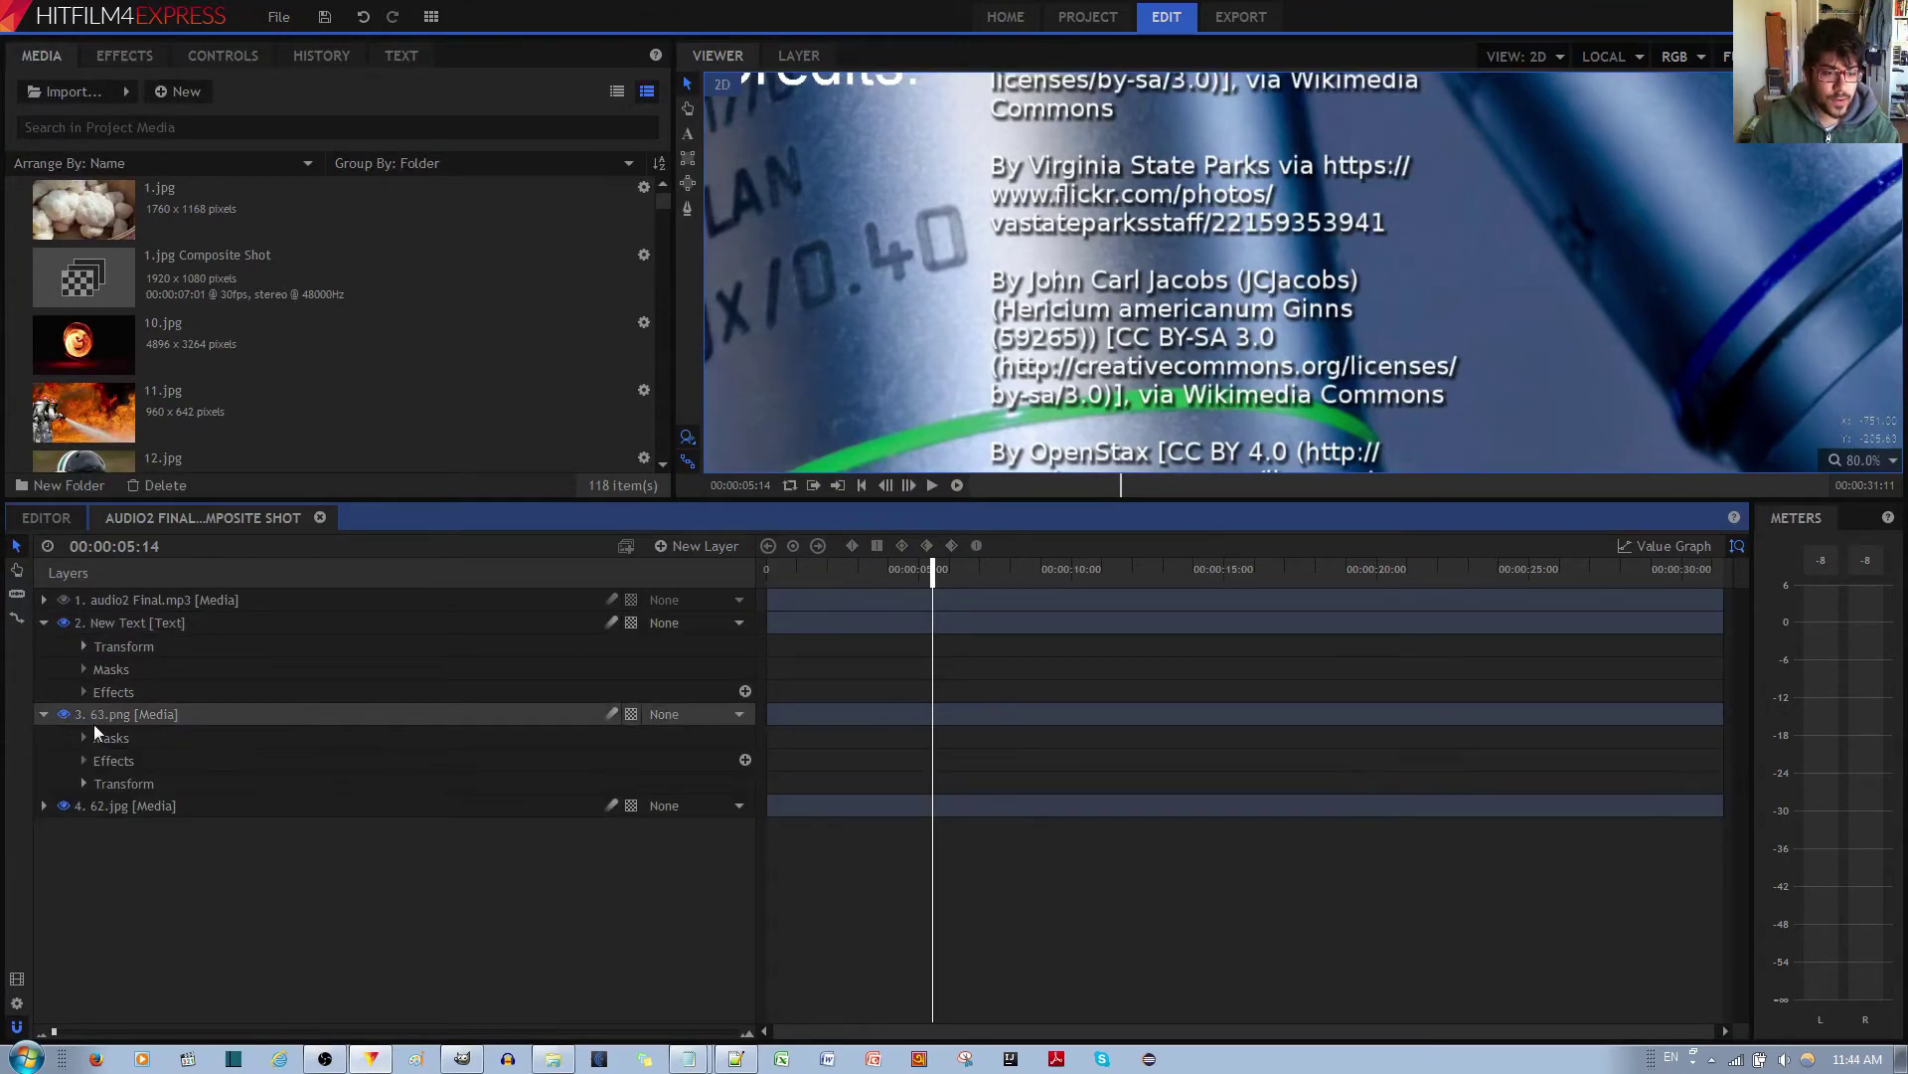
{"action": "left_click", "coordinate": [94, 723]}
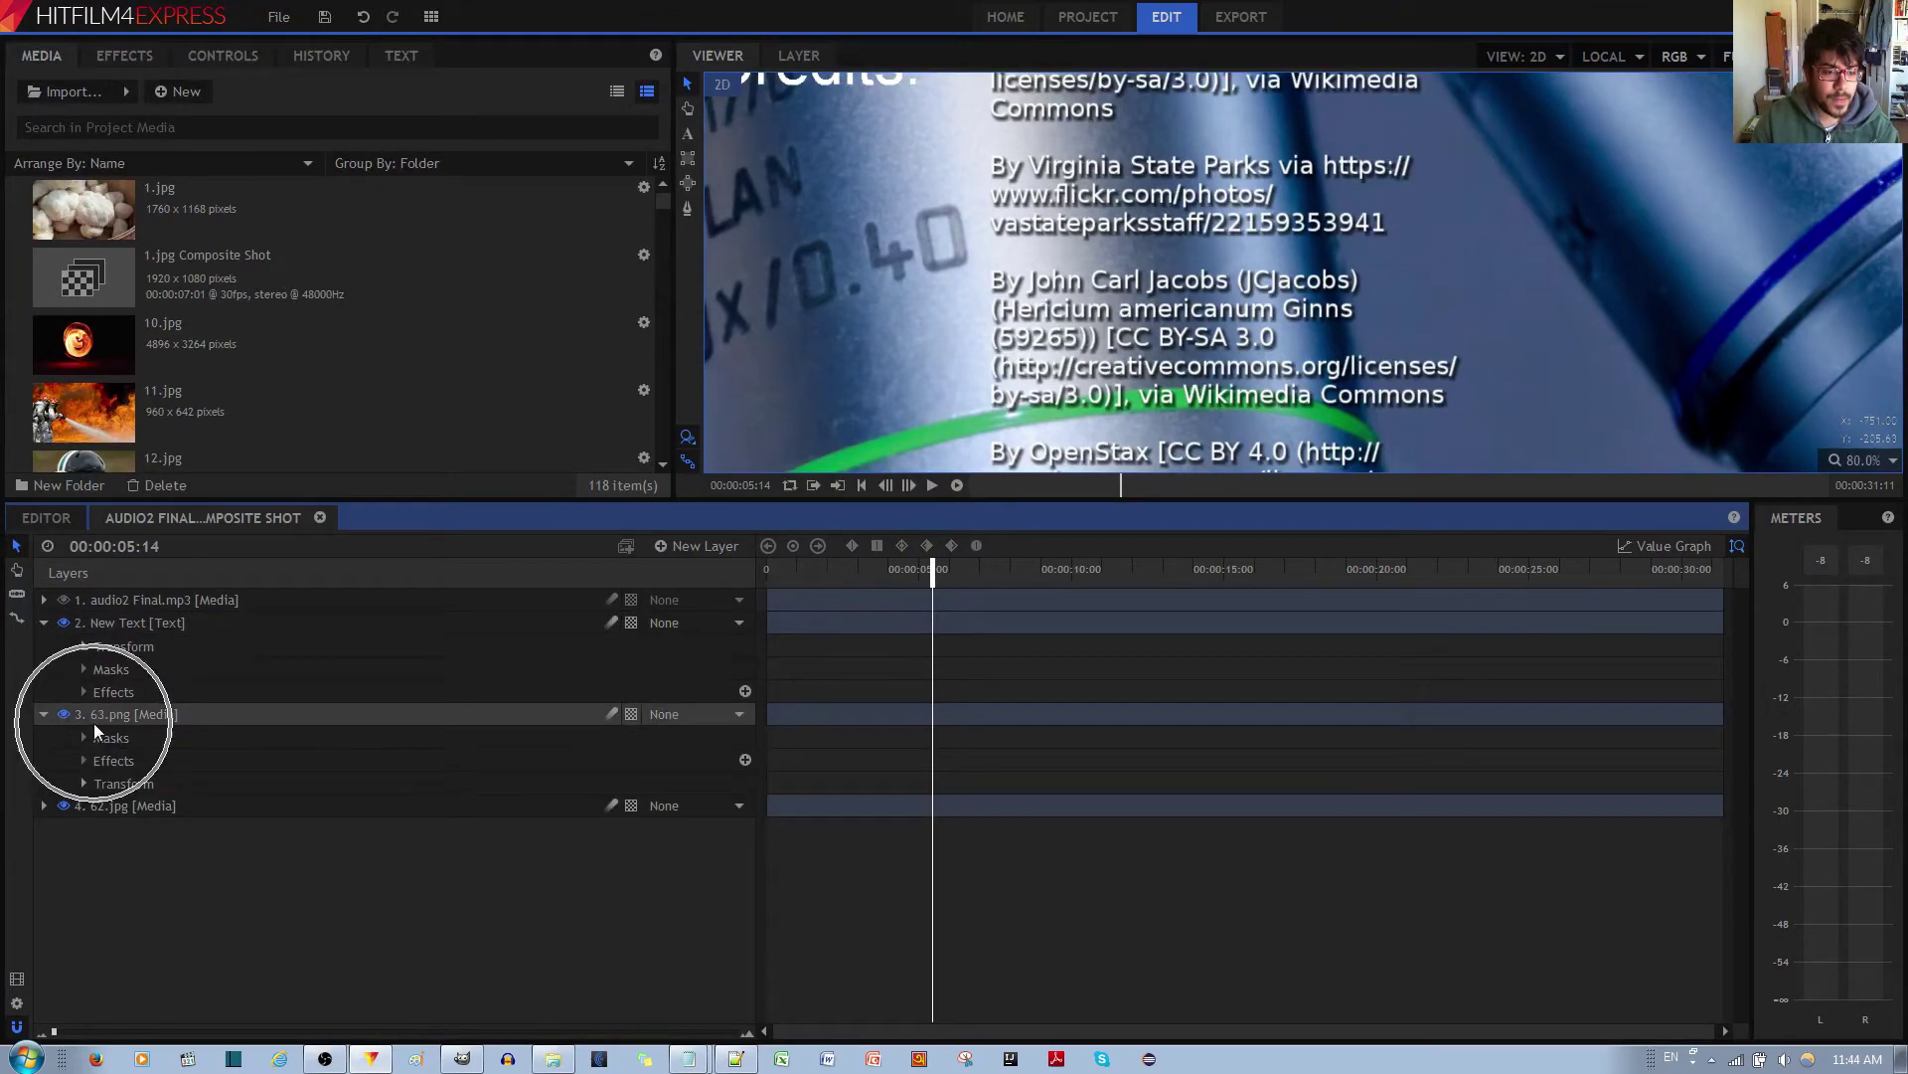
{"action": "left_click", "coordinate": [83, 784]}
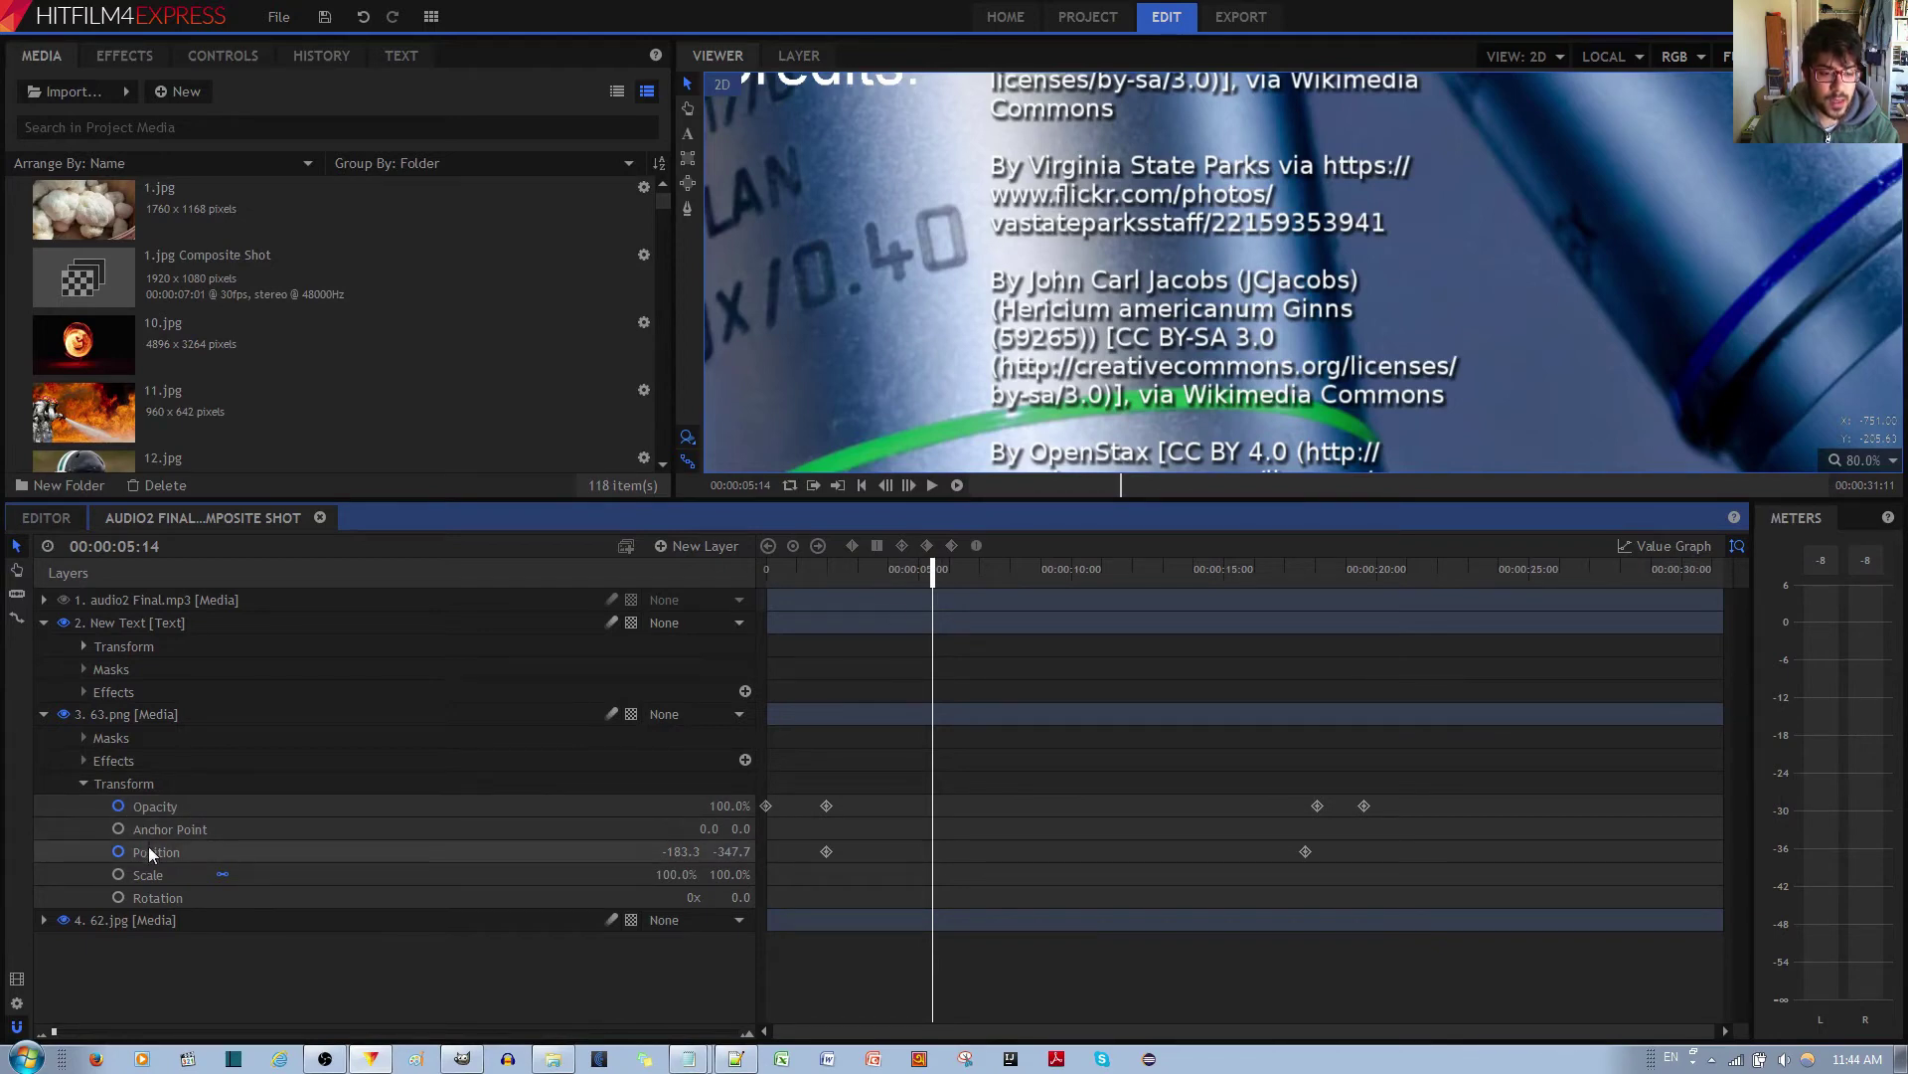
{"action": "left_click_drag", "start_coordinate": [932, 574], "coordinate": [767, 576]}
{"action": "scroll", "coordinate": [1155, 296], "scroll_direction": "down", "scroll_amount": 2}
{"action": "scroll", "coordinate": [1155, 288], "scroll_direction": "down", "scroll_amount": 3}
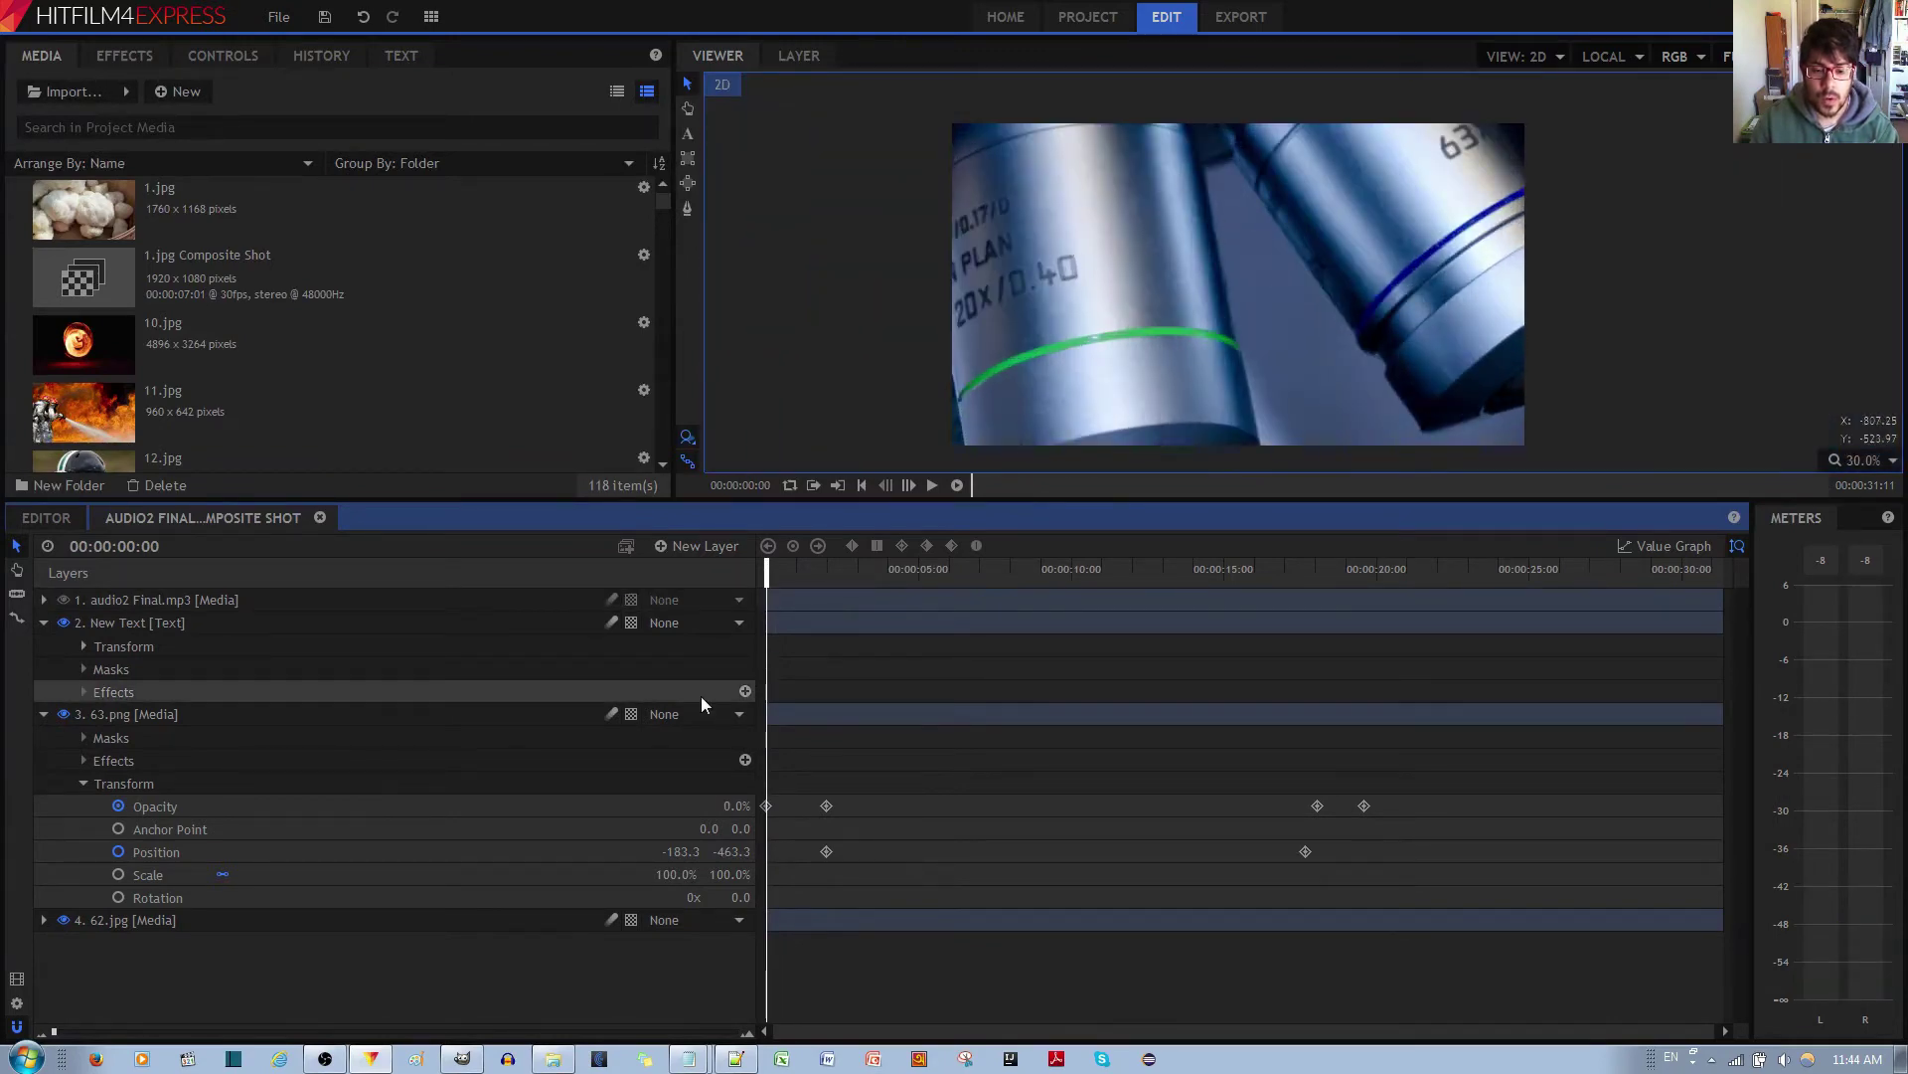
{"action": "left_click_drag", "start_coordinate": [767, 580], "coordinate": [834, 583]}
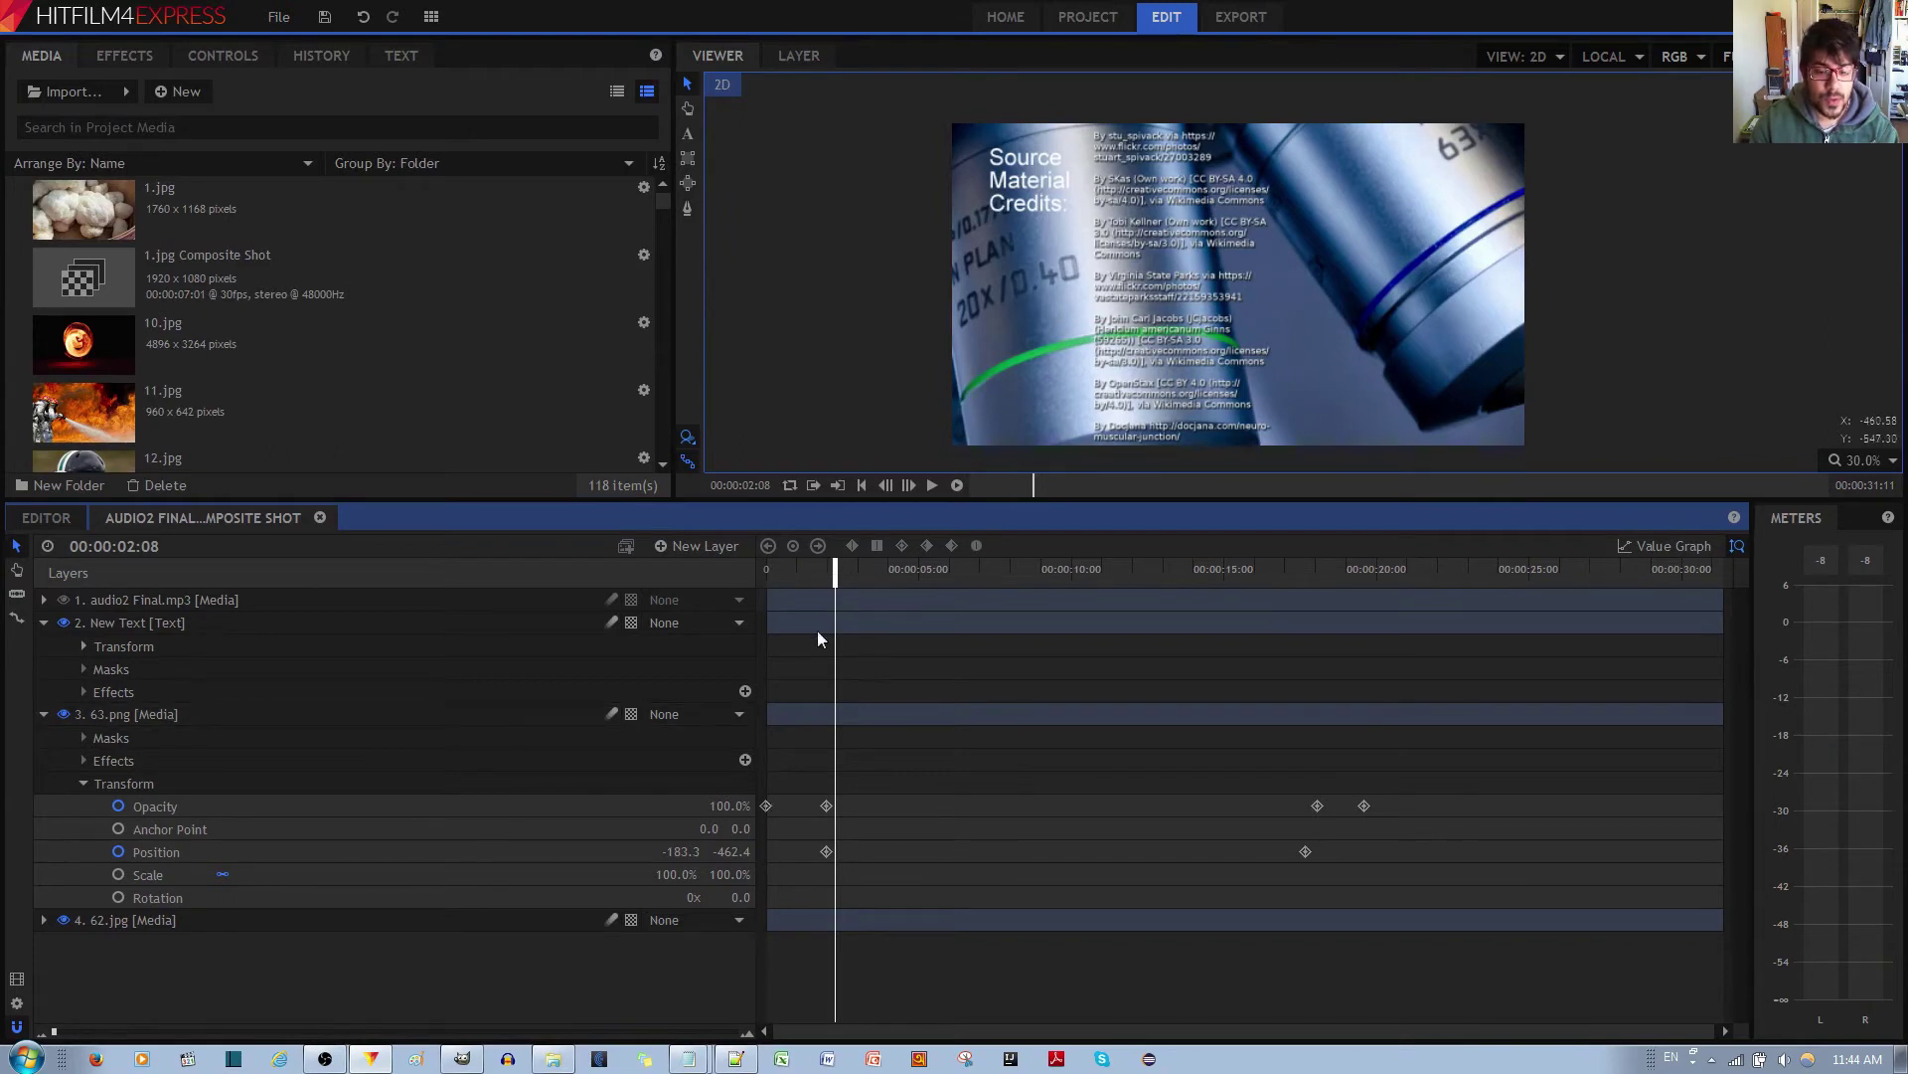
{"action": "mouse_move", "coordinate": [834, 572]}
{"action": "left_mouse_down"}
{"action": "mouse_move", "coordinate": [766, 575]}
{"action": "mouse_move", "coordinate": [829, 594]}
{"action": "left_mouse_up"}
{"action": "left_click", "coordinate": [771, 570]}
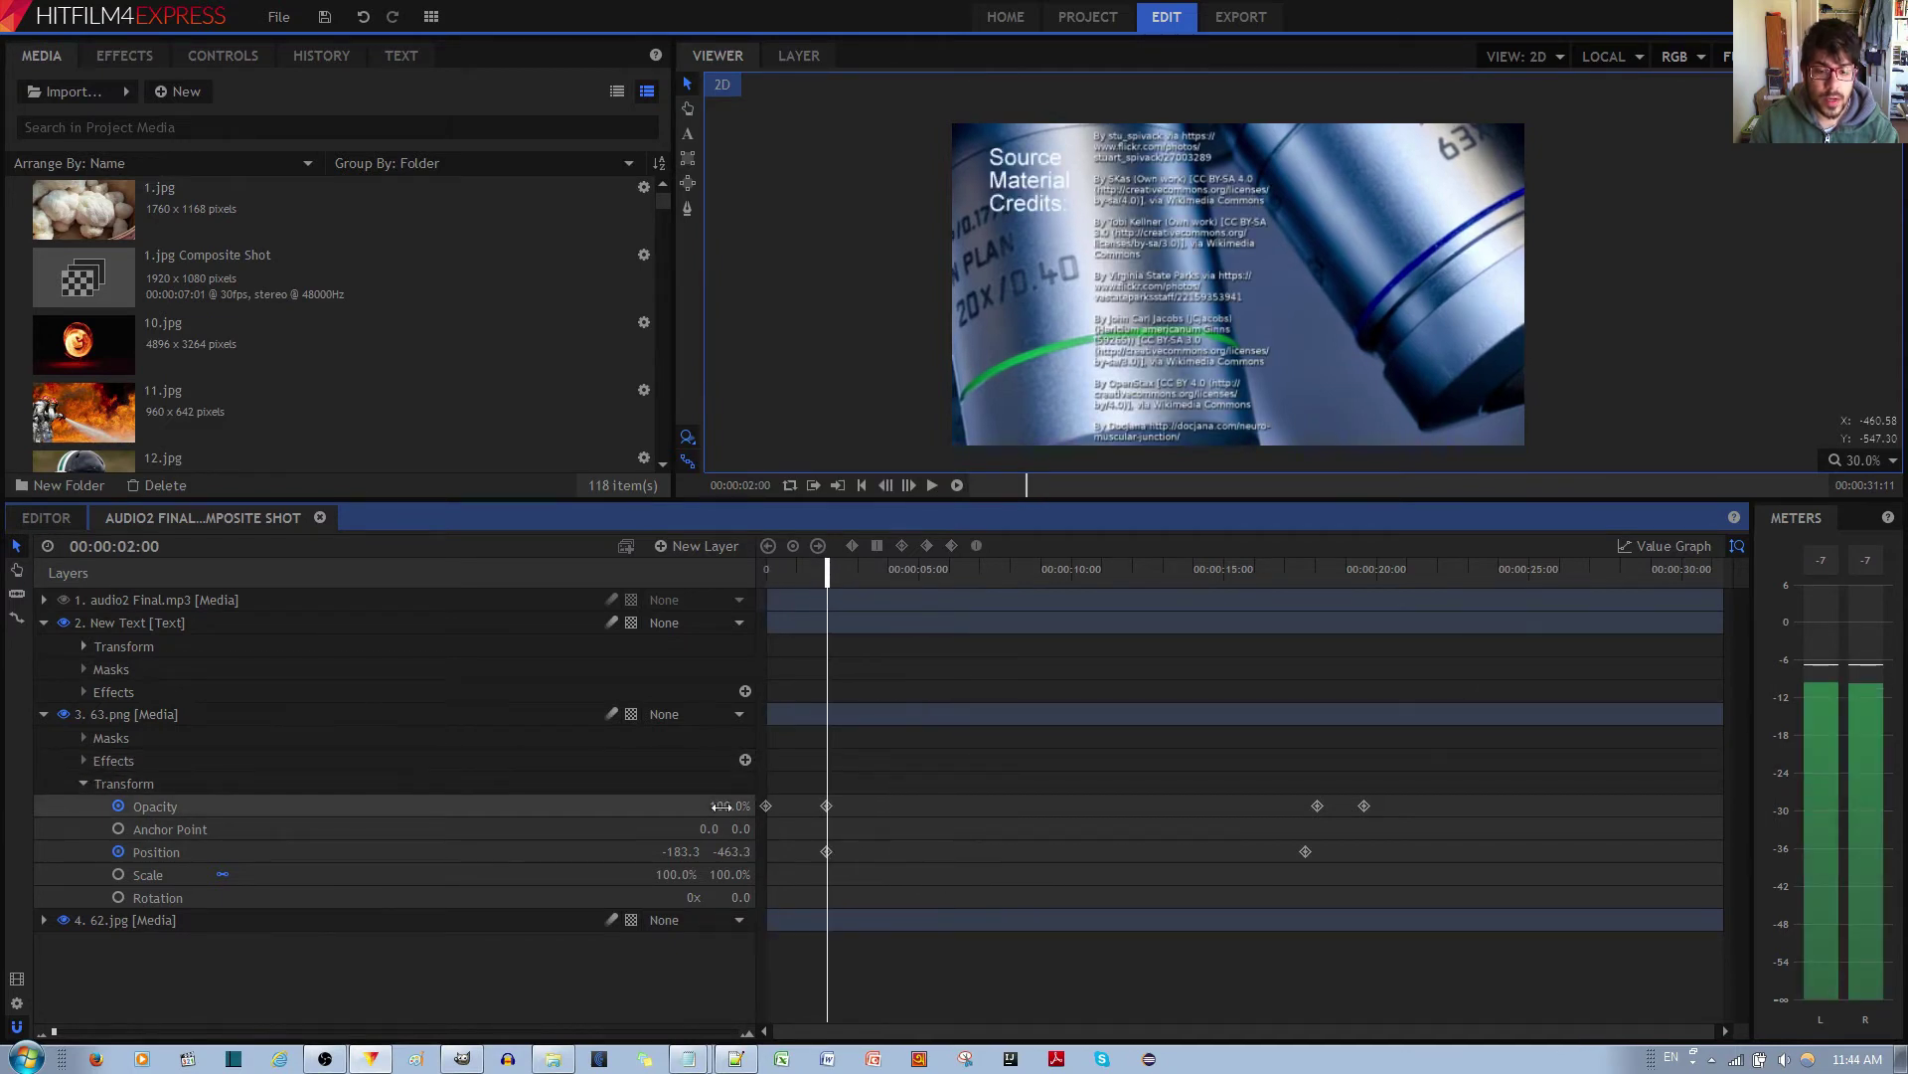
Step: Make the 2-second Opacity keyframe smooth and preview the fade-out ending at 00:00:19:19
{"action": "left_click", "coordinate": [826, 807]}
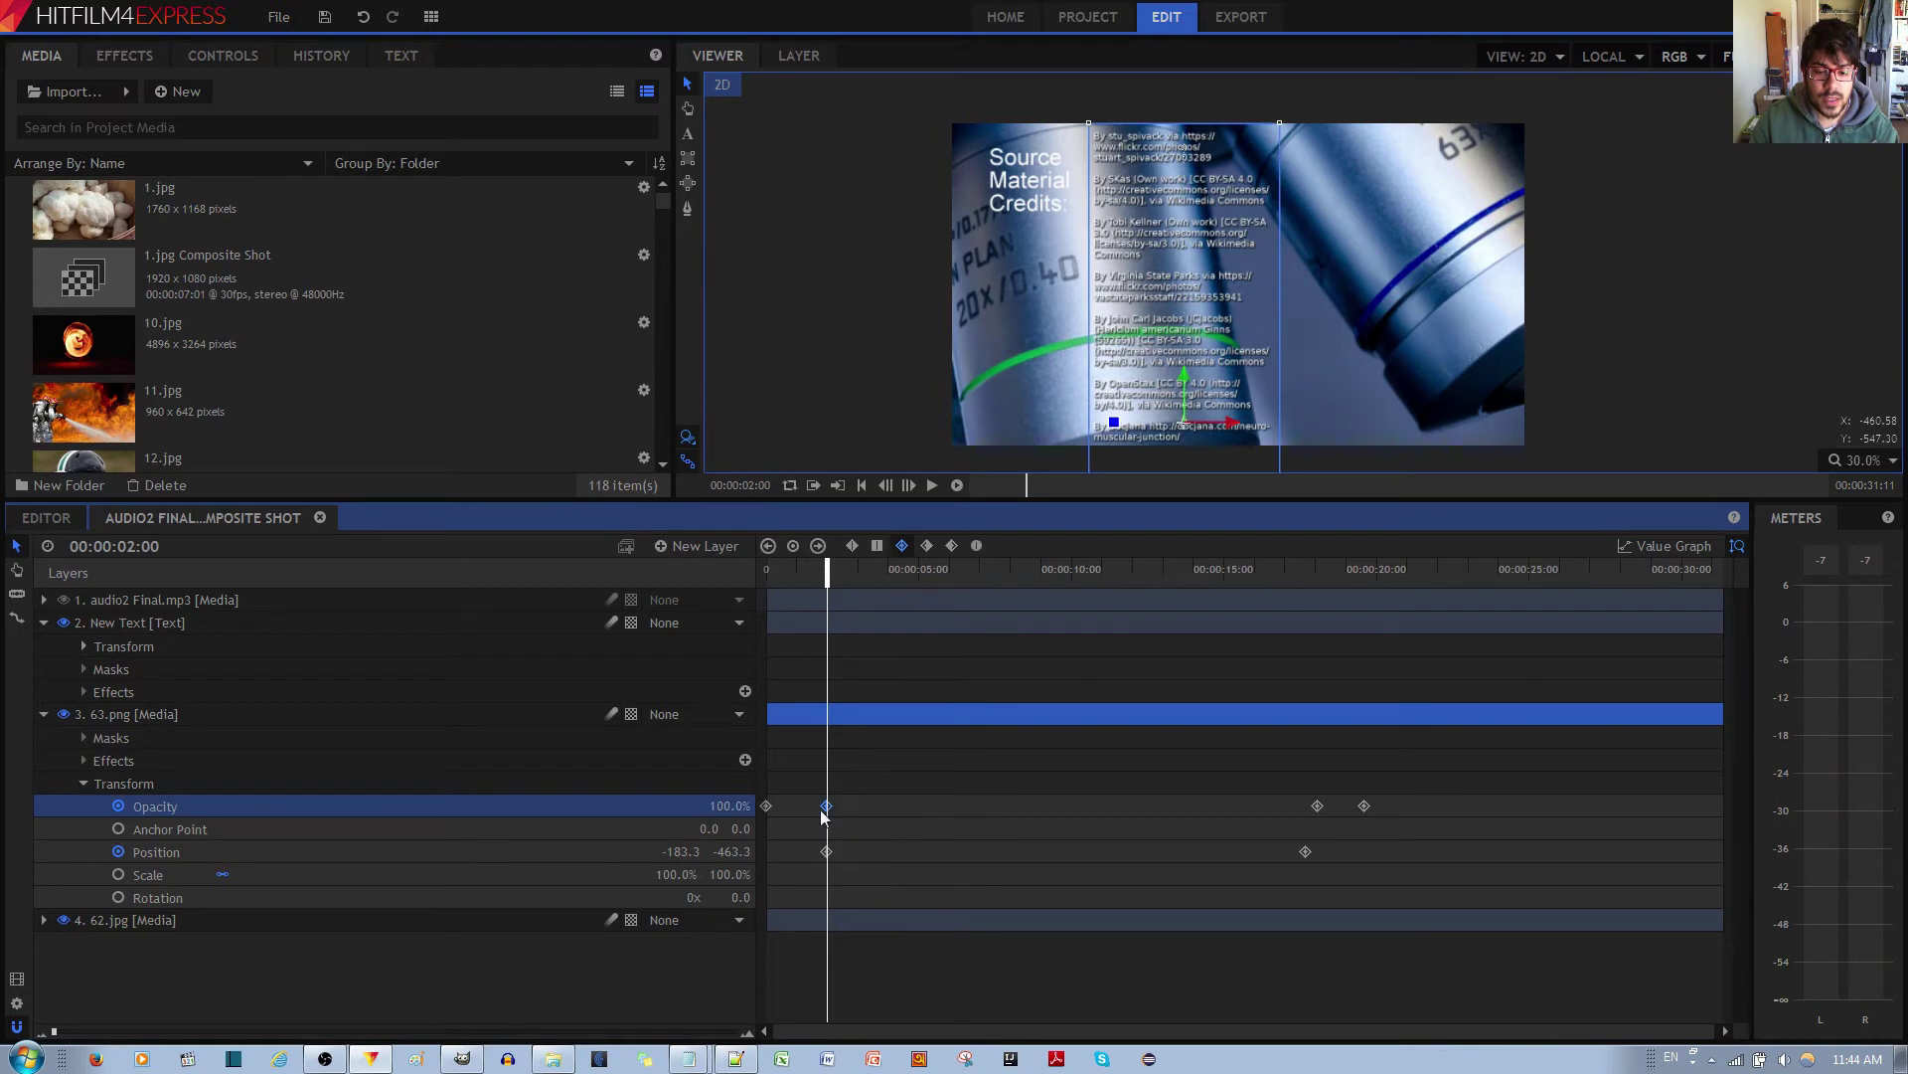
{"action": "left_click", "coordinate": [903, 547]}
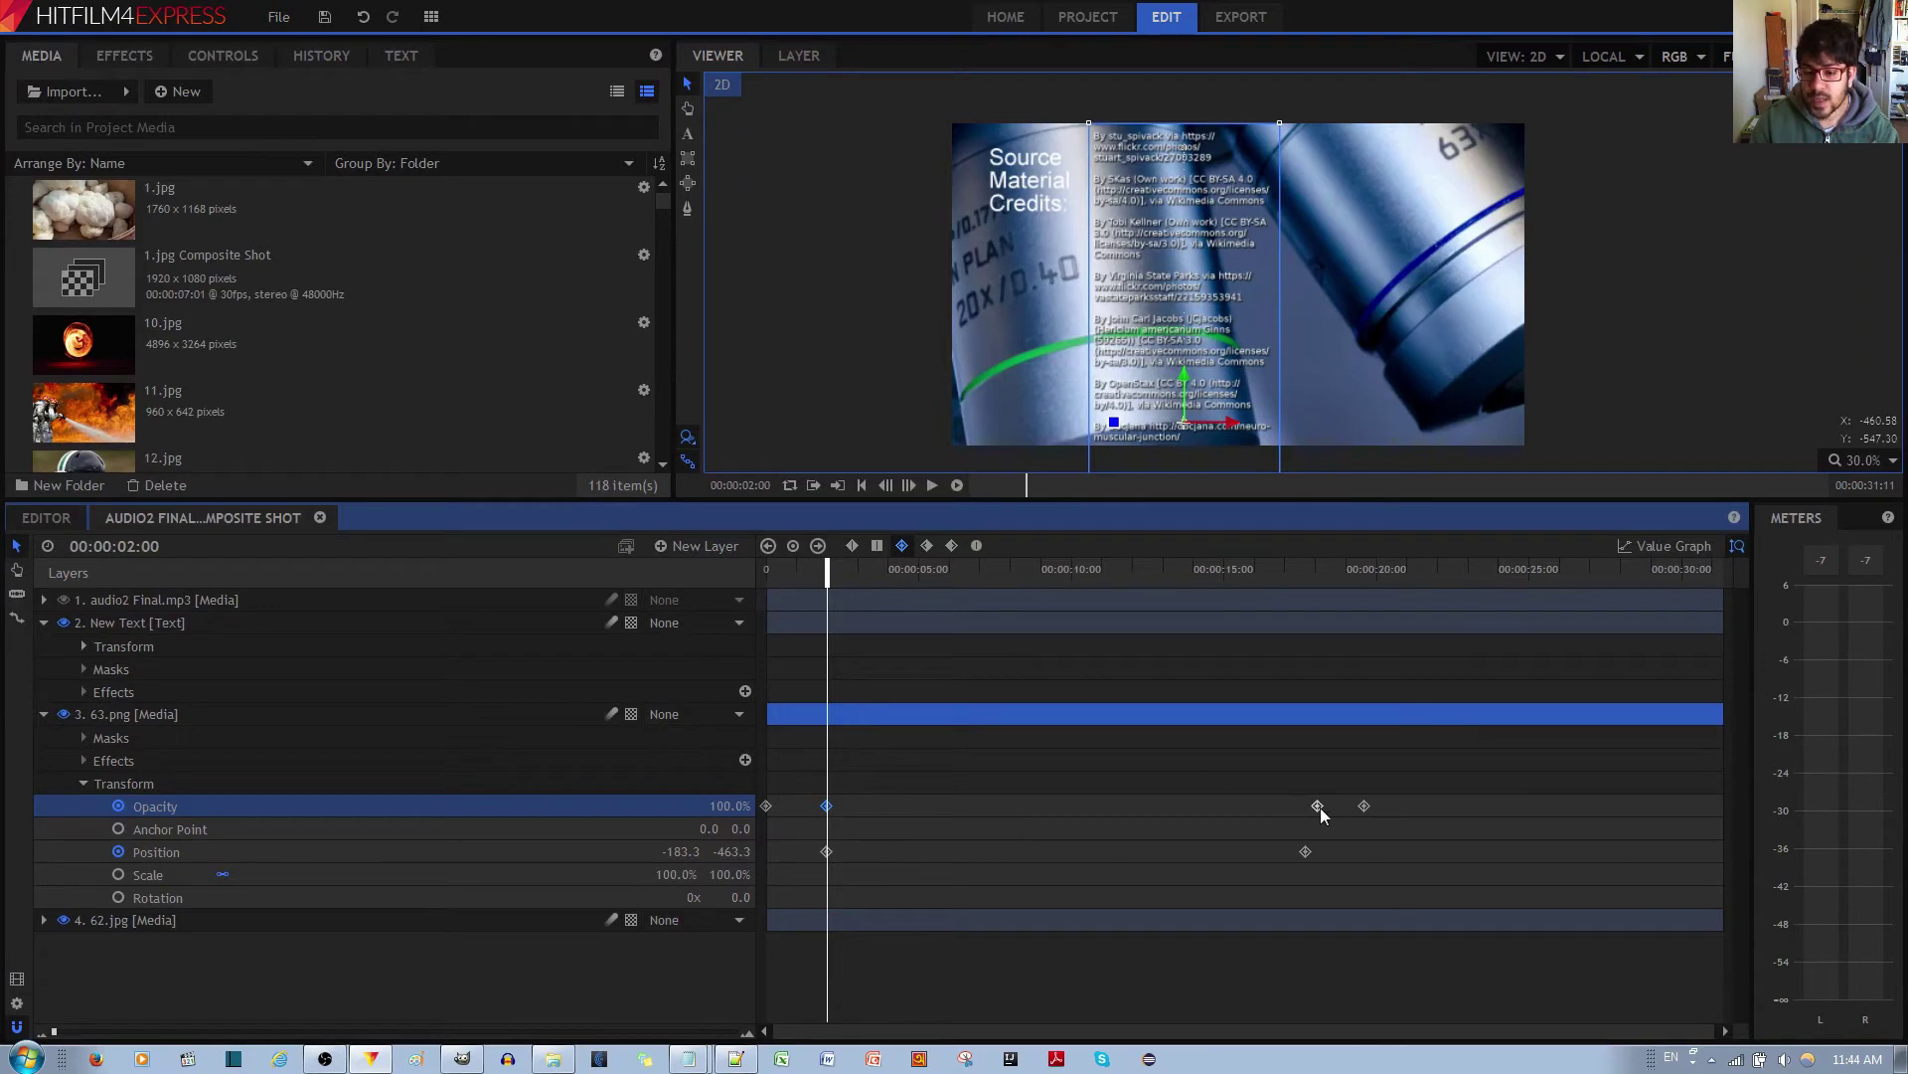
{"action": "left_click_drag", "start_coordinate": [829, 575], "coordinate": [1323, 675]}
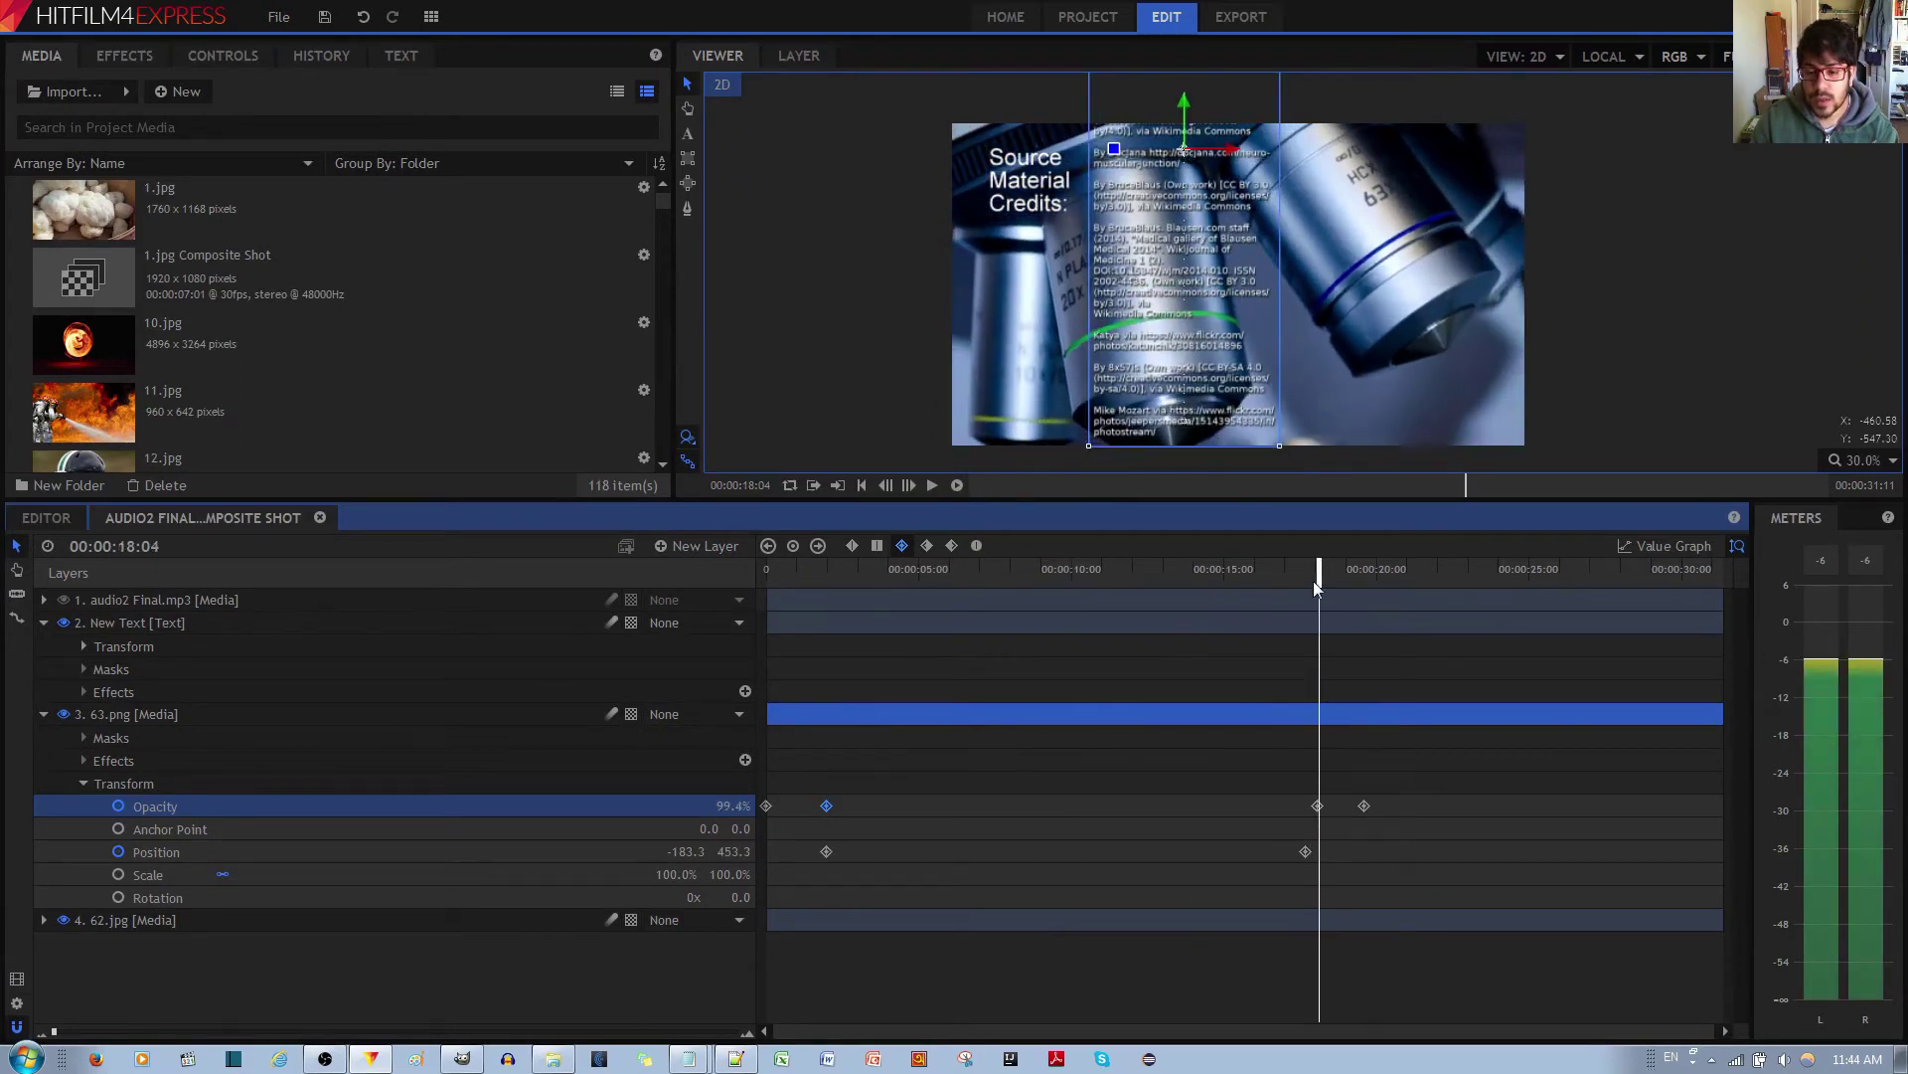
{"action": "left_click_drag", "start_coordinate": [1314, 587], "coordinate": [1365, 582]}
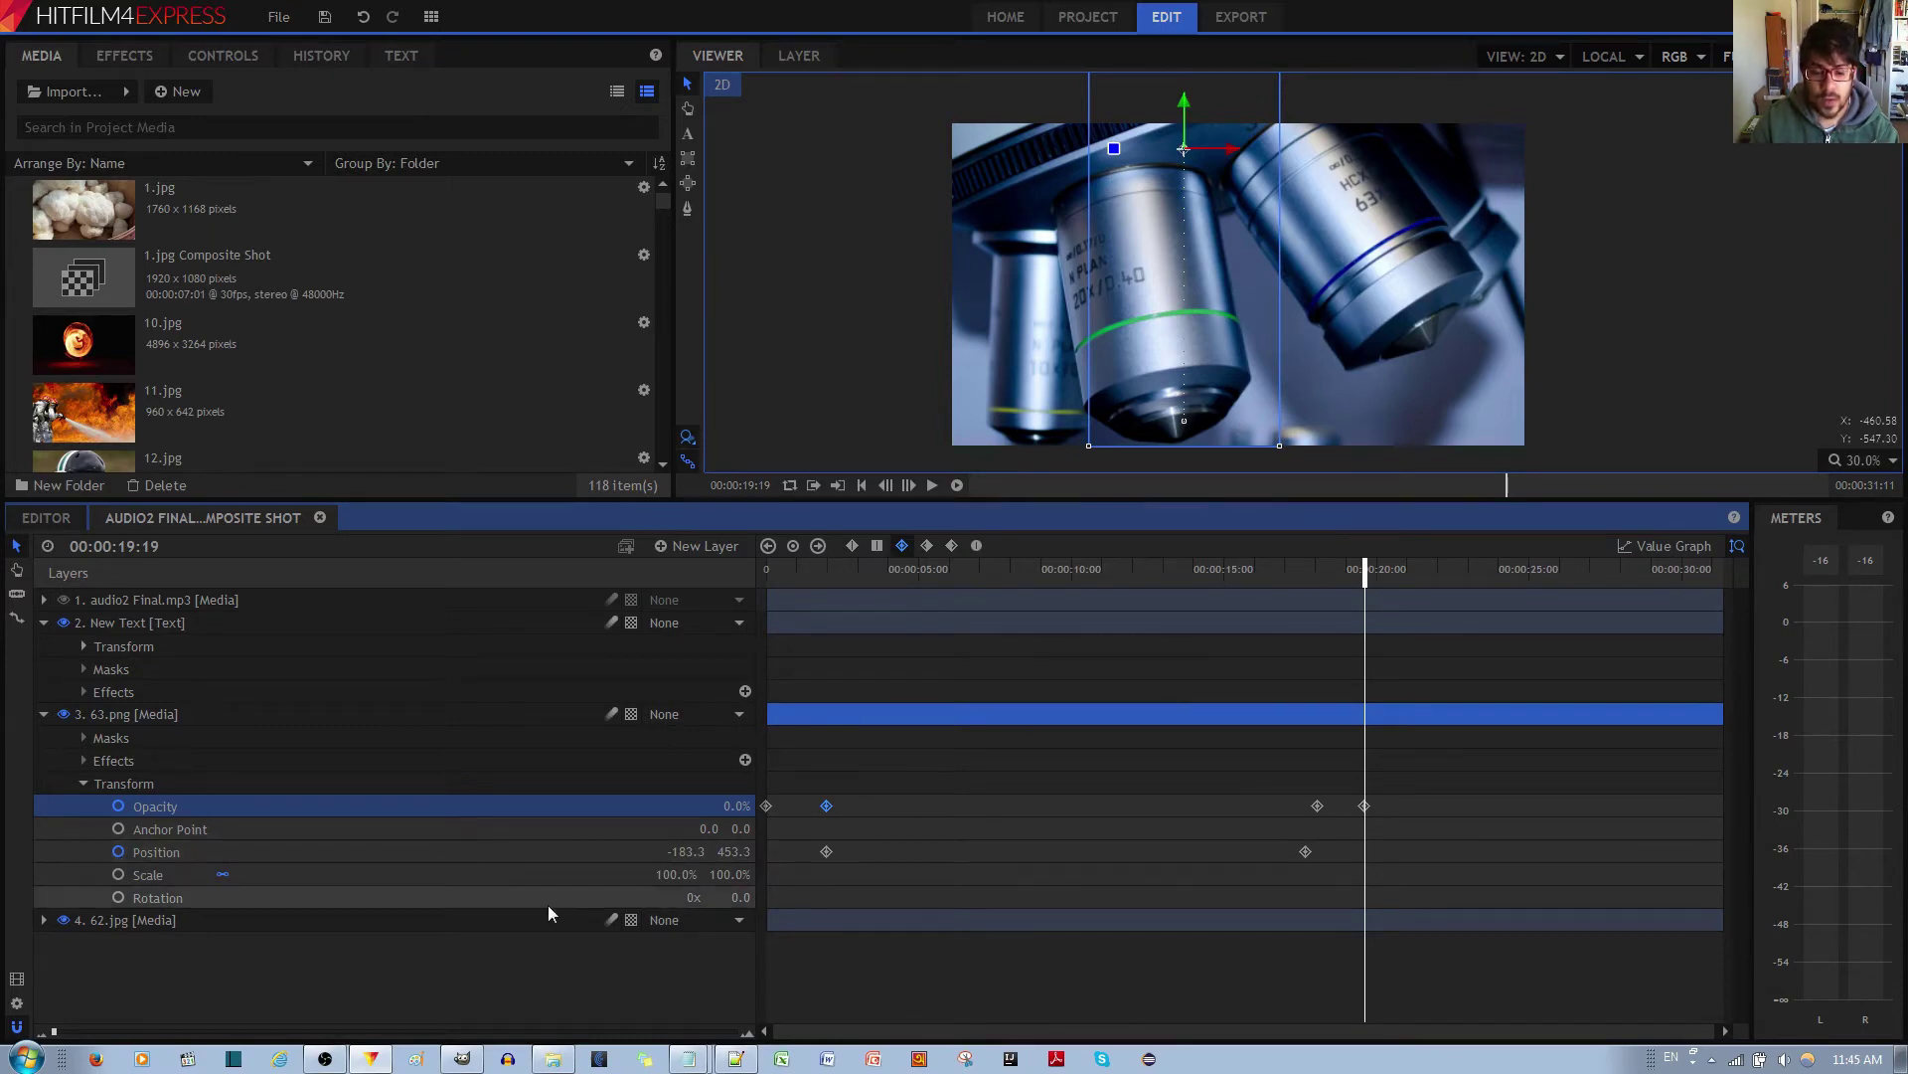
{"action": "left_click", "coordinate": [827, 851]}
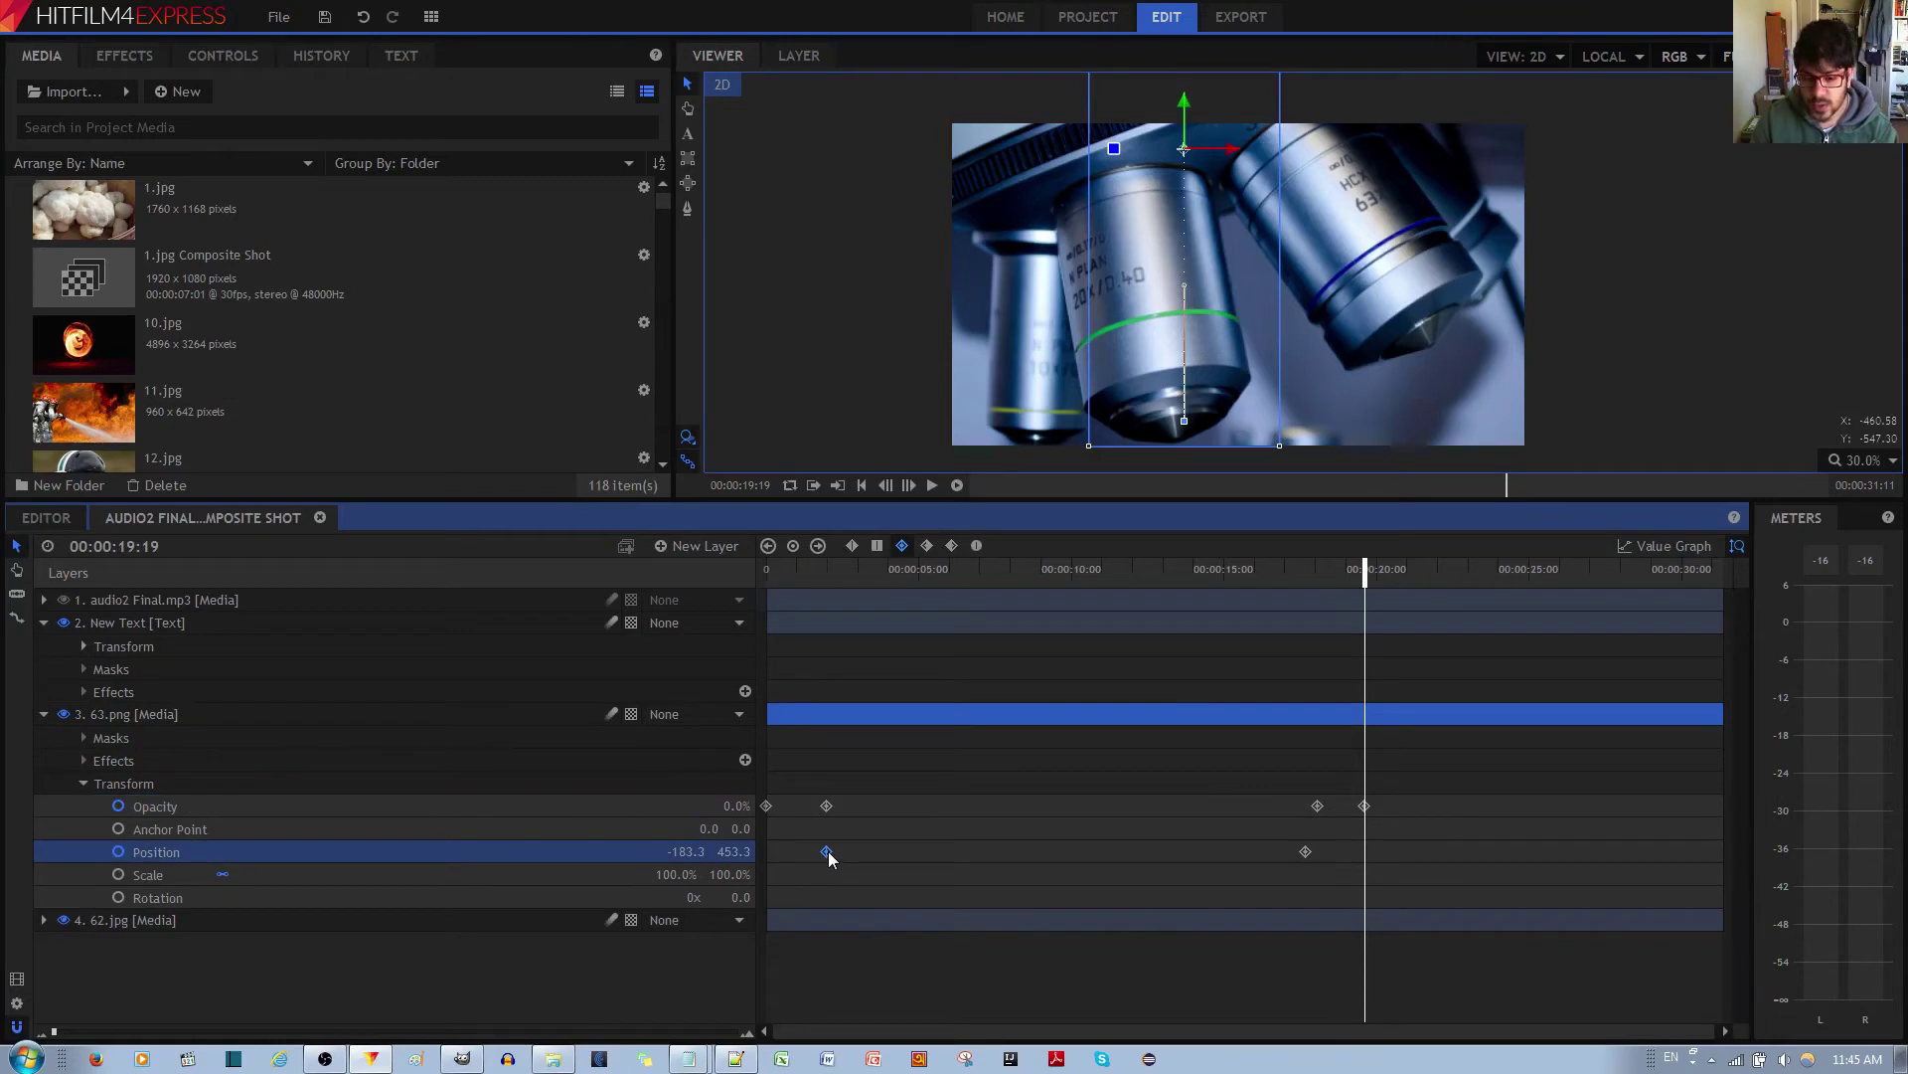
{"action": "key", "text": "Delete"}
{"action": "left_click", "coordinate": [1307, 852]}
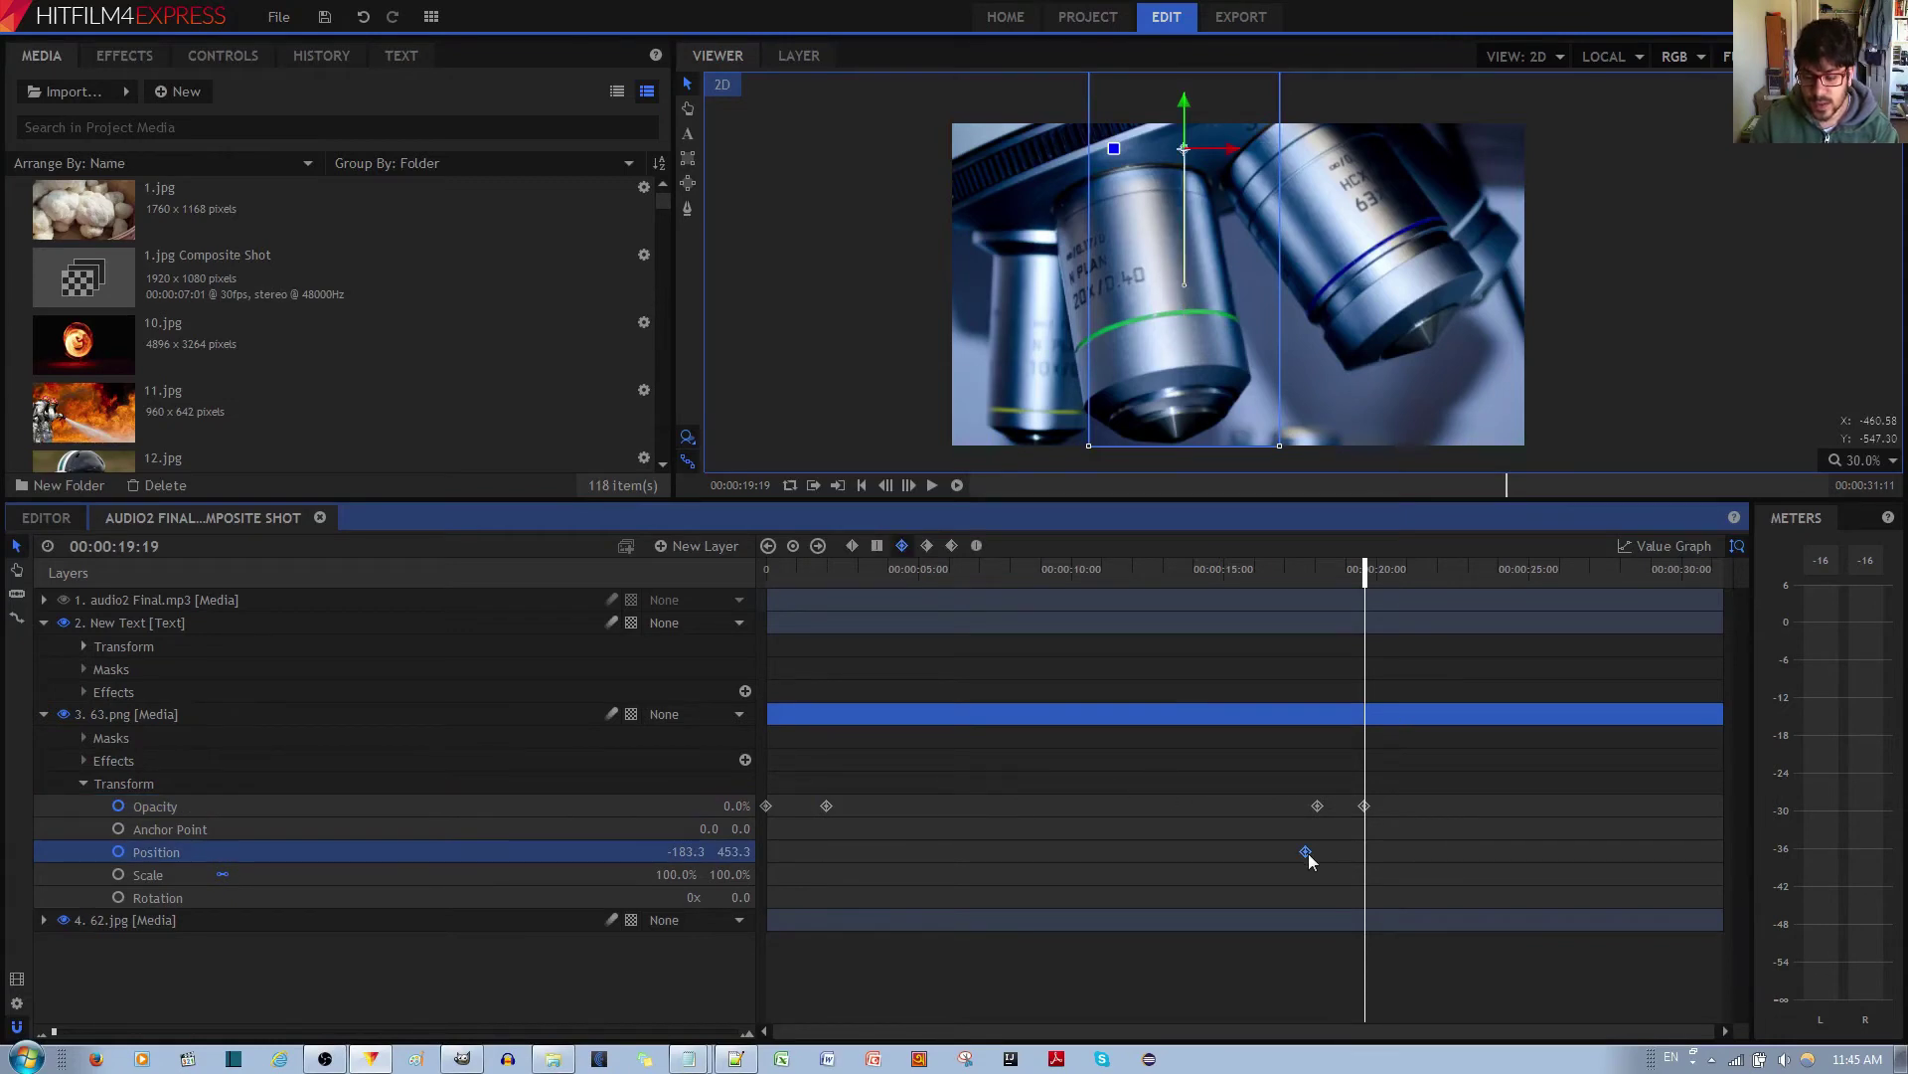
{"action": "key", "text": "Delete"}
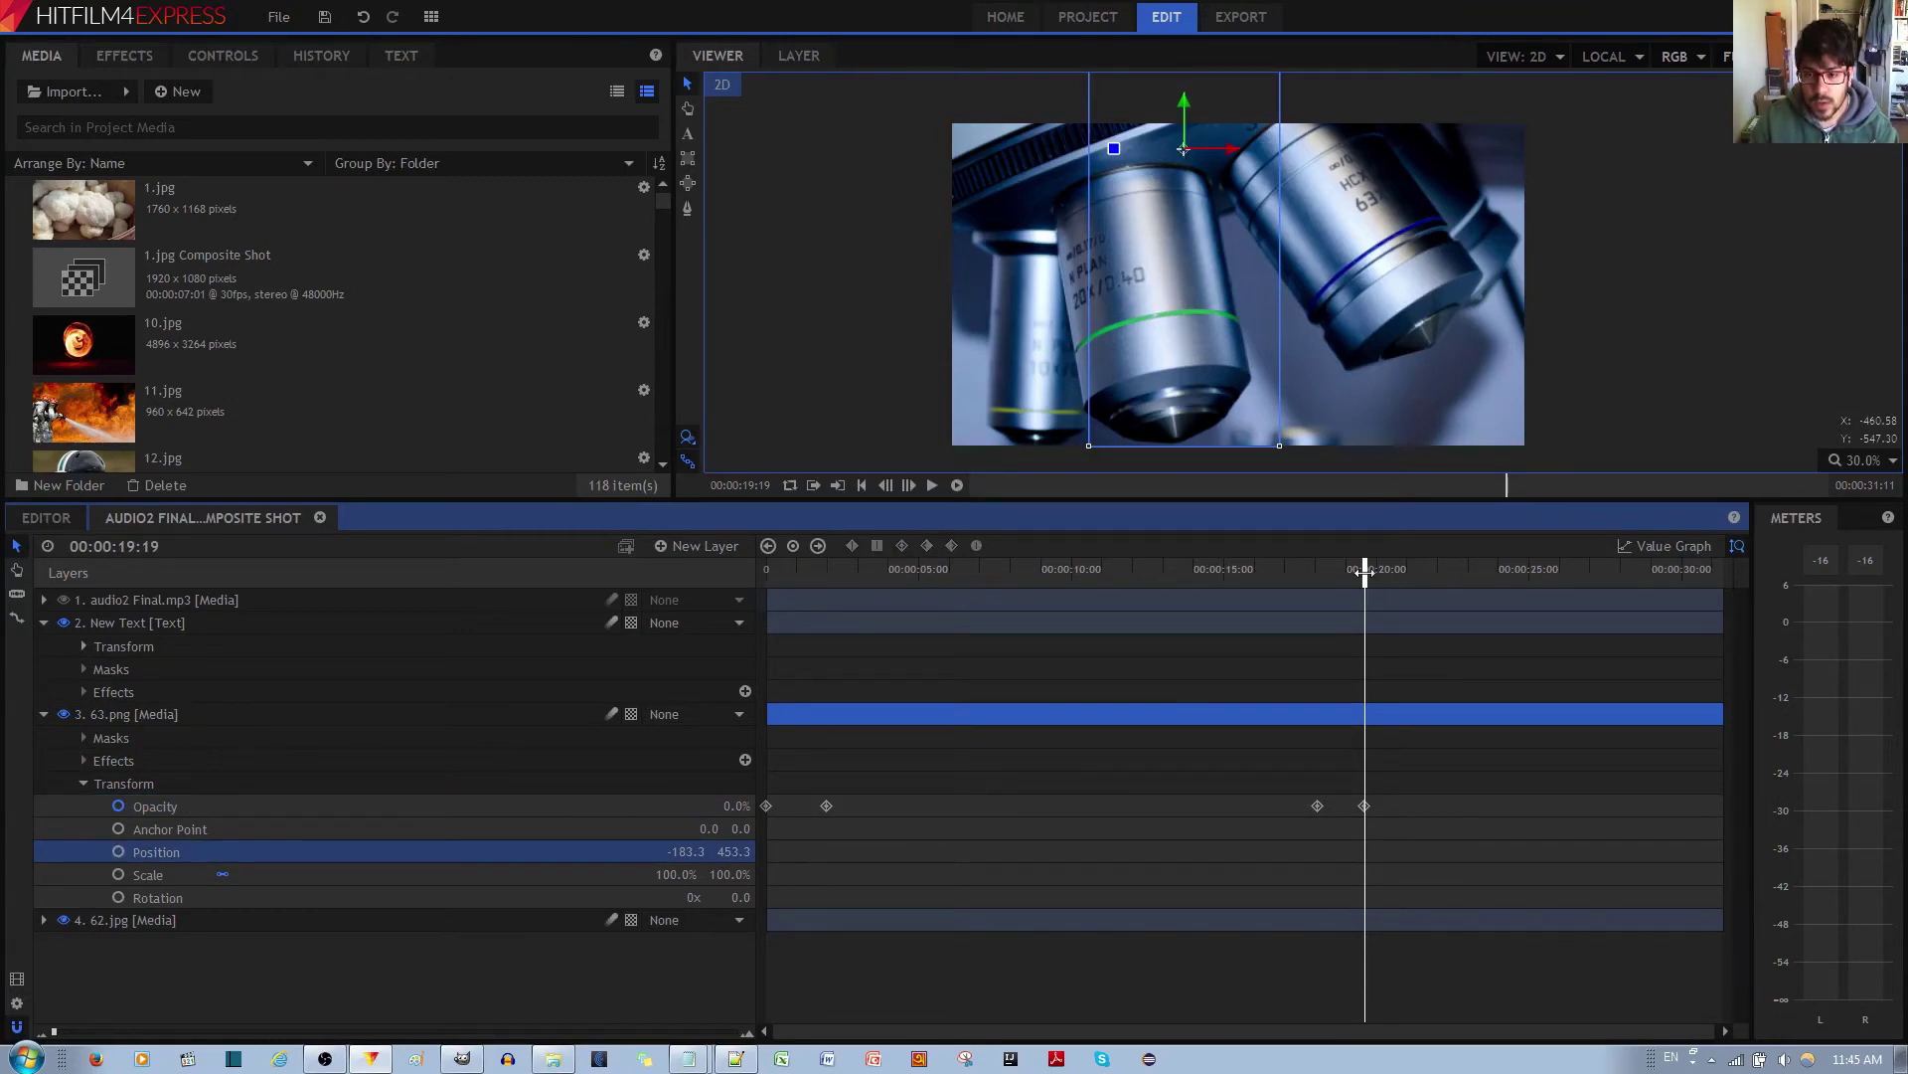
{"action": "left_click_drag", "start_coordinate": [1363, 571], "coordinate": [828, 726]}
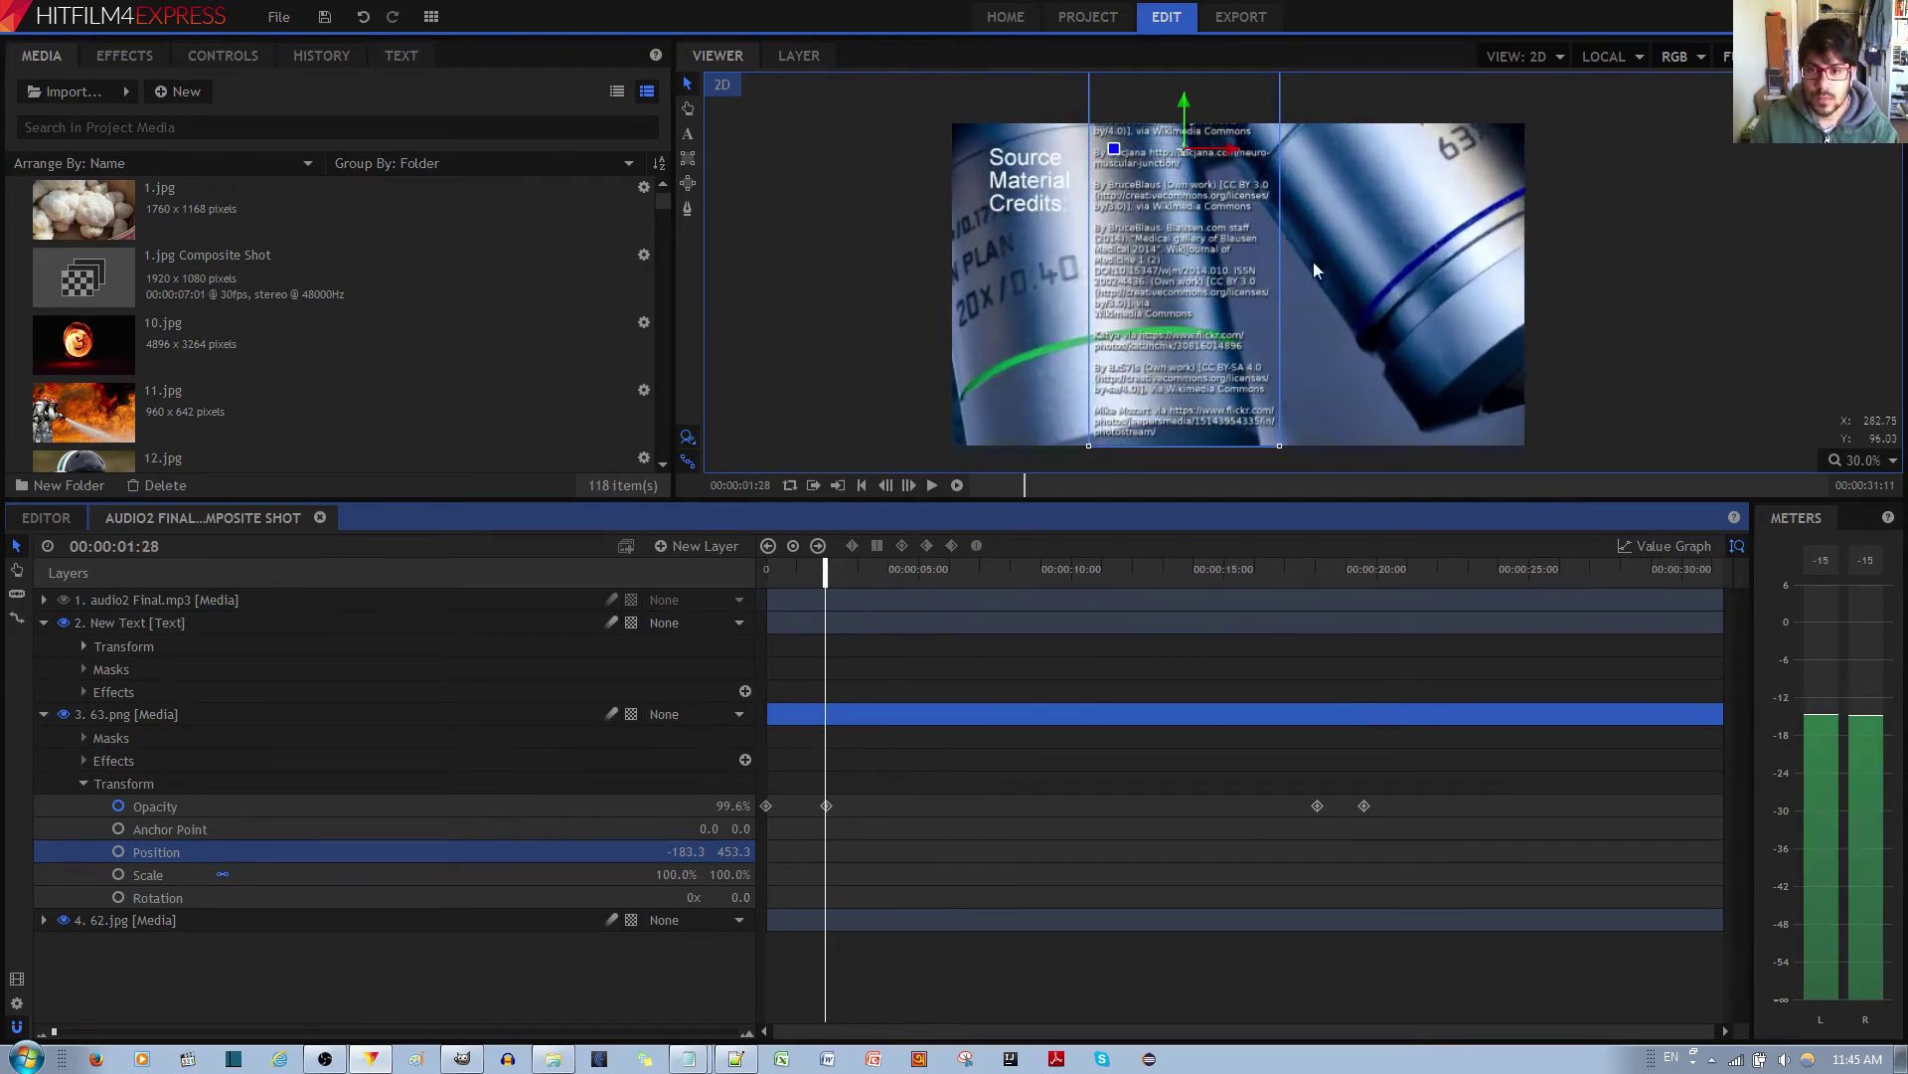
{"action": "left_click", "coordinate": [1738, 303]}
{"action": "scroll", "coordinate": [1312, 248], "scroll_direction": "down", "scroll_amount": 3}
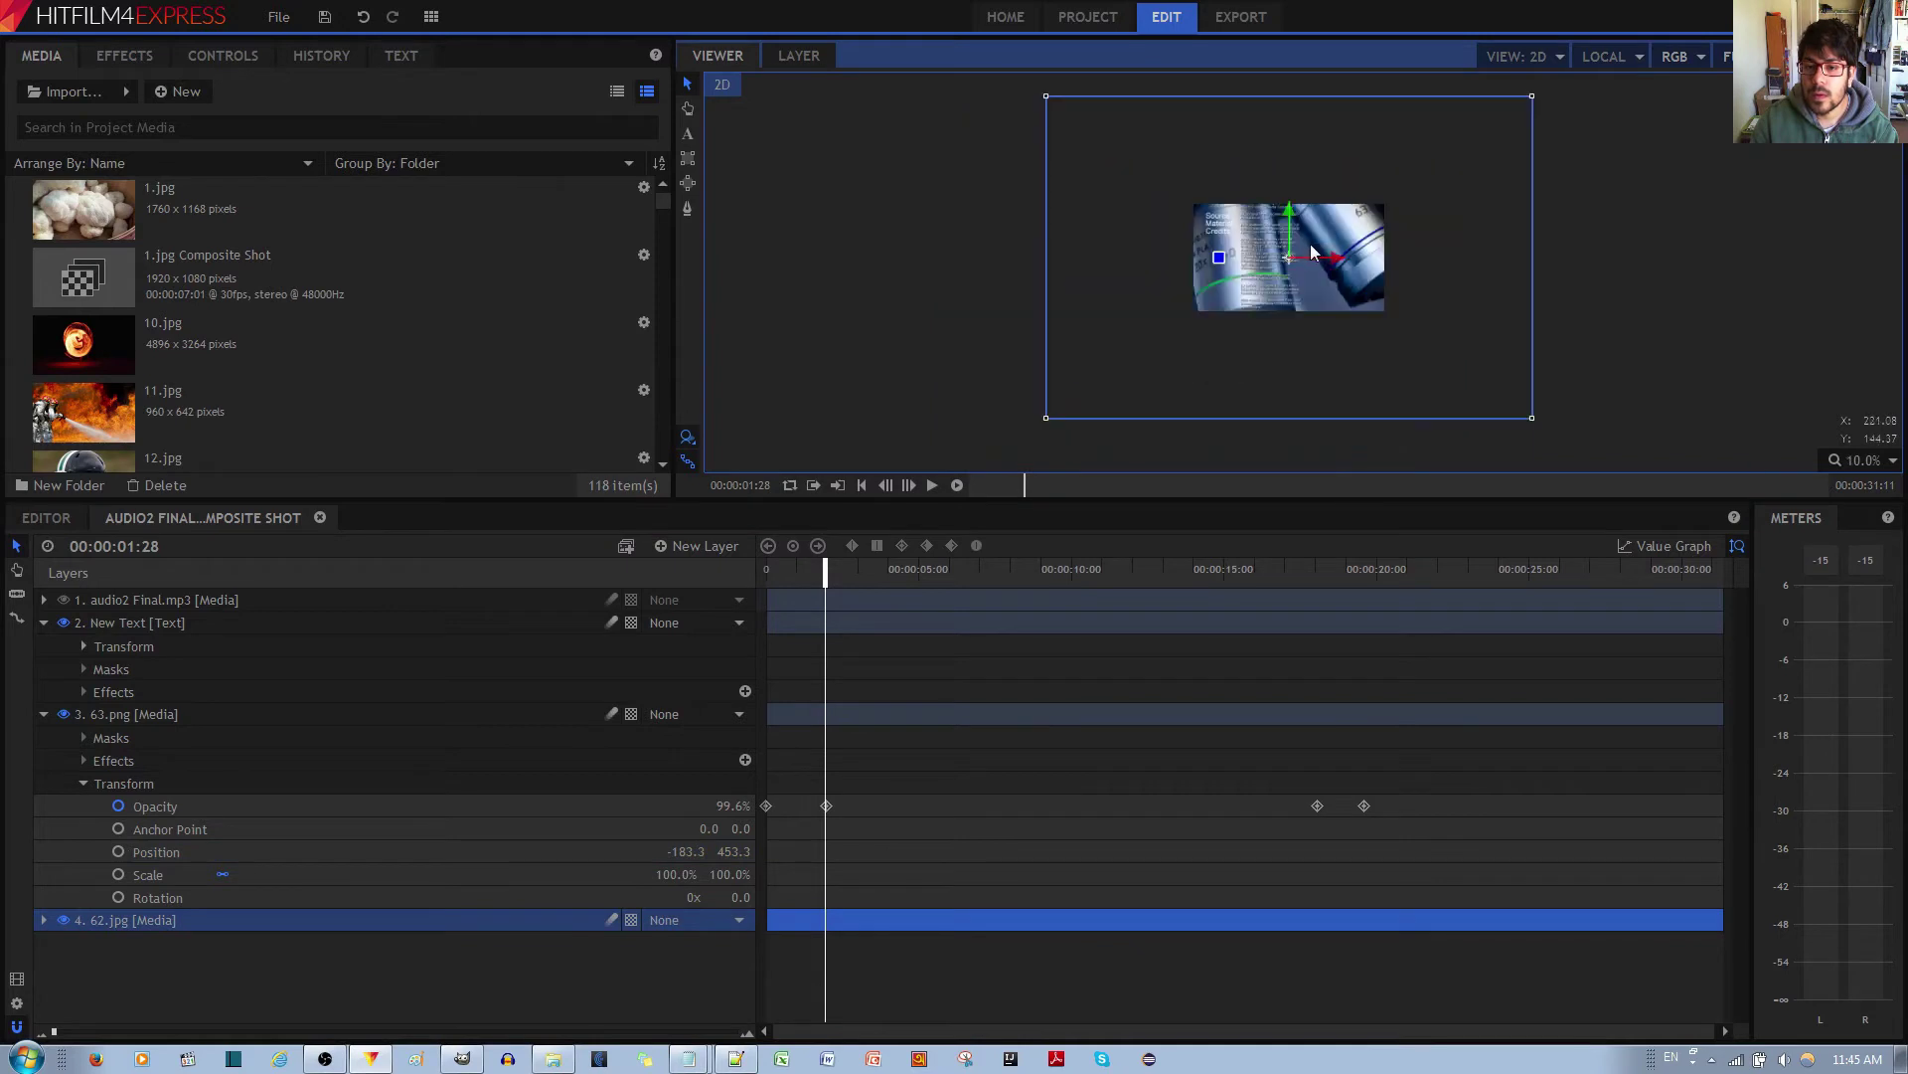
{"action": "scroll", "coordinate": [1310, 251], "scroll_direction": "up", "scroll_amount": 2}
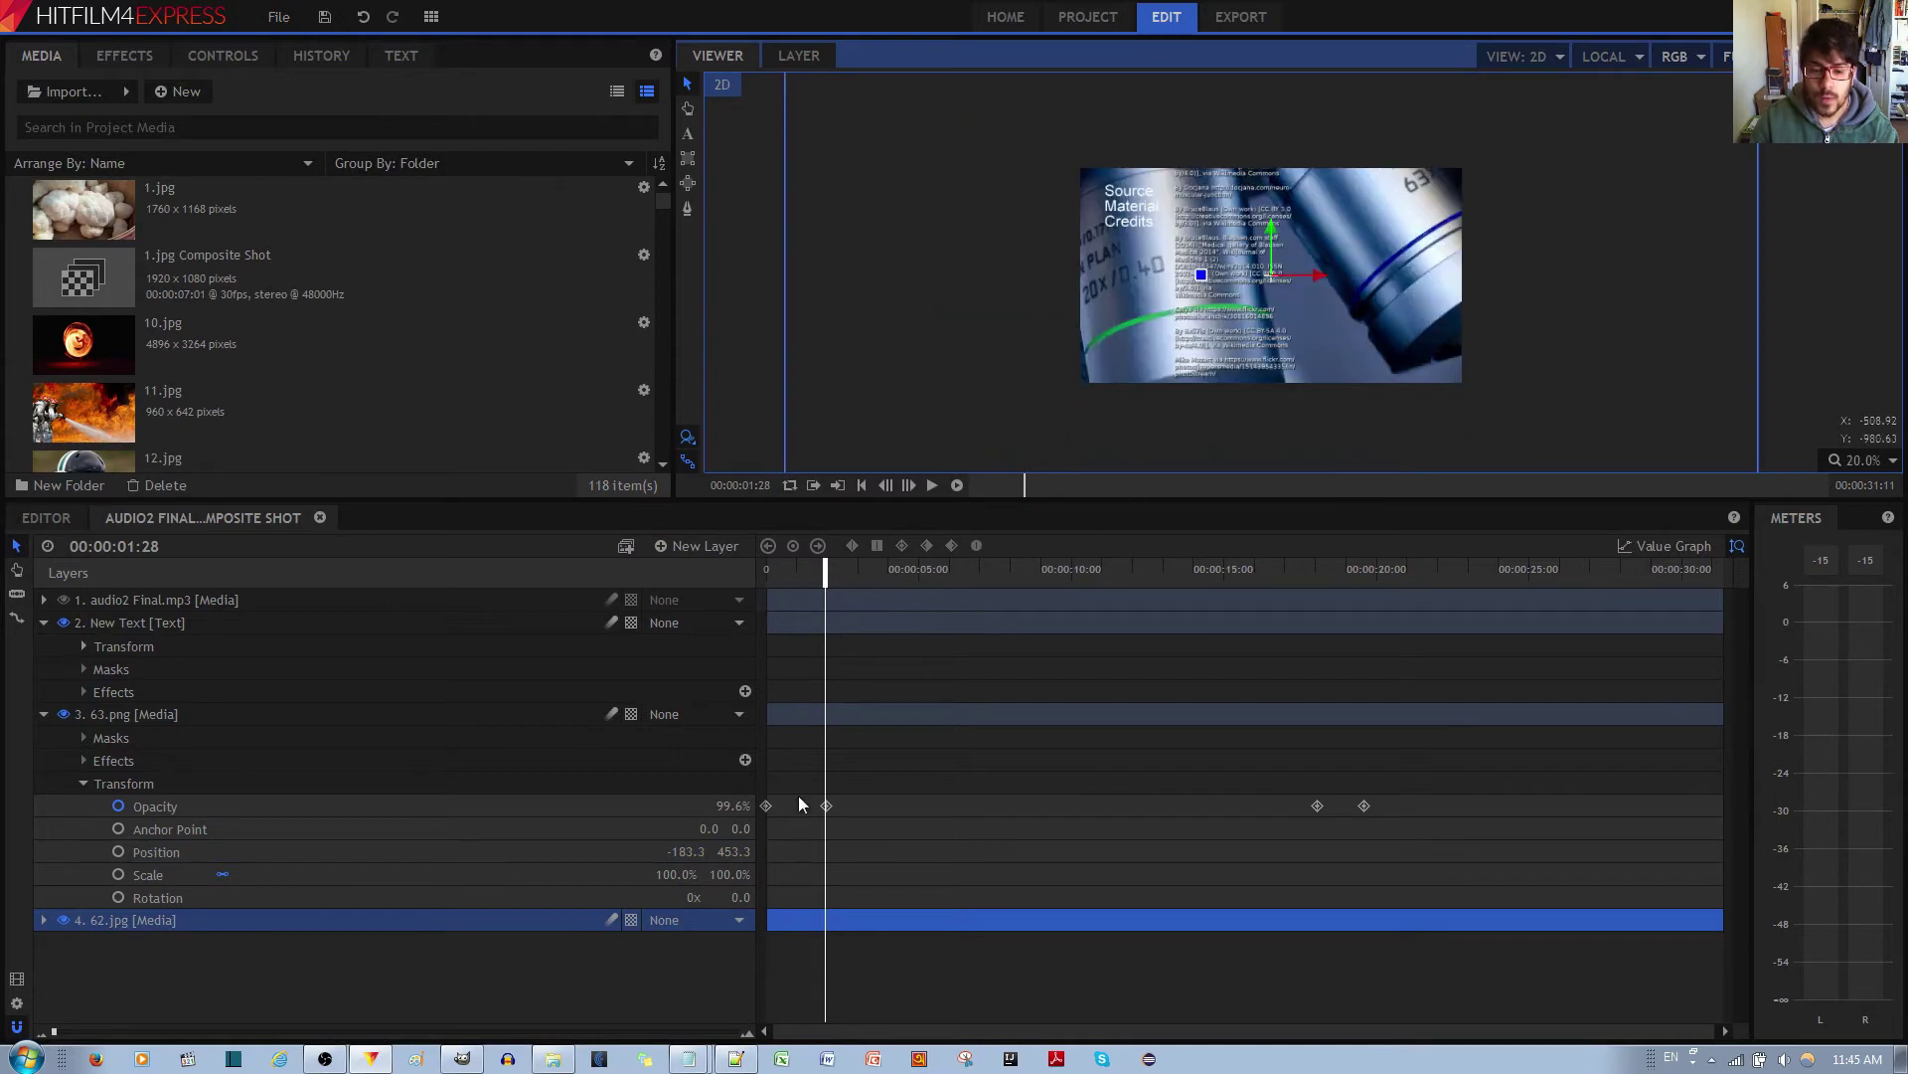
{"action": "left_click_drag", "start_coordinate": [821, 576], "coordinate": [809, 818]}
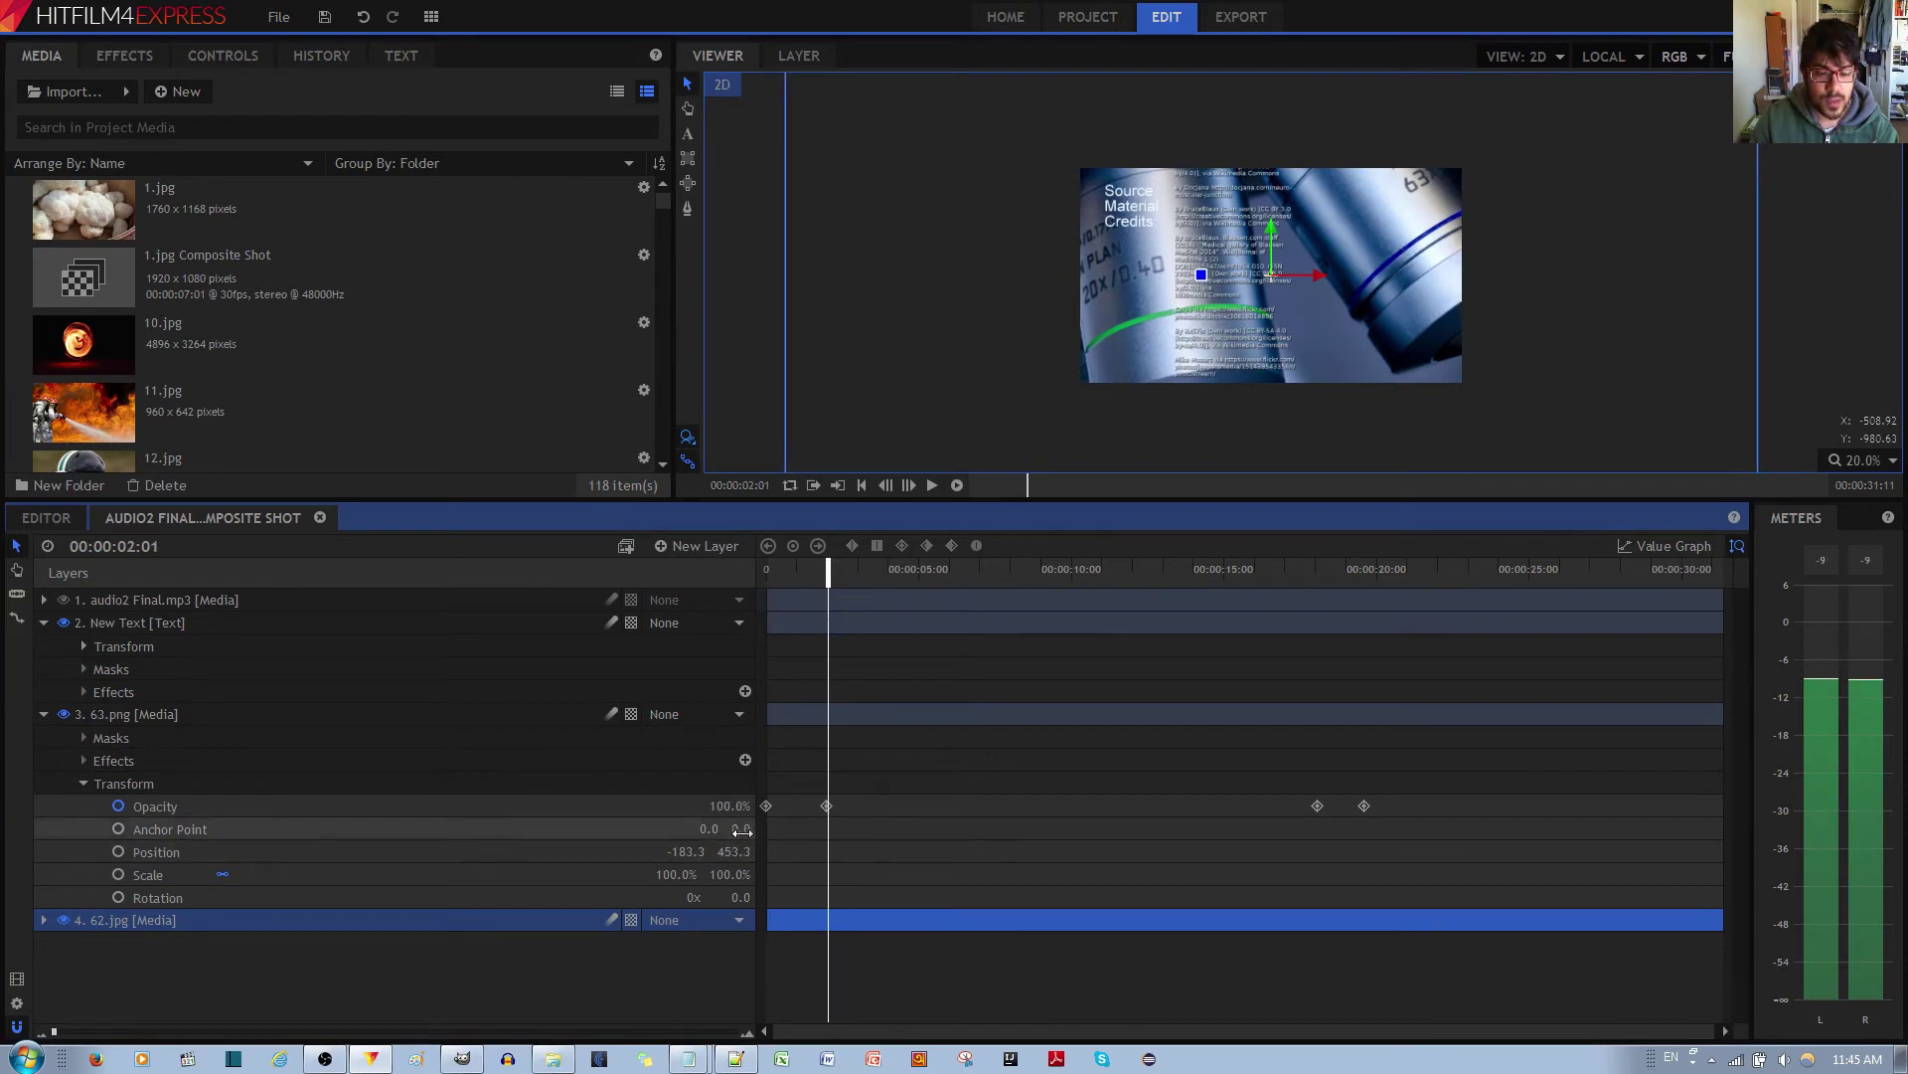
{"action": "left_click", "coordinate": [1275, 233]}
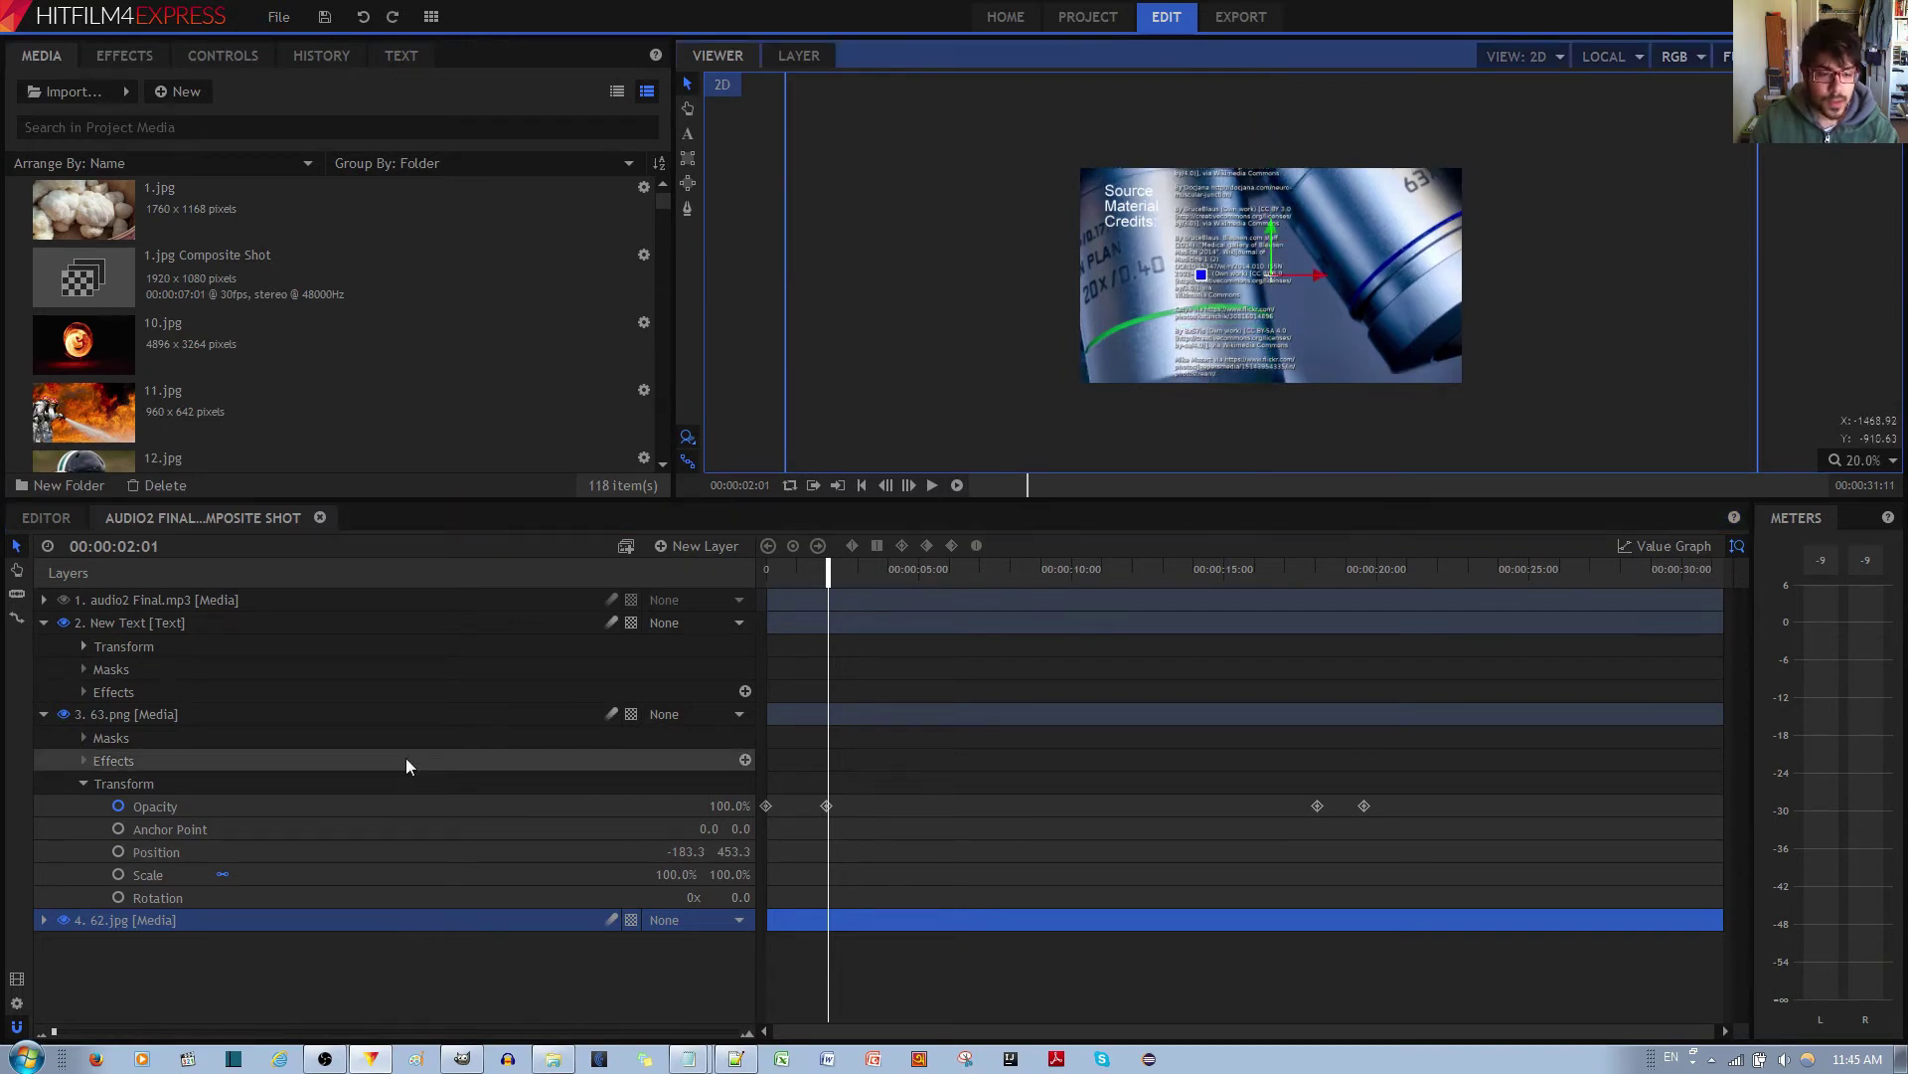
Step: Keyframe 63.png rising from -183.3, -531.6 at 1:29 to -183.3, 483.3 at 00:00:17:22
{"action": "left_click", "coordinate": [110, 718]}
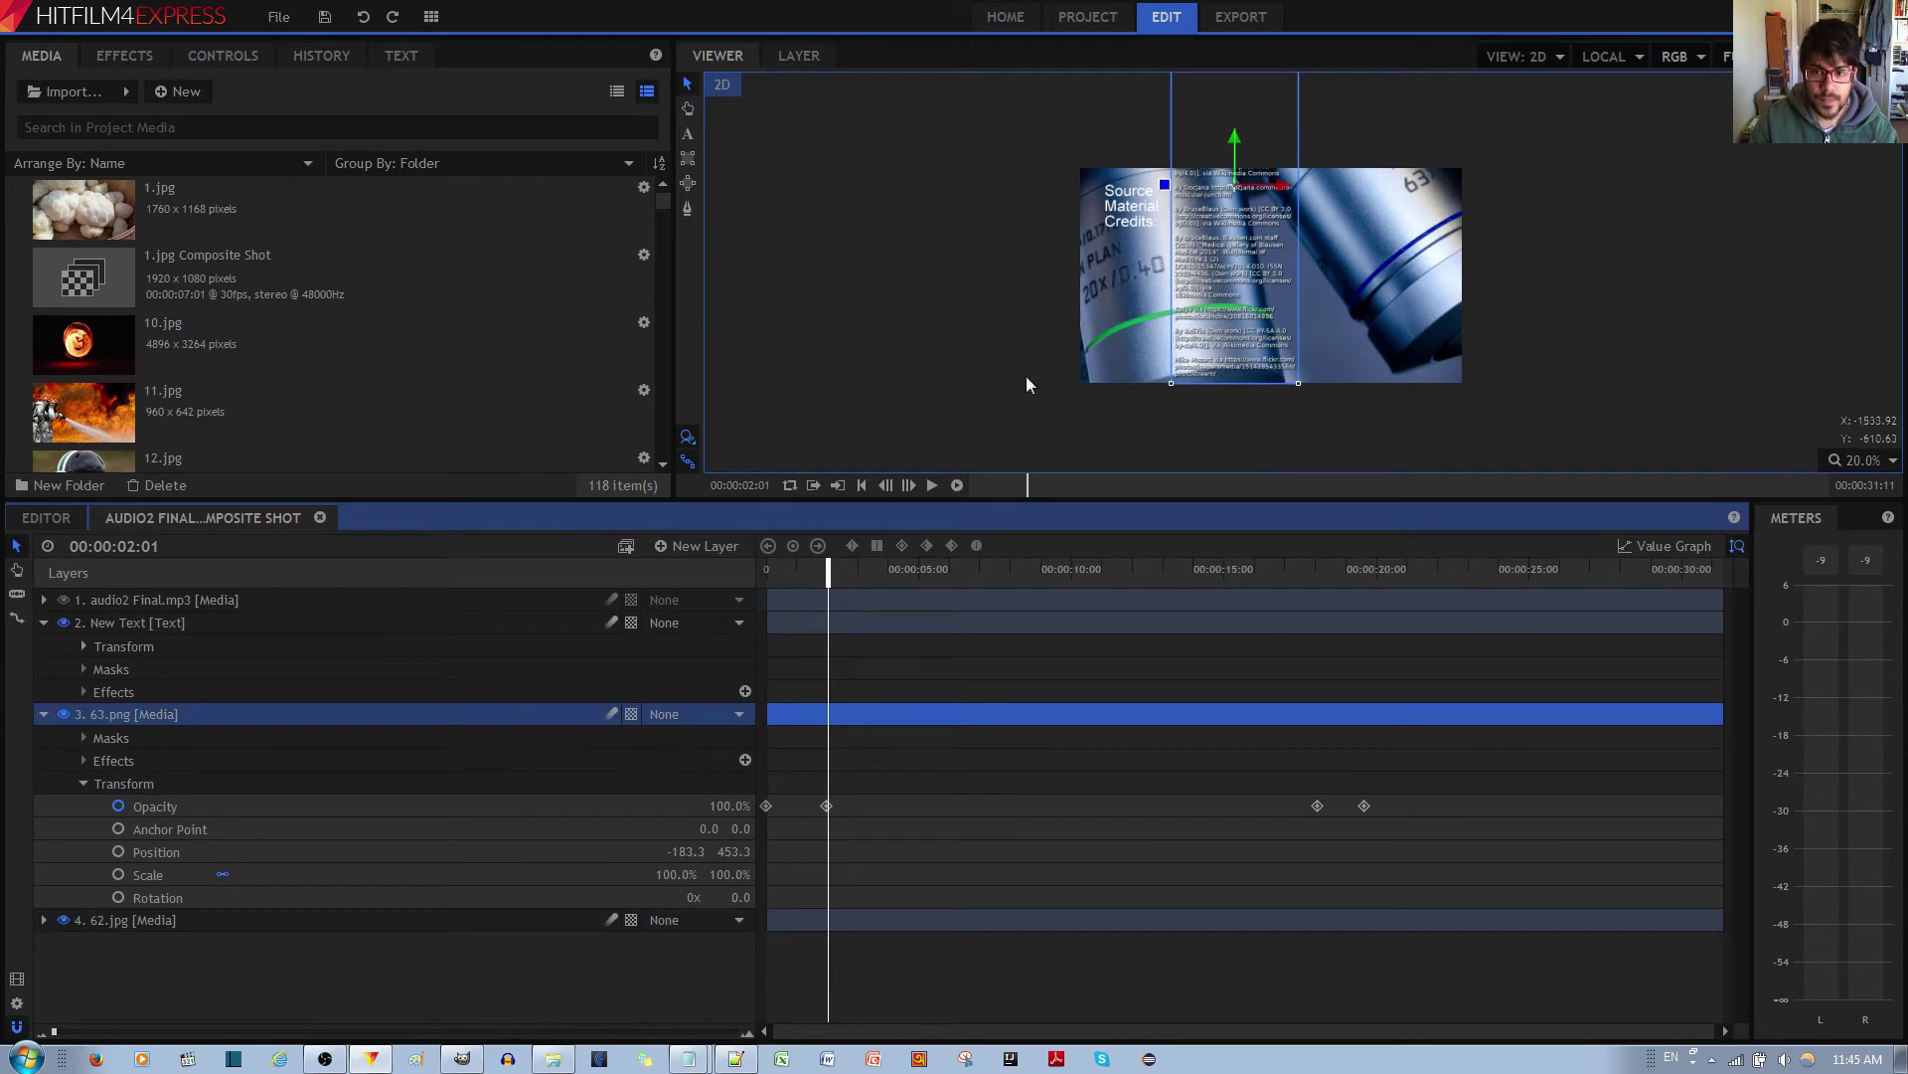
{"action": "left_click_drag", "start_coordinate": [1232, 137], "coordinate": [1236, 332]}
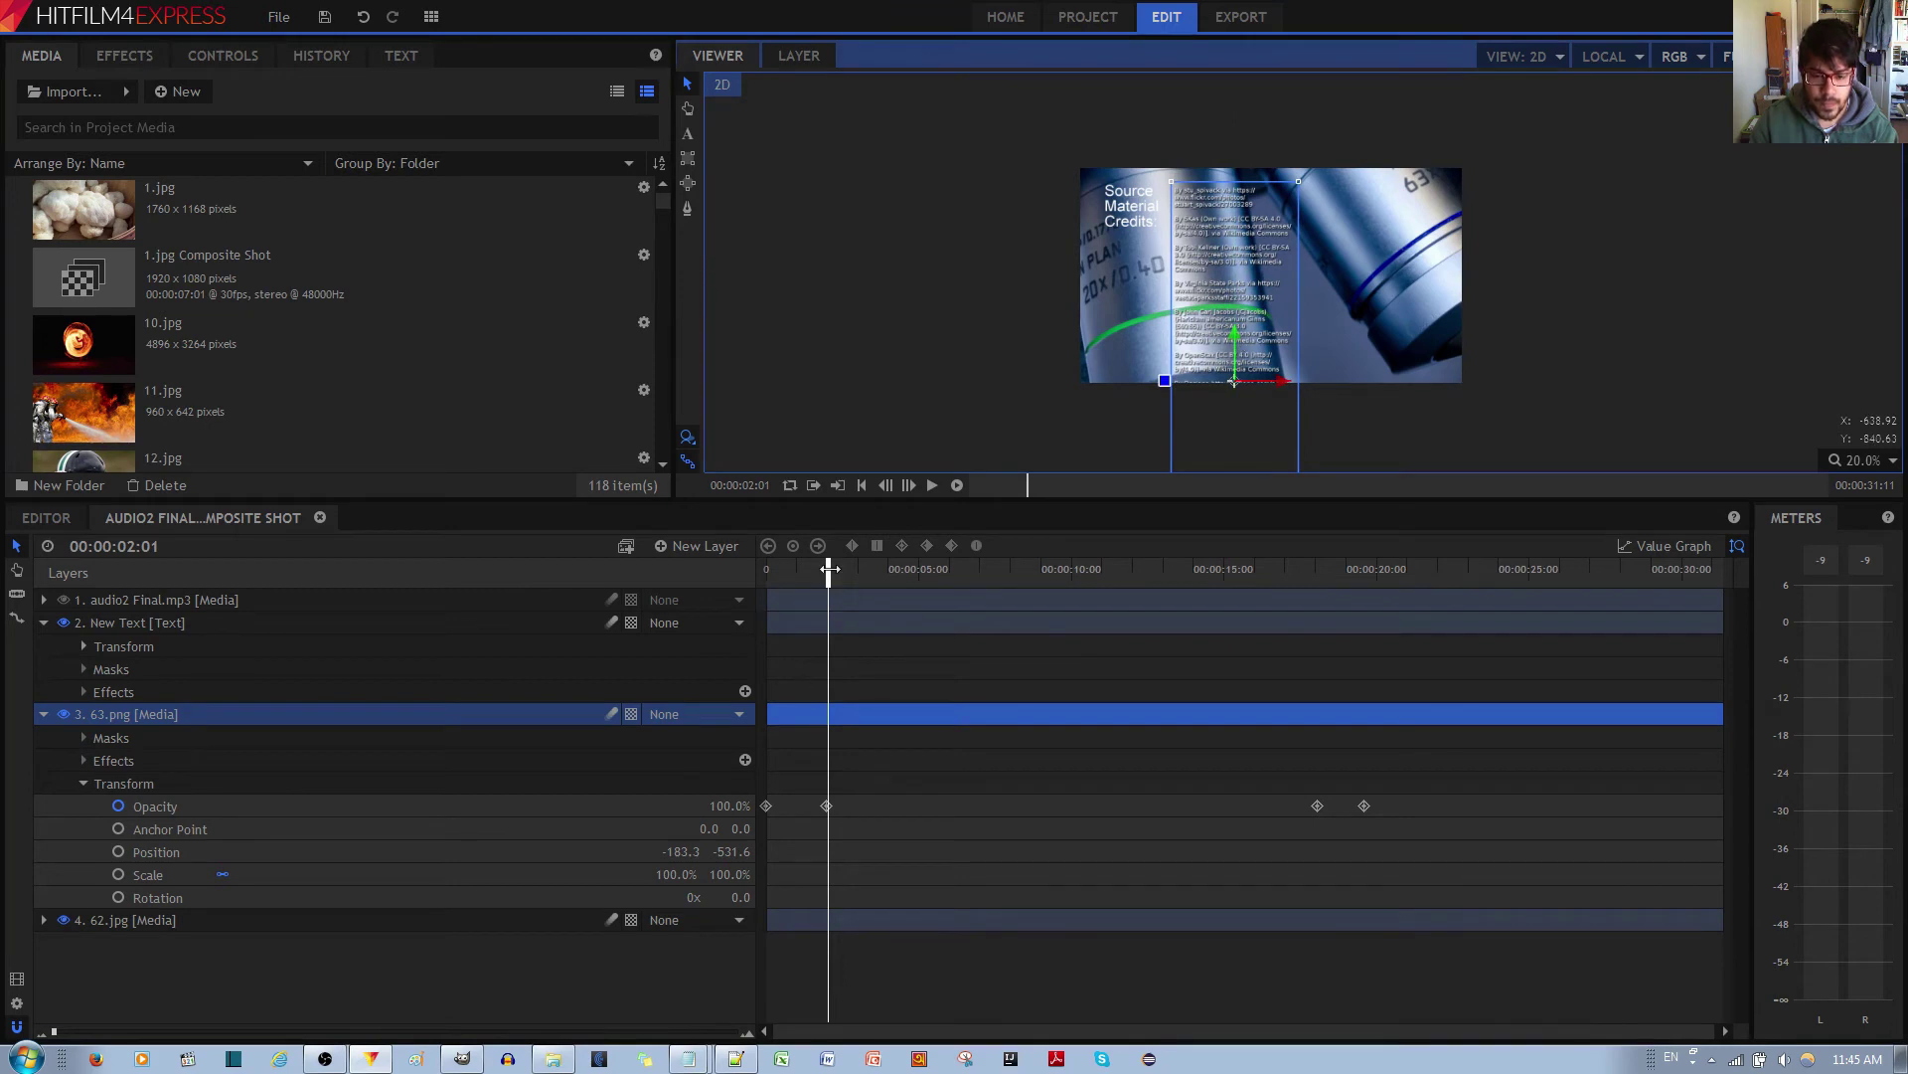
{"action": "left_click_drag", "start_coordinate": [829, 569], "coordinate": [826, 569]}
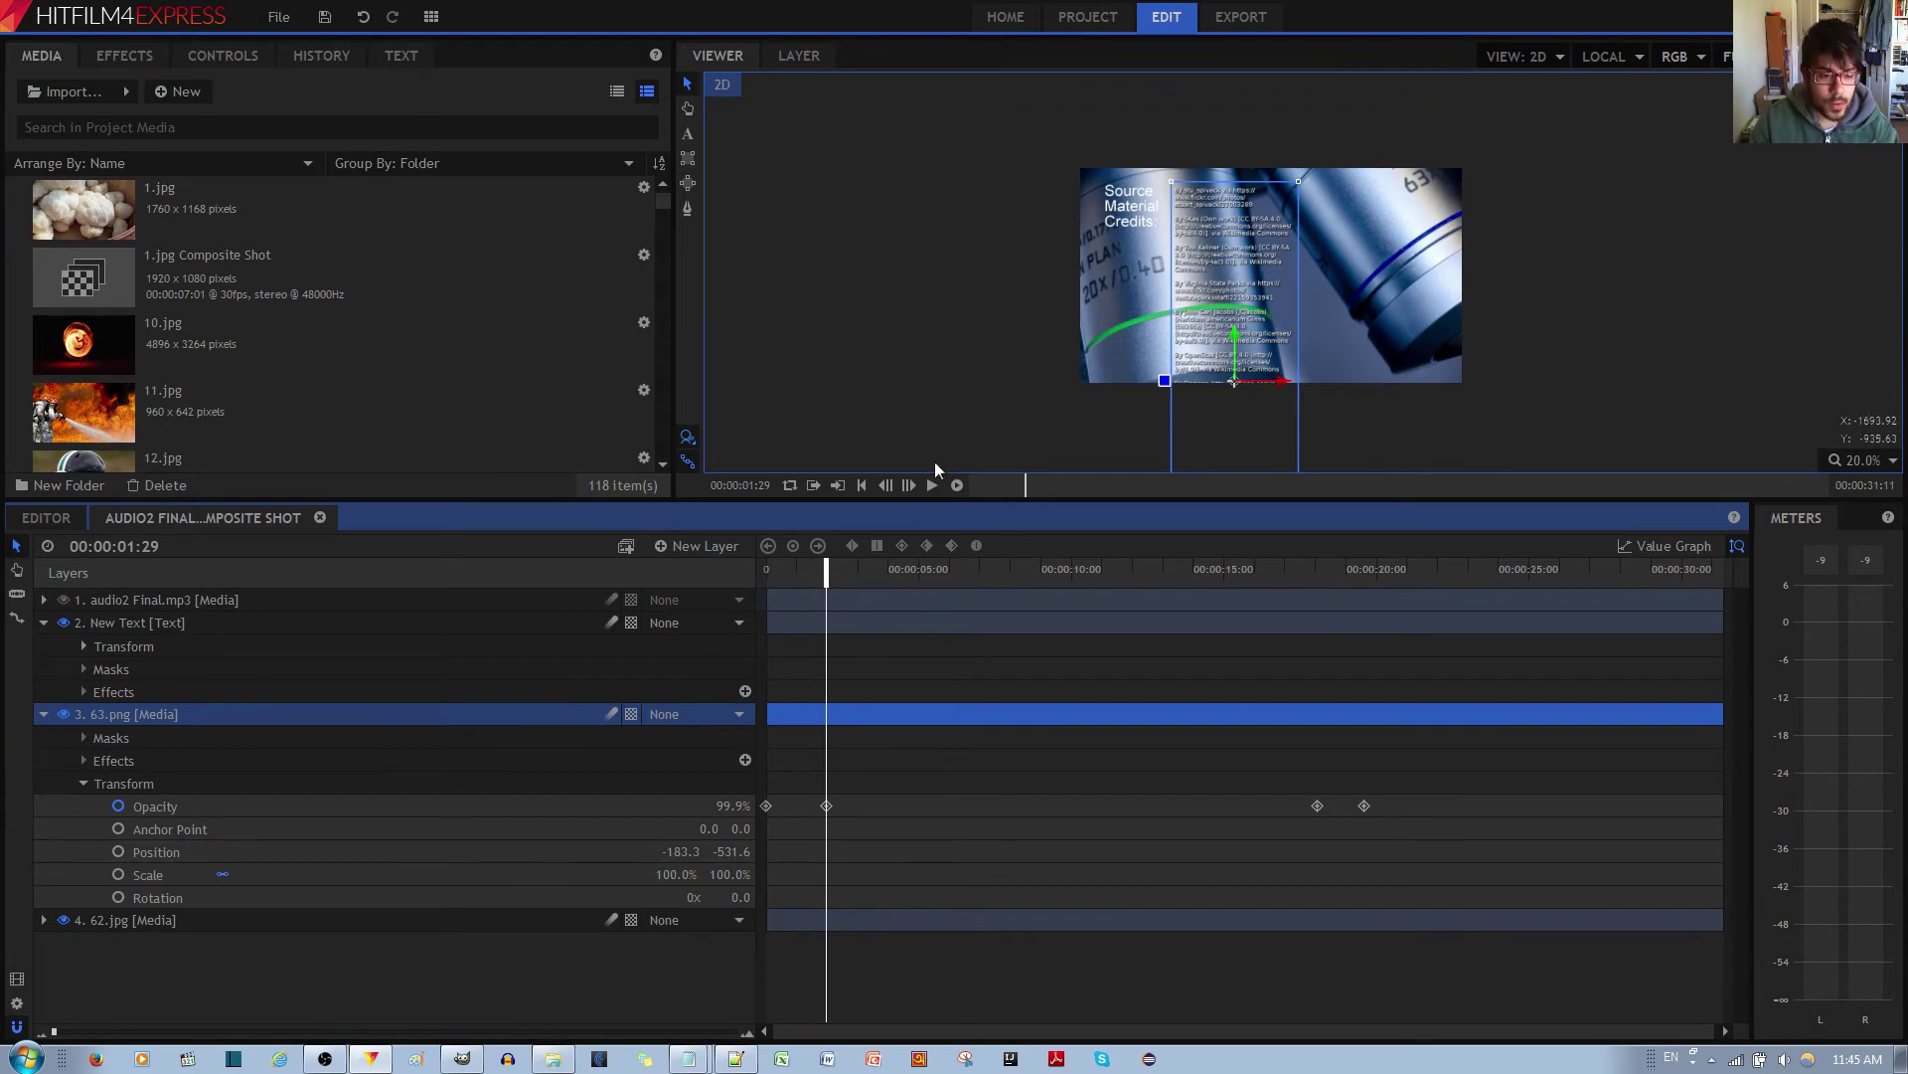
{"action": "left_click", "coordinate": [118, 852]}
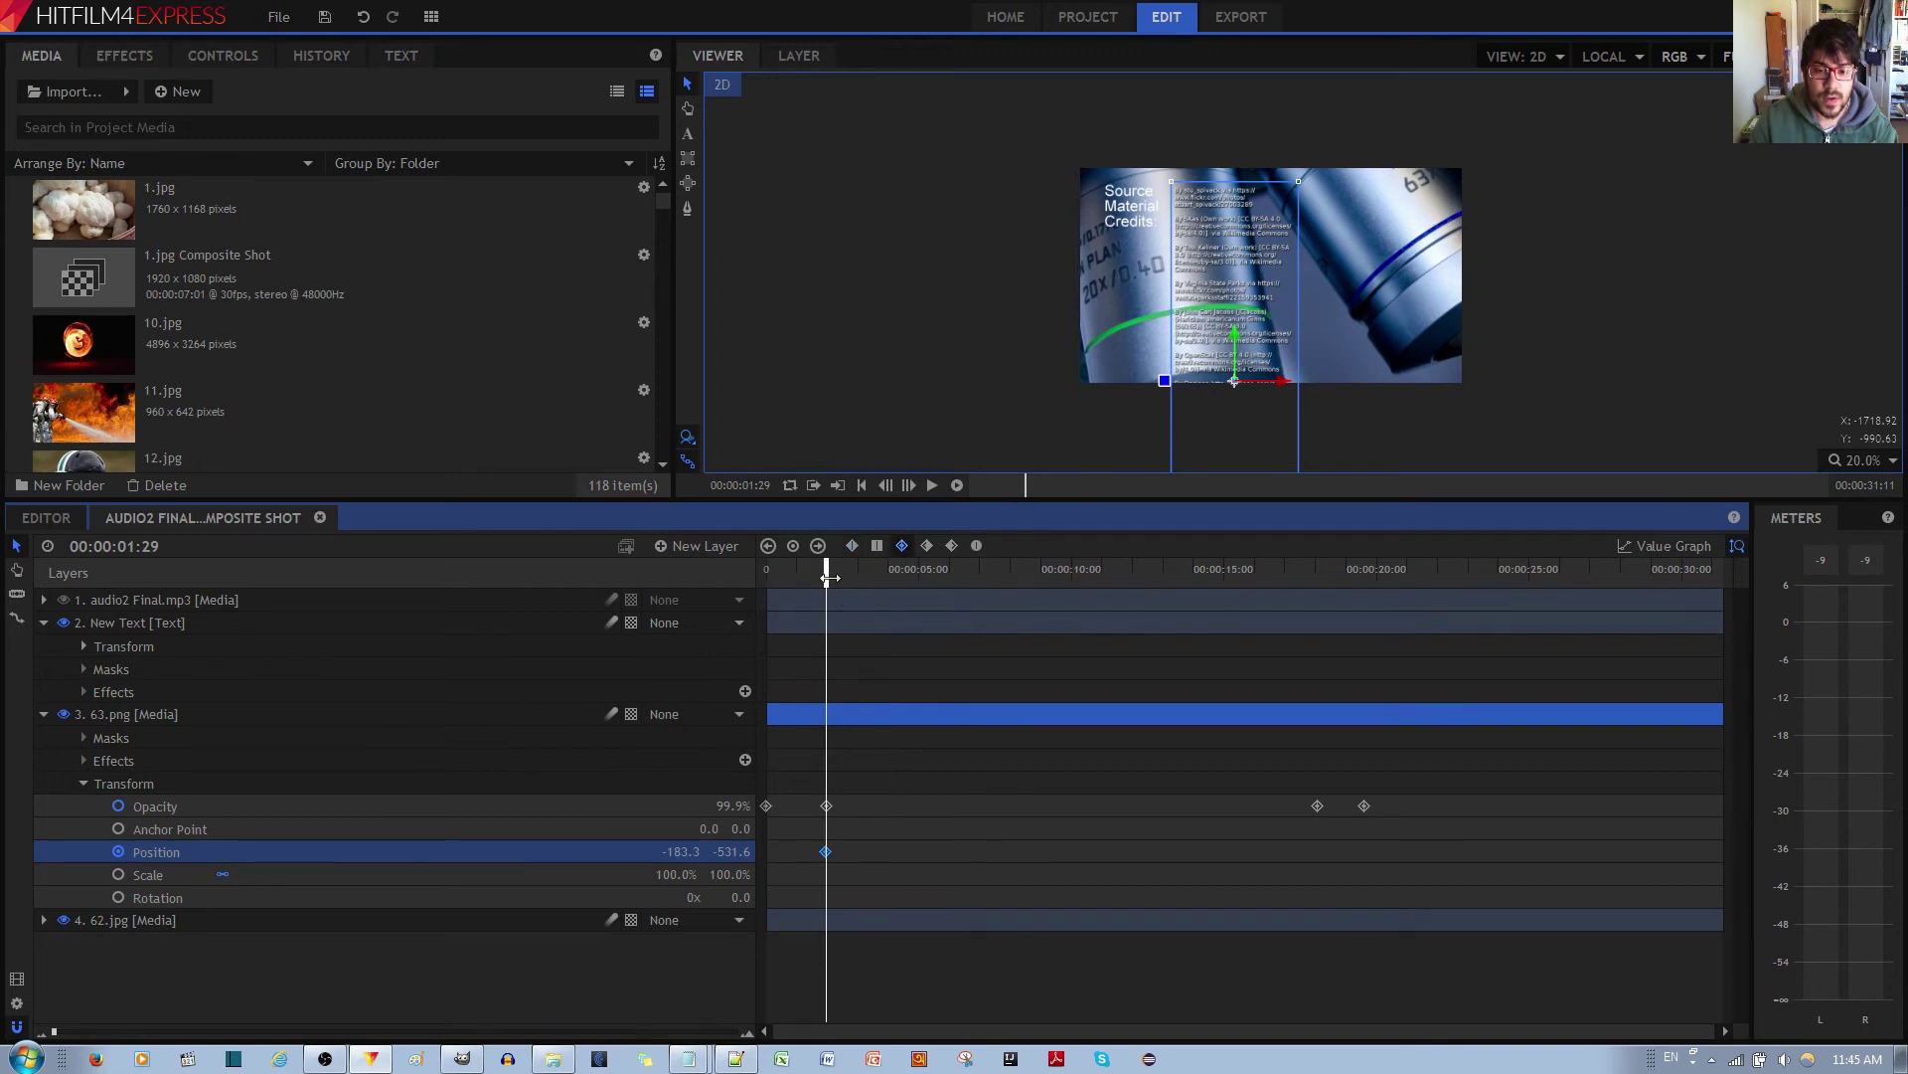
{"action": "left_click_drag", "start_coordinate": [828, 577], "coordinate": [1310, 630]}
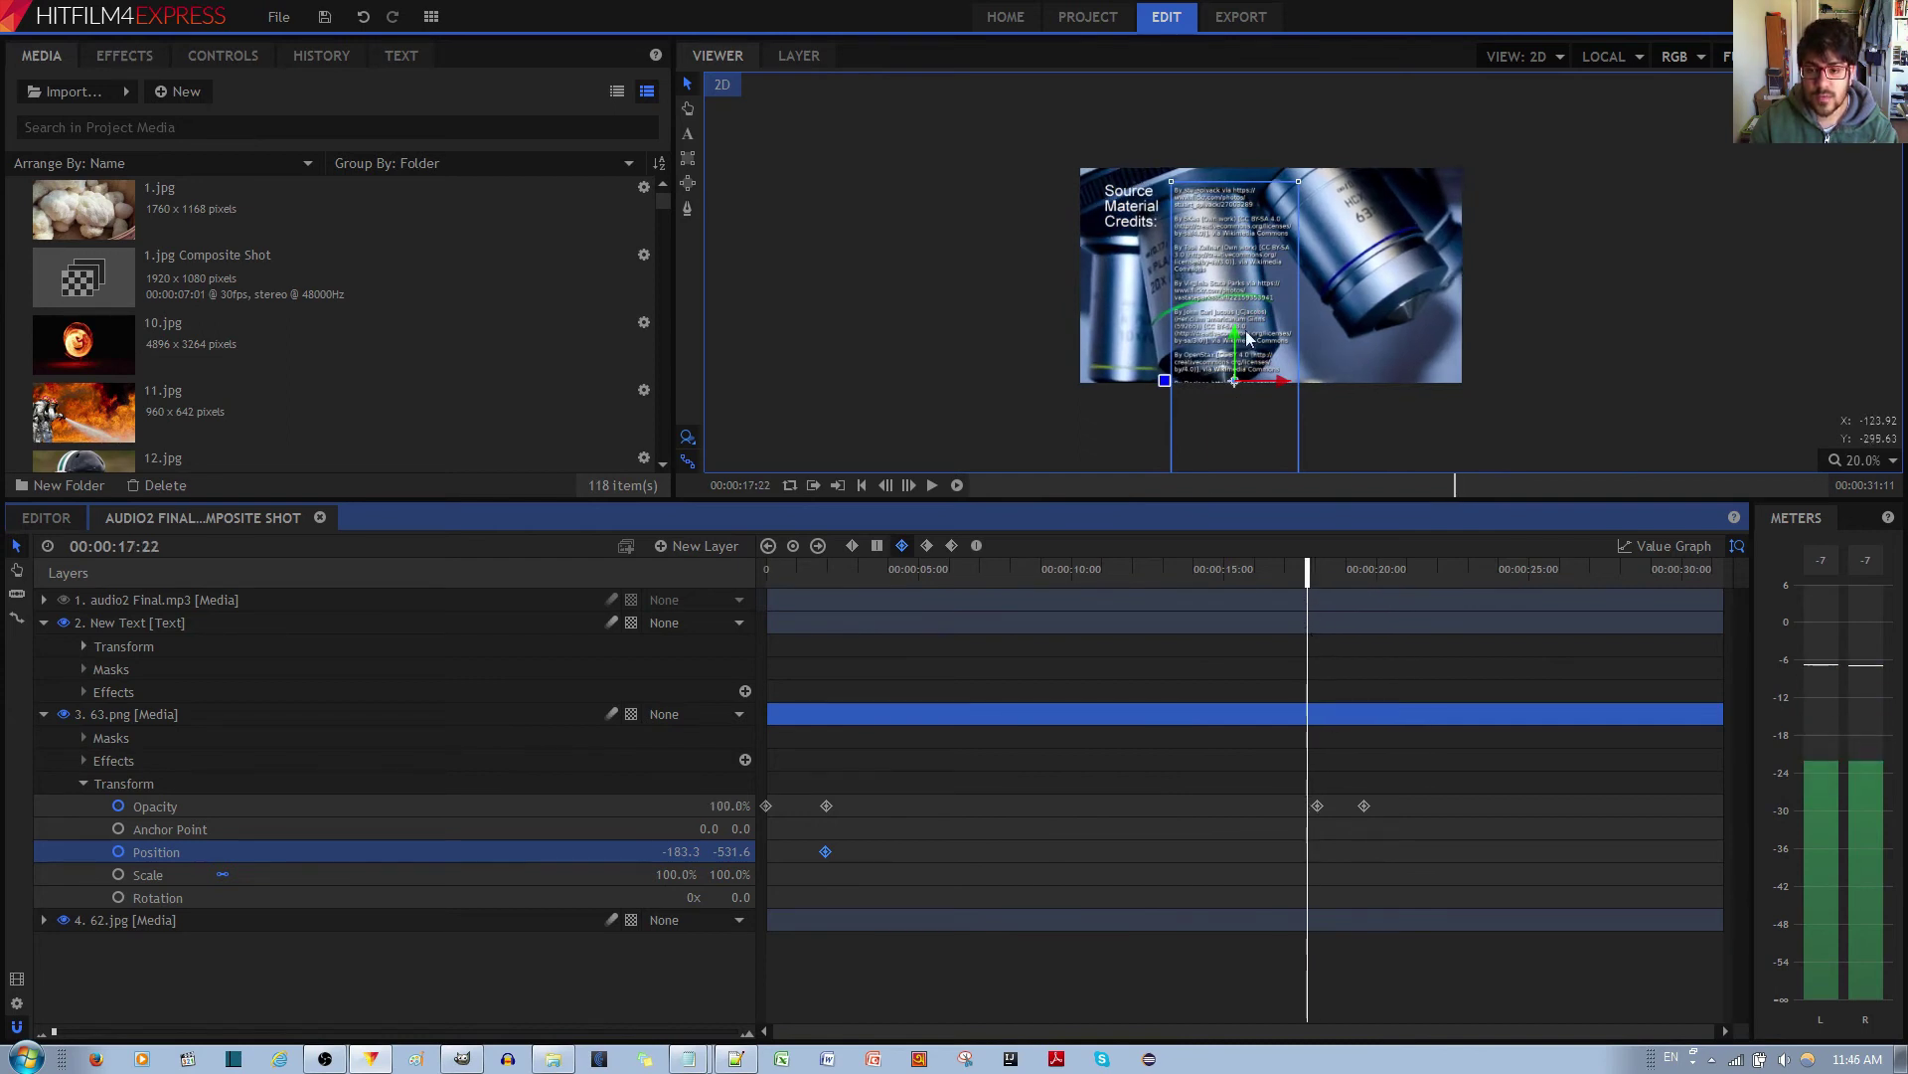
{"action": "left_click_drag", "start_coordinate": [1238, 341], "coordinate": [1258, 141]}
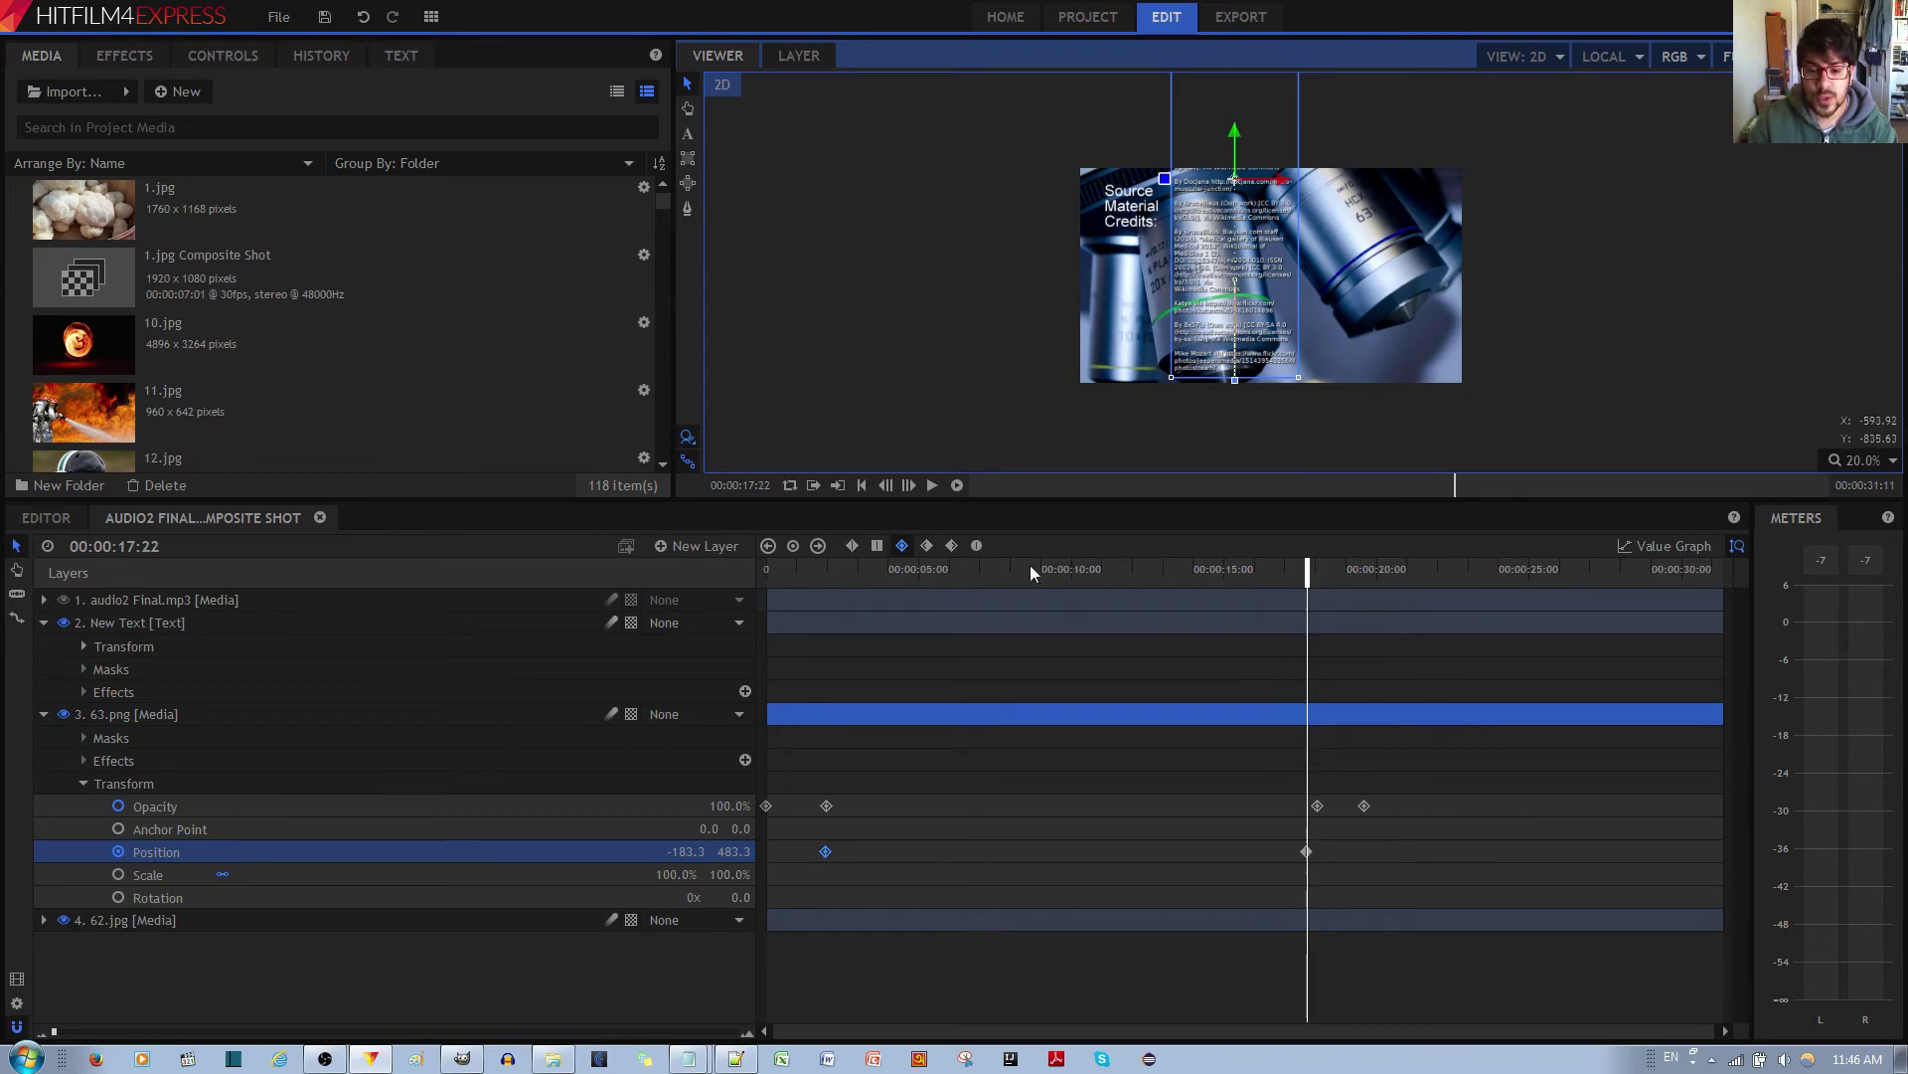
Step: Change the end Position keyframe's interpolation, then preview the credits scrolling up from the start
{"action": "left_click", "coordinate": [1306, 852]}
{"action": "left_click", "coordinate": [902, 546]}
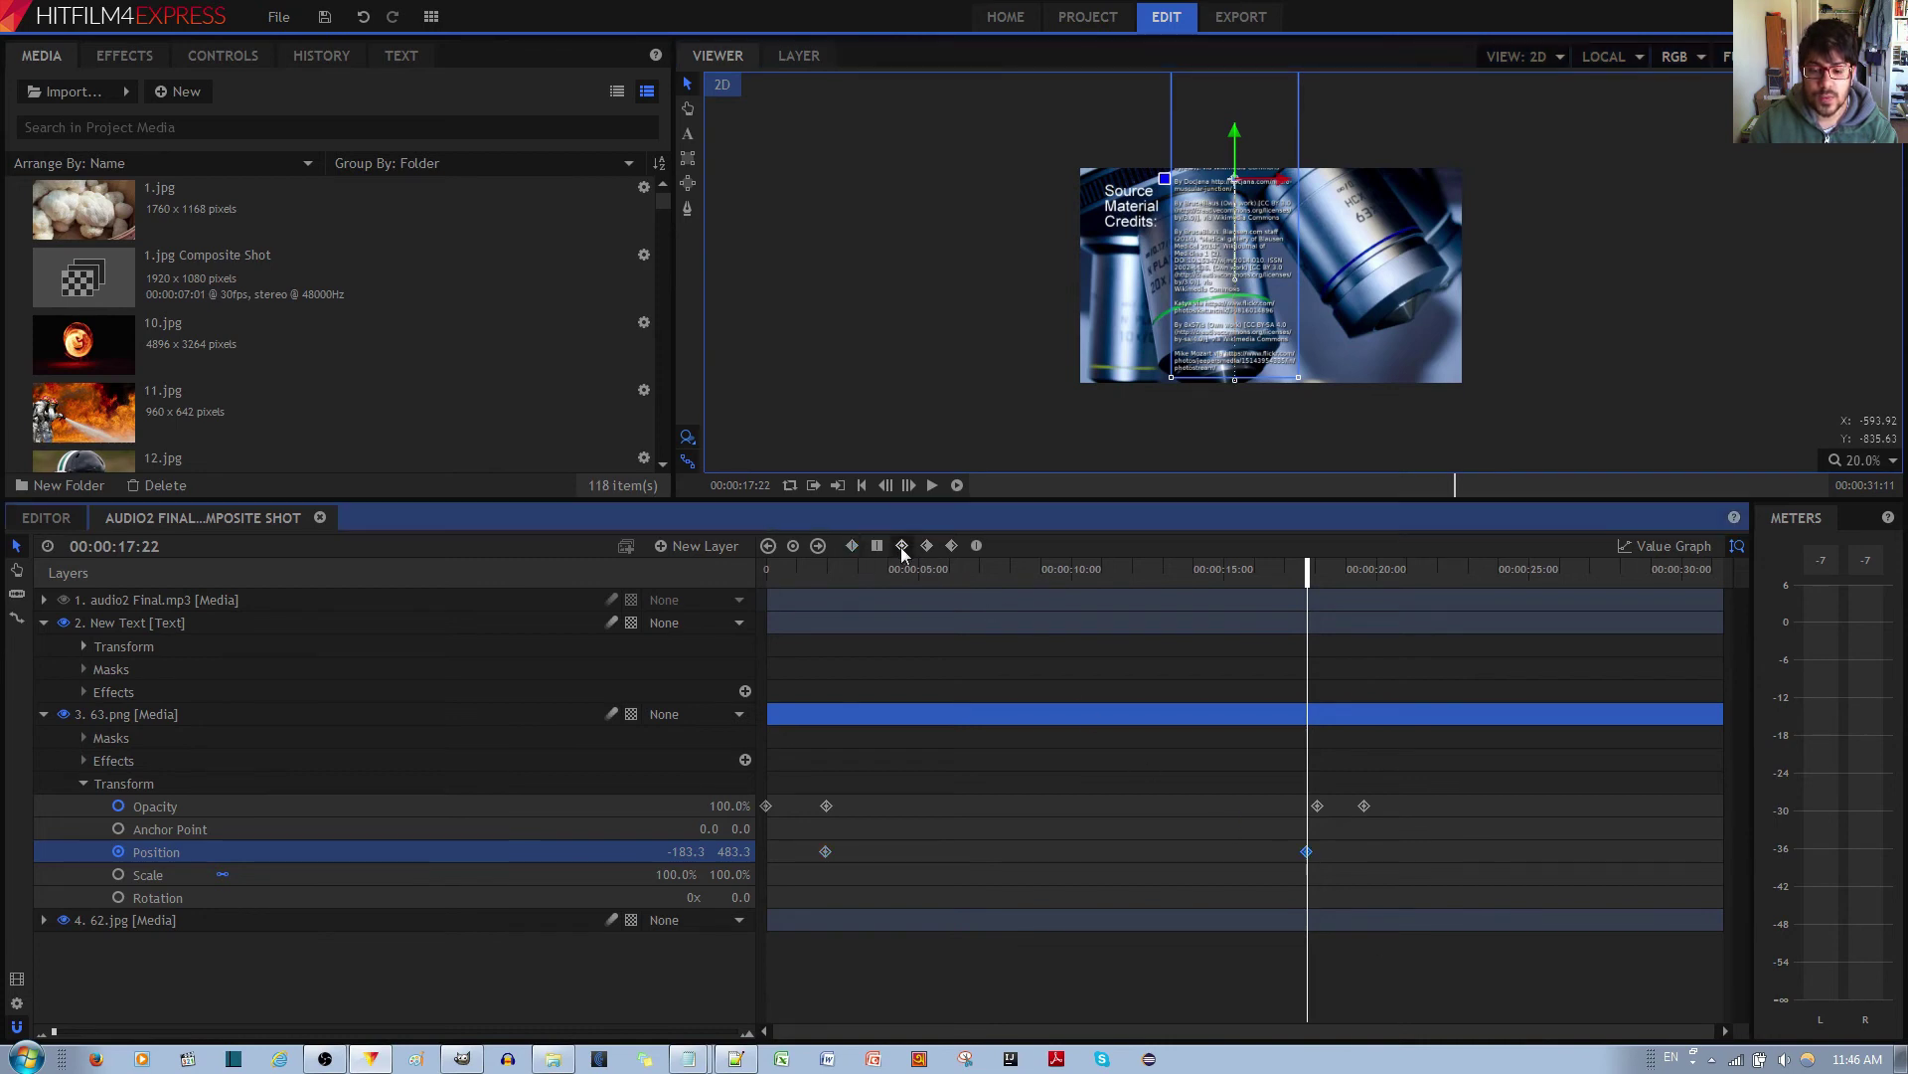
{"action": "left_click_drag", "start_coordinate": [1307, 576], "coordinate": [784, 575]}
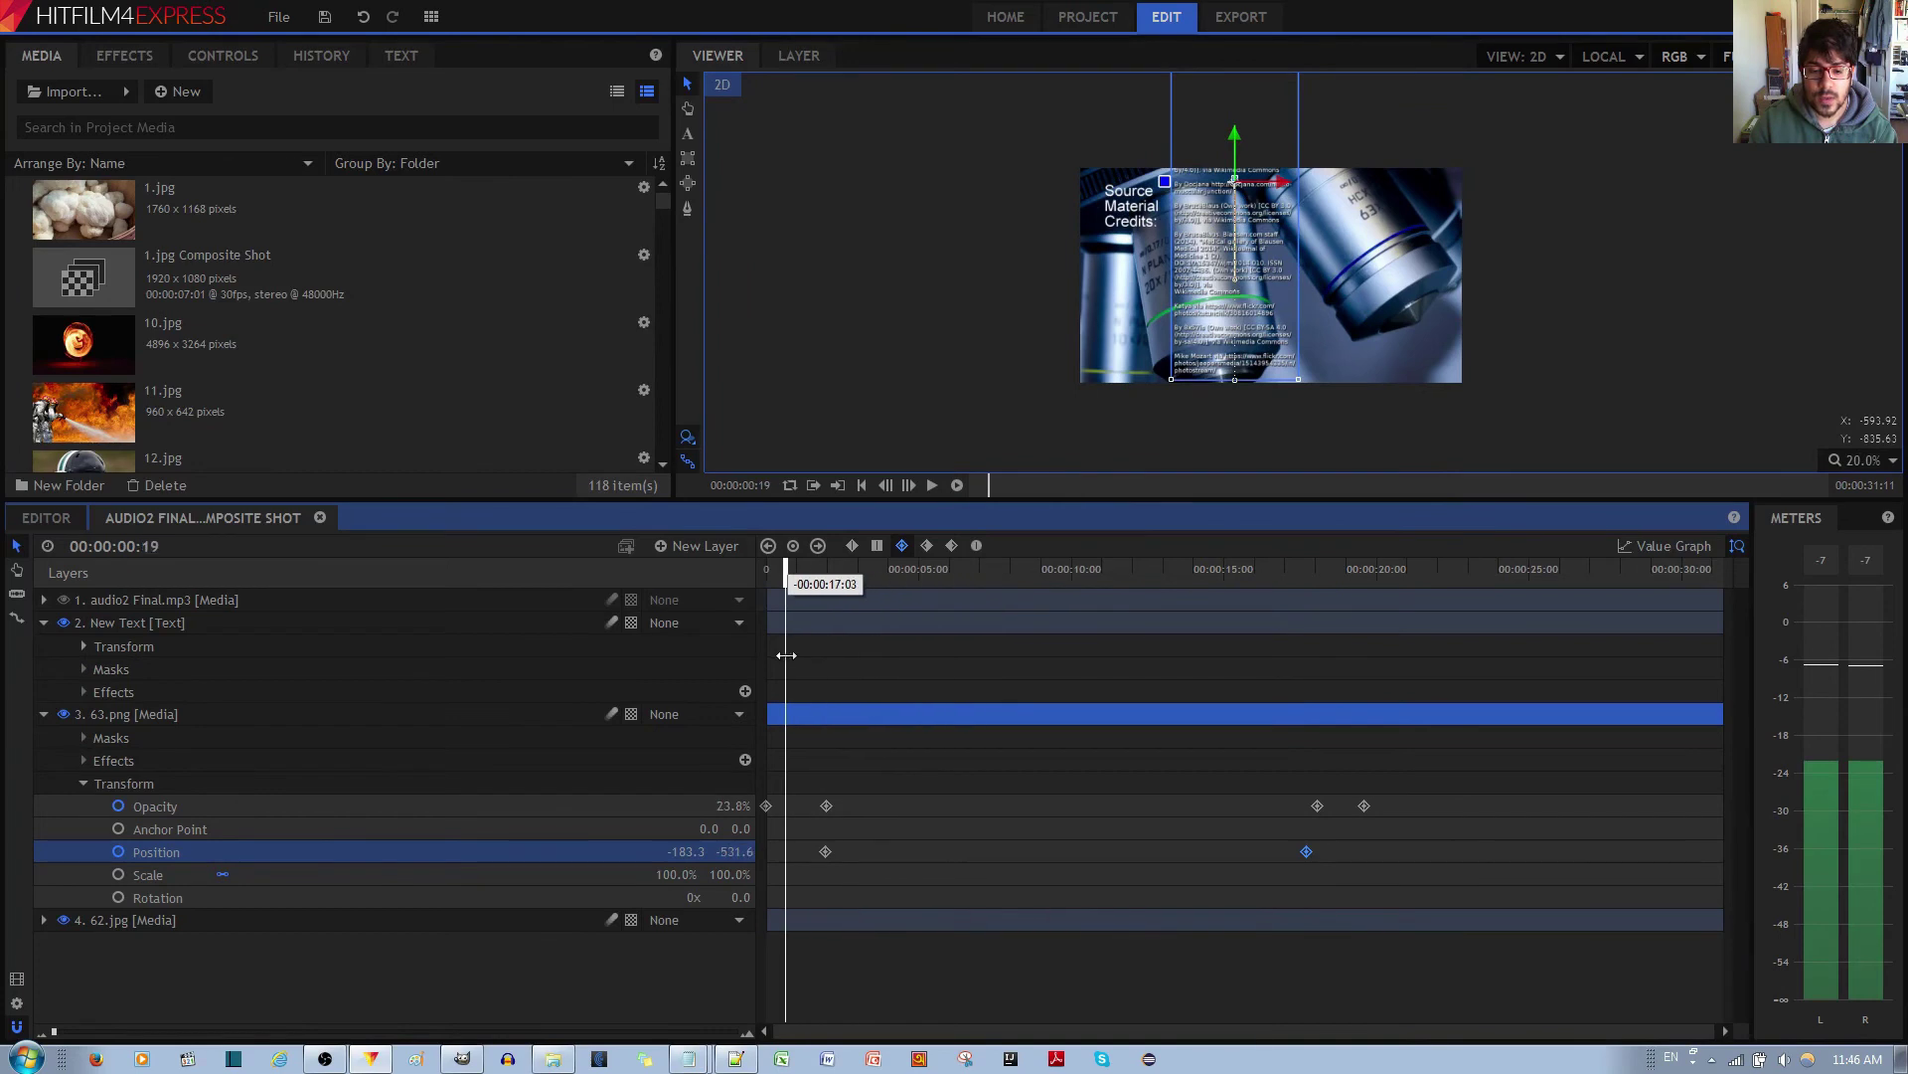
{"action": "key", "text": "space"}
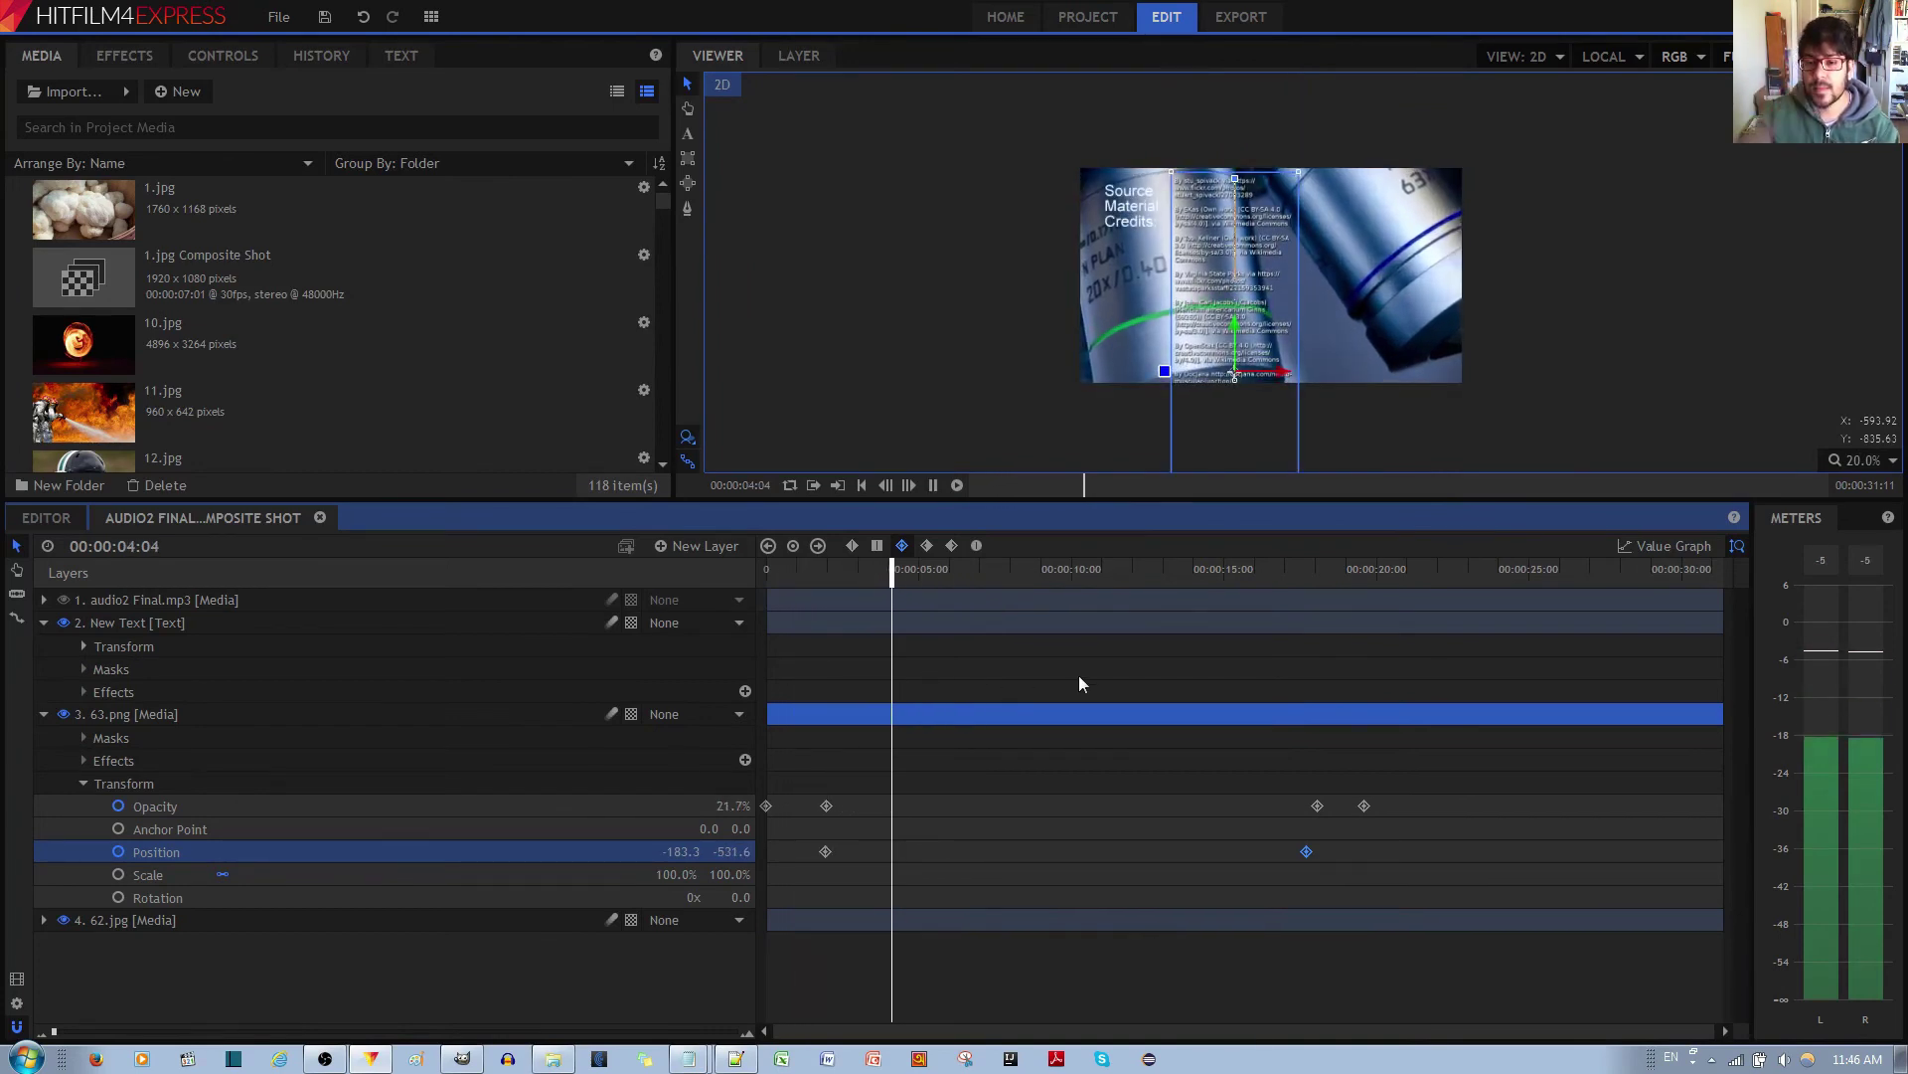
{"action": "key", "text": "space"}
{"action": "scroll", "coordinate": [1228, 286], "scroll_direction": "up", "scroll_amount": 1}
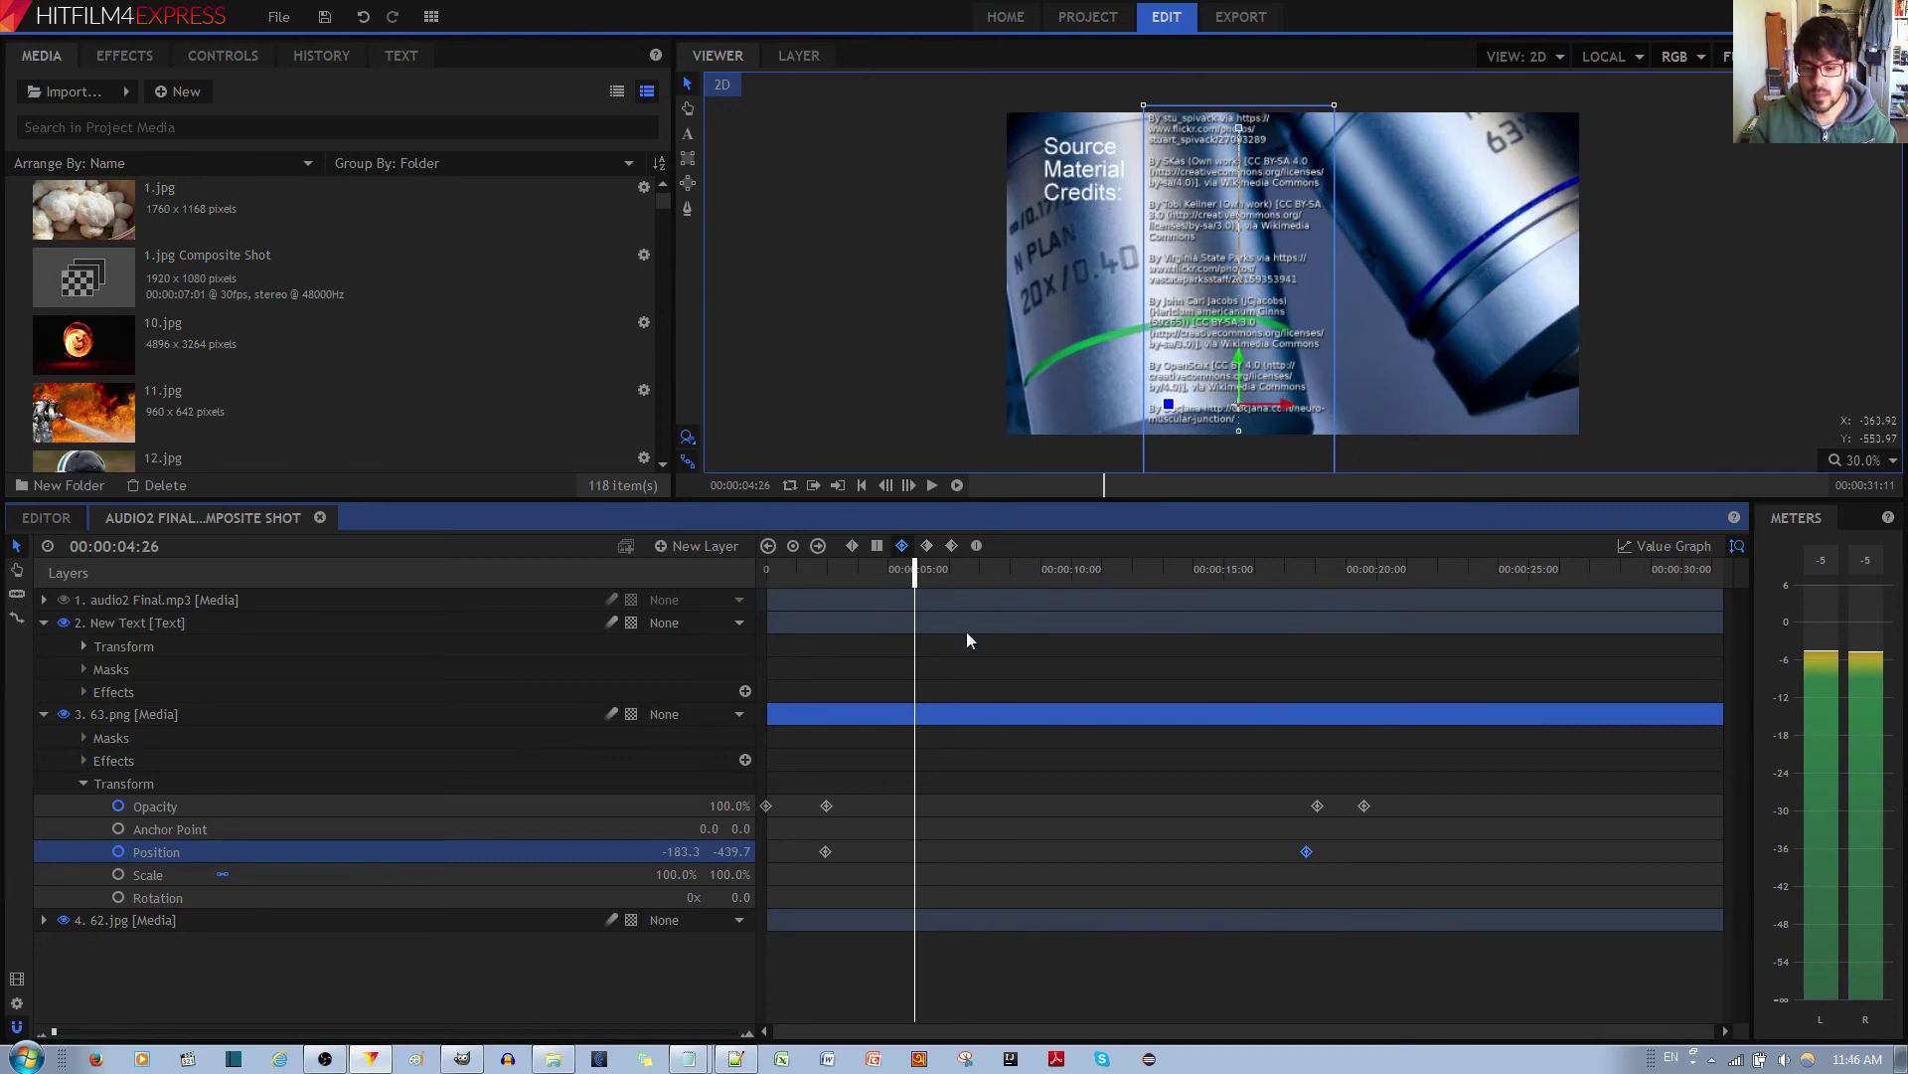
{"action": "key", "text": "space"}
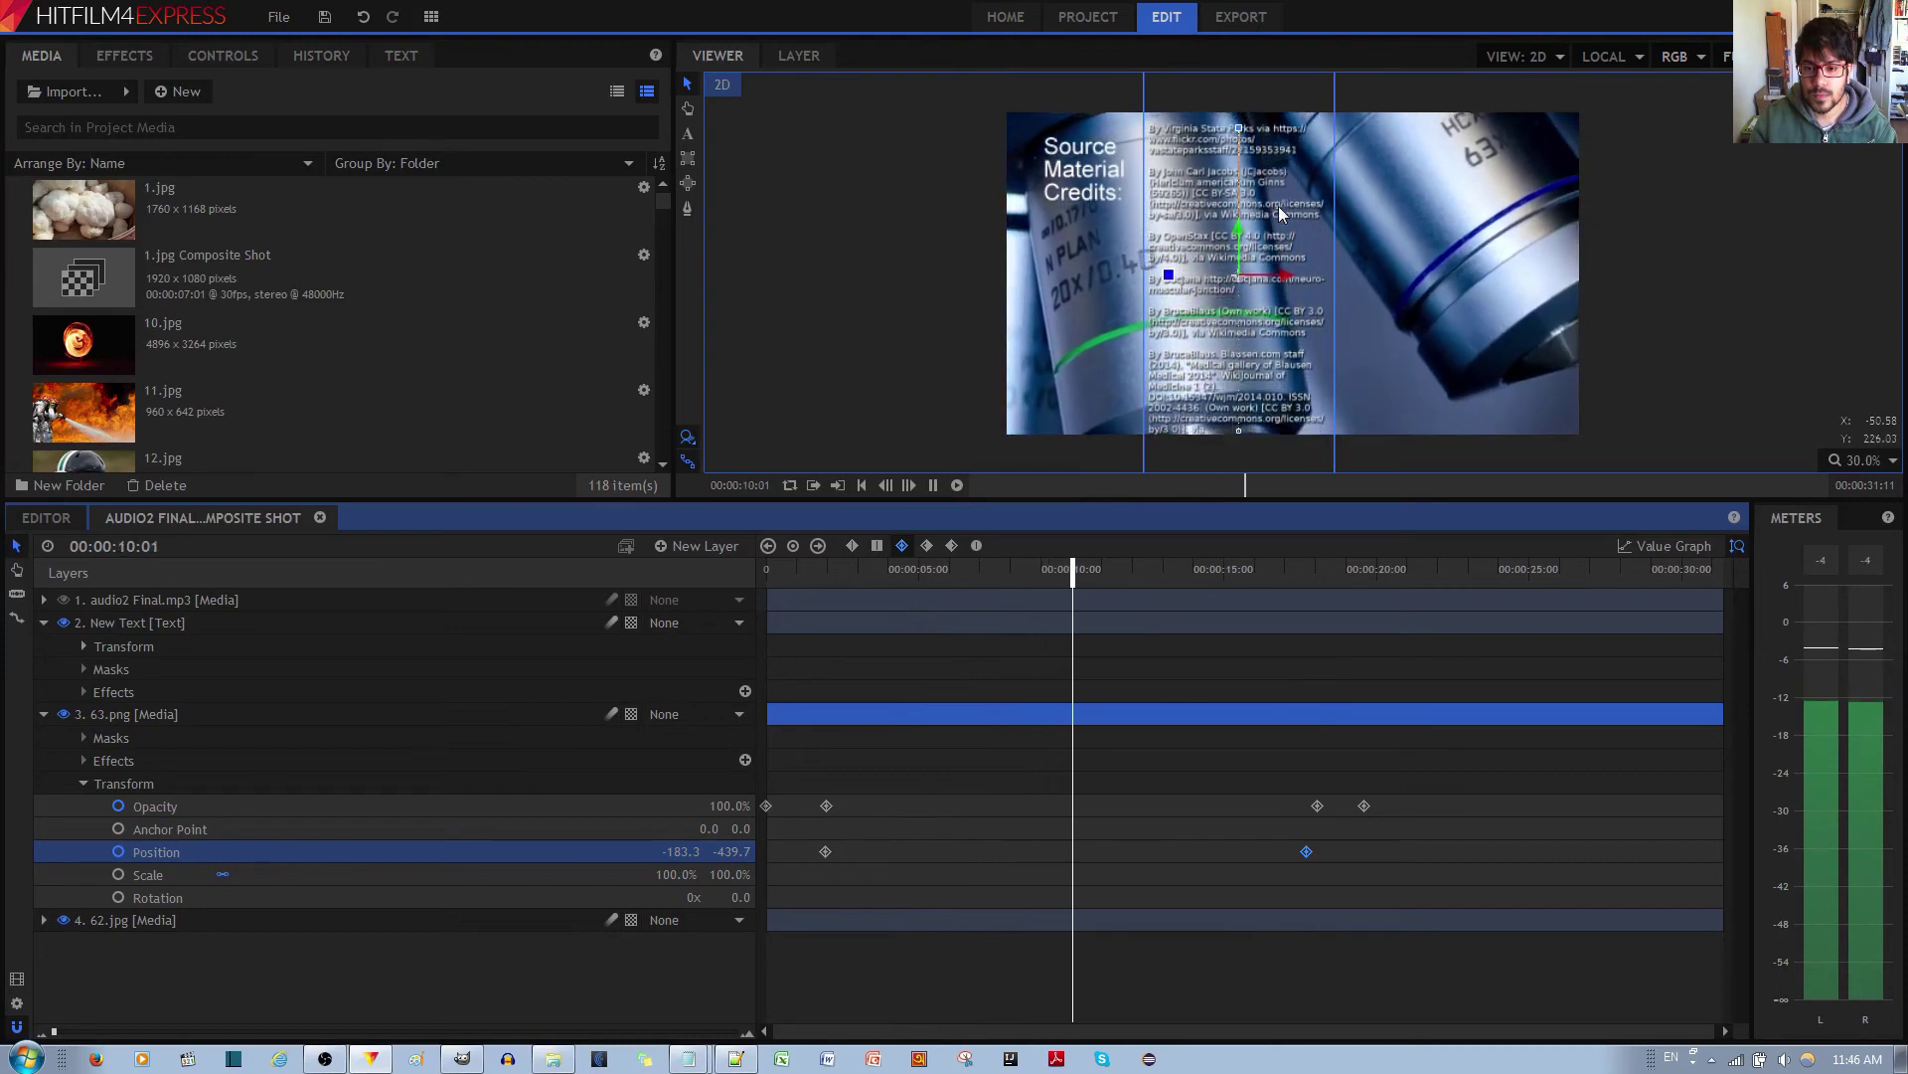
{"action": "key", "text": "space"}
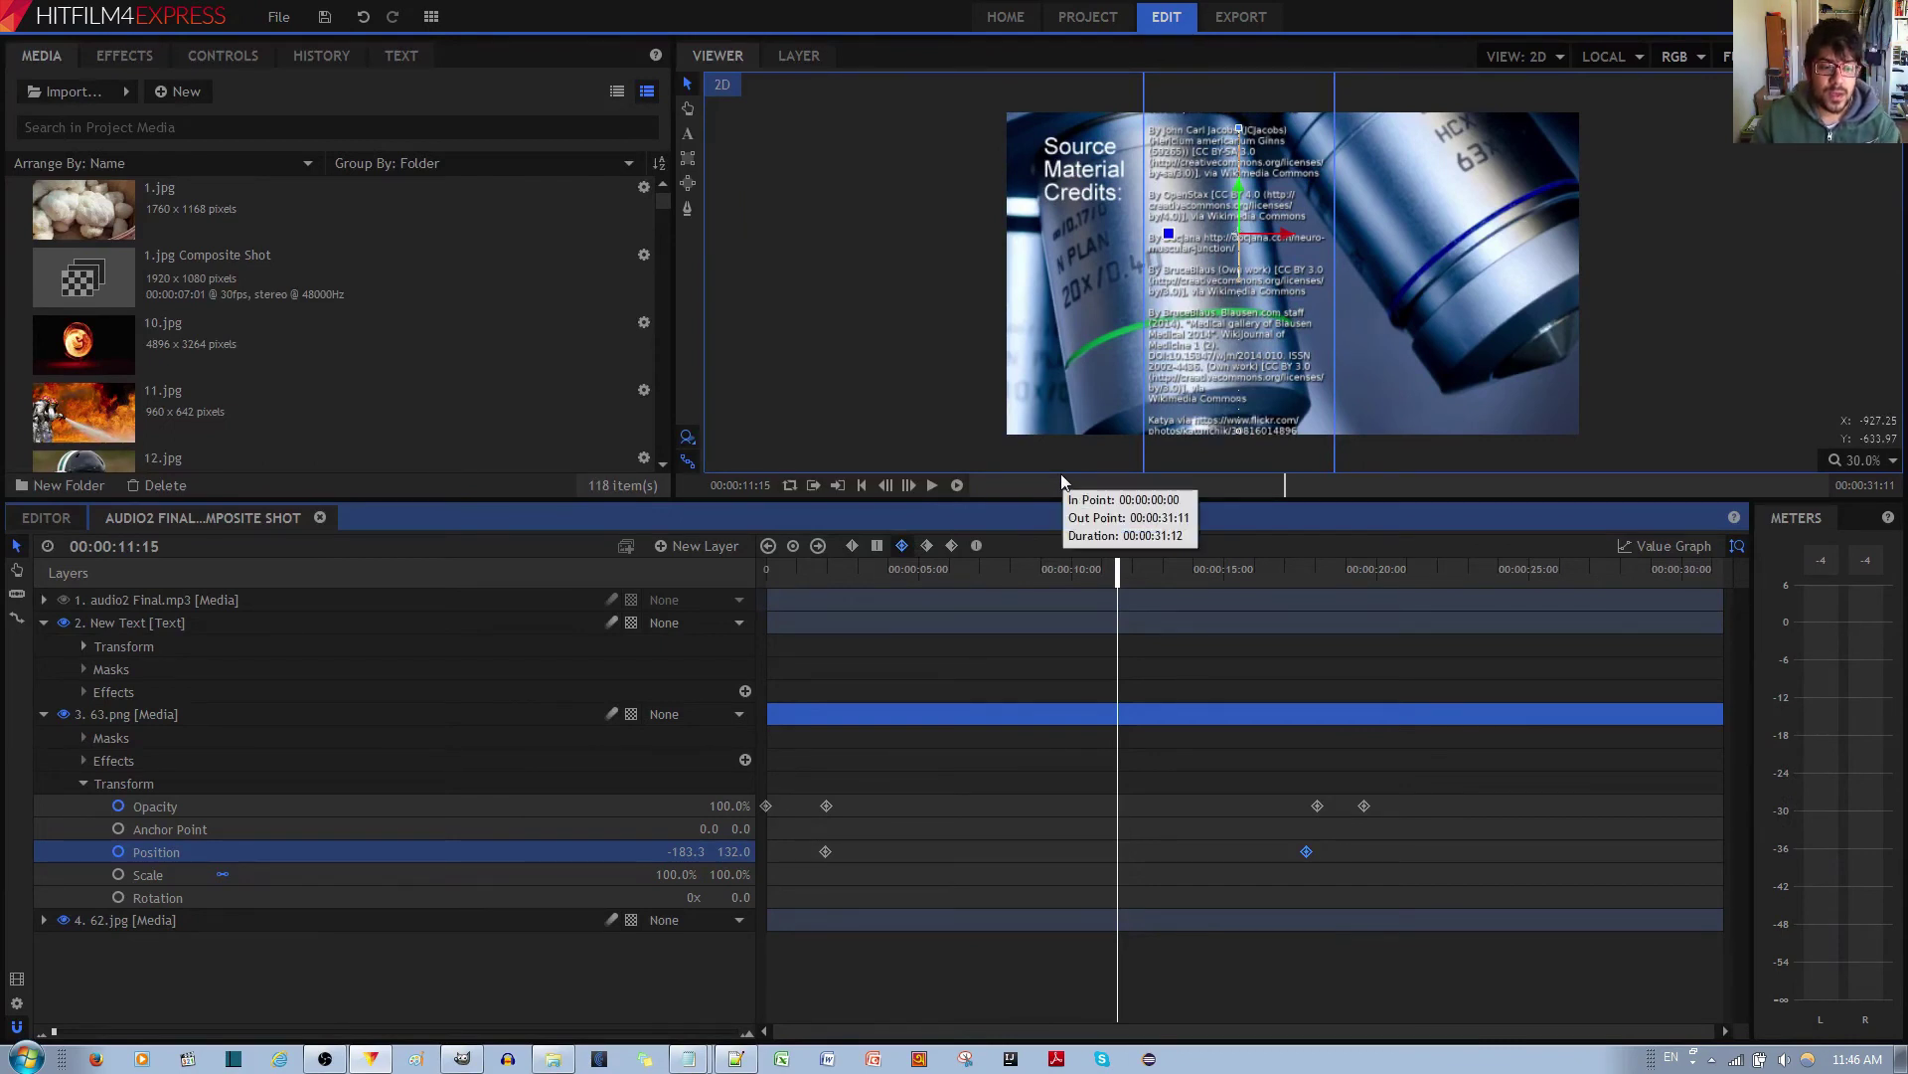
Step: Select the 62.jpg background layer and expand its Transform properties
{"action": "left_click", "coordinate": [1066, 243]}
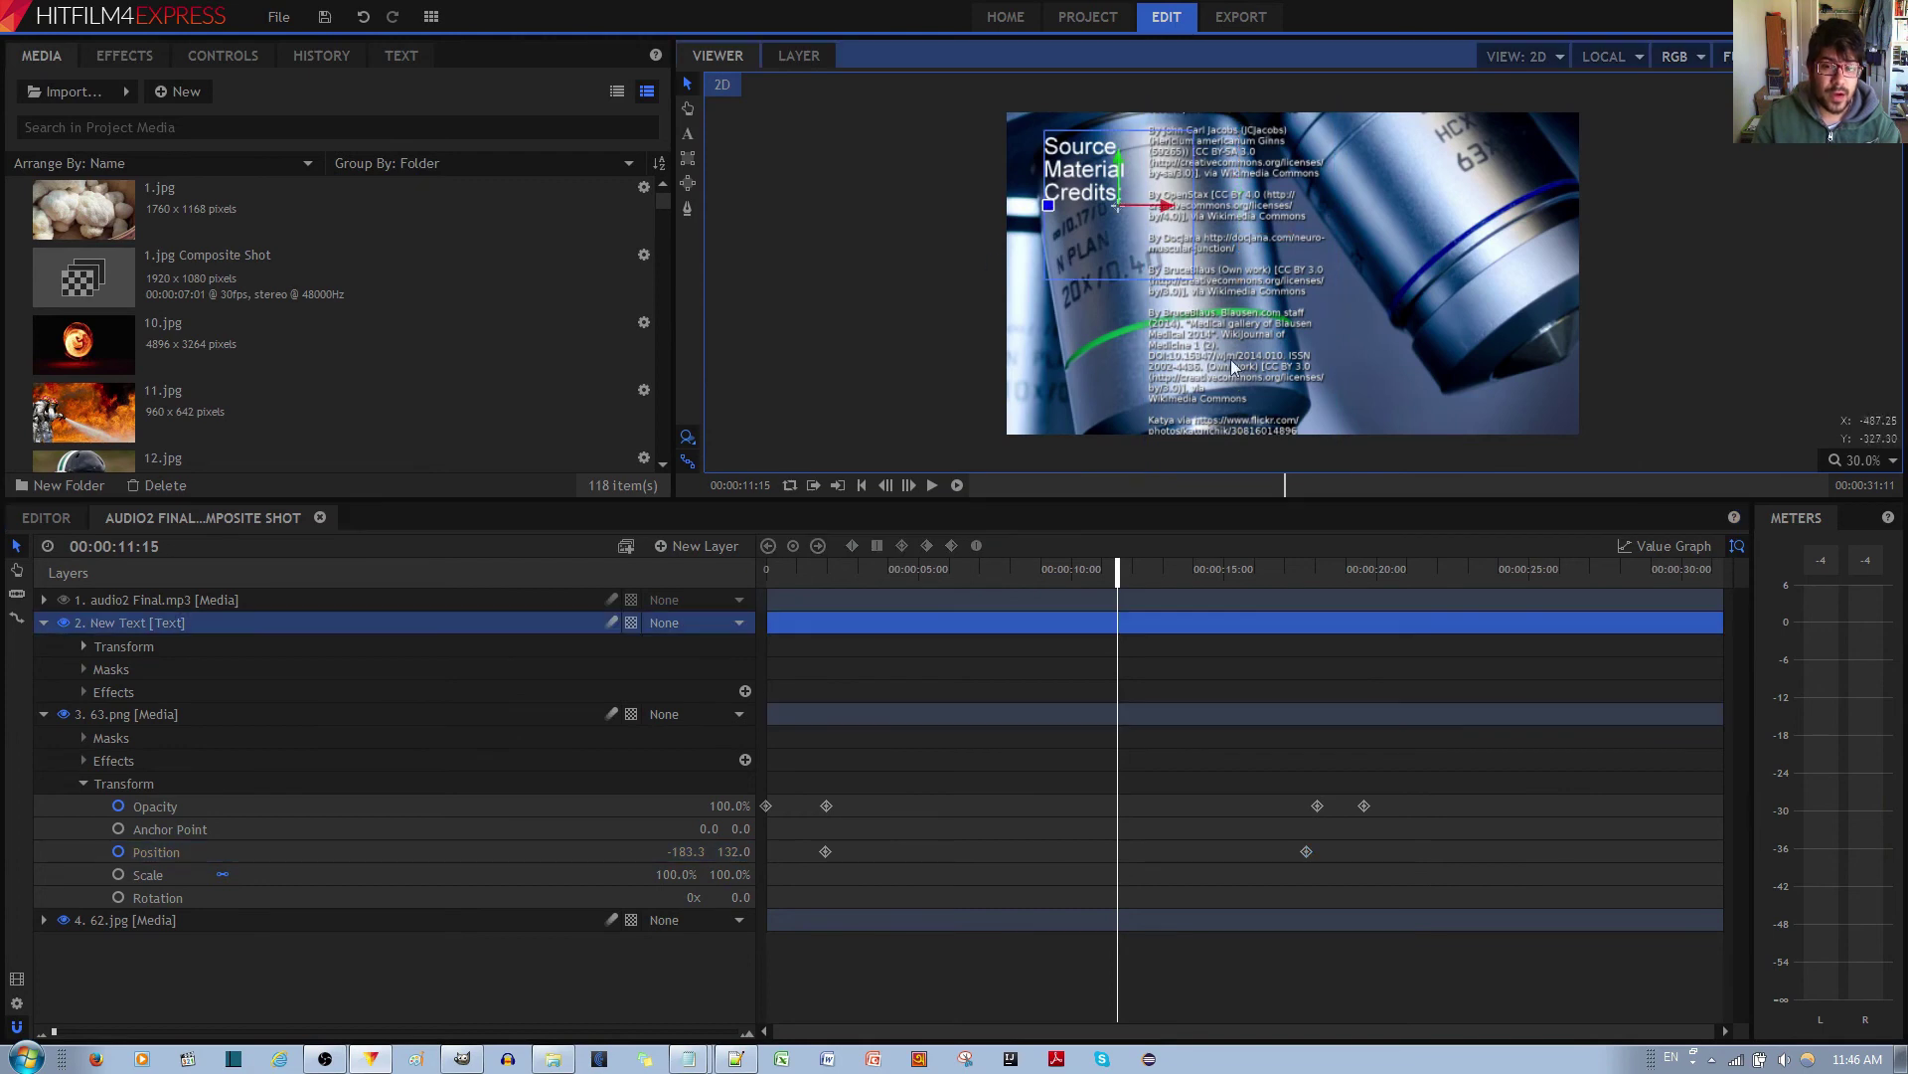
{"action": "left_click", "coordinate": [1583, 253]}
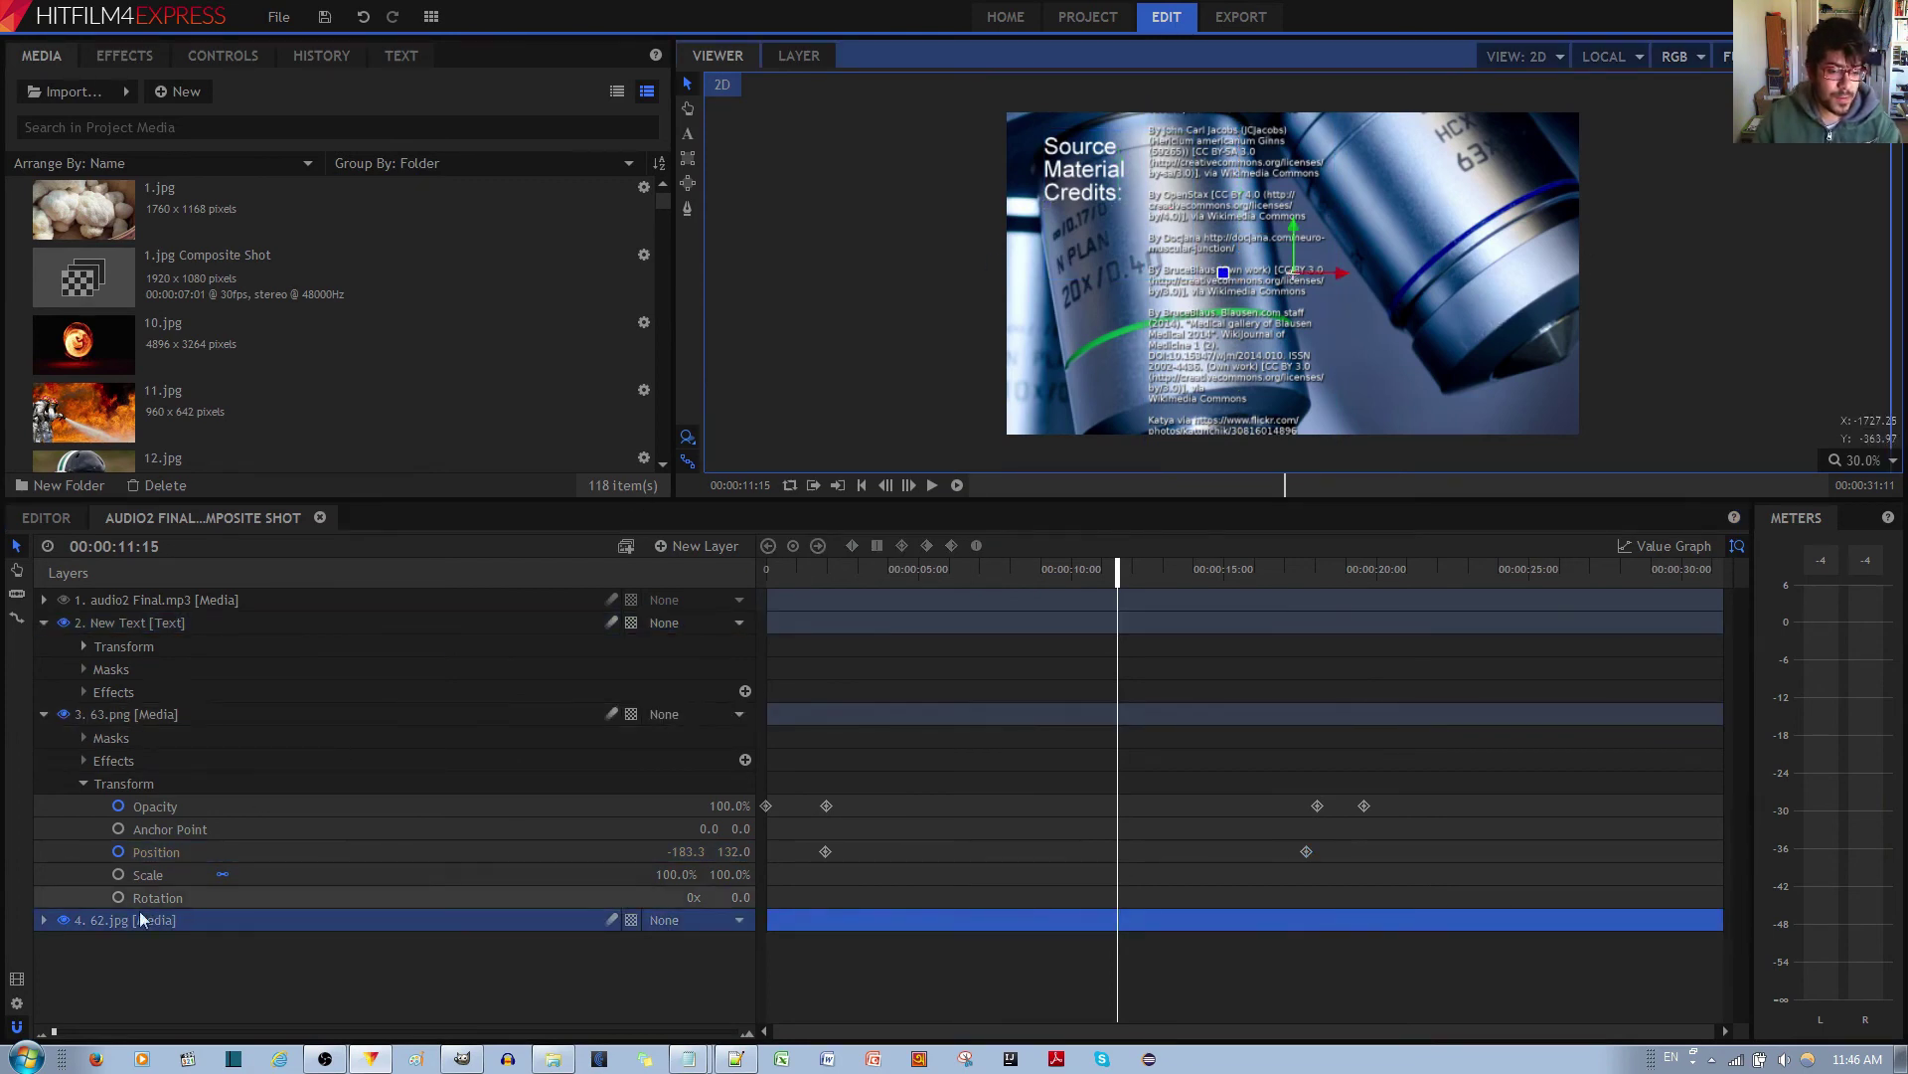
{"action": "left_click", "coordinate": [39, 922]}
{"action": "left_click", "coordinate": [42, 920]}
{"action": "left_click", "coordinate": [97, 987]}
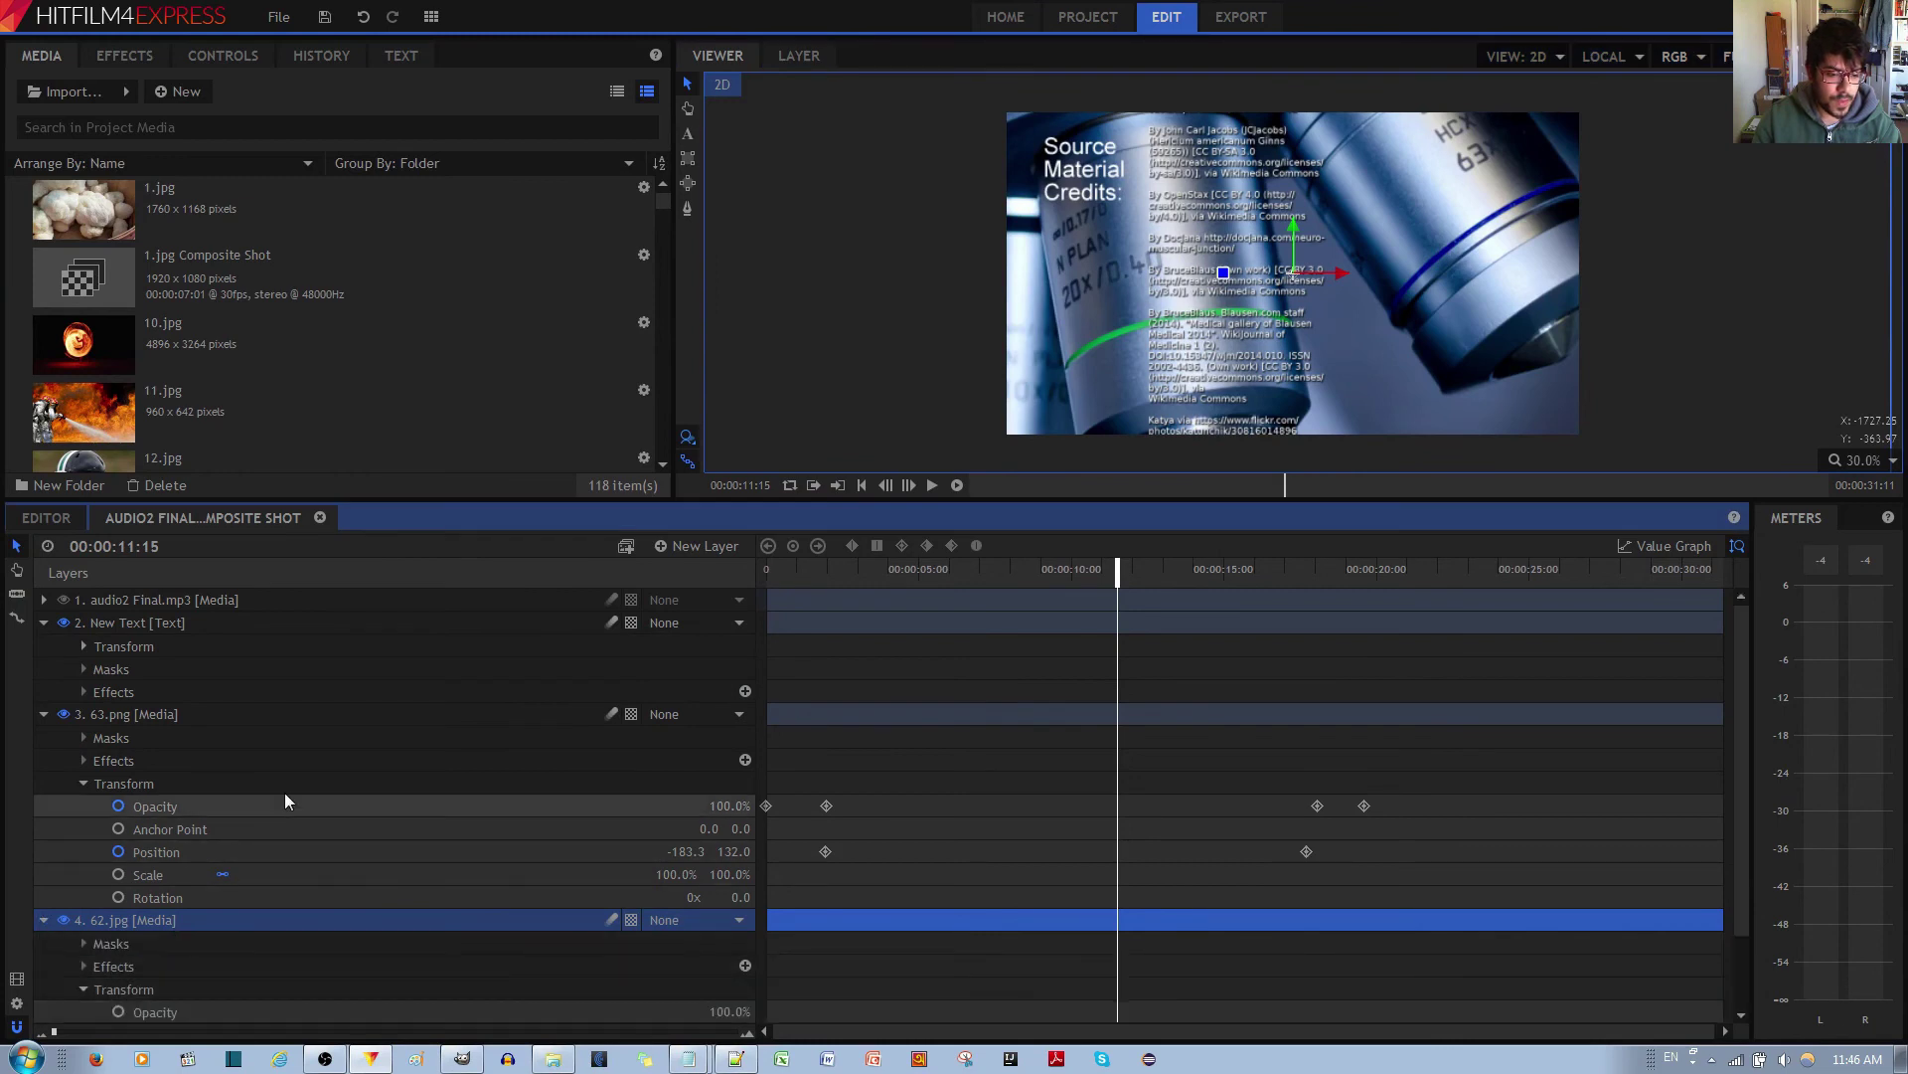
{"action": "scroll", "coordinate": [248, 844], "scroll_direction": "down", "scroll_amount": 2}
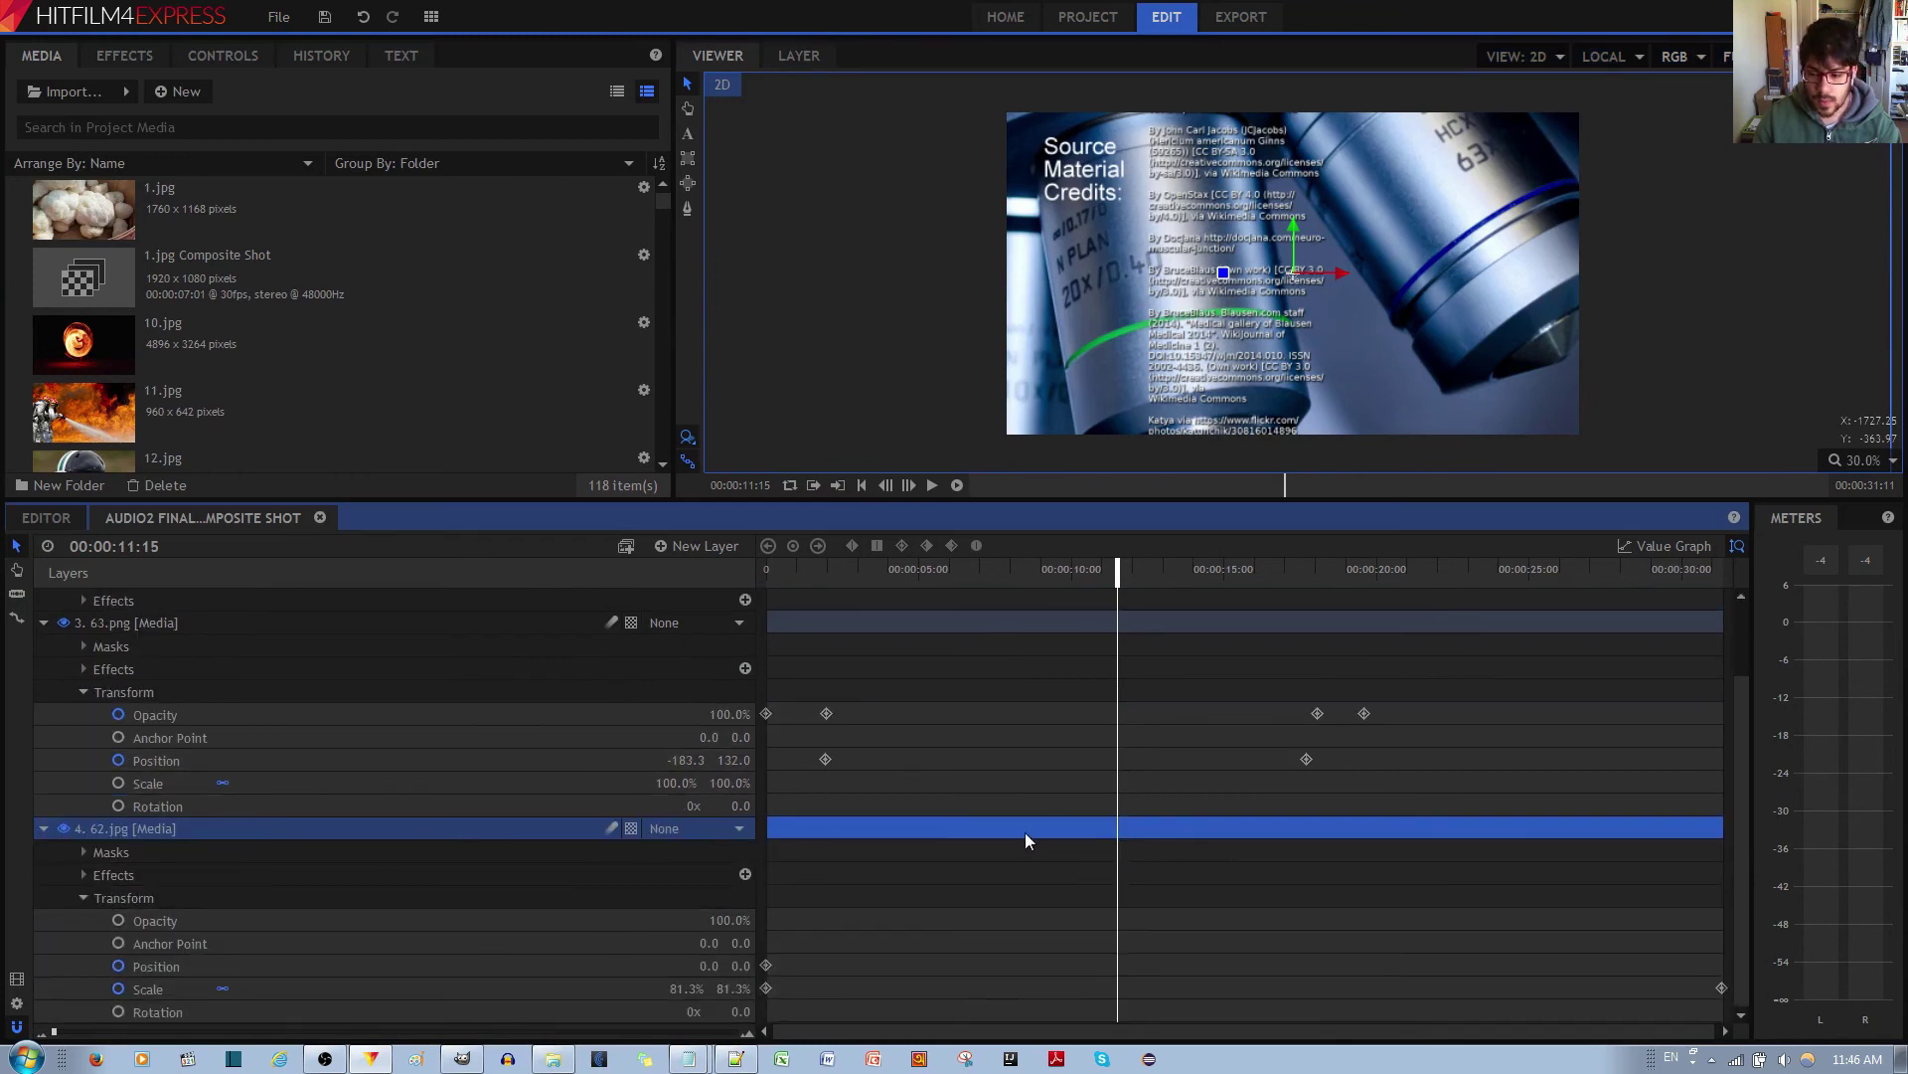
Step: Inspect the Scale property, from 100% at the start to 39% at the last frame
{"action": "left_click_drag", "start_coordinate": [1121, 578], "coordinate": [768, 579]}
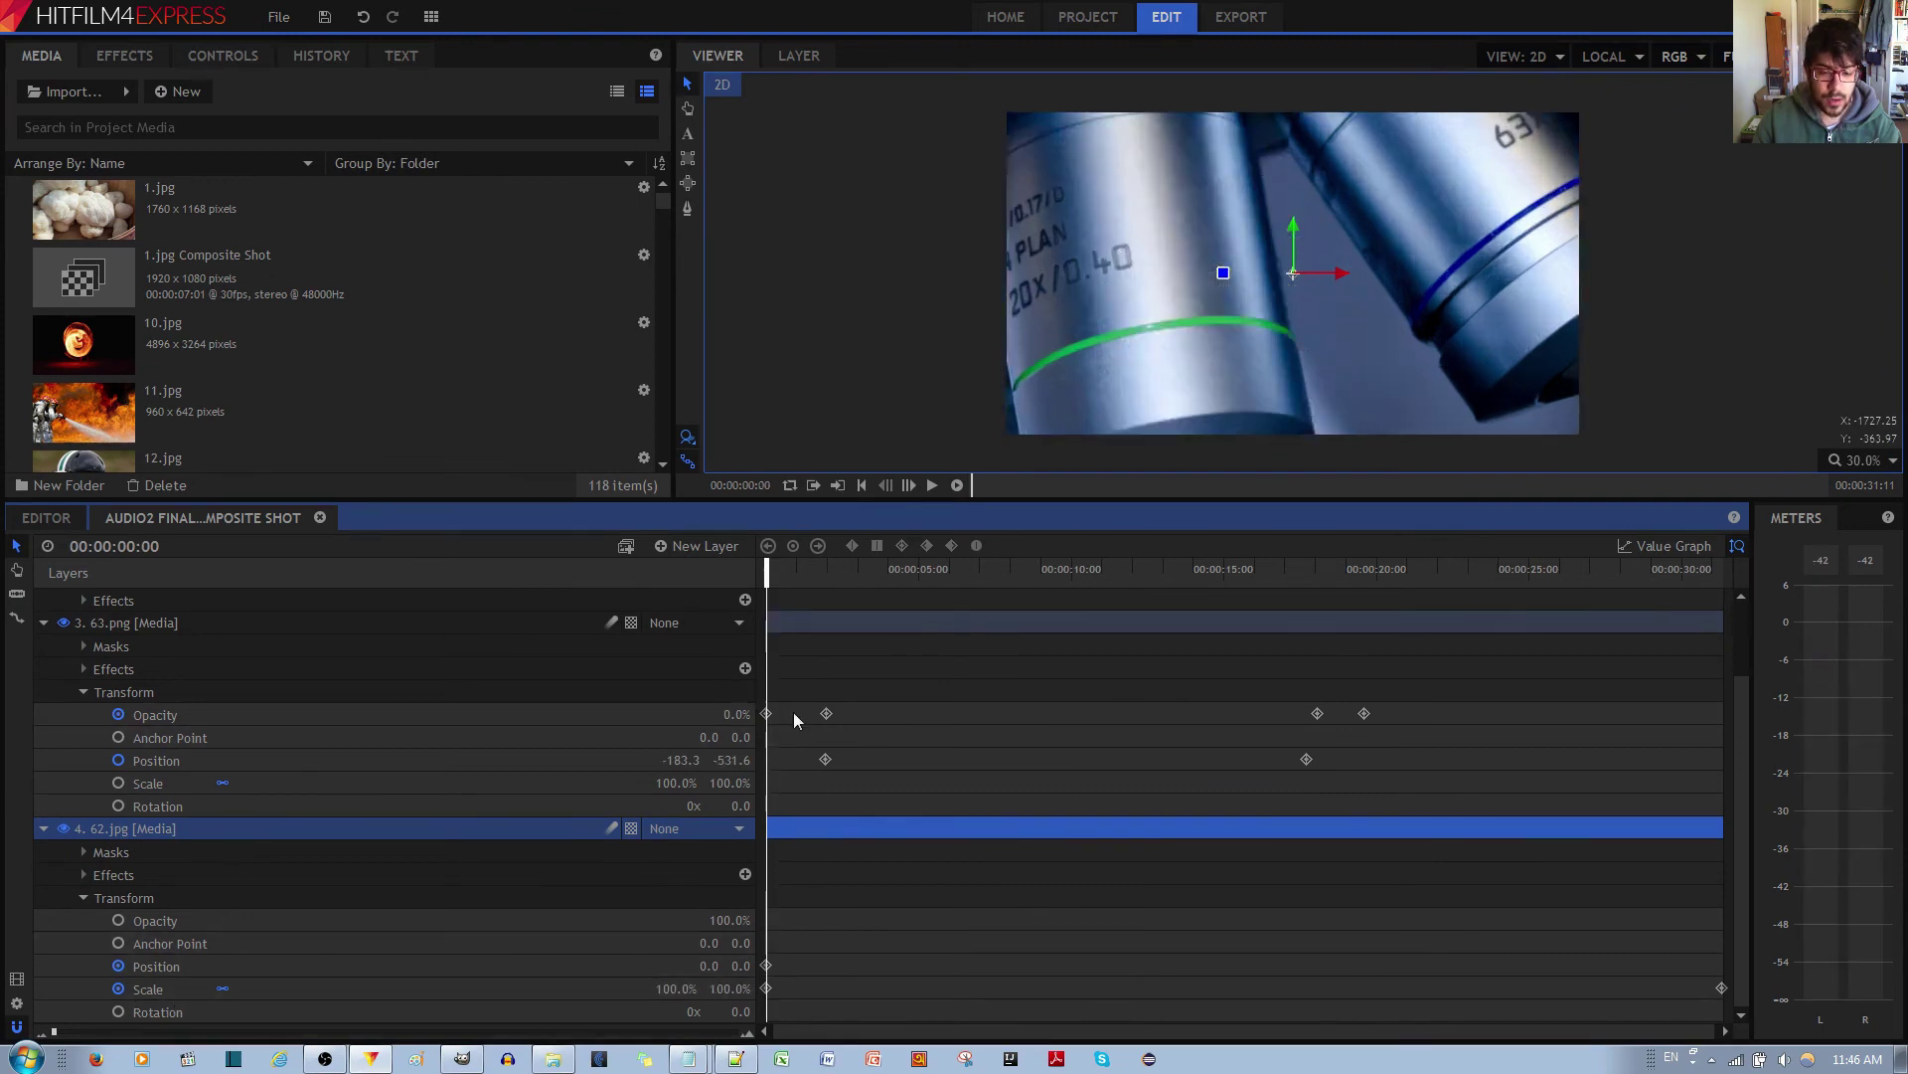
{"action": "left_click", "coordinate": [767, 990]}
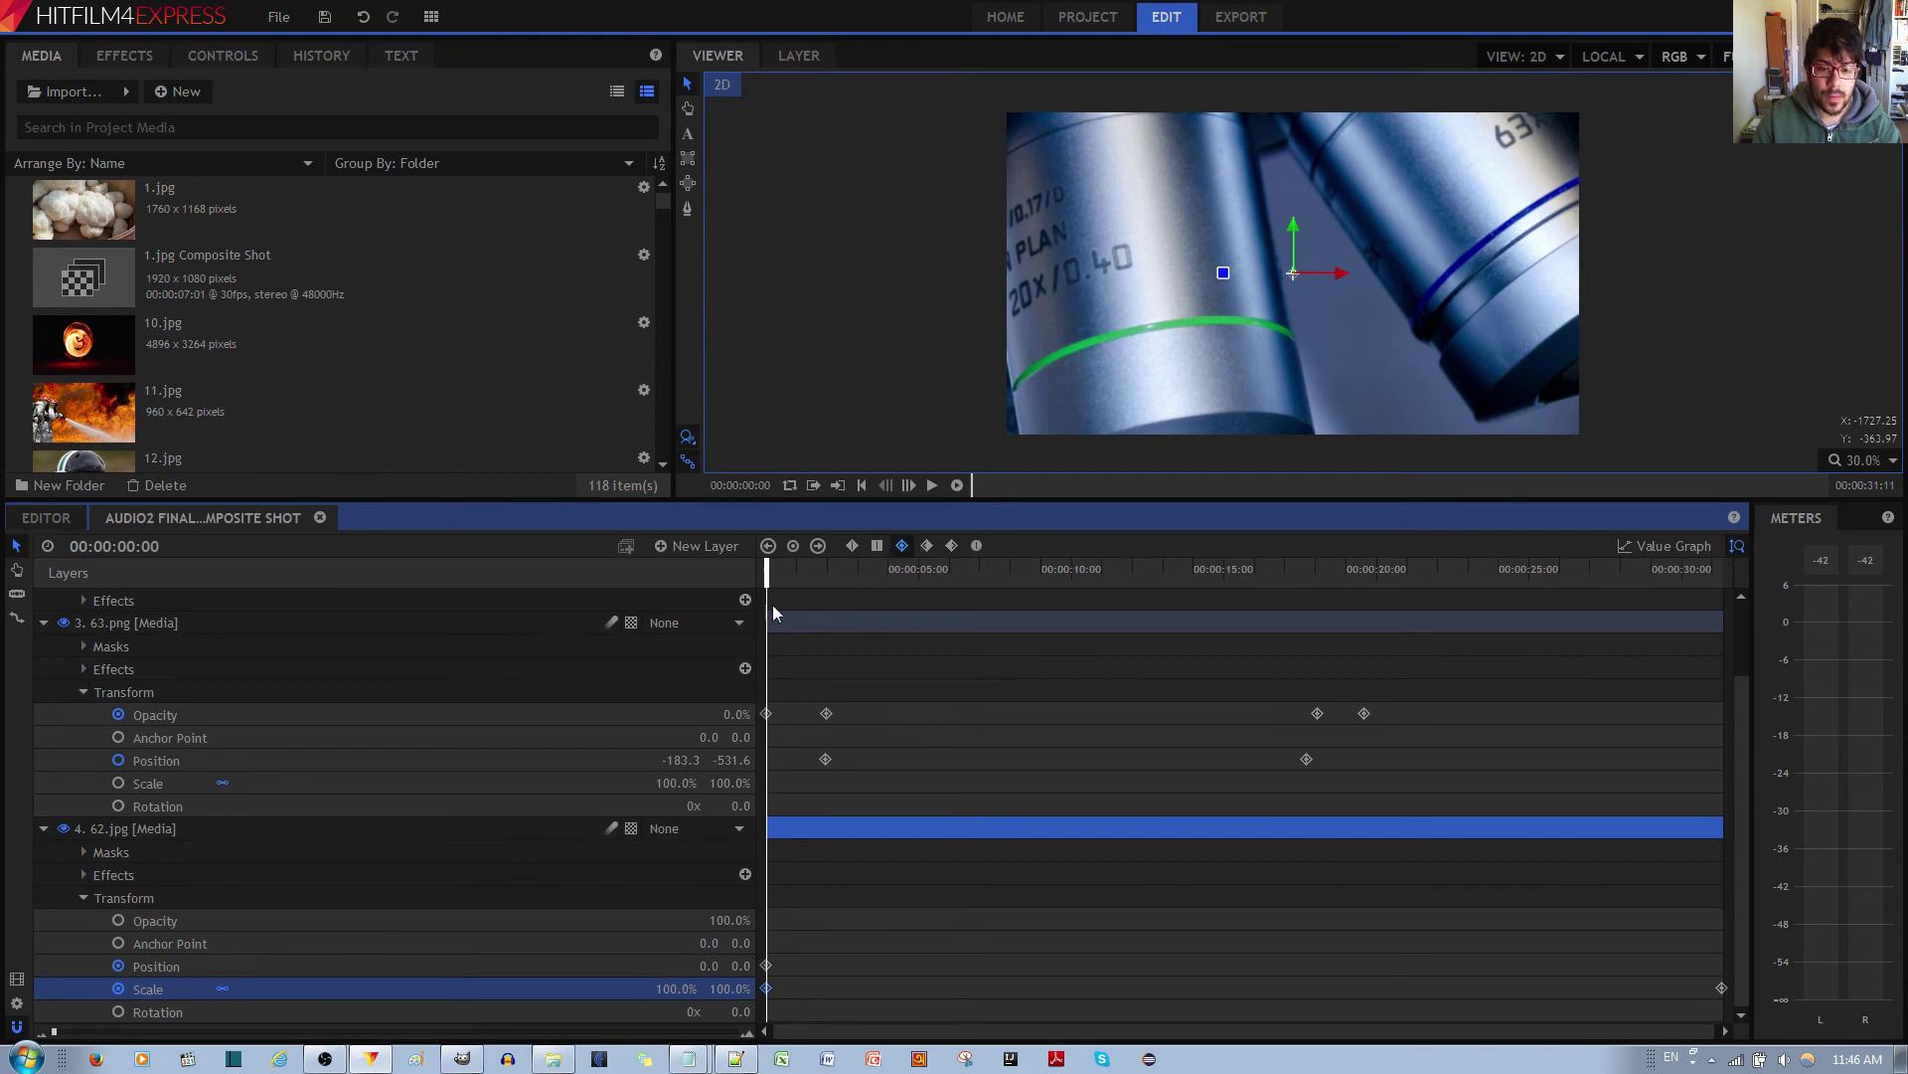
{"action": "left_click_drag", "start_coordinate": [766, 571], "coordinate": [1722, 574]}
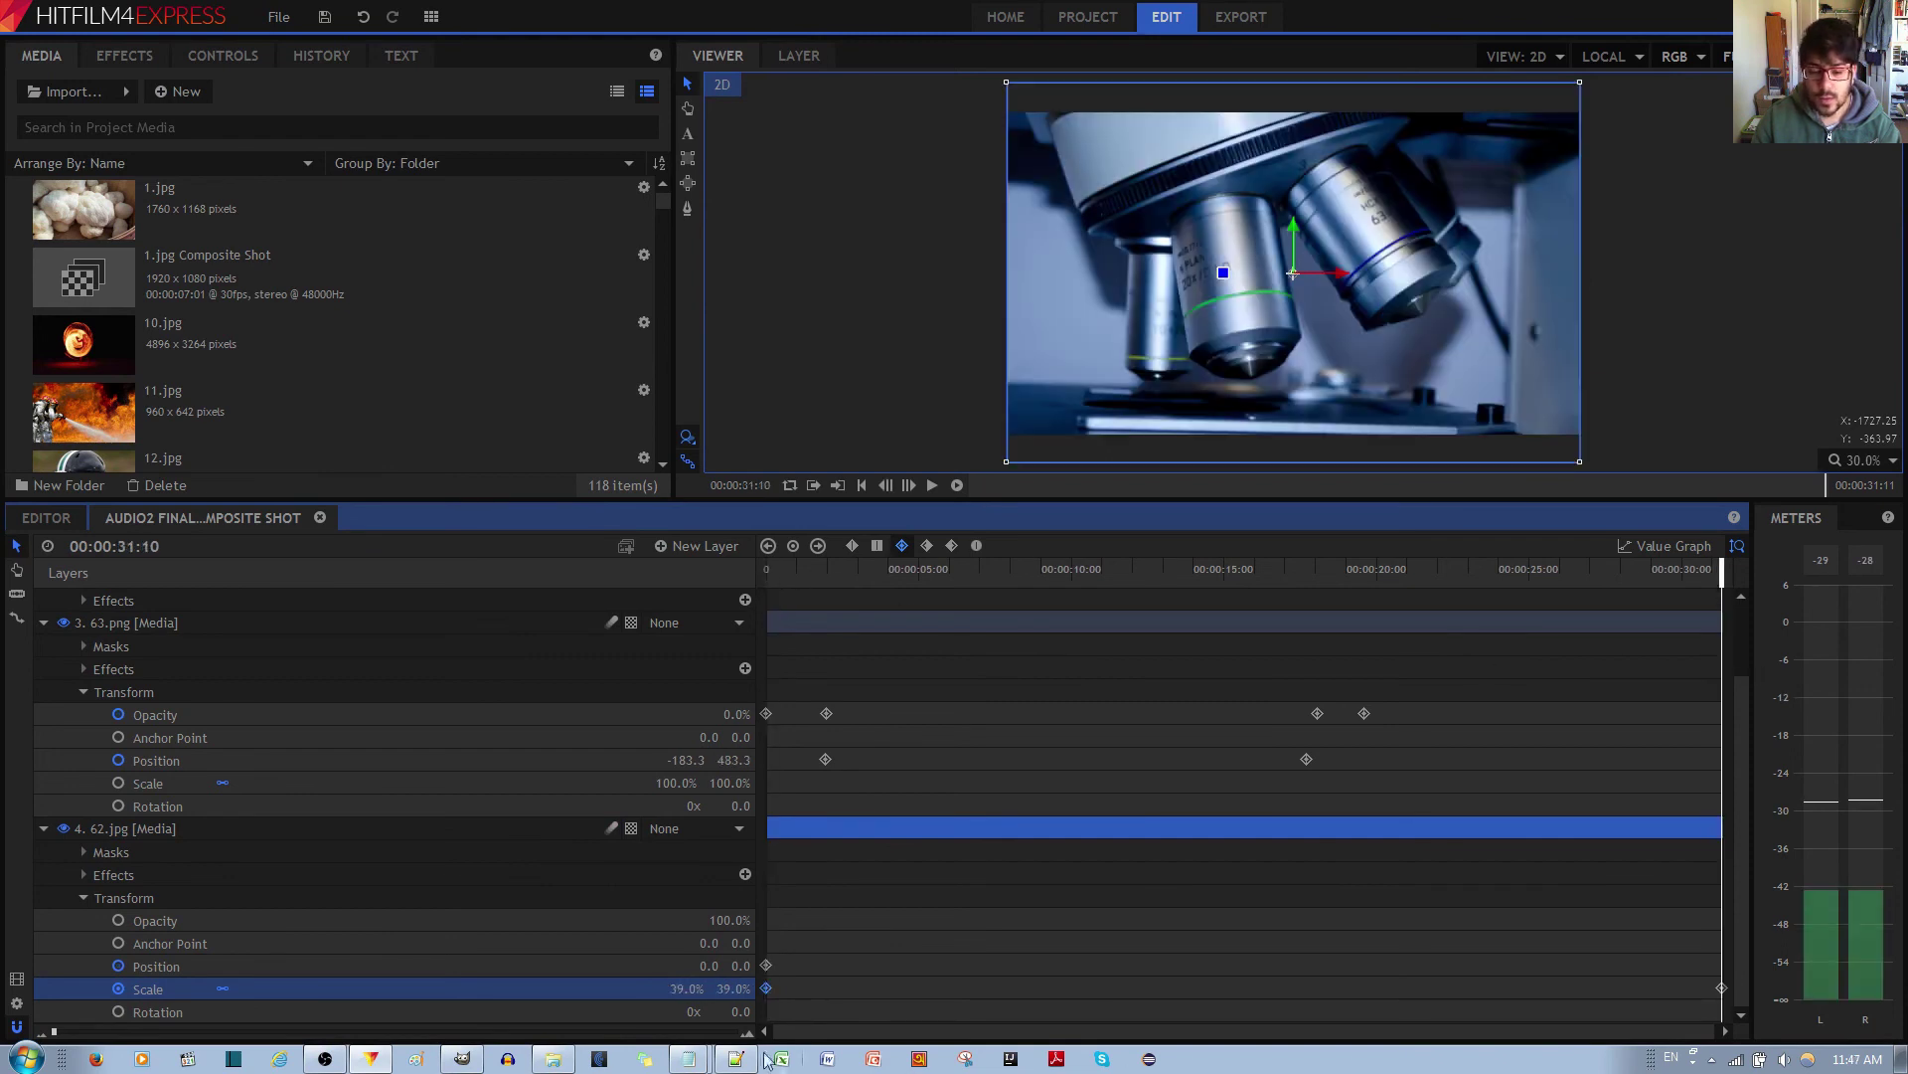
{"action": "left_click", "coordinate": [682, 989]}
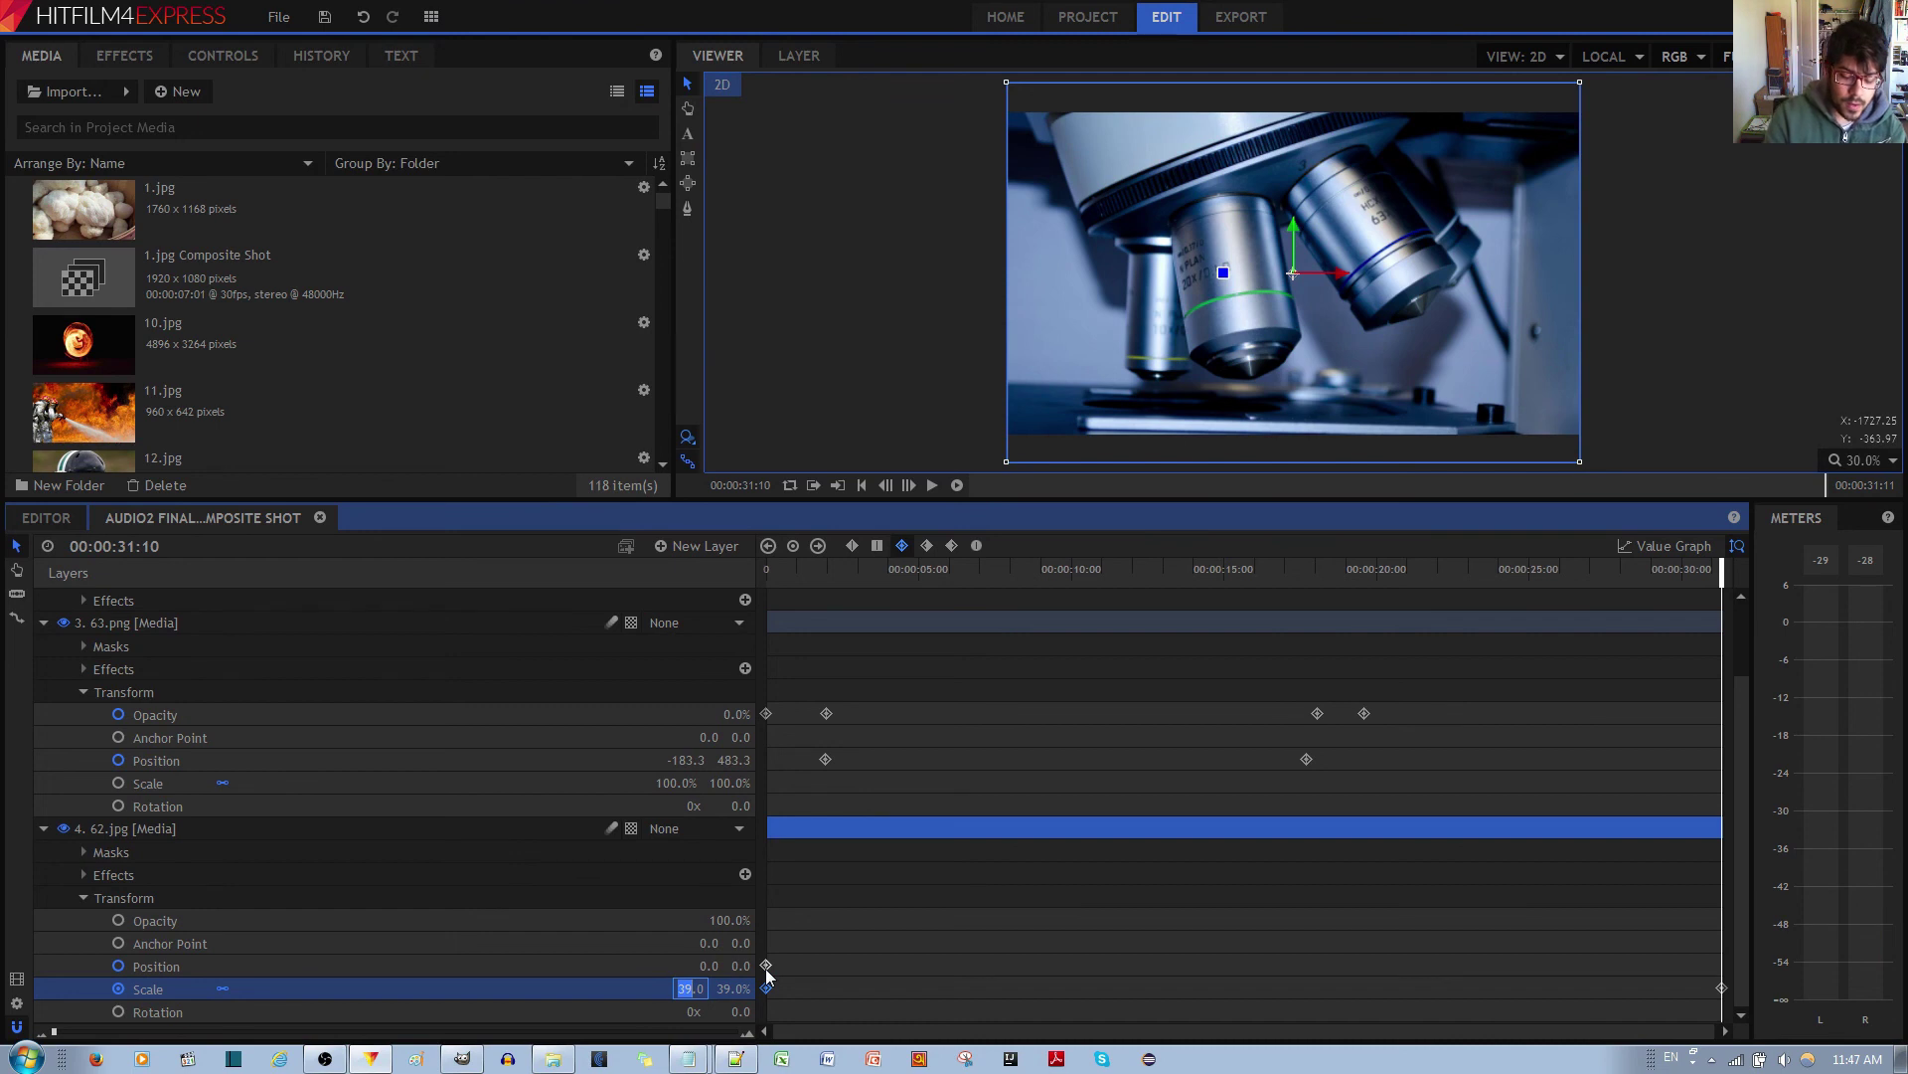
Step: Set 62.jpg's end scale at 00:00:31:10 to 40%, trying 50% before returning to 40%
{"action": "type", "text": "40"}
{"action": "key", "text": "Return"}
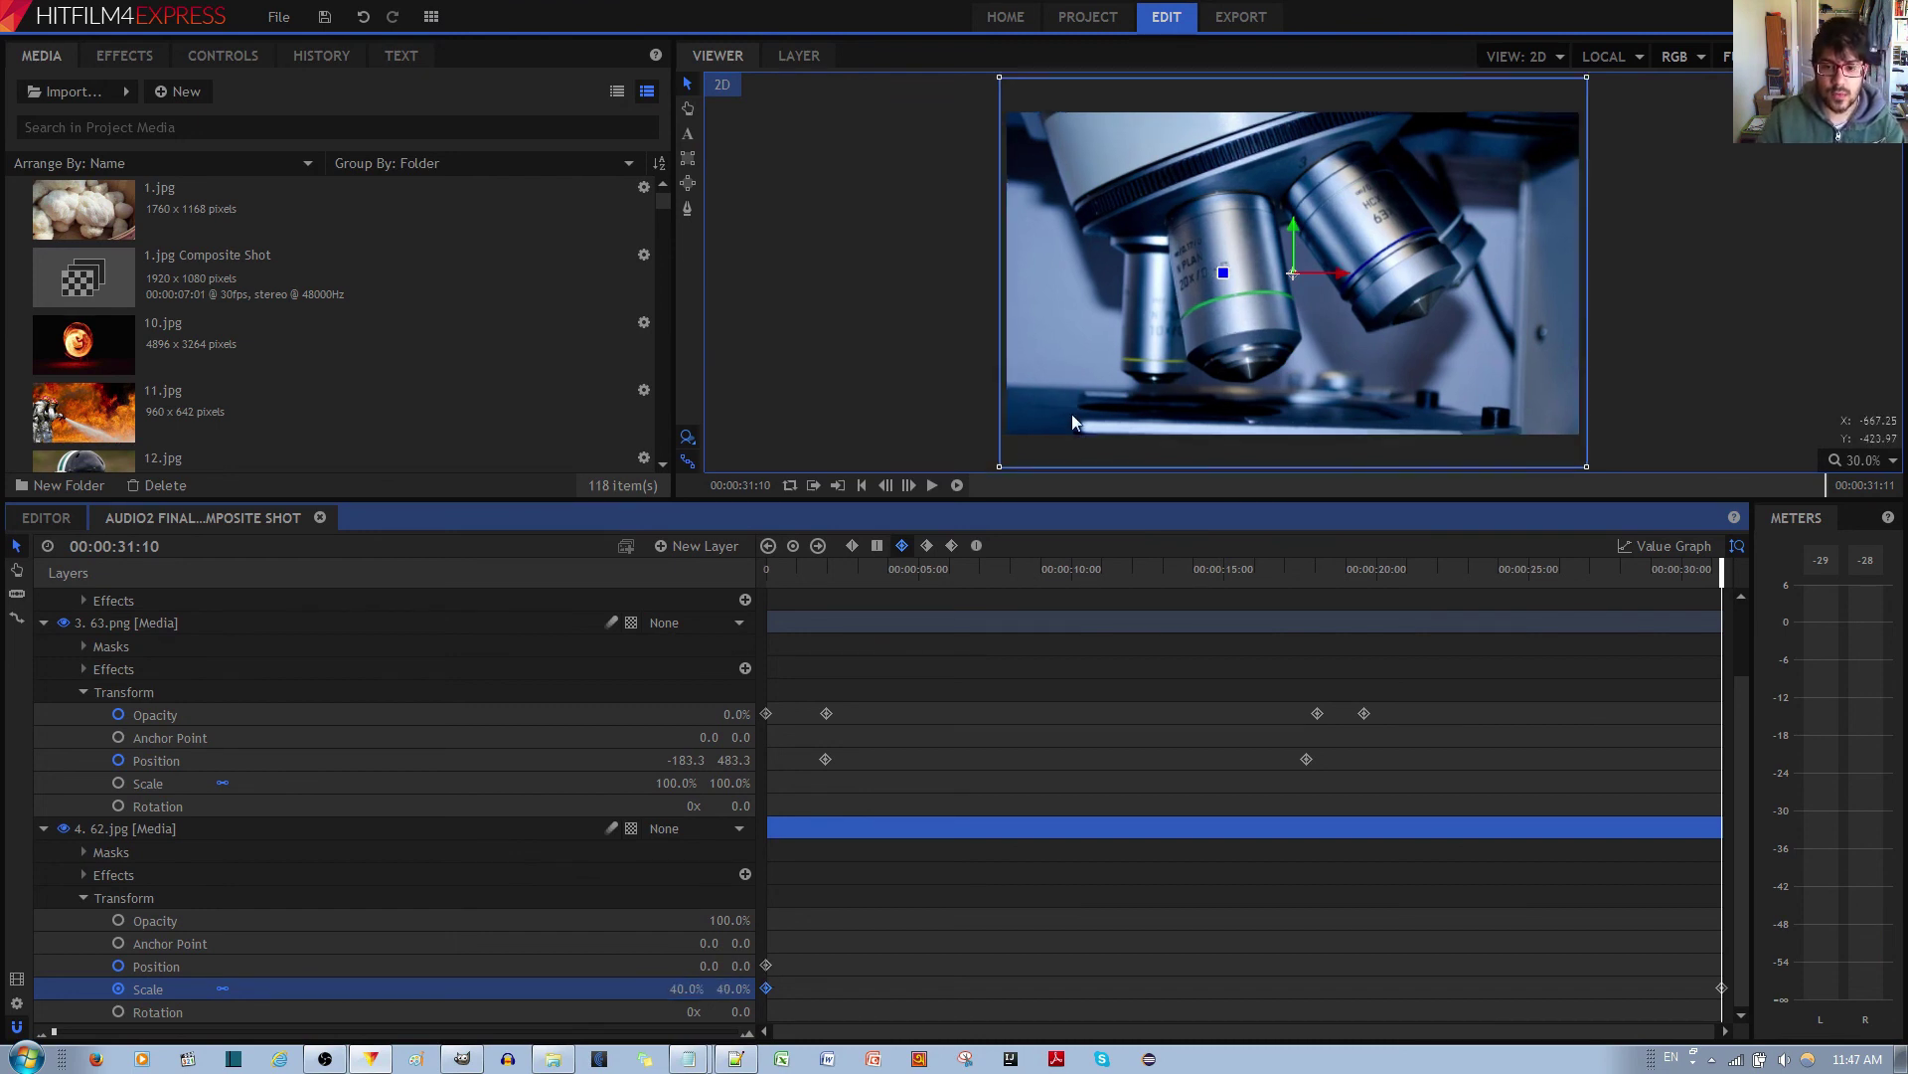
{"action": "left_click", "coordinate": [684, 990]}
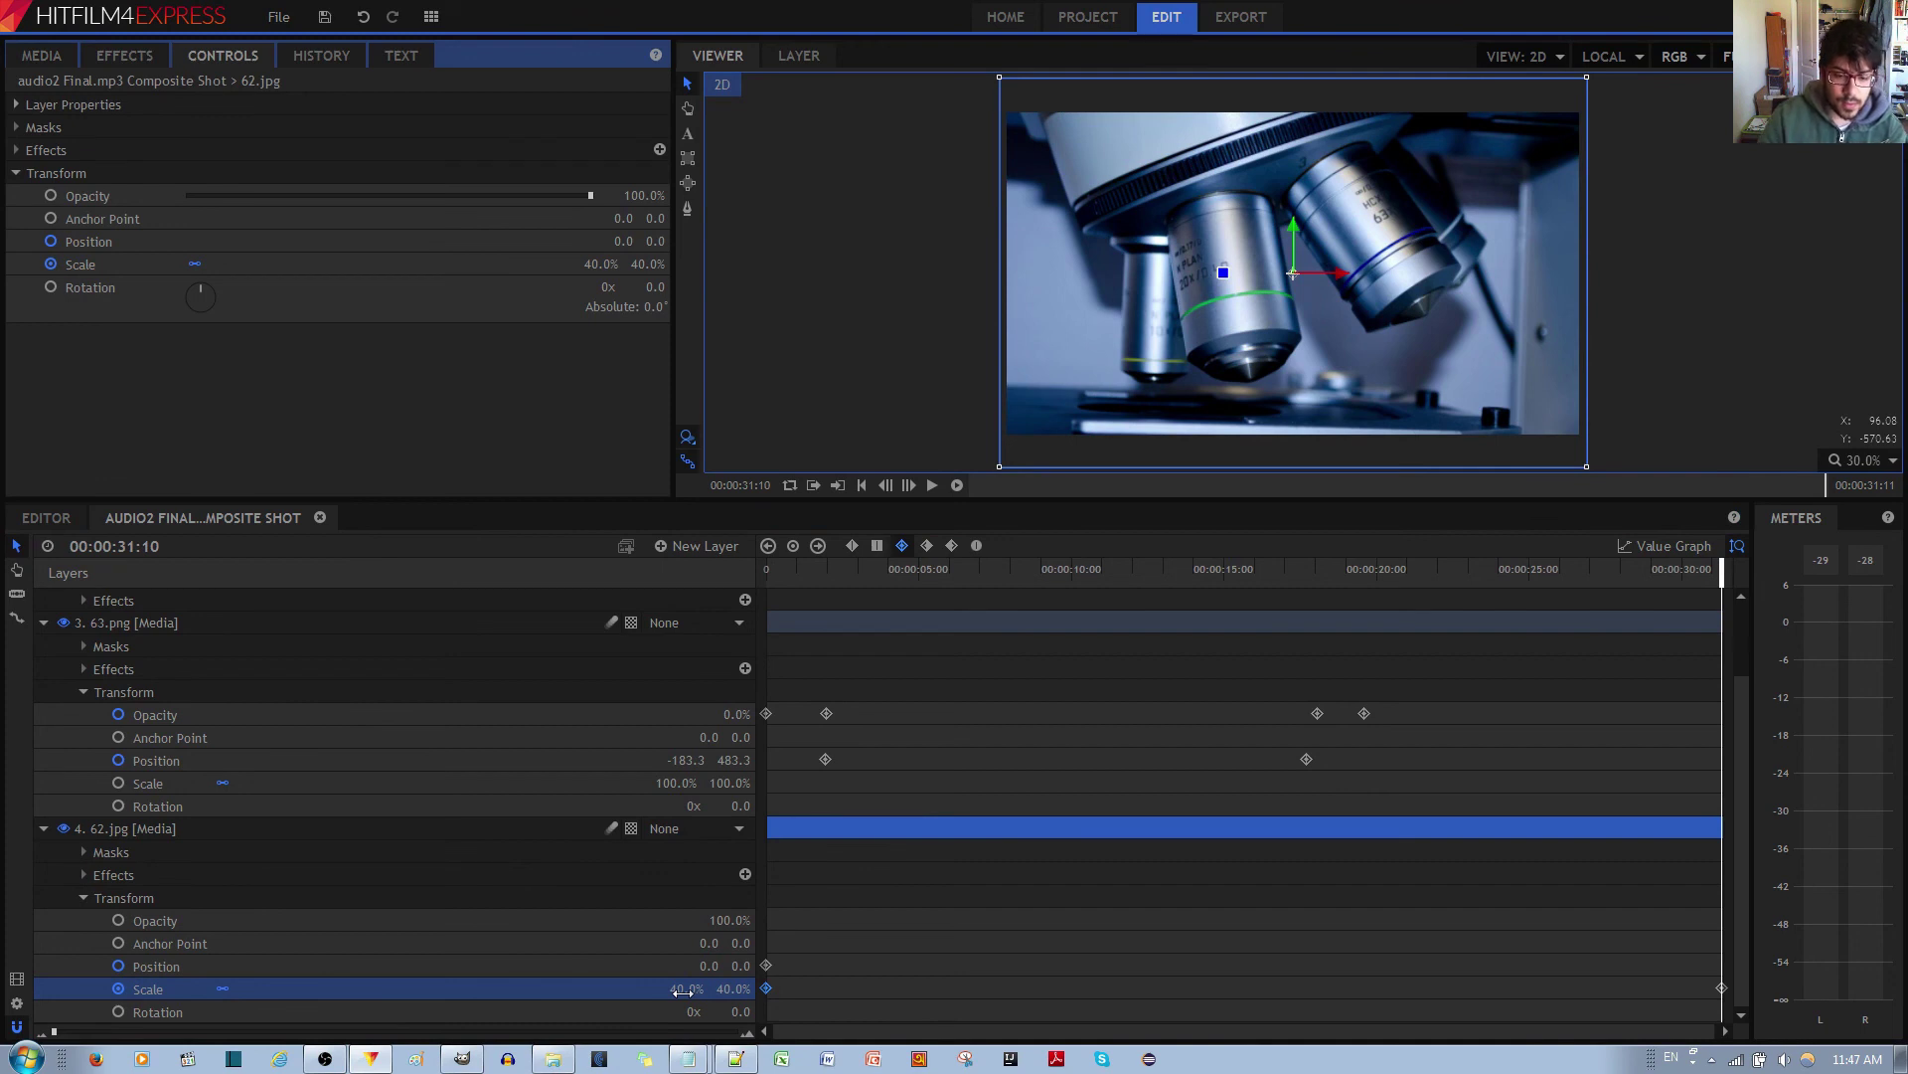
{"action": "left_click", "coordinate": [684, 990]}
{"action": "type", "text": "5"}
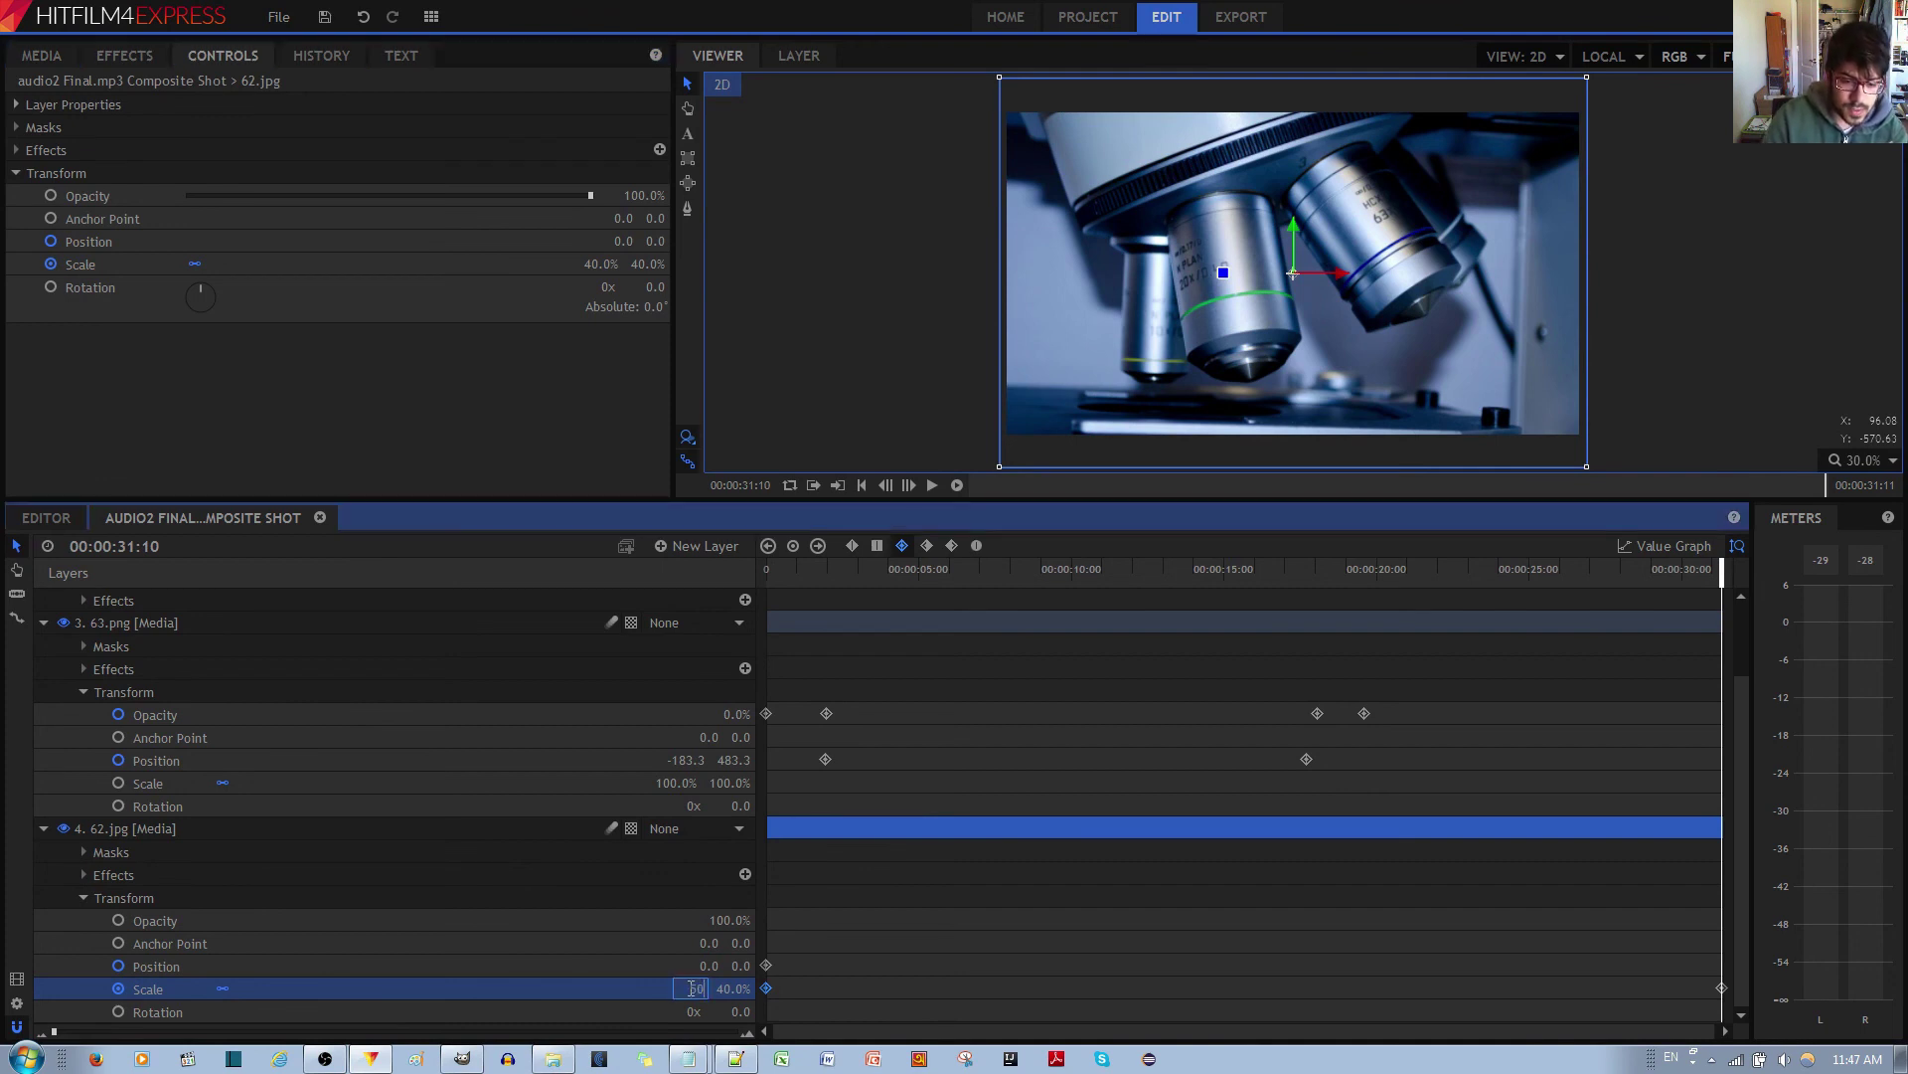
{"action": "type", "text": "0"}
{"action": "key", "text": "Return"}
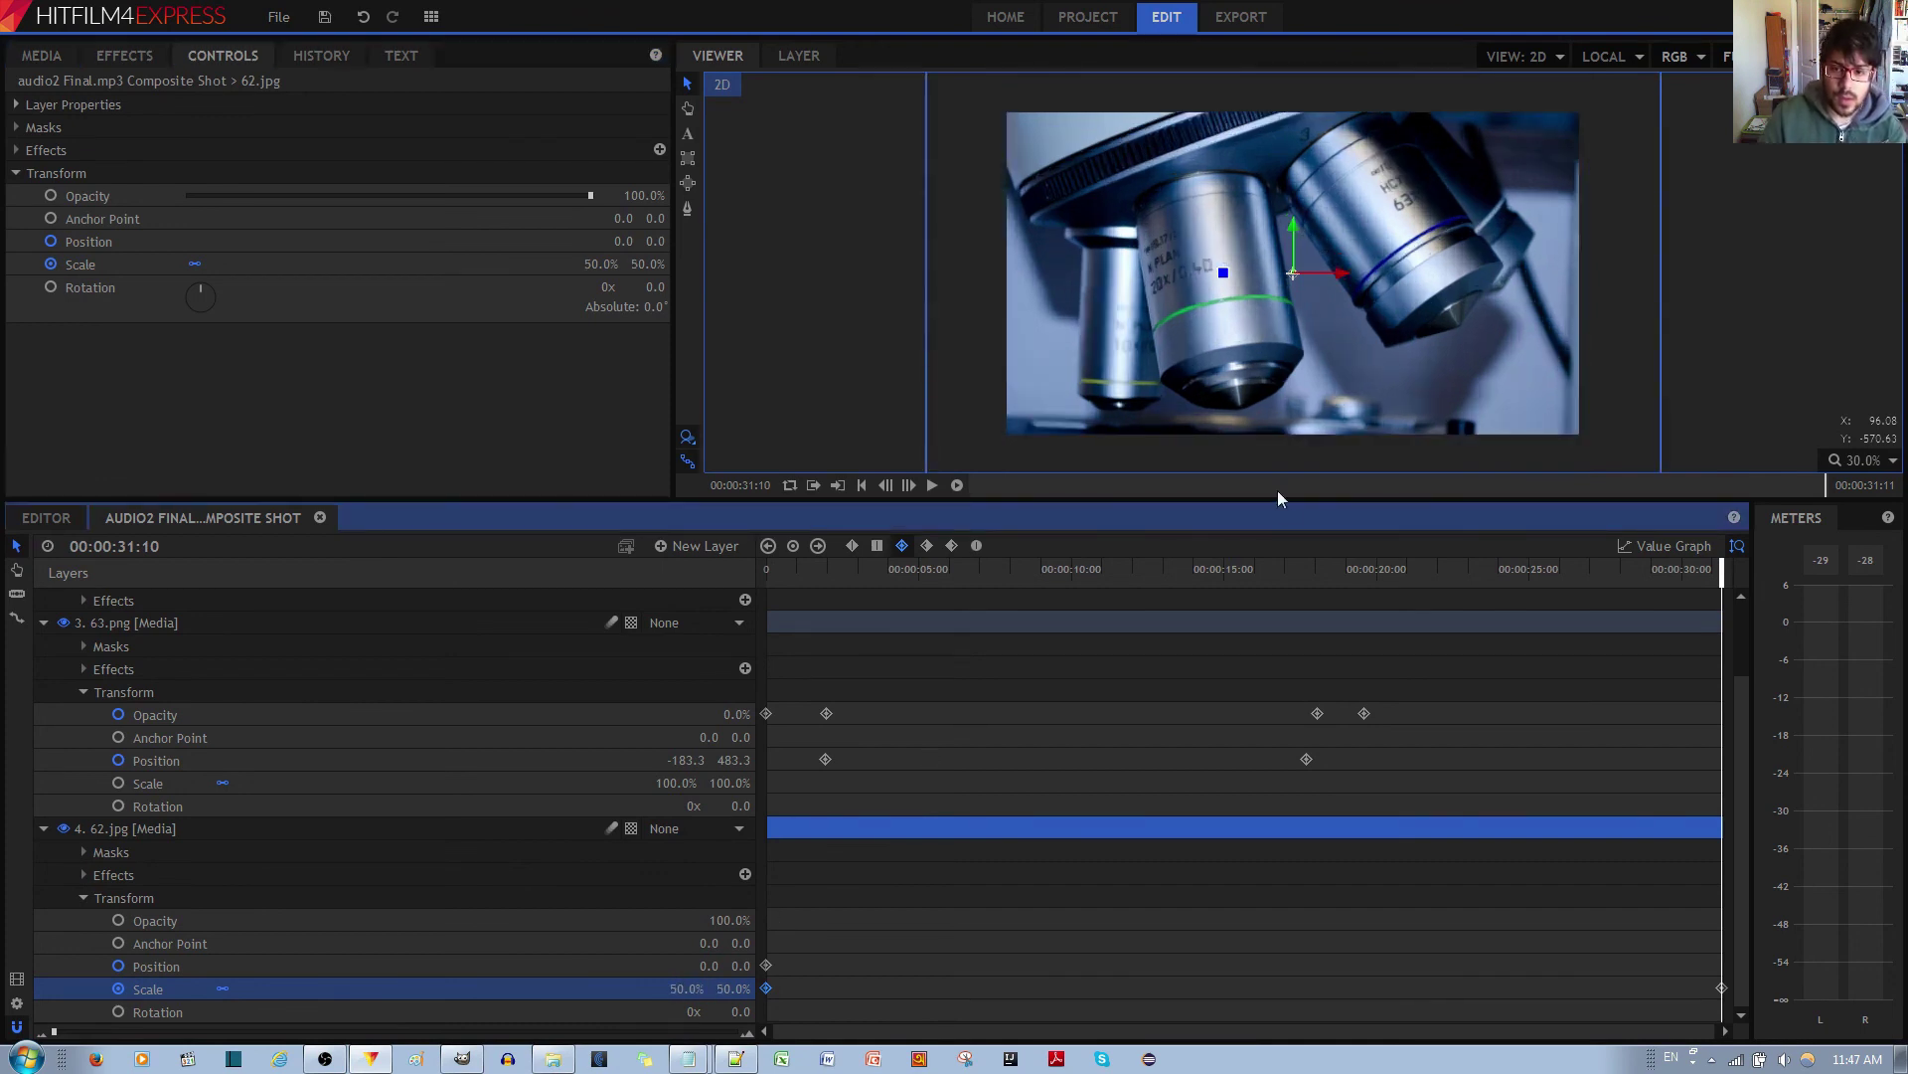
{"action": "left_click", "coordinate": [681, 988]}
{"action": "type", "text": "40"}
{"action": "key", "text": "Return"}
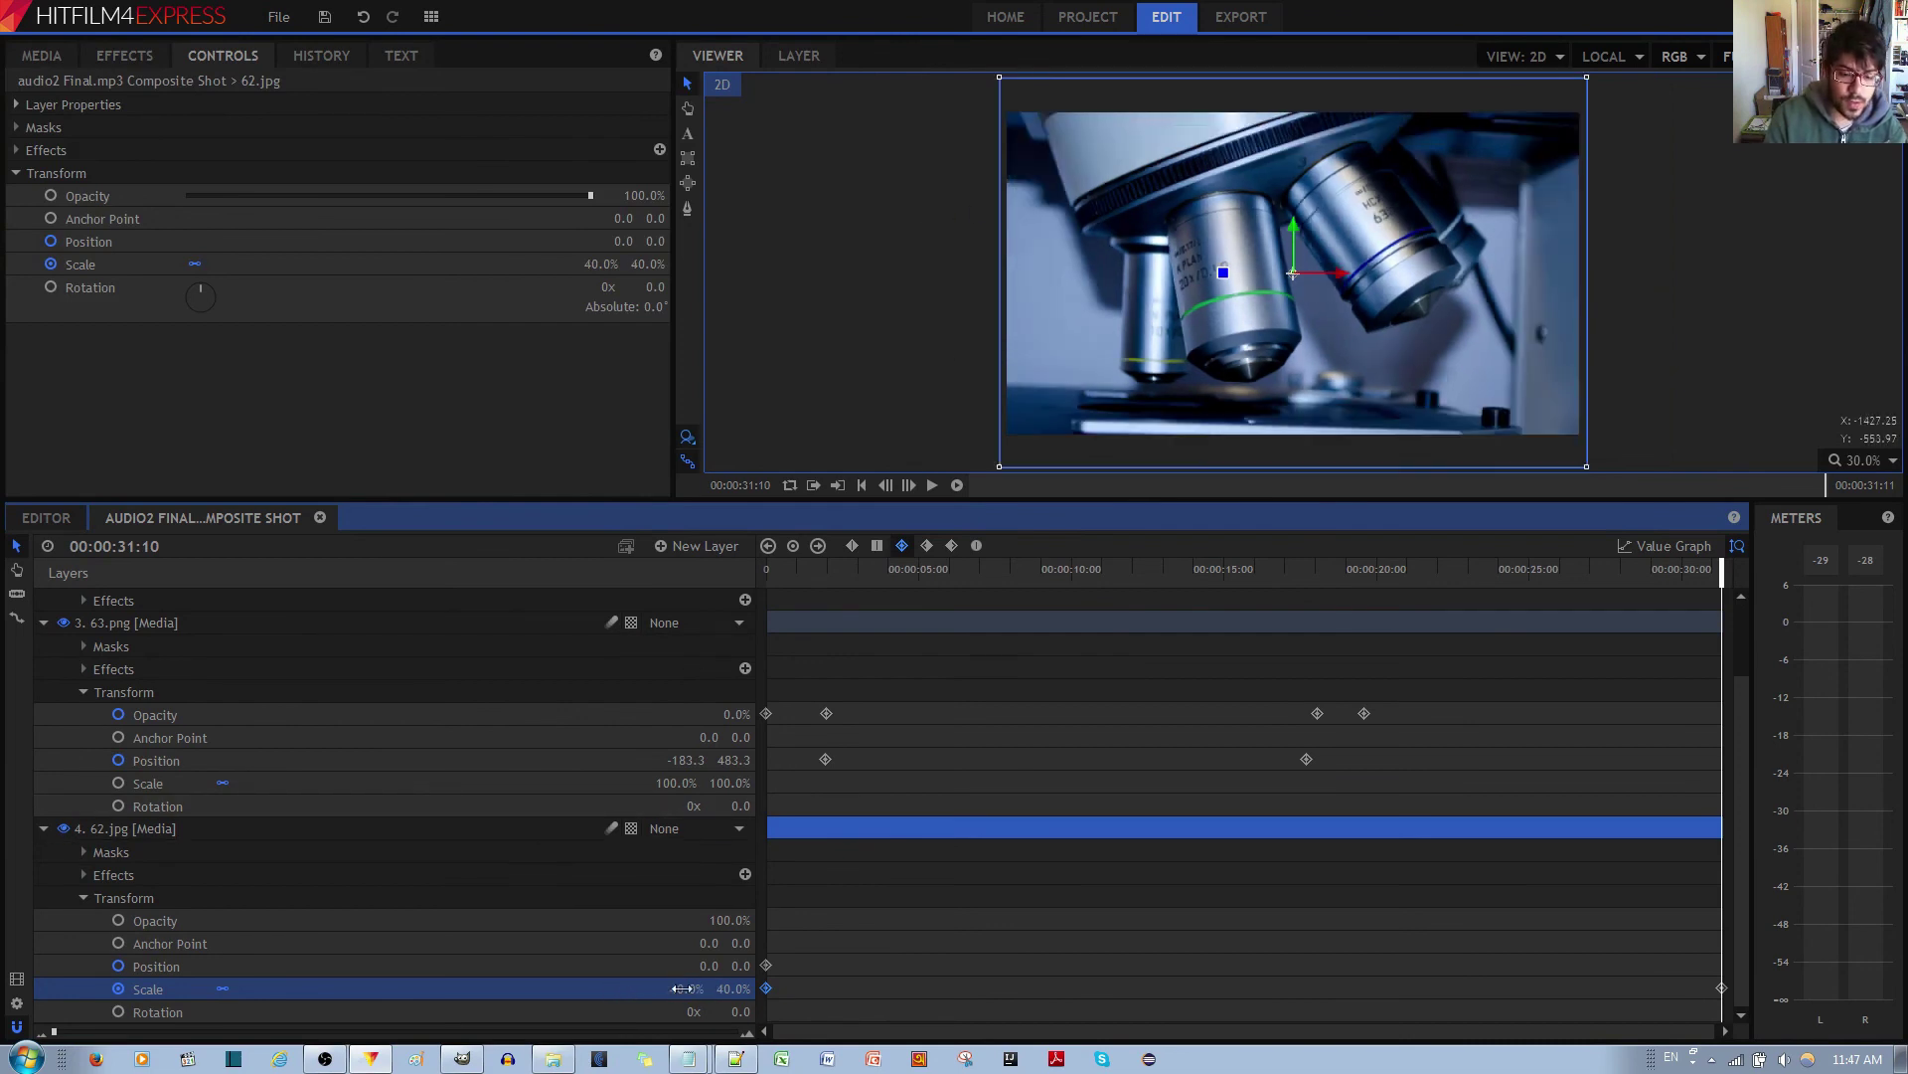